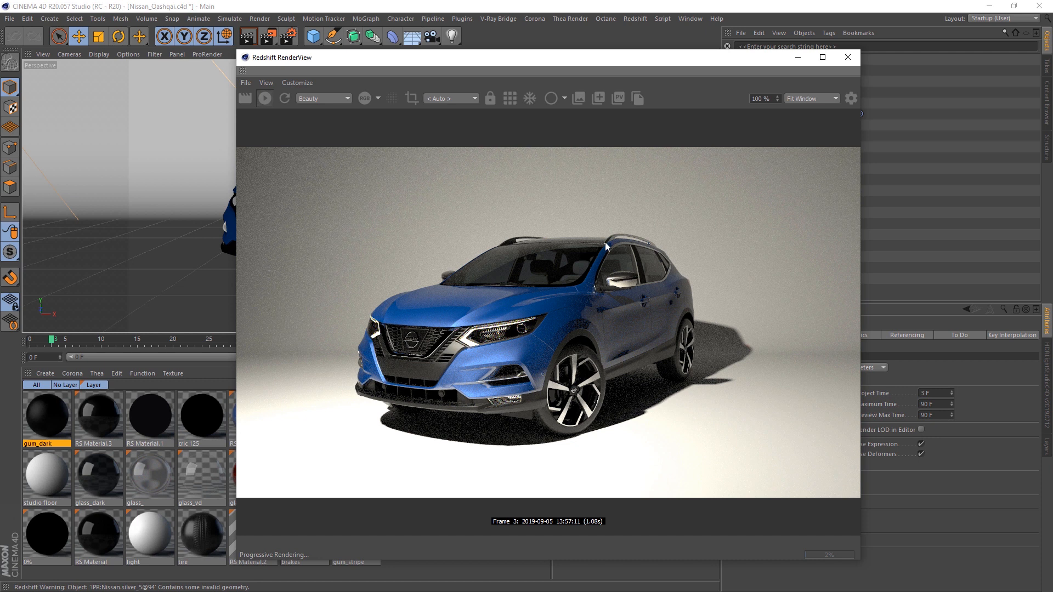
Close the Redshift RenderView window and add a standard camera to the scene
{"action": "left_click_drag", "start_coordinate": [597, 64], "coordinate": [483, 44]}
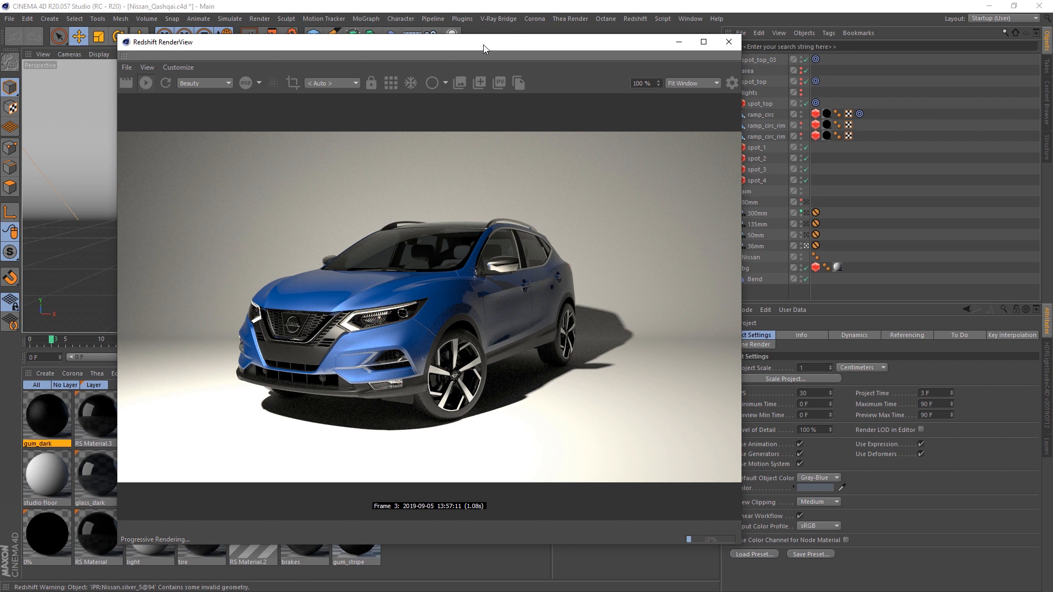
{"action": "left_click", "coordinate": [729, 41]}
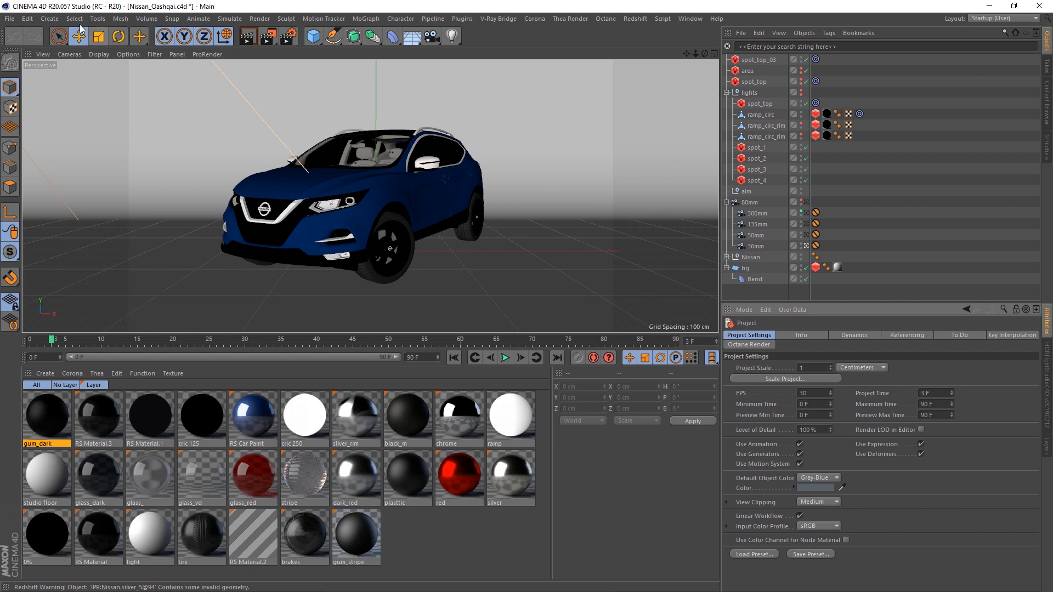
{"action": "left_click", "coordinate": [51, 19]}
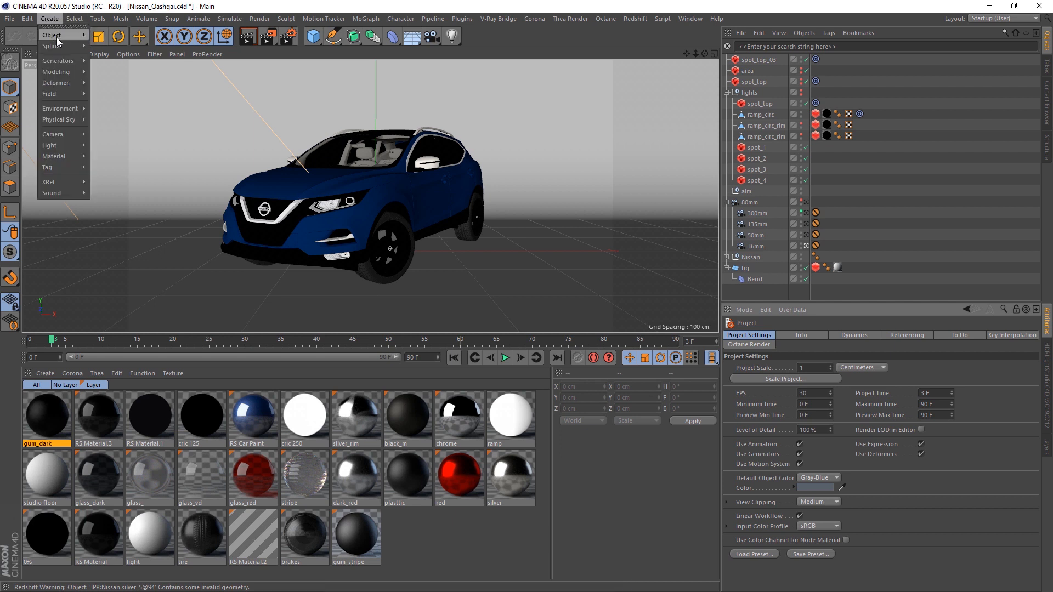
{"action": "mouse_move", "coordinate": [64, 136]}
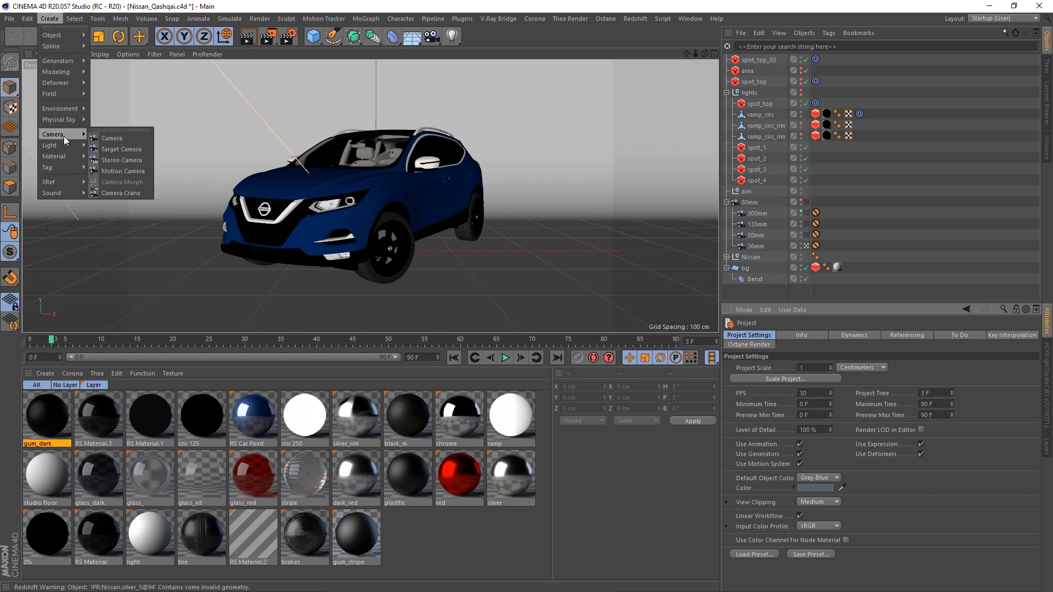
{"action": "left_click", "coordinate": [112, 138]}
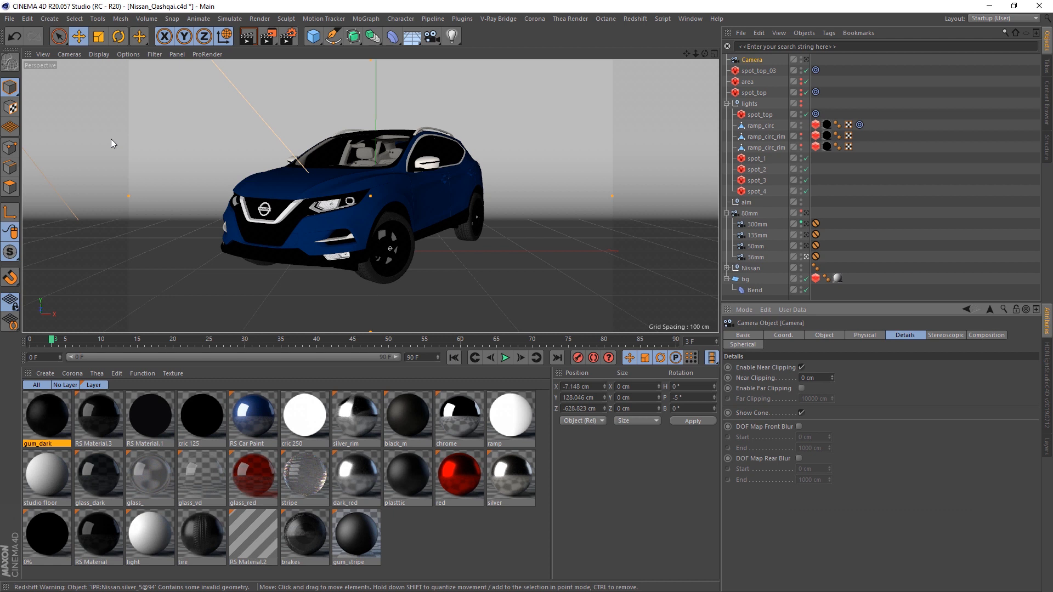
Look through the new camera in the viewport and frame the whole studio setup from the side
{"action": "left_click", "coordinate": [68, 54]}
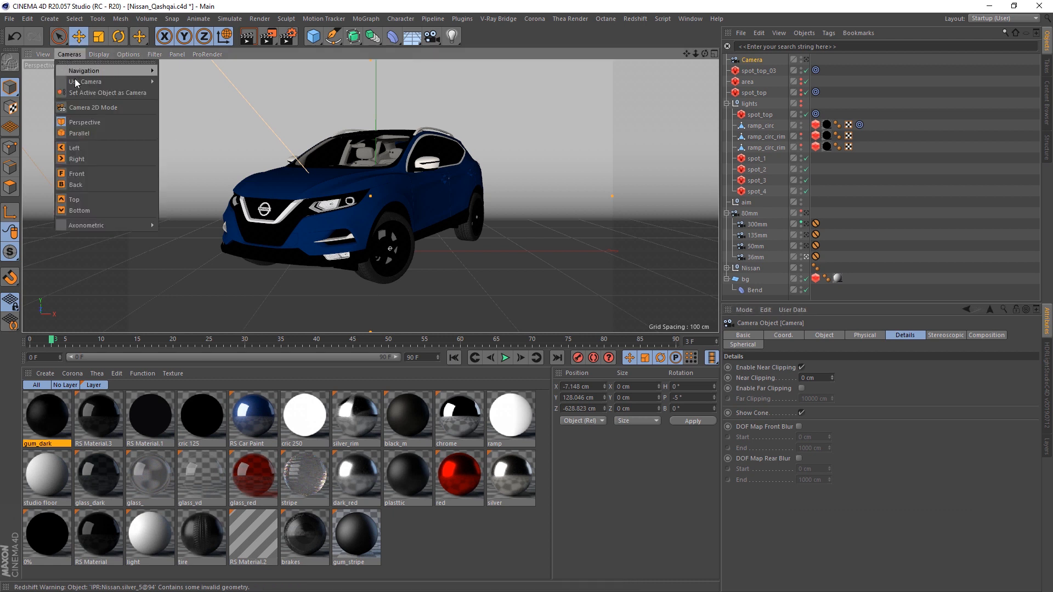
{"action": "mouse_move", "coordinate": [149, 81]}
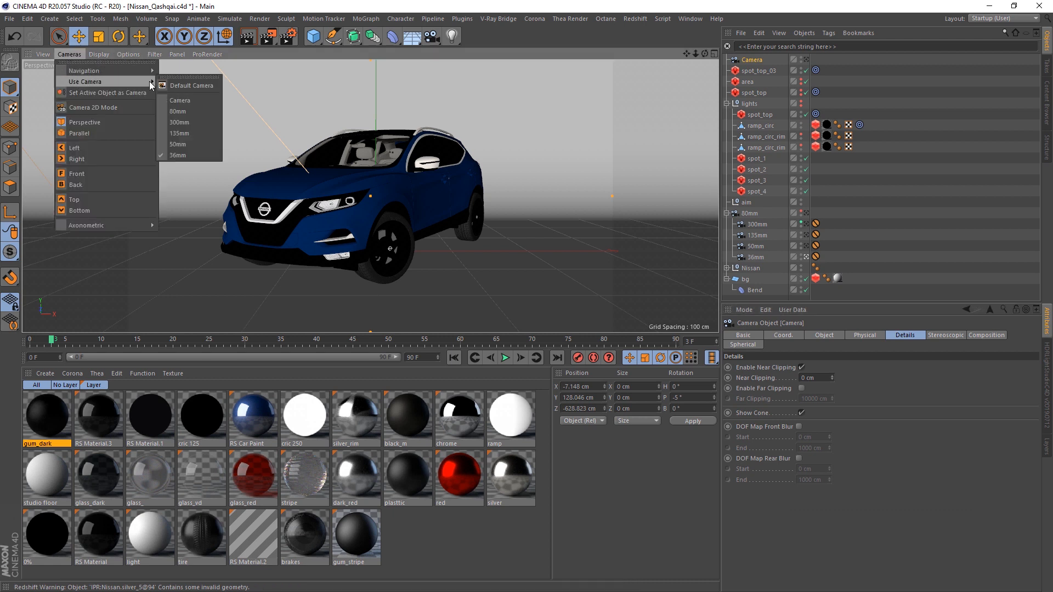
{"action": "left_click", "coordinate": [183, 96]}
{"action": "scroll", "coordinate": [367, 206], "scroll_direction": "down", "scroll_amount": 5}
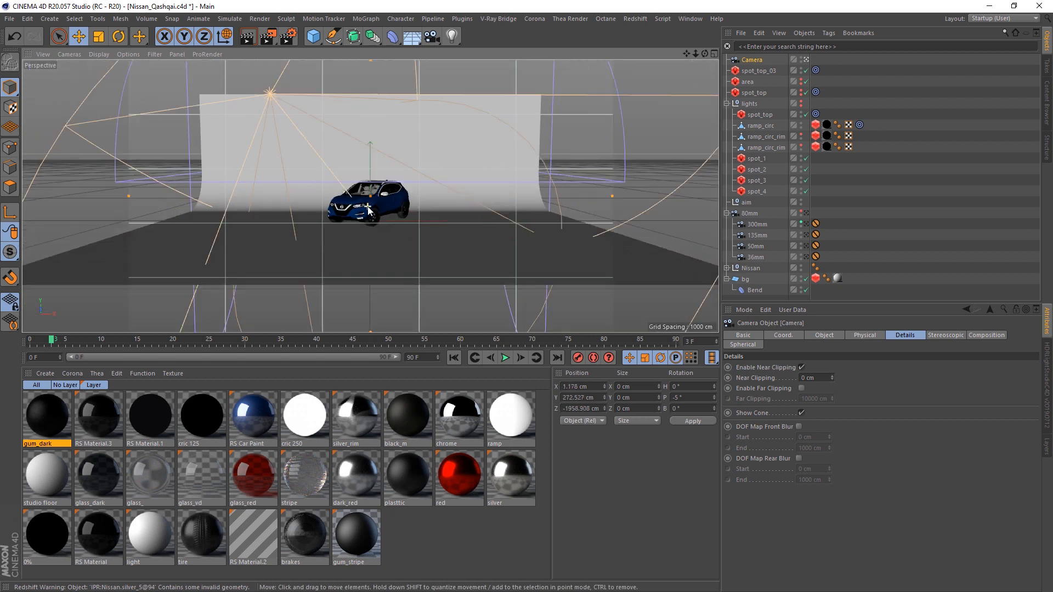
{"action": "left_click_drag", "start_coordinate": [482, 255], "coordinate": [382, 263], "text": "alt"}
{"action": "scroll", "coordinate": [464, 266], "scroll_direction": "down", "scroll_amount": 3}
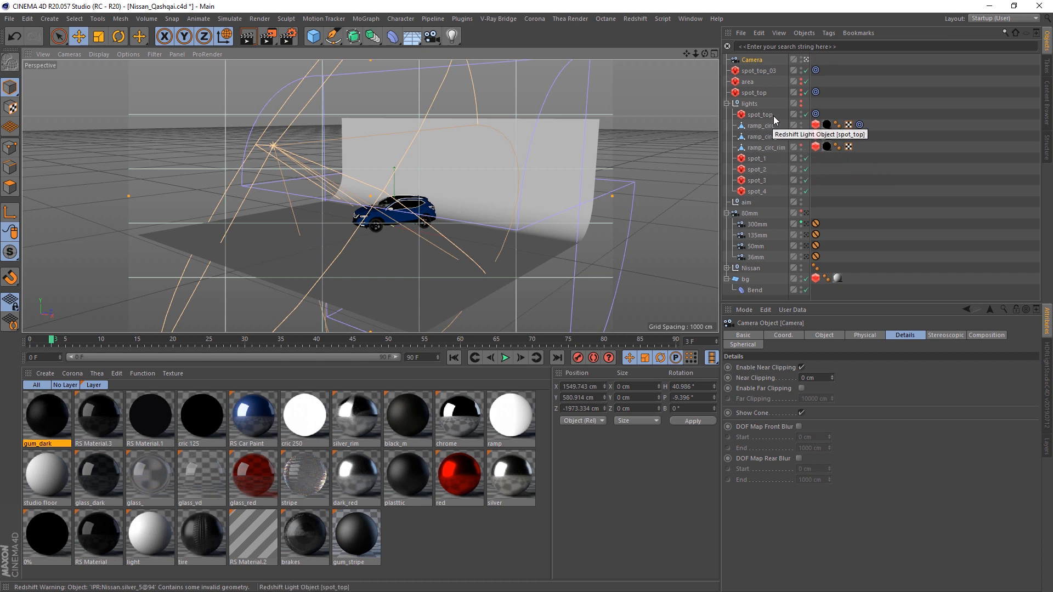
Delete the lights group and the separate area, spot_top and spot_top_03 lights from the scene
{"action": "left_click", "coordinate": [748, 104]}
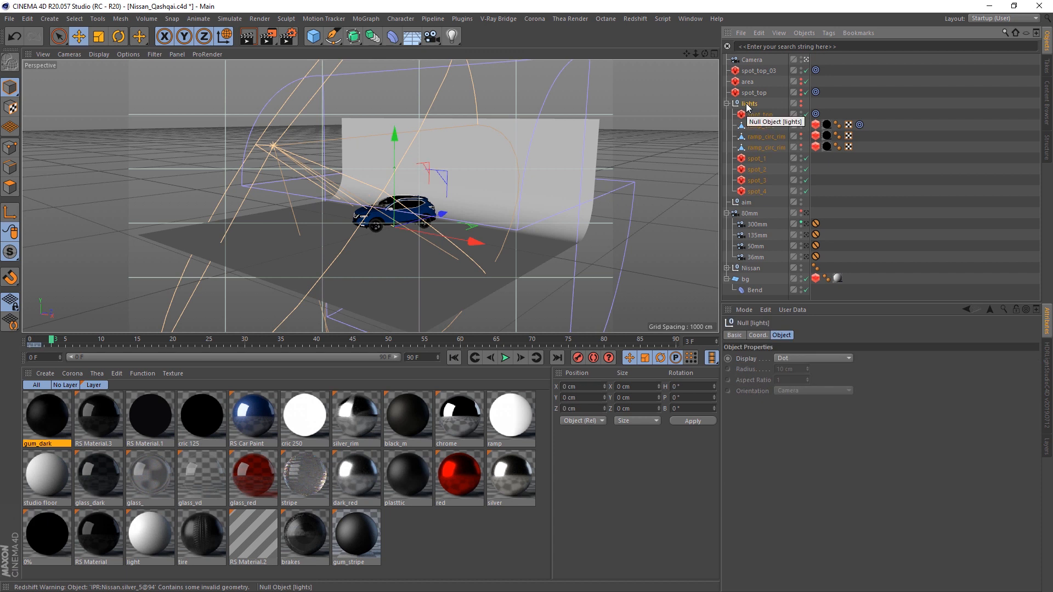
{"action": "key", "text": "Delete"}
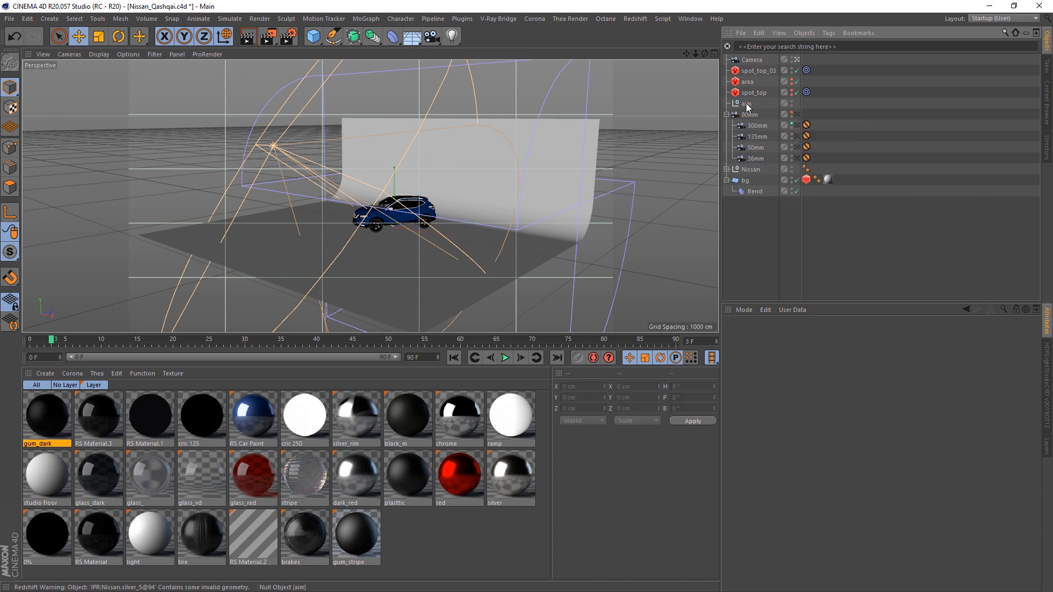
{"action": "left_click", "coordinate": [750, 83]}
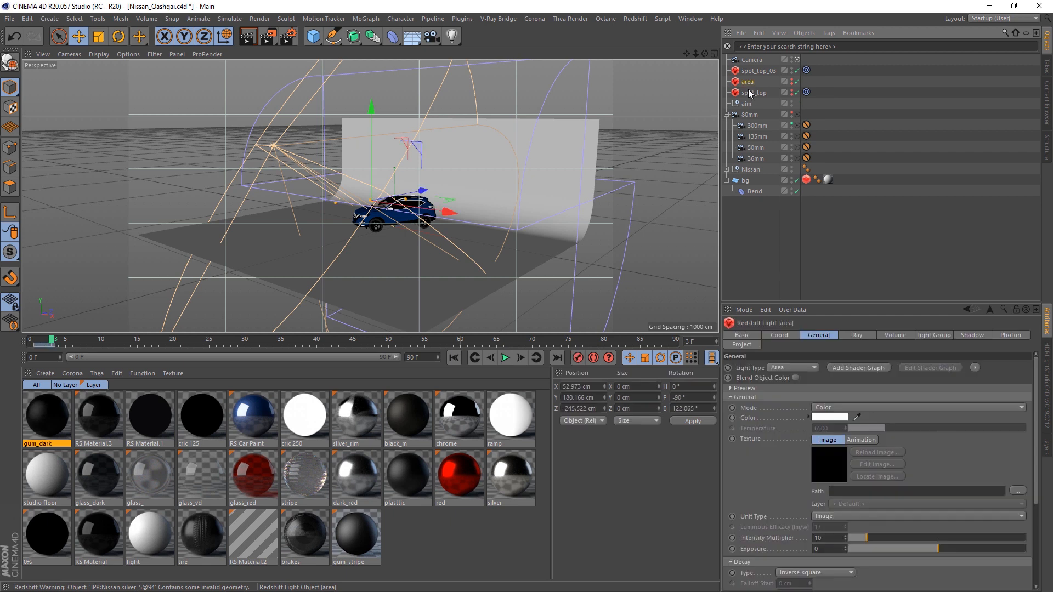
{"action": "left_click", "coordinate": [750, 93], "text": "shift"}
{"action": "key", "text": "Delete"}
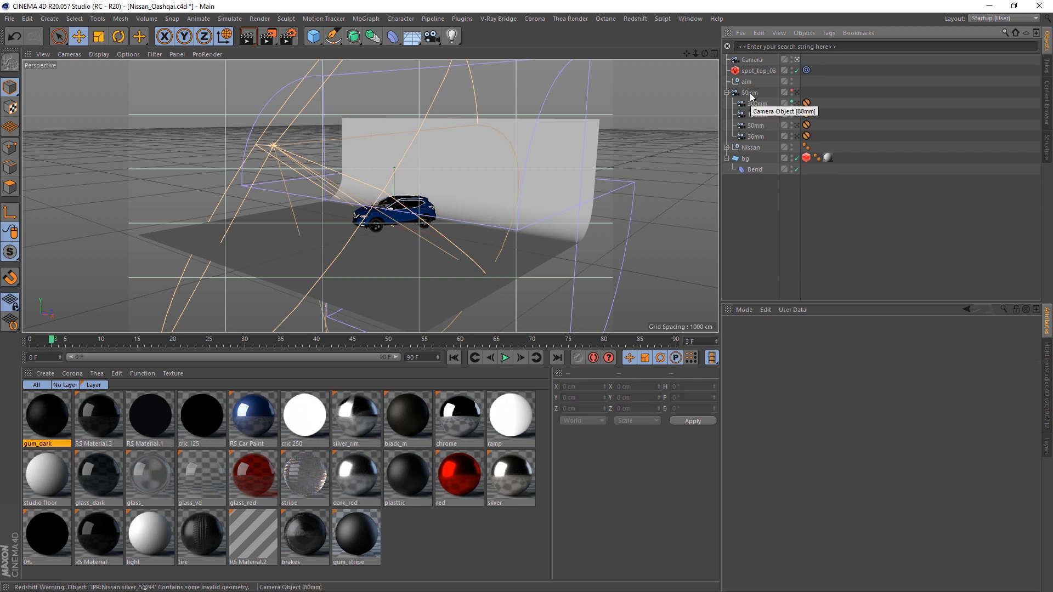
{"action": "left_click", "coordinate": [753, 71]}
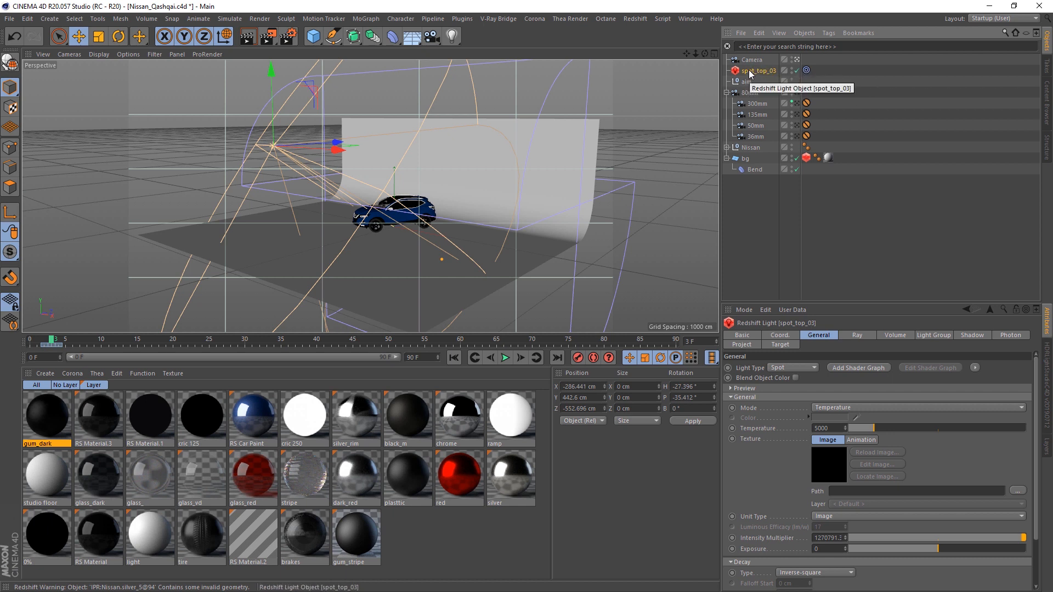
{"action": "key", "text": "Delete"}
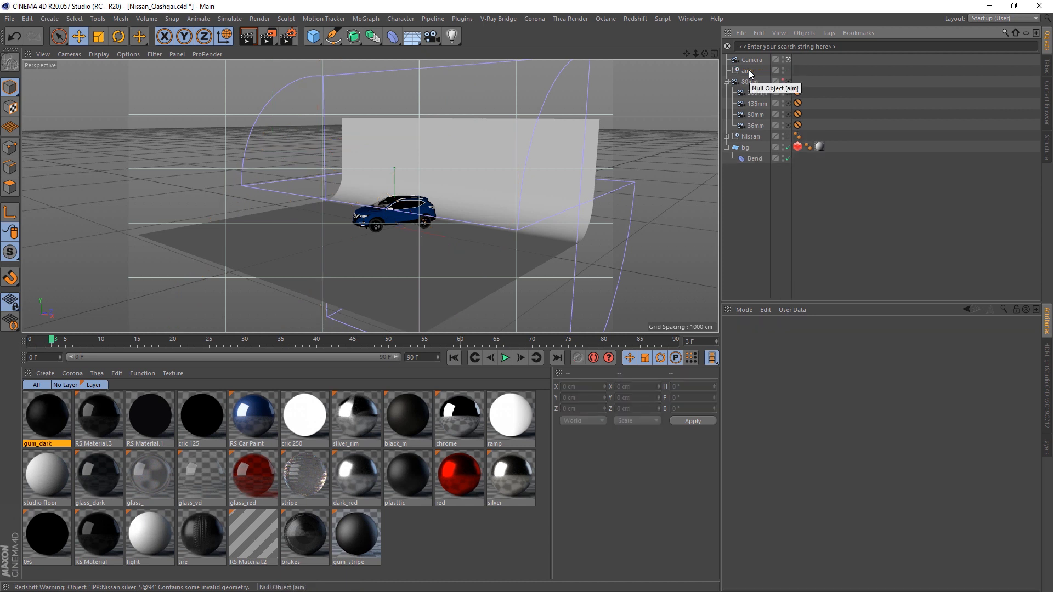
Remove the protection tags from the 300mm, 135mm, 50mm and 36mm cameras and look through the 50mm camera
{"action": "left_click", "coordinate": [798, 124]}
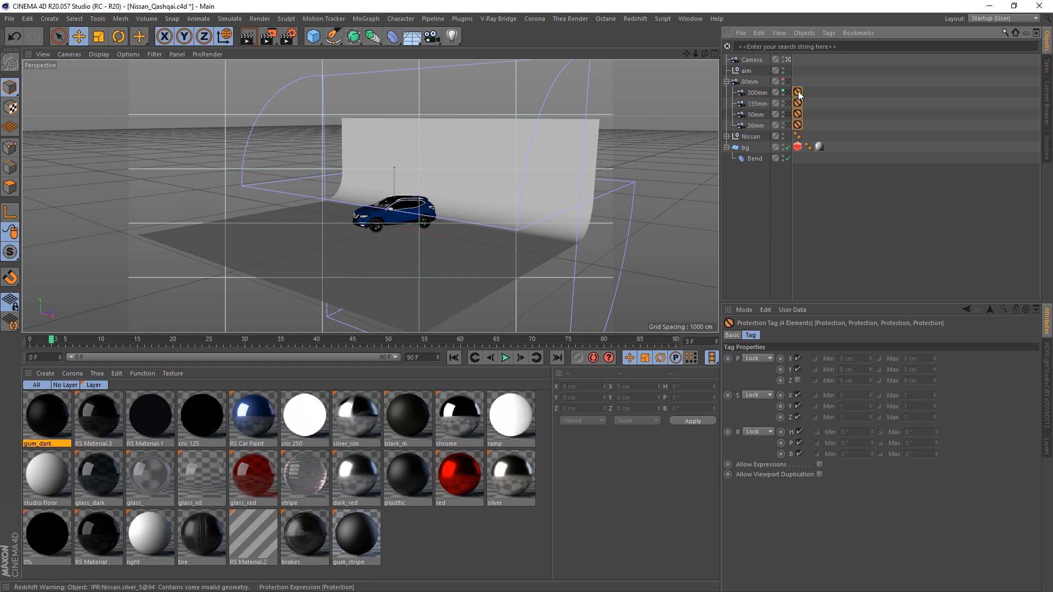
{"action": "key", "text": "Delete"}
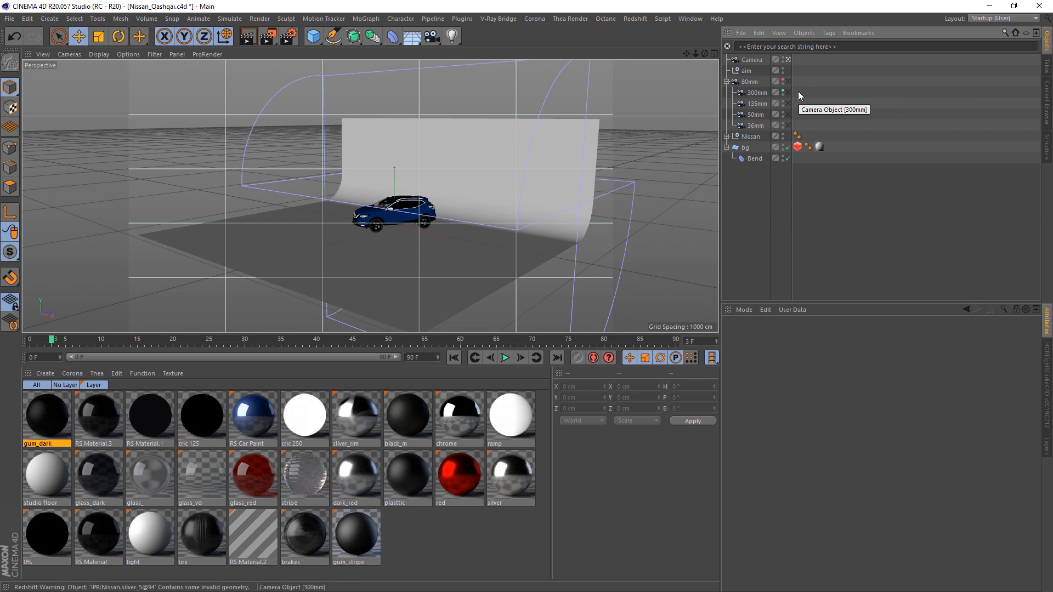
{"action": "left_click", "coordinate": [73, 55]}
{"action": "mouse_move", "coordinate": [80, 80]}
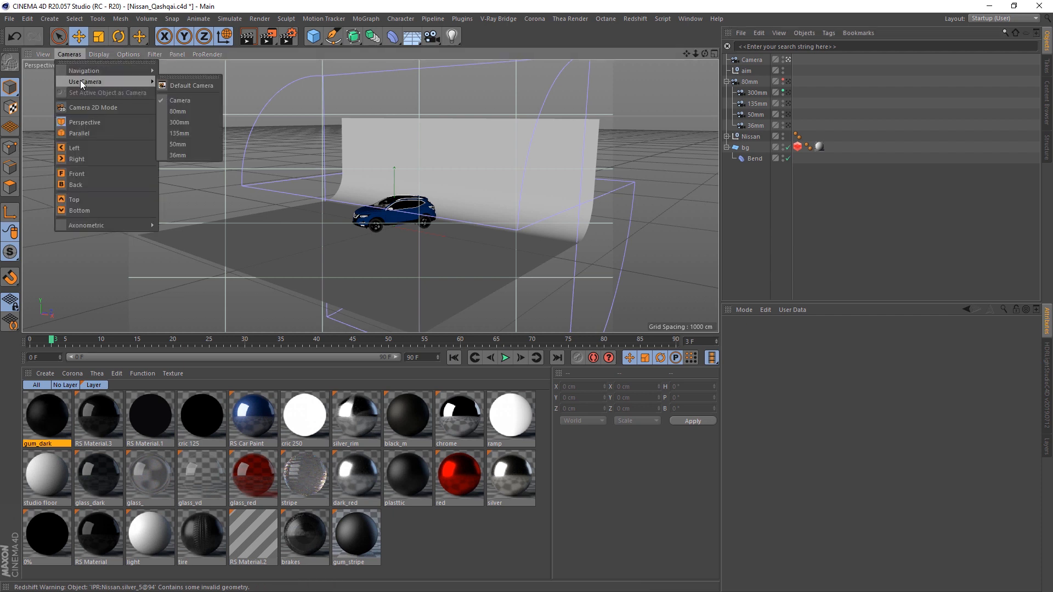
{"action": "left_click", "coordinate": [195, 145]}
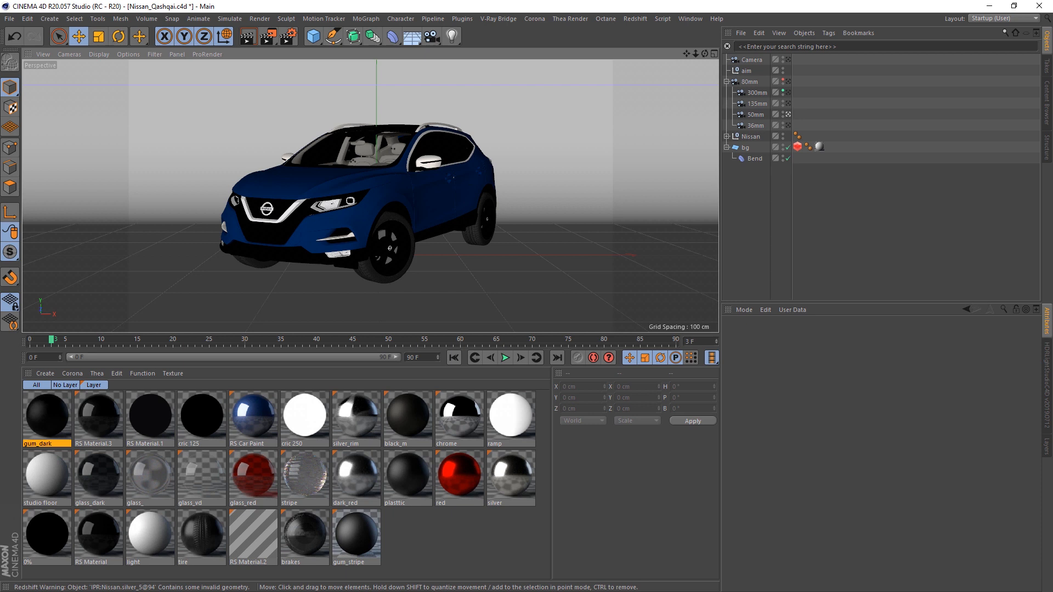
Switch to the browser and examine the white-background studio reference photo of the blue Nissan Qashqai
{"action": "key", "text": "alt+Tab"}
{"action": "left_click_drag", "start_coordinate": [737, 116], "coordinate": [719, 74]}
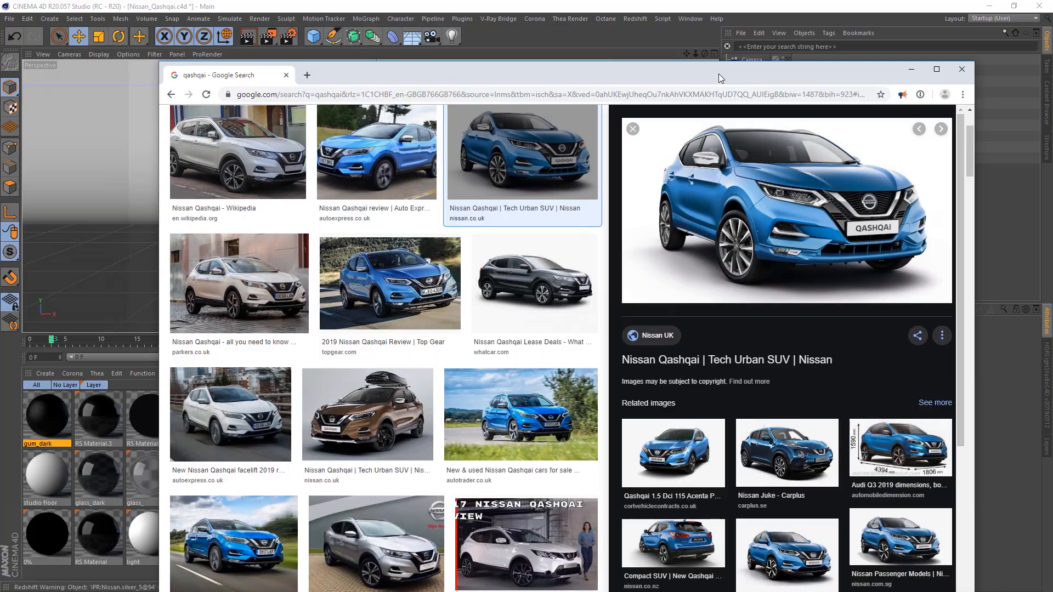
{"action": "double_click", "coordinate": [718, 74]}
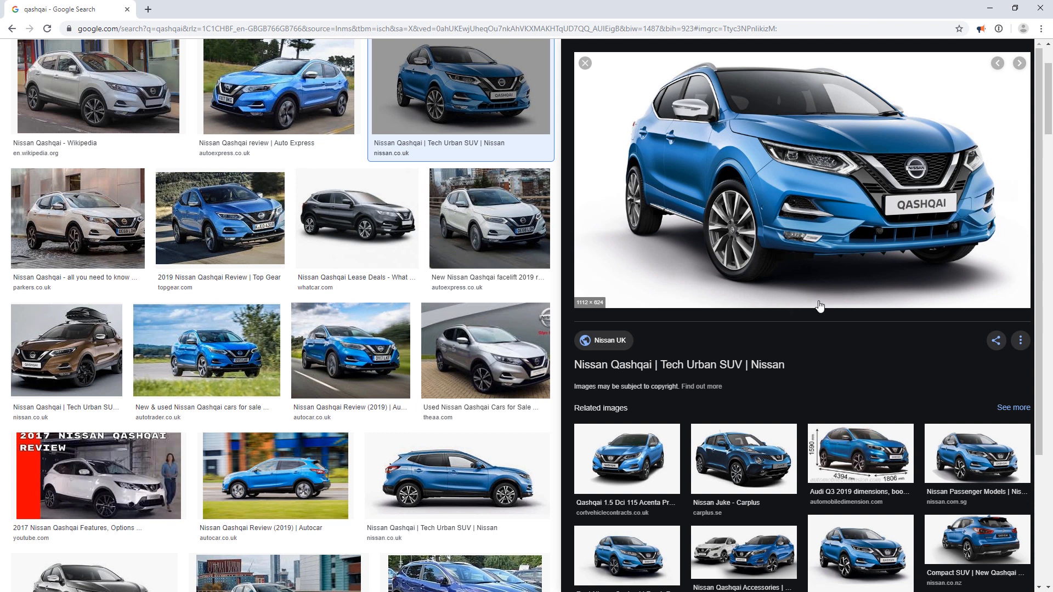
{"action": "left_click", "coordinate": [991, 9]}
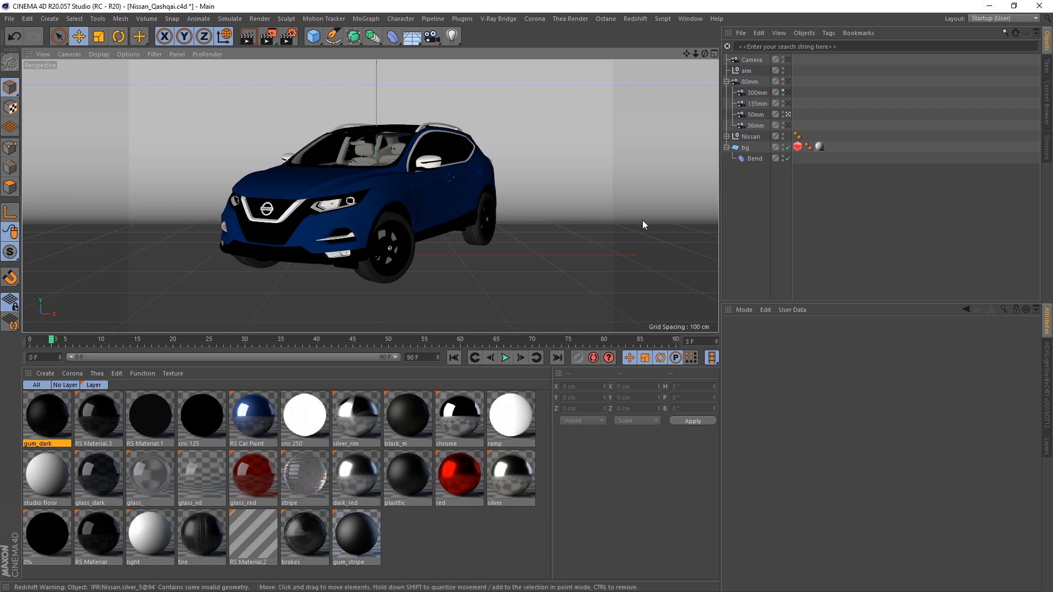
Delete the curved bg backdrop with its Bend deformer and add a new plane as the floor under the car
{"action": "left_click", "coordinate": [746, 147]}
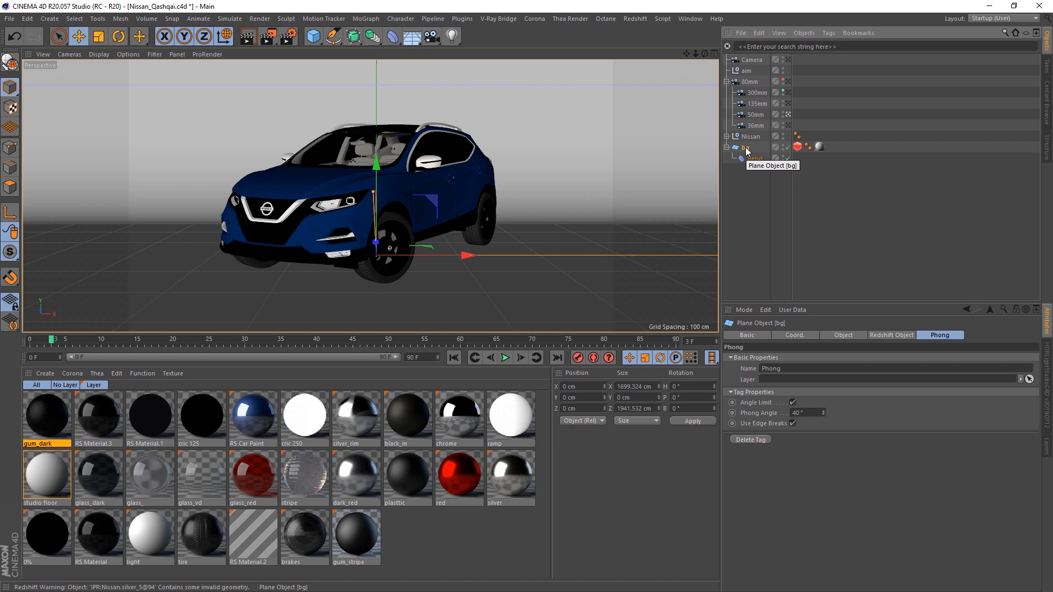
{"action": "key", "text": "Delete"}
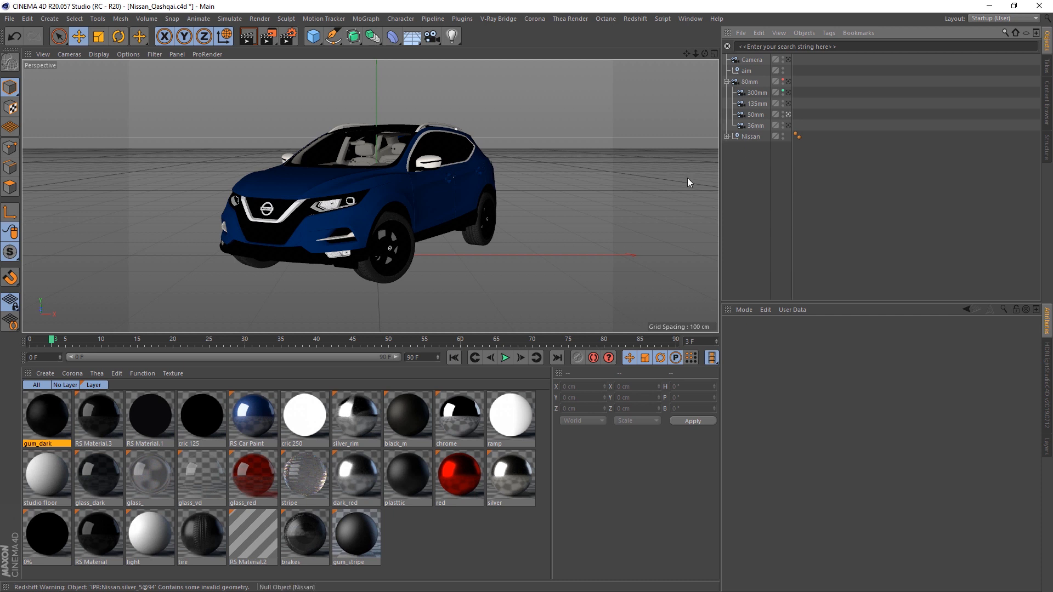
{"action": "left_click_drag", "start_coordinate": [553, 334], "coordinate": [553, 405]}
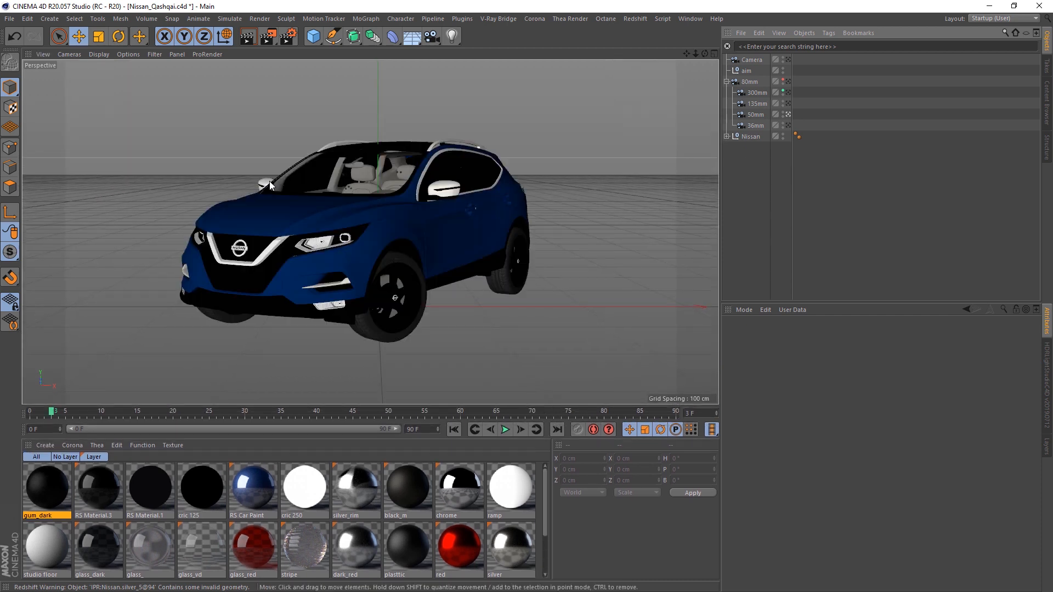
{"action": "left_click", "coordinate": [50, 20]}
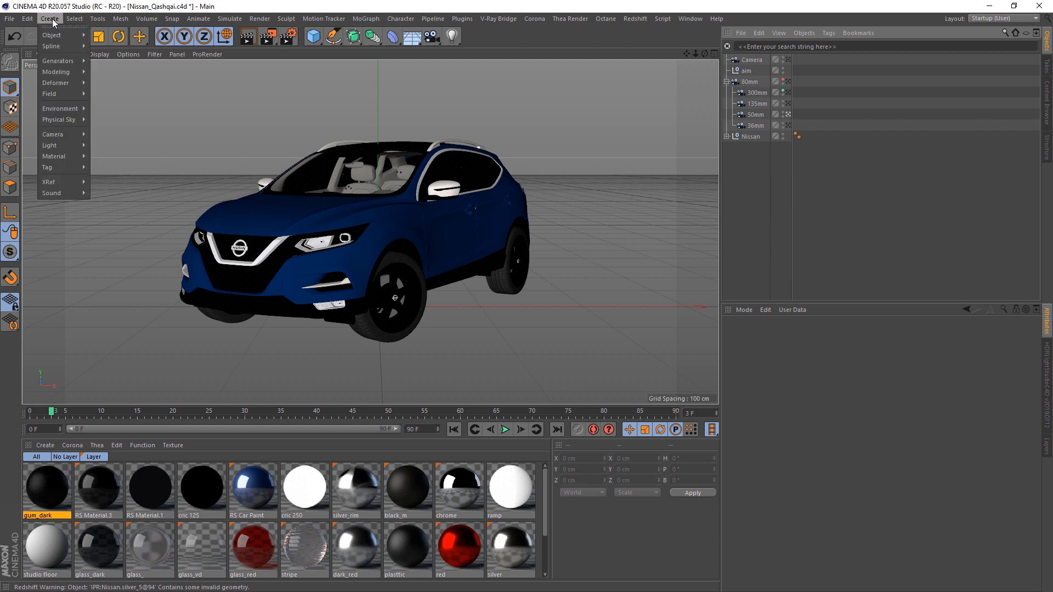
{"action": "mouse_move", "coordinate": [49, 34]}
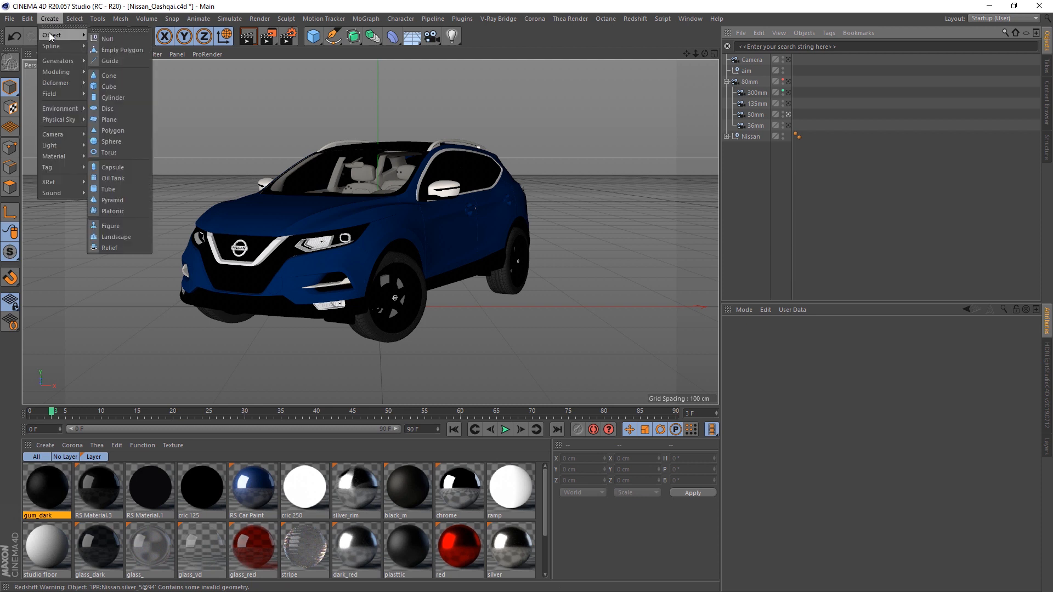
{"action": "left_click", "coordinate": [125, 120]}
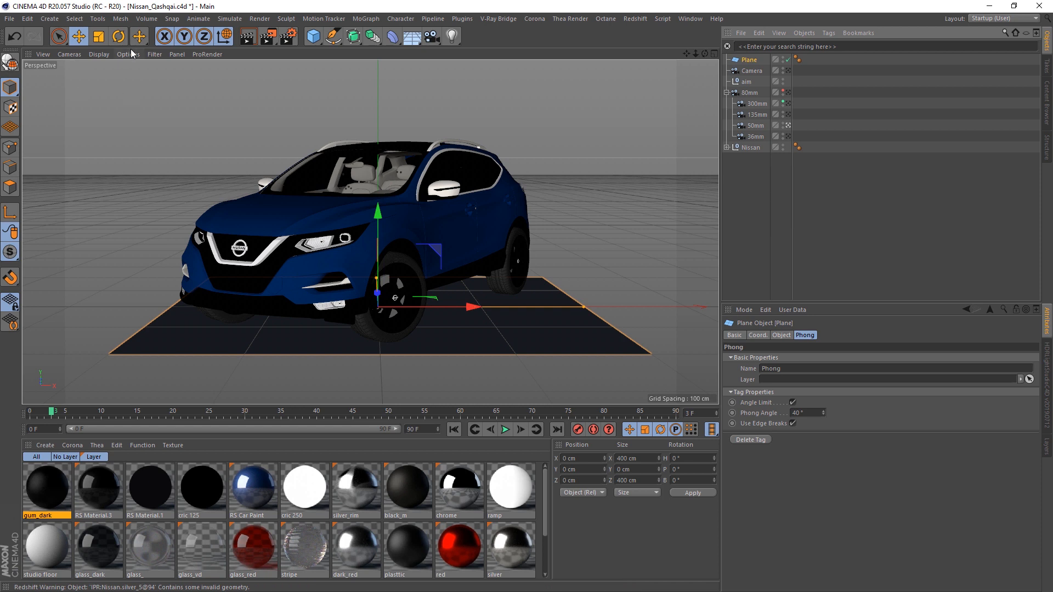
Scale the floor plane uniformly to about 1188.8 cm and apply the studio floor material to it
{"action": "left_click", "coordinate": [99, 36]}
{"action": "left_click_drag", "start_coordinate": [475, 307], "coordinate": [654, 306]}
{"action": "left_click_drag", "start_coordinate": [38, 546], "coordinate": [190, 357]}
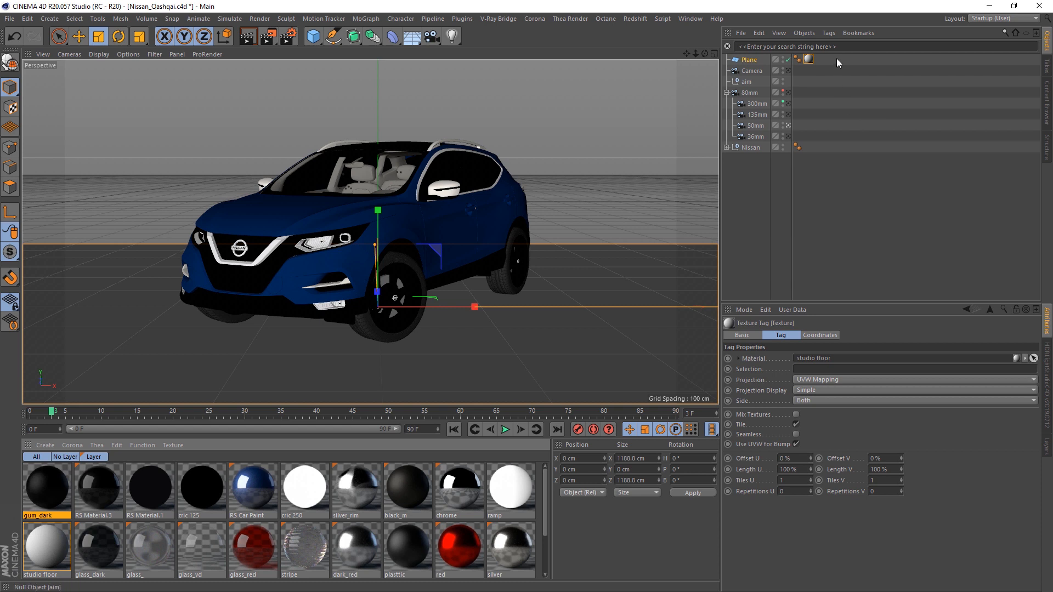
Add a Redshift Object tag to the plane, override its Matte settings, and enable both the matte and its shadow
{"action": "left_click", "coordinate": [829, 33]}
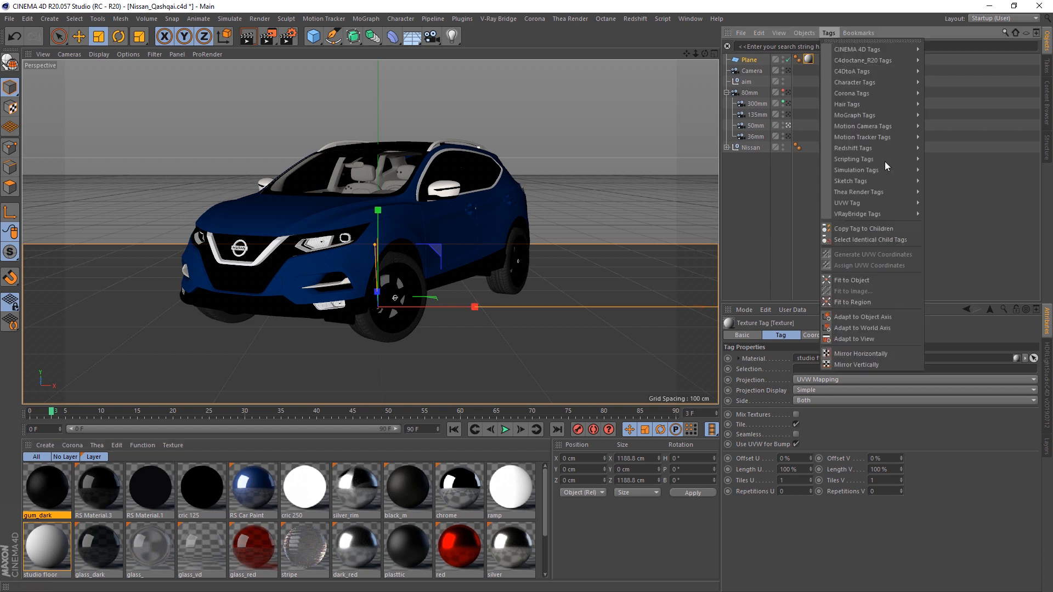
{"action": "mouse_move", "coordinate": [888, 181]}
{"action": "mouse_move", "coordinate": [877, 150]}
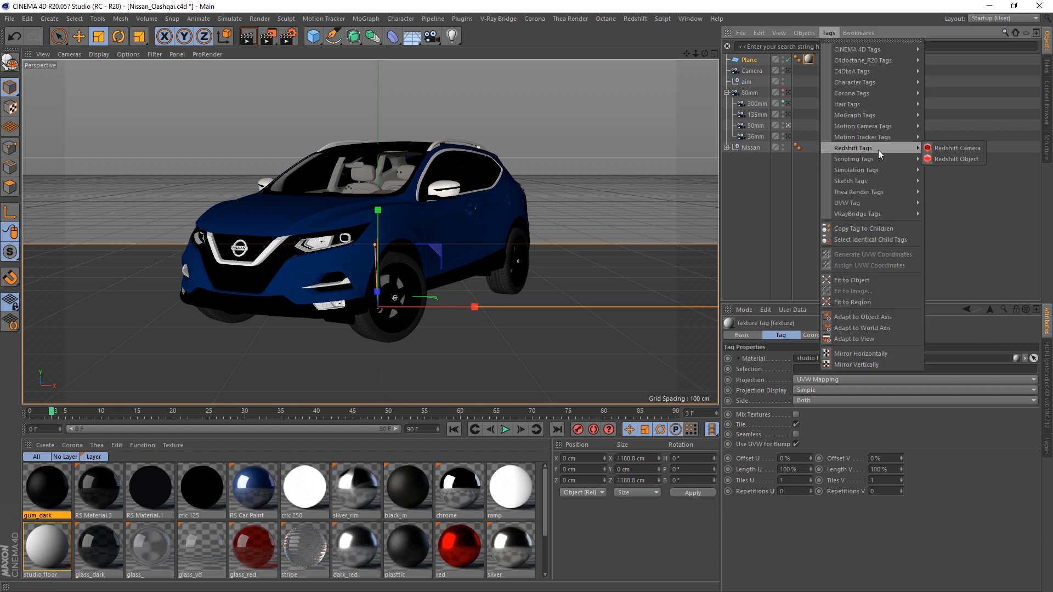
{"action": "left_click", "coordinate": [948, 158]}
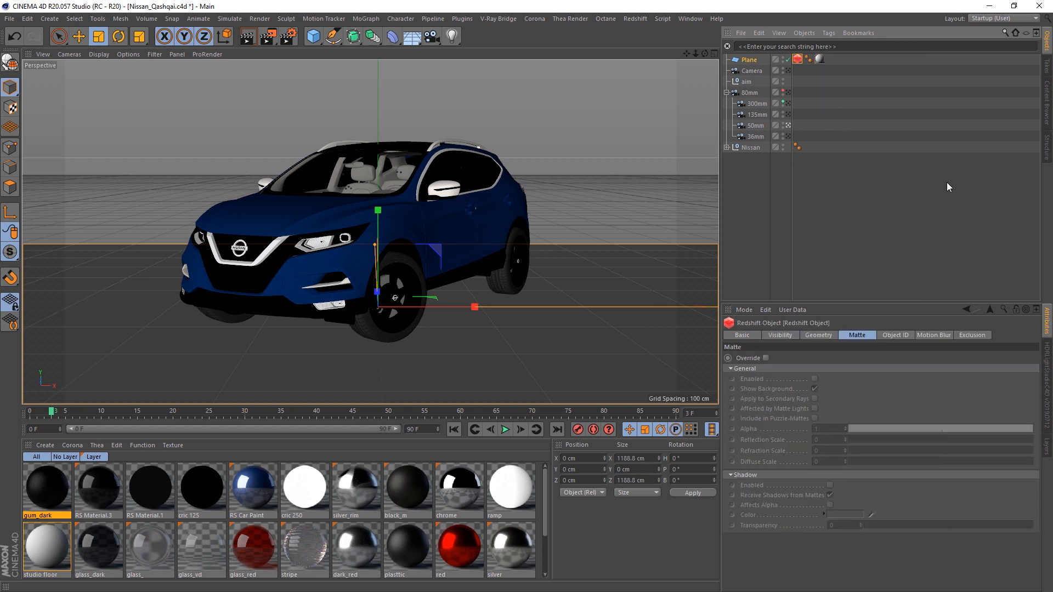
{"action": "left_click", "coordinate": [766, 358]}
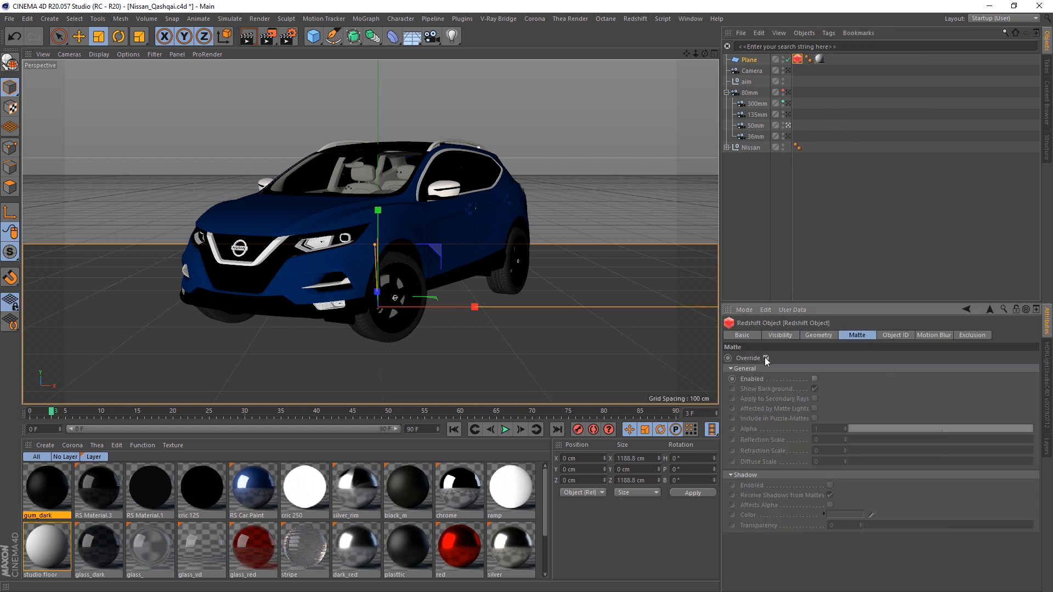
{"action": "left_click", "coordinate": [815, 379]}
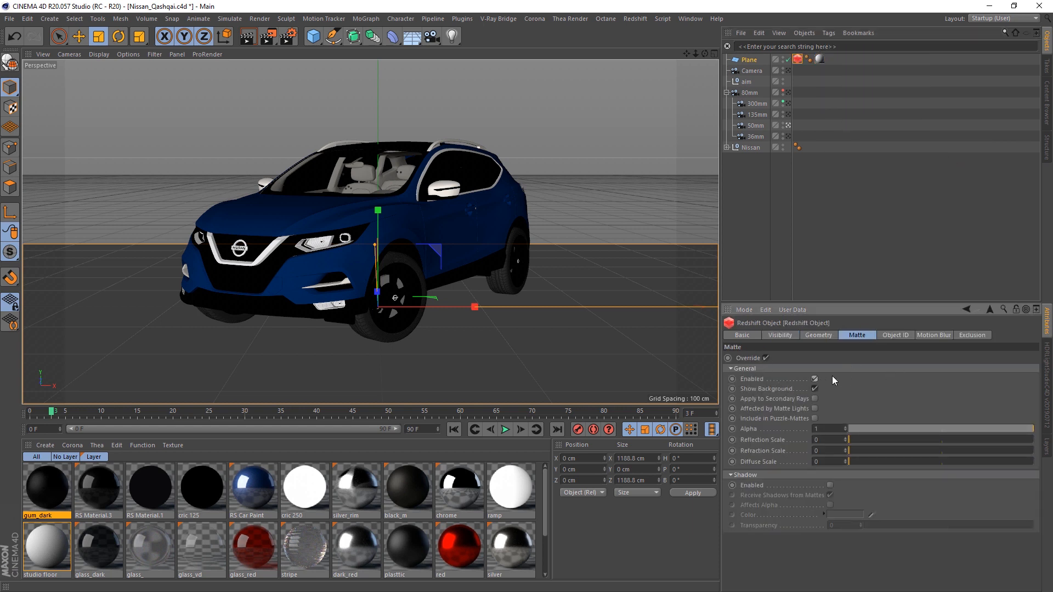
{"action": "left_click", "coordinate": [830, 486]}
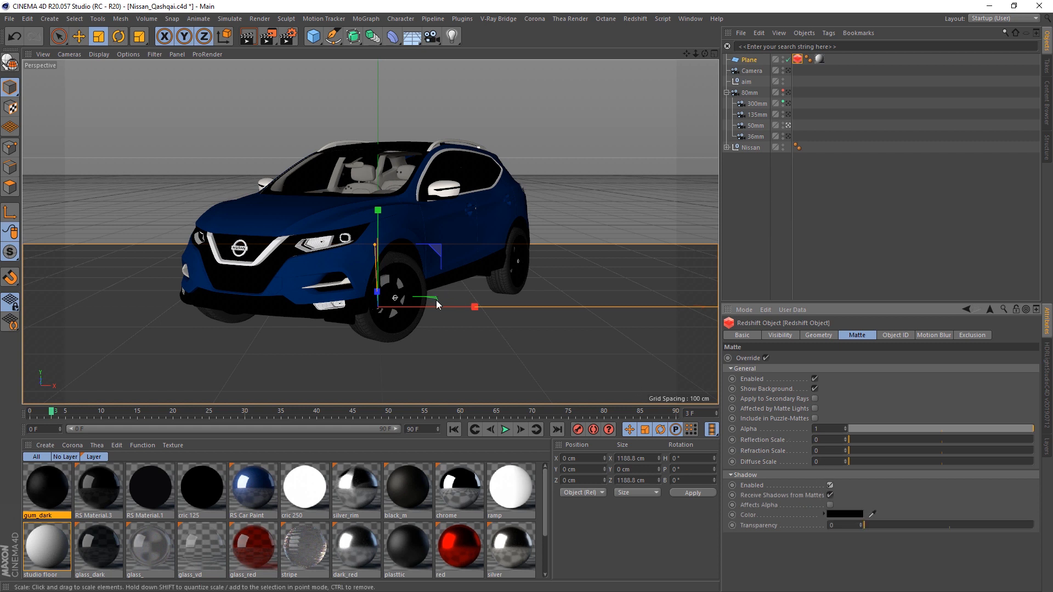
Enlarge the floor plane to about 2022 cm and override its Redshift visibility, disabling Visible in Reflections, Visible in Refractions and Casts Refractions
{"action": "left_click_drag", "start_coordinate": [436, 299], "coordinate": [672, 238]}
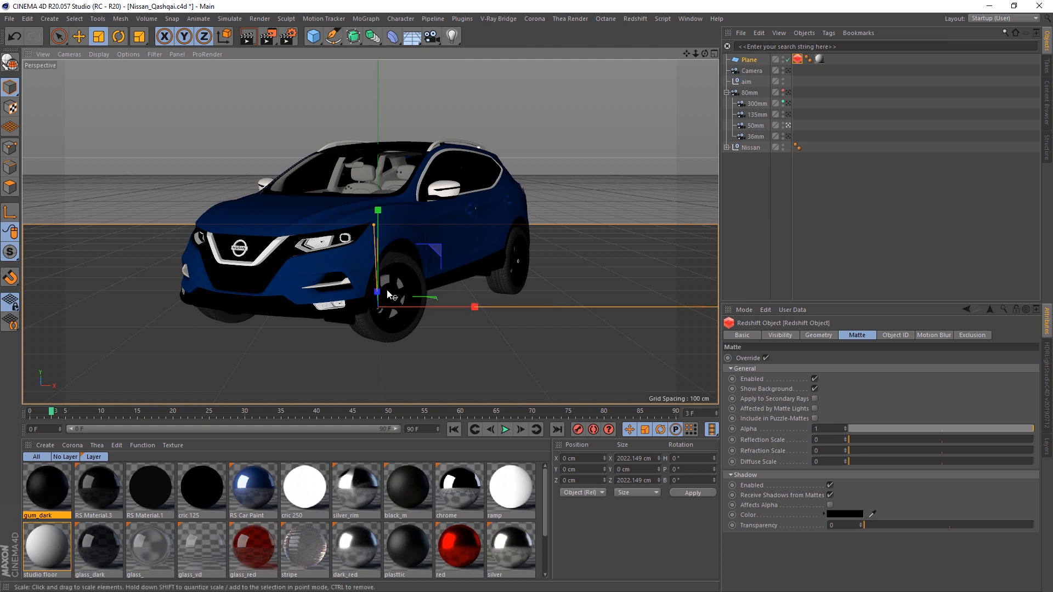
{"action": "left_click", "coordinate": [780, 335]}
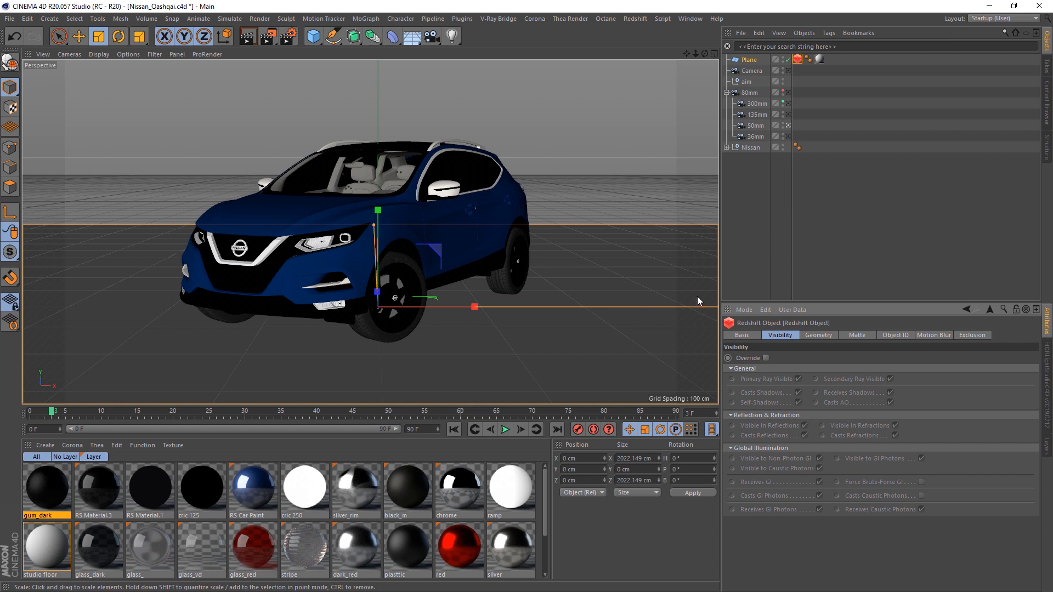
{"action": "left_click", "coordinate": [766, 358]}
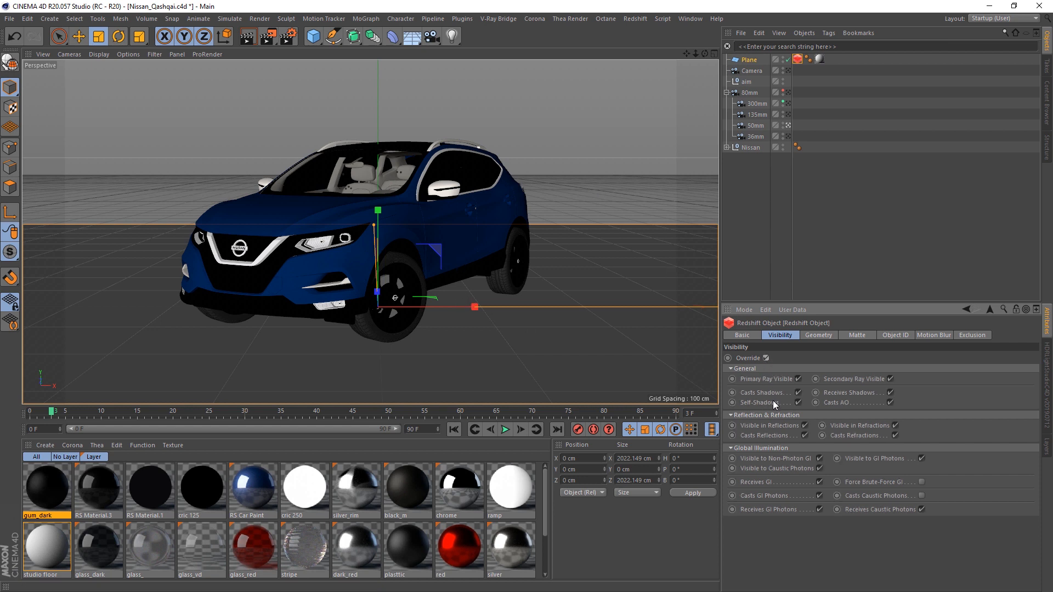
{"action": "left_click", "coordinate": [805, 425]}
{"action": "left_click", "coordinate": [893, 435]}
{"action": "left_click", "coordinate": [895, 426]}
{"action": "left_click", "coordinate": [611, 195]}
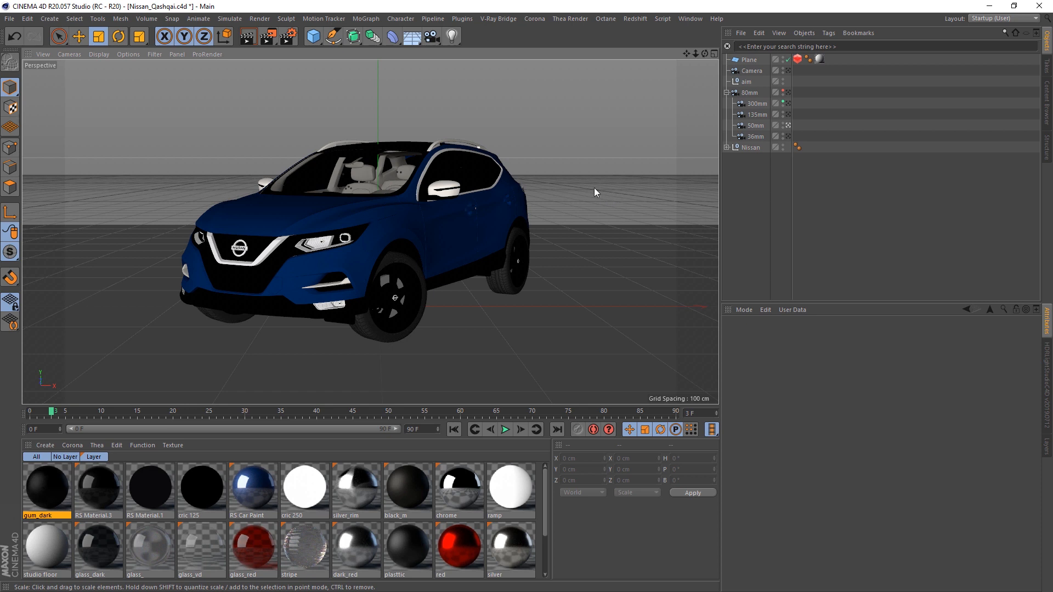
Reframe the car larger in a low front three-quarter view
{"action": "left_click_drag", "start_coordinate": [556, 182], "coordinate": [577, 173], "text": "alt"}
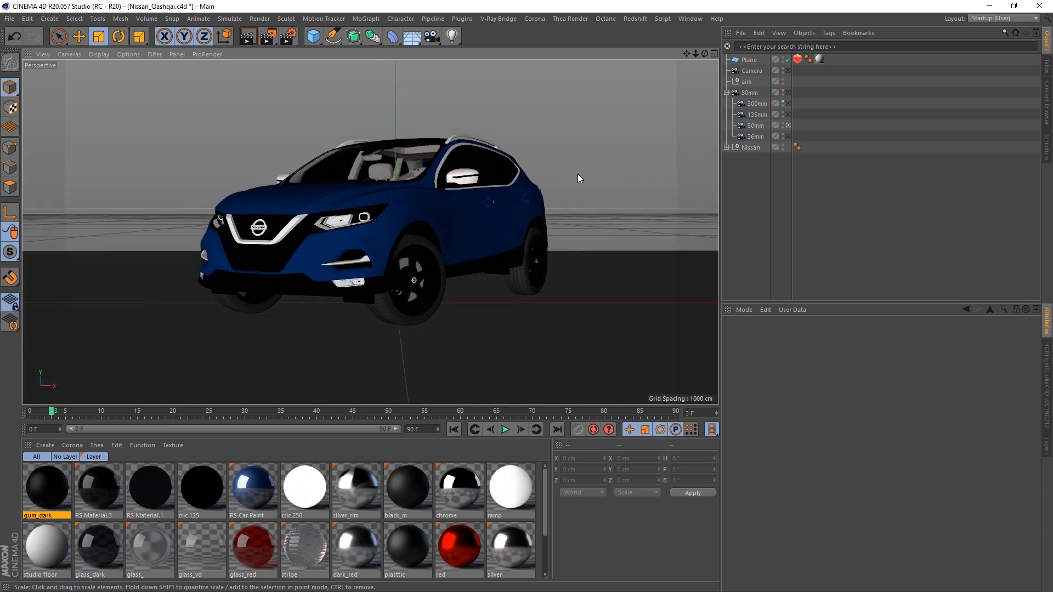
{"action": "scroll", "coordinate": [578, 173], "scroll_direction": "up", "scroll_amount": 5}
{"action": "left_click_drag", "start_coordinate": [577, 178], "coordinate": [630, 161], "text": "alt"}
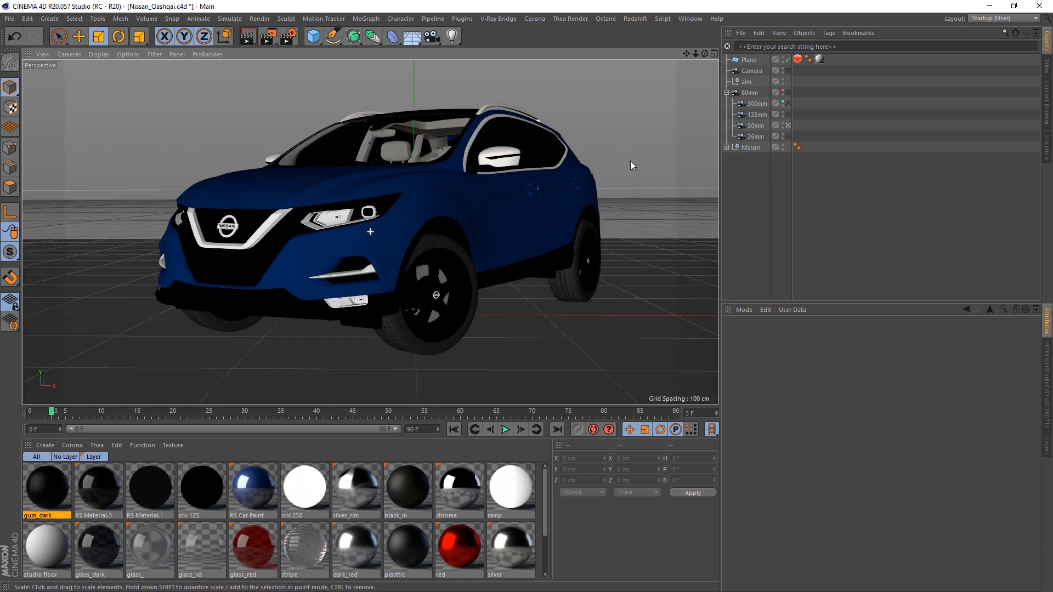
{"action": "left_click_drag", "start_coordinate": [630, 160], "coordinate": [626, 160], "text": "alt"}
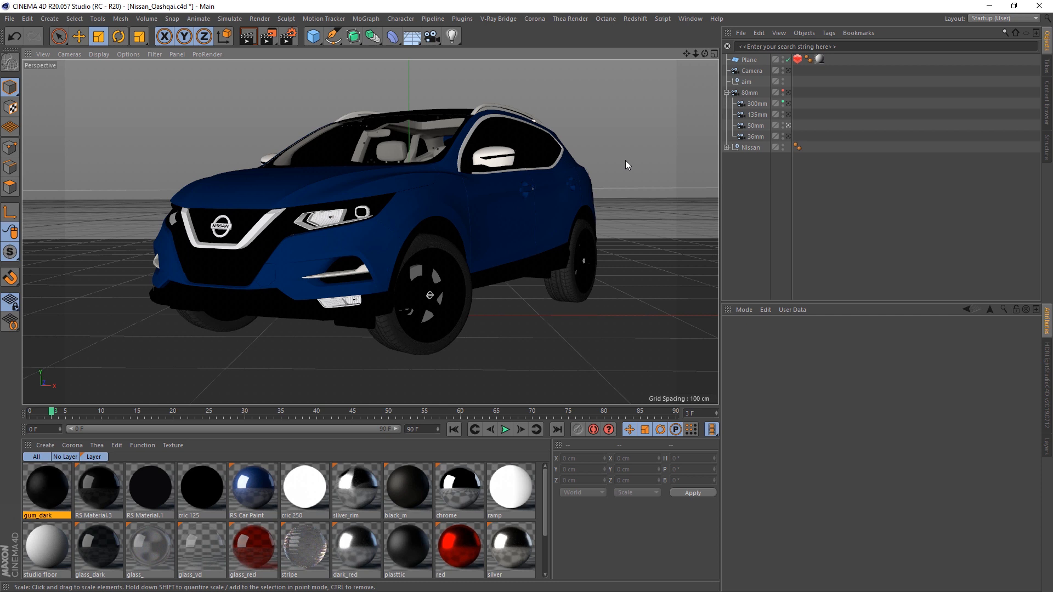
Hide the 80mm camera and its 300mm, 135mm, 50mm and 36mm child cameras in both the editor and the render
{"action": "left_click", "coordinate": [783, 95]}
{"action": "left_click_drag", "start_coordinate": [783, 96], "coordinate": [784, 104]}
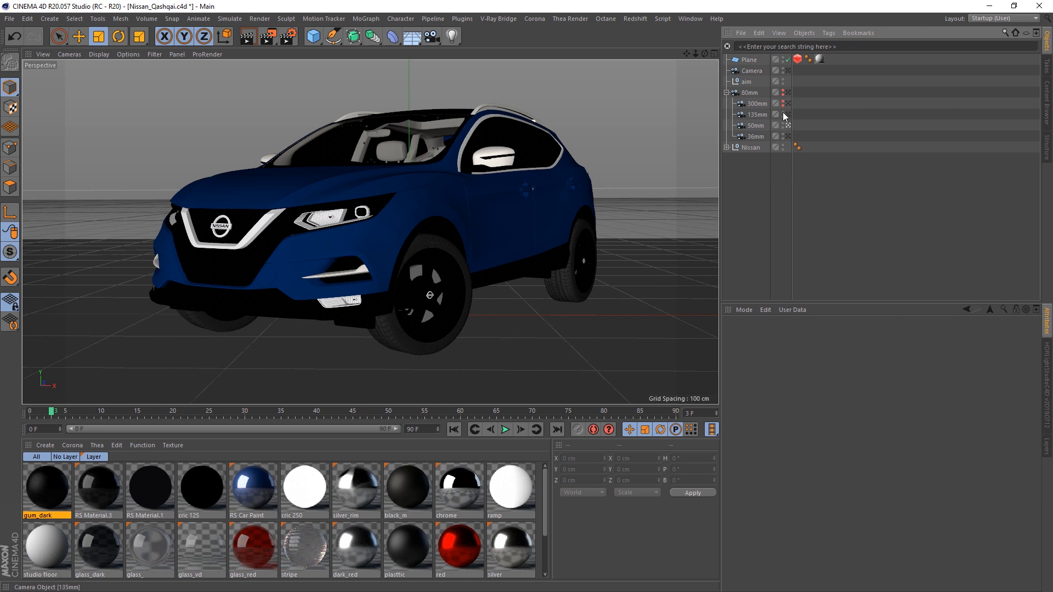
{"action": "left_click", "coordinate": [783, 113]}
{"action": "left_click", "coordinate": [783, 112]}
{"action": "left_click", "coordinate": [783, 123]}
{"action": "left_click", "coordinate": [782, 123]}
{"action": "left_click", "coordinate": [782, 134]}
{"action": "left_click", "coordinate": [782, 135]}
Find the blue body mesh body_1_pivot in the Nissan hierarchy and unparent it from its Subdivision Surface
{"action": "left_click_drag", "start_coordinate": [830, 301], "coordinate": [827, 509]}
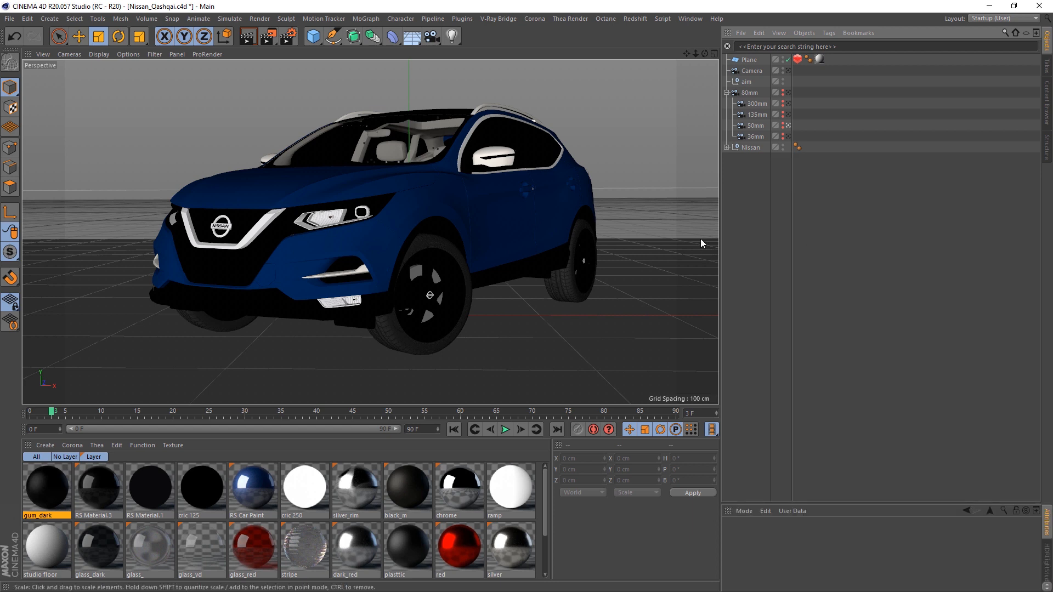
{"action": "left_click", "coordinate": [726, 147]}
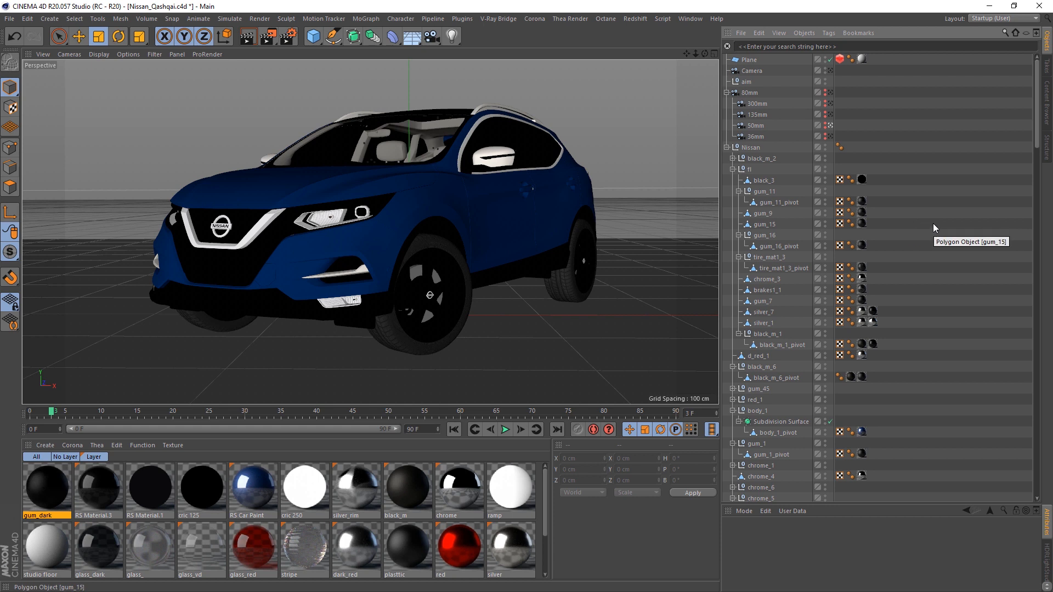
{"action": "left_click", "coordinate": [553, 202]}
{"action": "scroll", "coordinate": [966, 272], "scroll_direction": "down", "scroll_amount": 6}
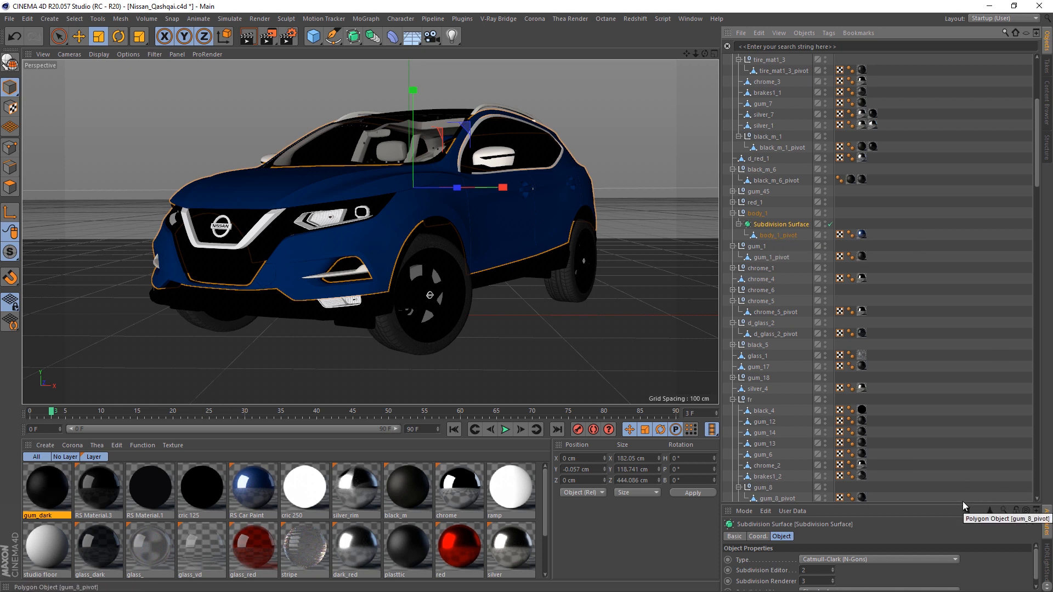
{"action": "left_click_drag", "start_coordinate": [964, 510], "coordinate": [957, 300]}
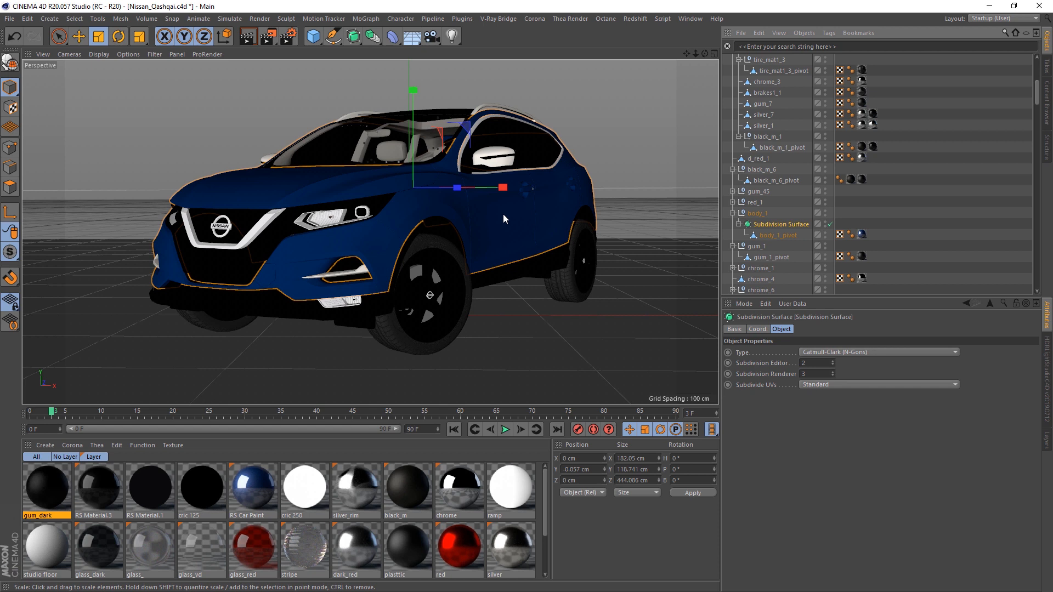
{"action": "left_click", "coordinate": [774, 236]}
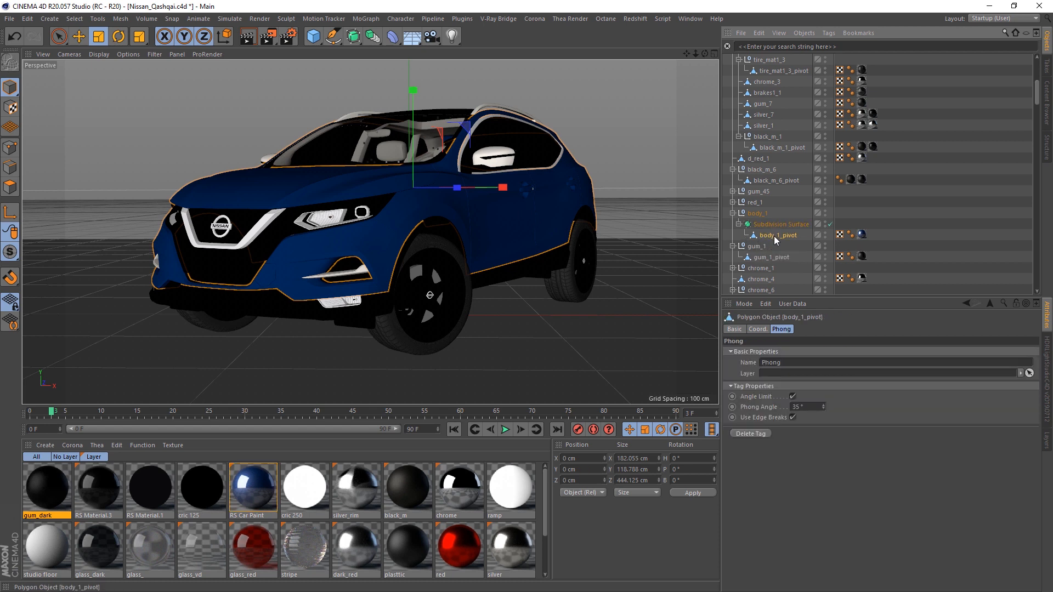
{"action": "left_click", "coordinate": [806, 34]}
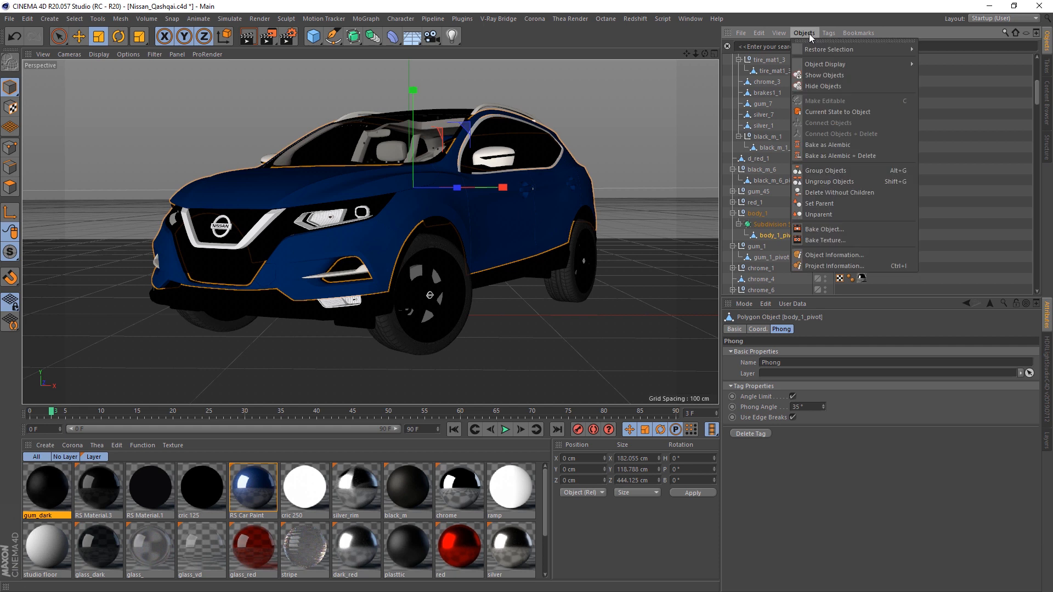
{"action": "left_click", "coordinate": [831, 214]}
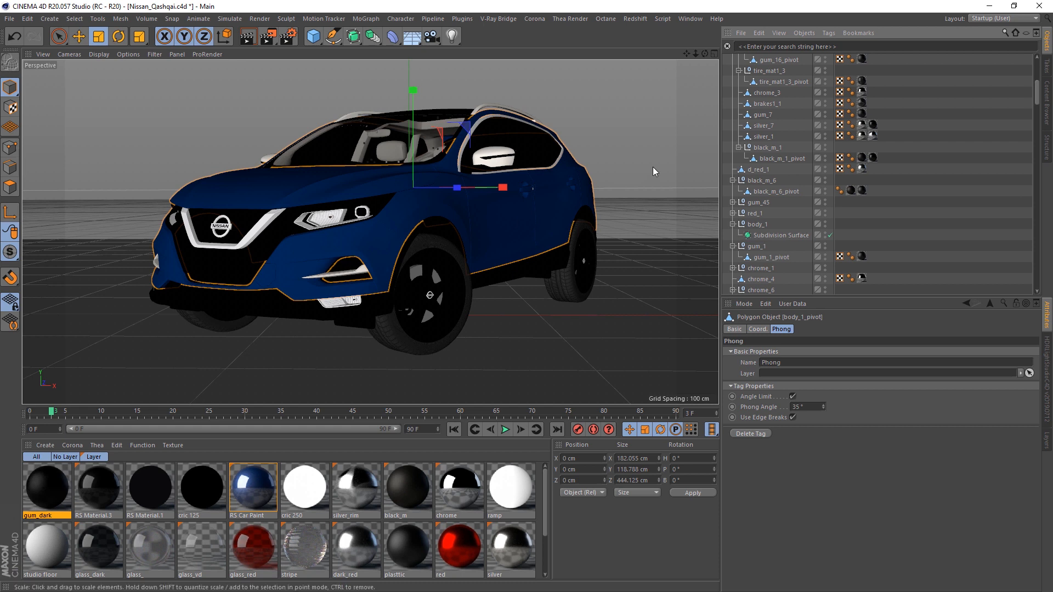
{"action": "left_click", "coordinate": [784, 235]}
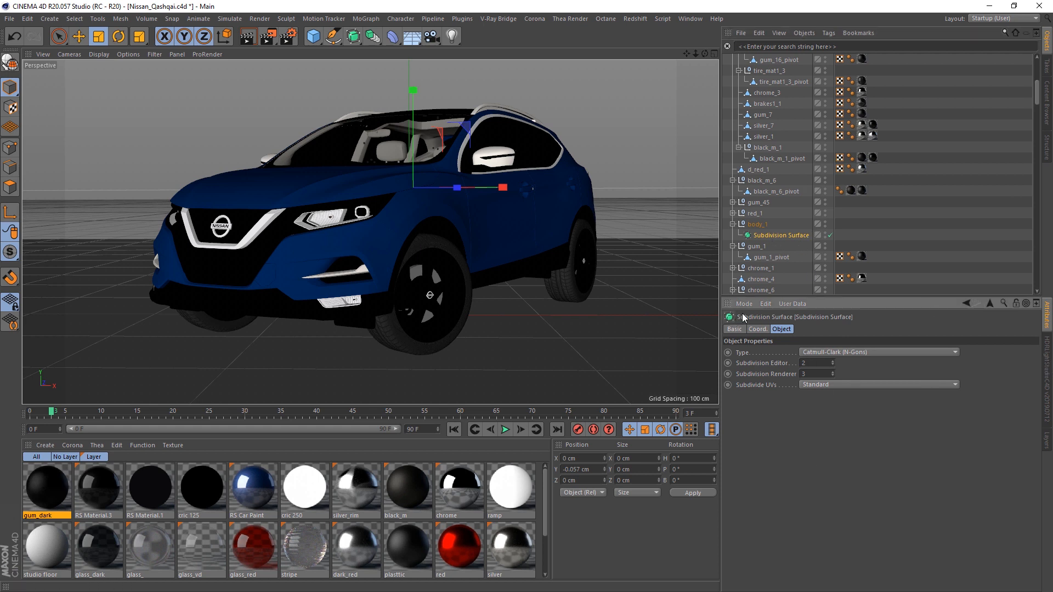
Bring up the HDR Light Studio connection settings and collapse the Nissan hierarchy
{"action": "left_click_drag", "start_coordinate": [747, 295], "coordinate": [747, 345]}
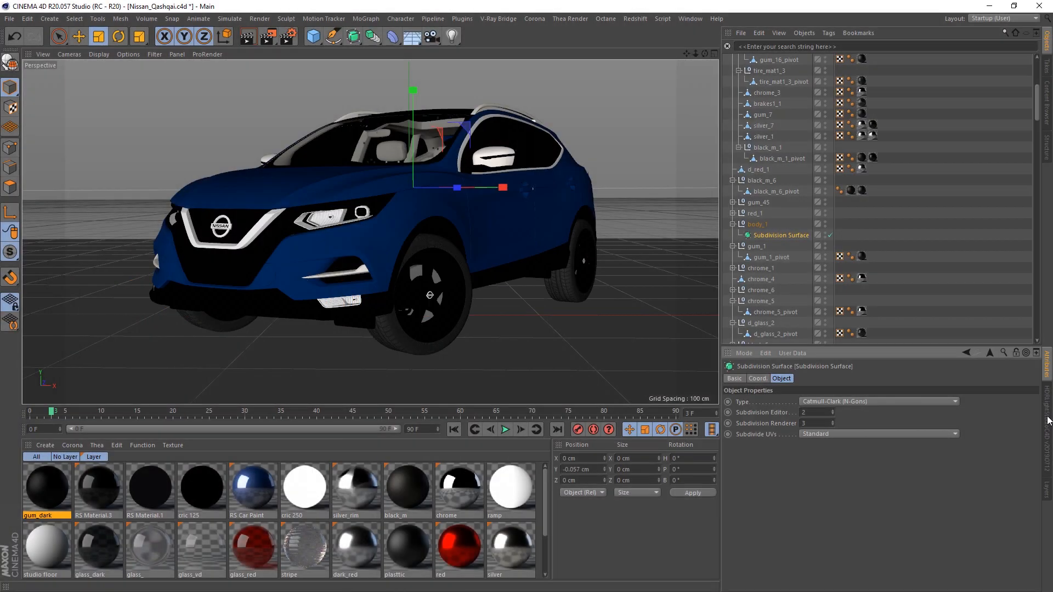
{"action": "left_click", "coordinate": [1047, 422]}
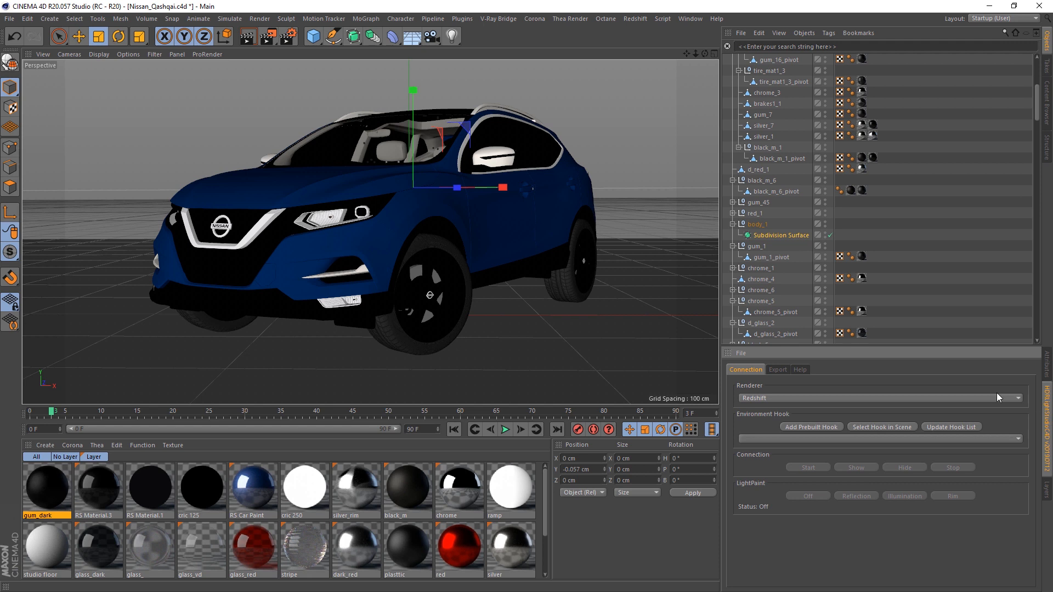
{"action": "left_click_drag", "start_coordinate": [938, 347], "coordinate": [936, 280]}
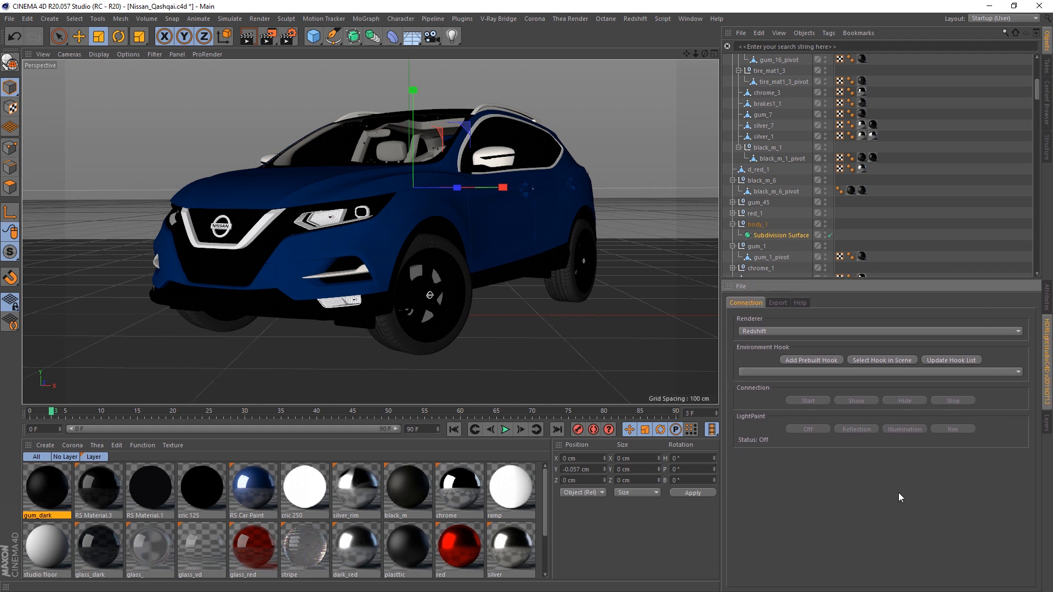
{"action": "left_click", "coordinate": [463, 19]}
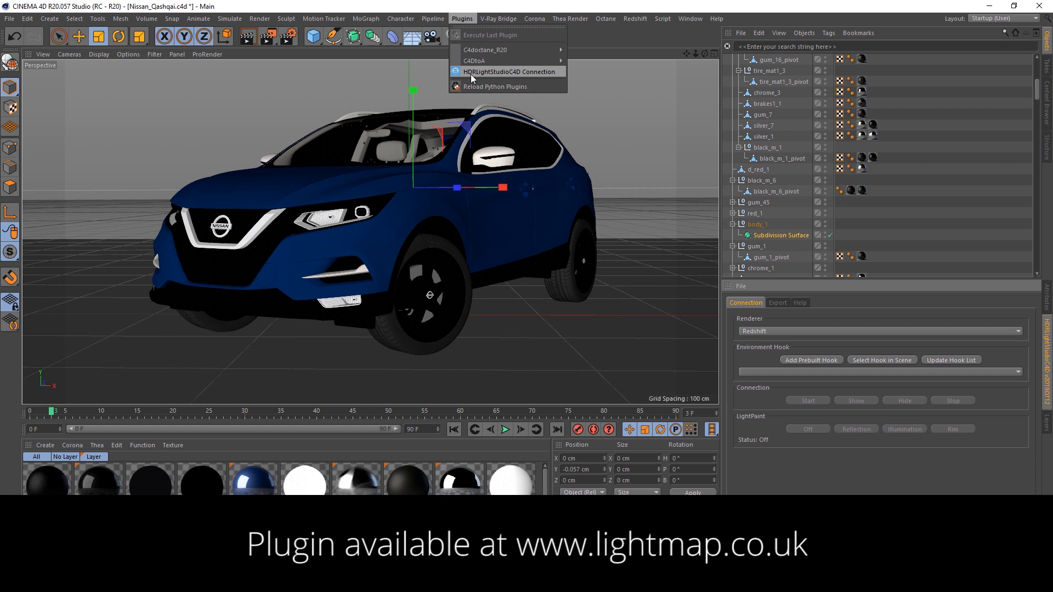
{"action": "left_click", "coordinate": [850, 498]}
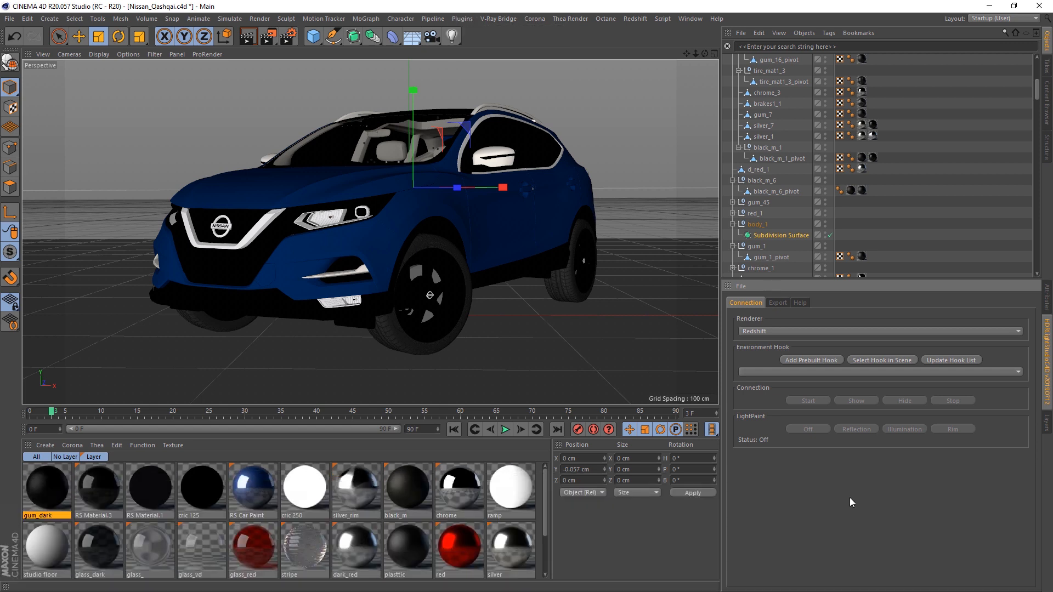
{"action": "left_click_drag", "start_coordinate": [831, 287], "coordinate": [831, 348]}
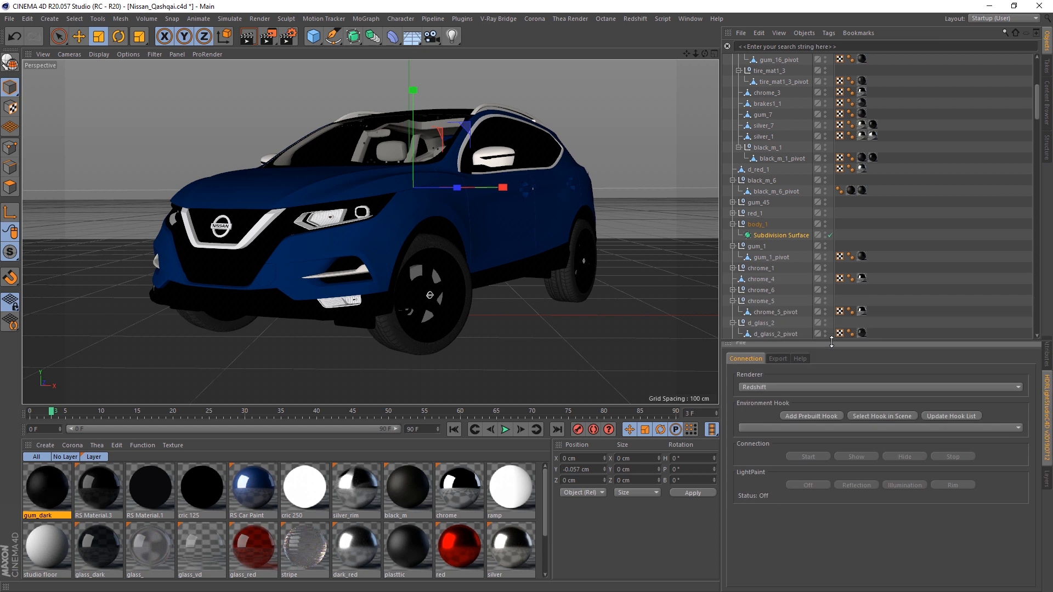
{"action": "scroll", "coordinate": [725, 180], "scroll_direction": "up", "scroll_amount": 6}
{"action": "left_click", "coordinate": [726, 158]}
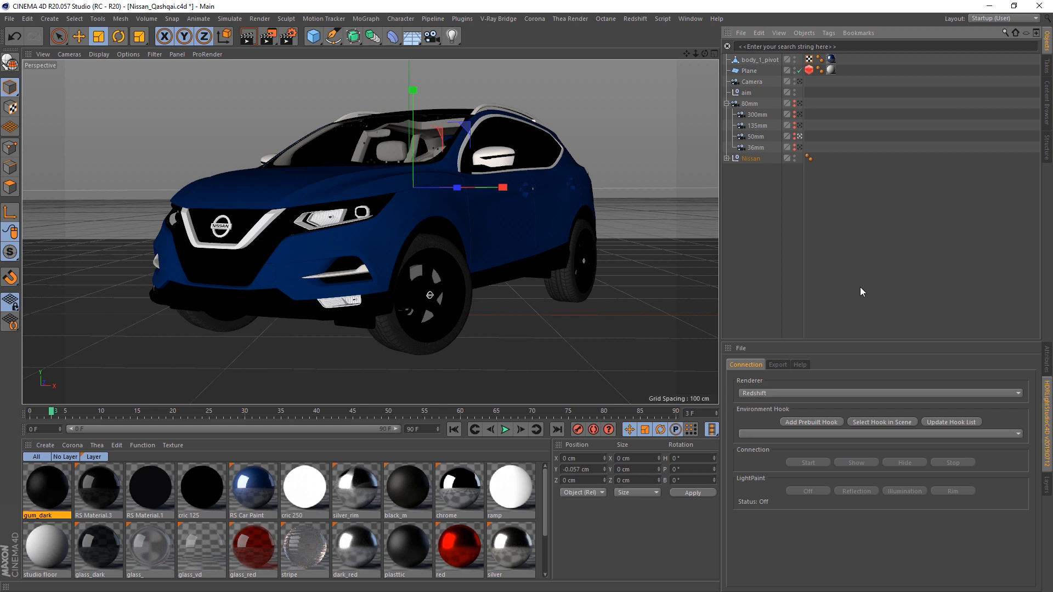
Run a live test render of the car in the Redshift RenderView and close the window
{"action": "left_click", "coordinate": [636, 17]}
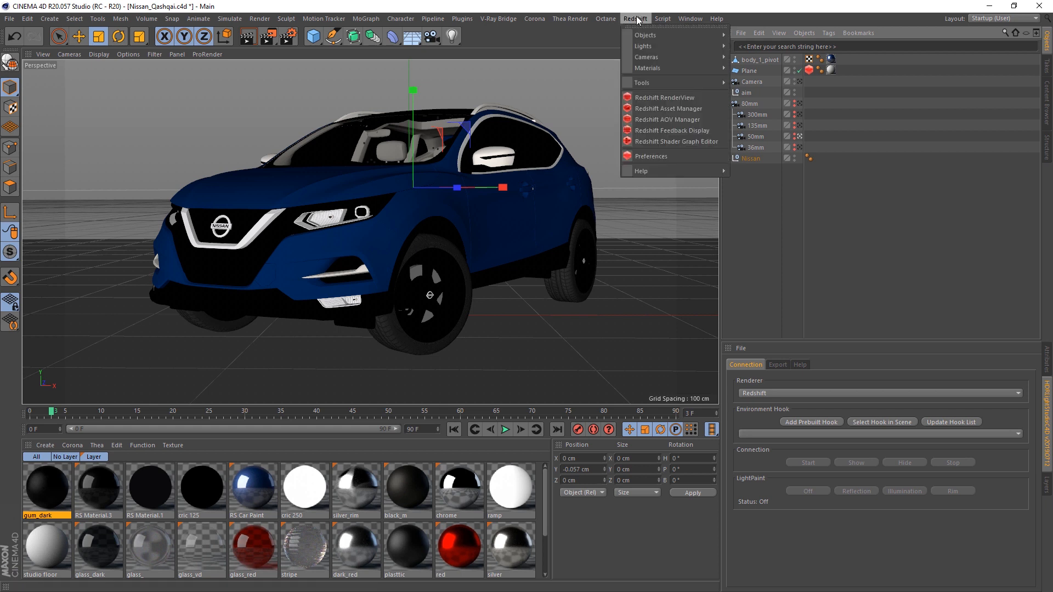
{"action": "left_click", "coordinate": [672, 97]}
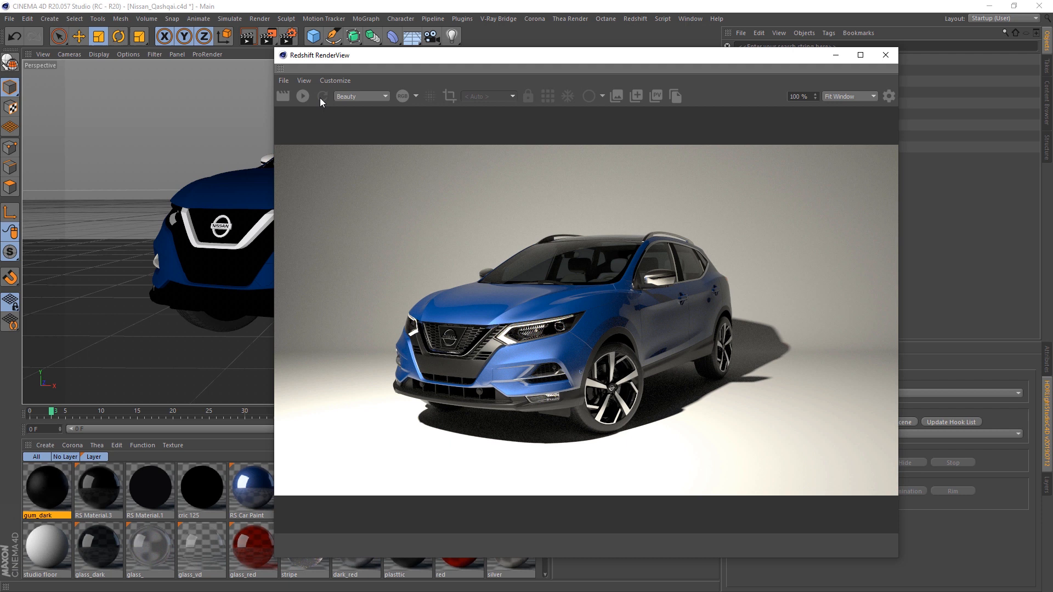
{"action": "left_click", "coordinate": [304, 96]}
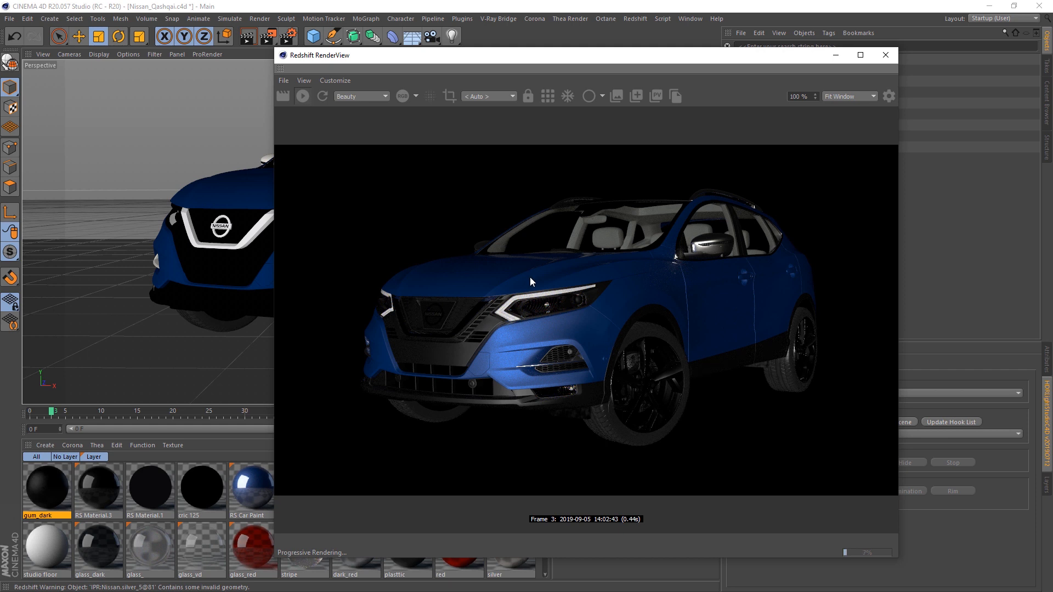
{"action": "left_click", "coordinate": [886, 56]}
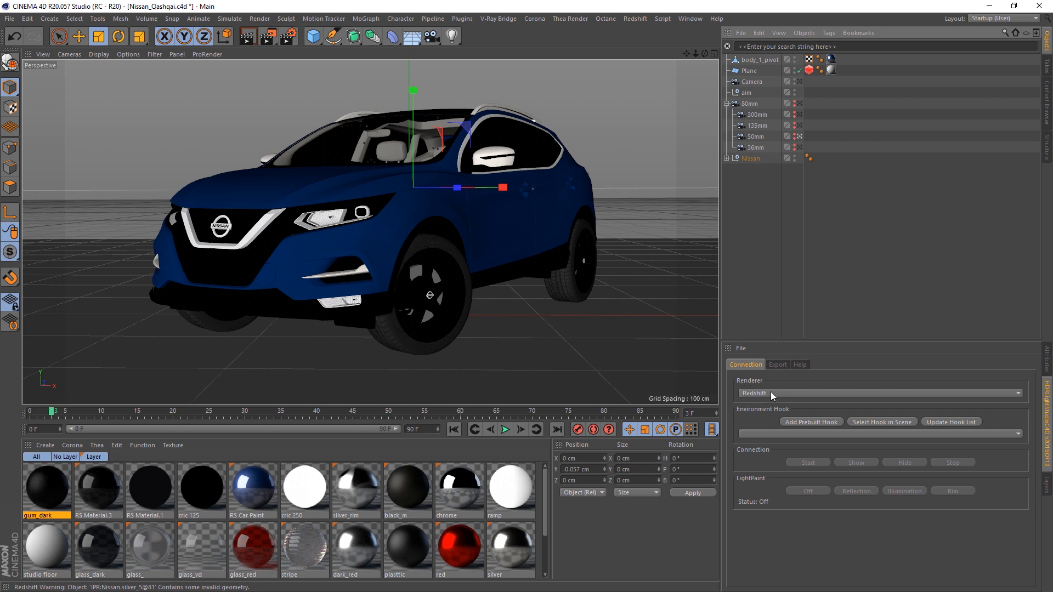
Add the prebuilt environment hook, and in HDR Light Studio rearrange the workspace with a wider Render View and taller Canvas
{"action": "left_click", "coordinate": [800, 422]}
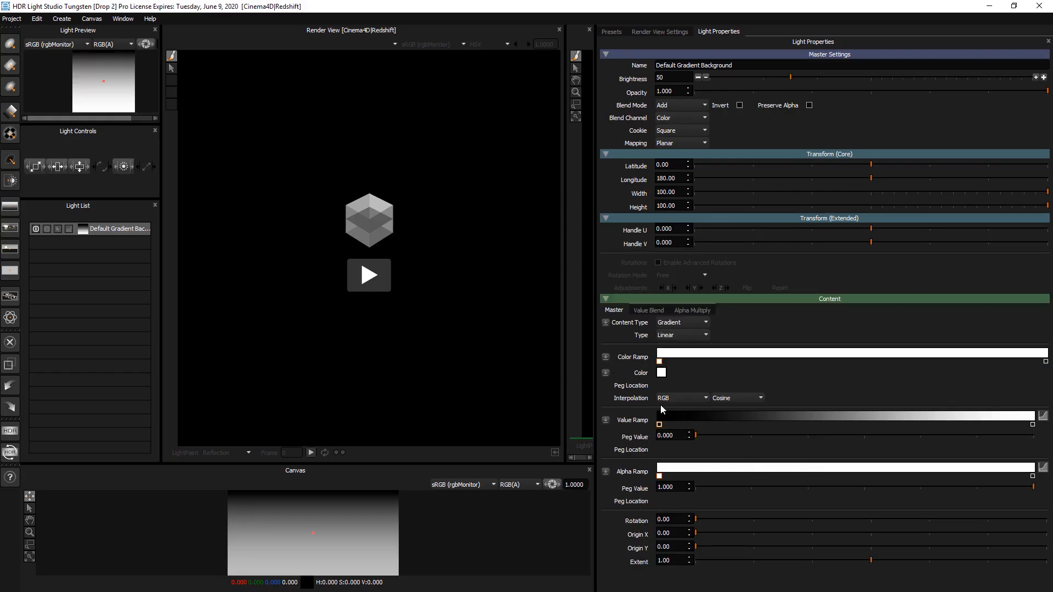
{"action": "left_click_drag", "start_coordinate": [595, 299], "coordinate": [806, 299]}
{"action": "left_click_drag", "start_coordinate": [439, 465], "coordinate": [439, 397]}
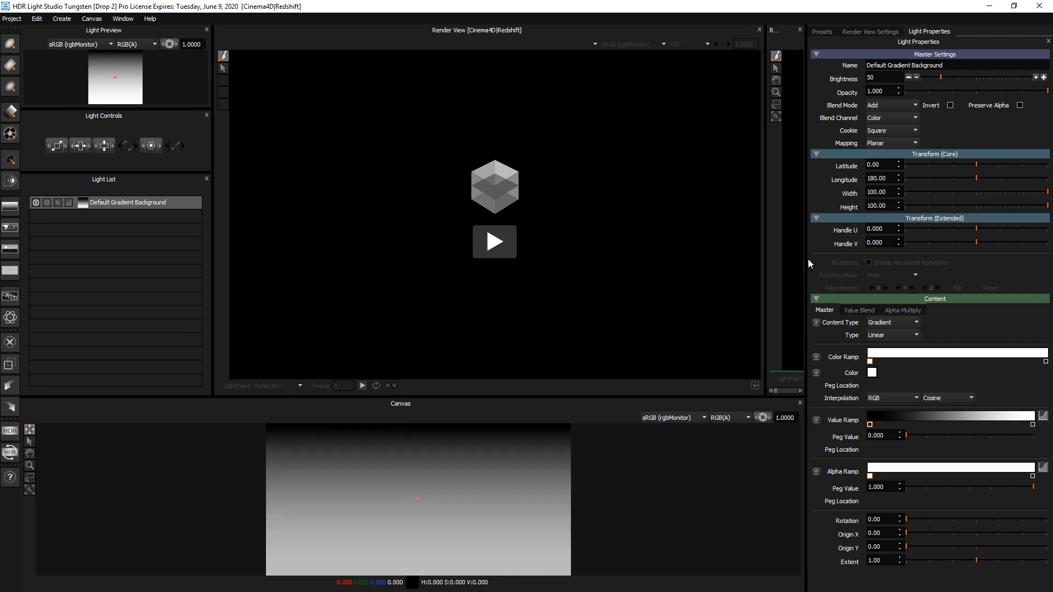
{"action": "left_click_drag", "start_coordinate": [807, 259], "coordinate": [750, 253]}
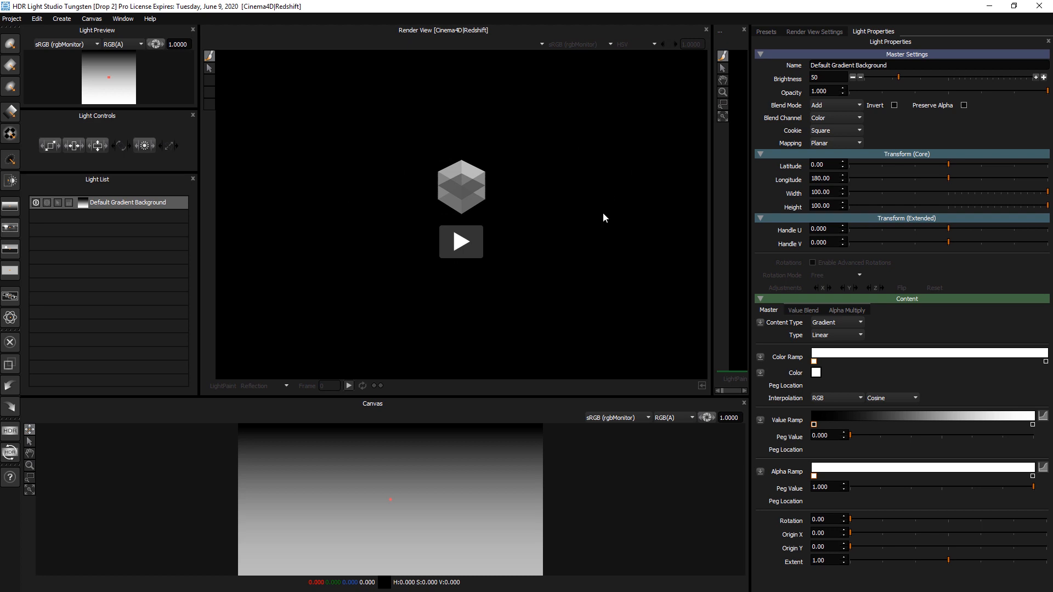
Try docking the Presets panel with the Canvas, and return it to the group with Light Properties
{"action": "left_click", "coordinate": [768, 32]}
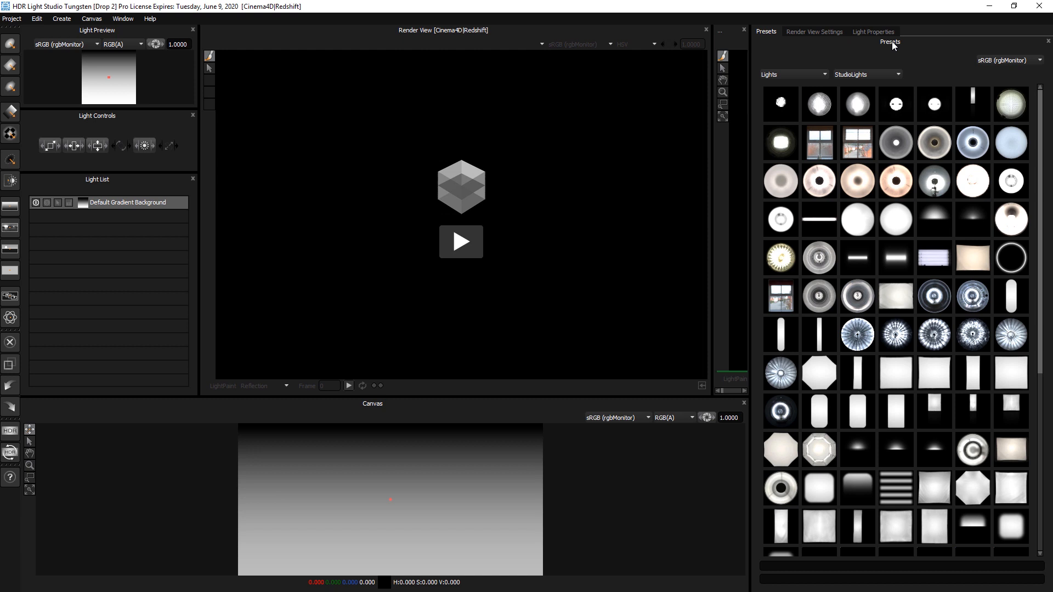
{"action": "left_click_drag", "start_coordinate": [892, 42], "coordinate": [388, 492]}
{"action": "left_click", "coordinate": [67, 405]}
{"action": "left_click", "coordinate": [38, 406]}
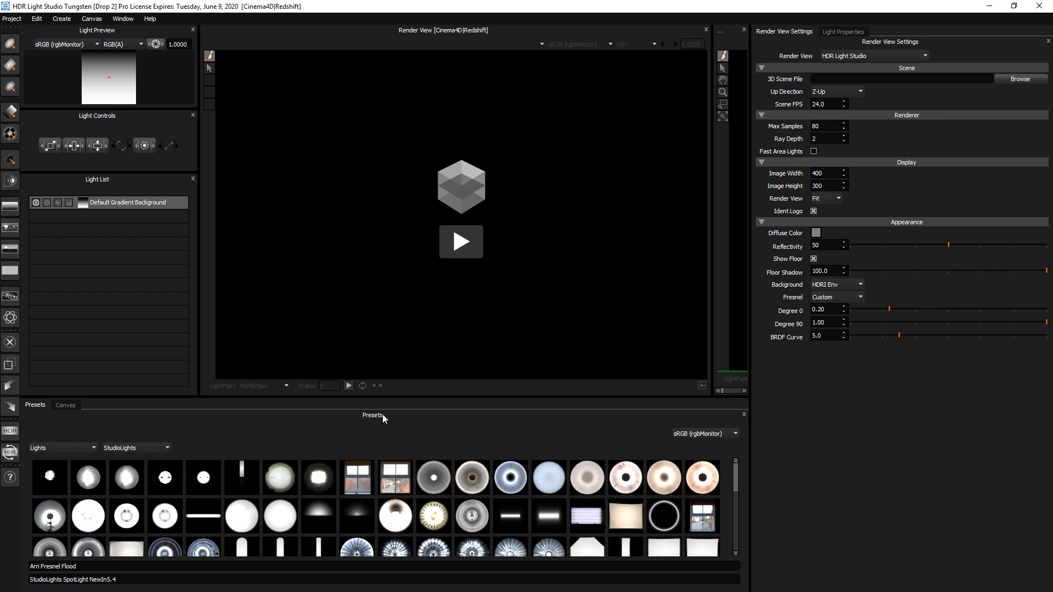
{"action": "left_click_drag", "start_coordinate": [372, 415], "coordinate": [956, 438]}
Review the Light Properties and Render View Settings, and bring up the StudioLights presets
{"action": "left_click", "coordinate": [876, 33]}
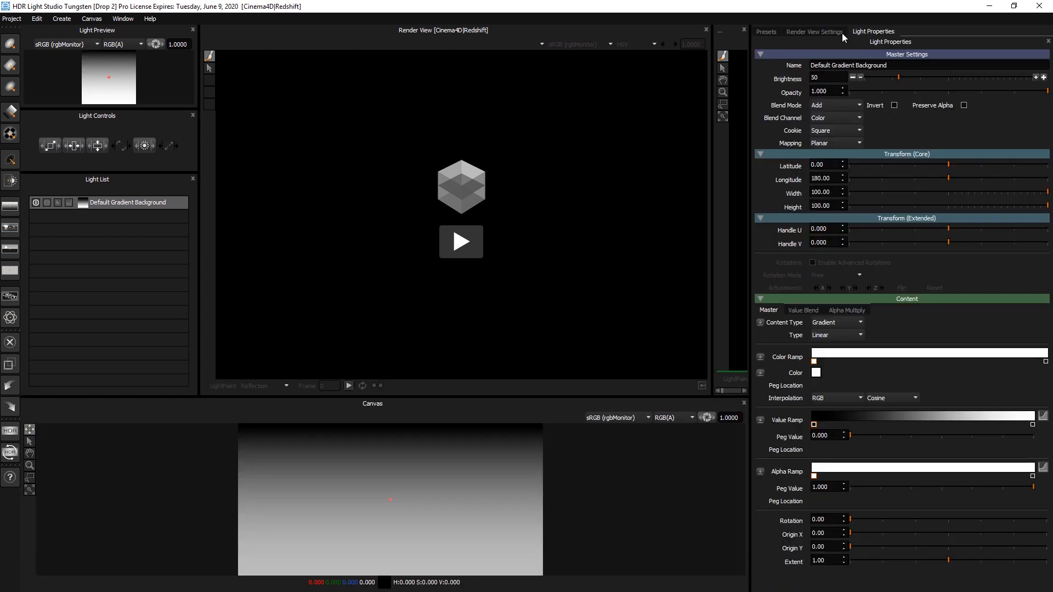
{"action": "left_click", "coordinate": [828, 32]}
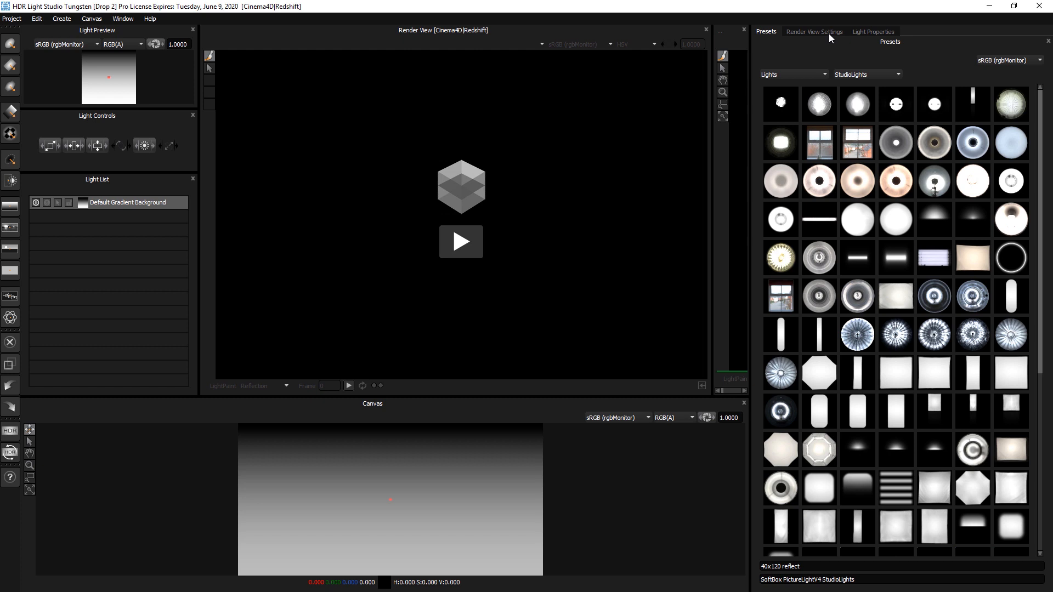
{"action": "left_click", "coordinate": [828, 33]}
{"action": "left_click", "coordinate": [766, 31]}
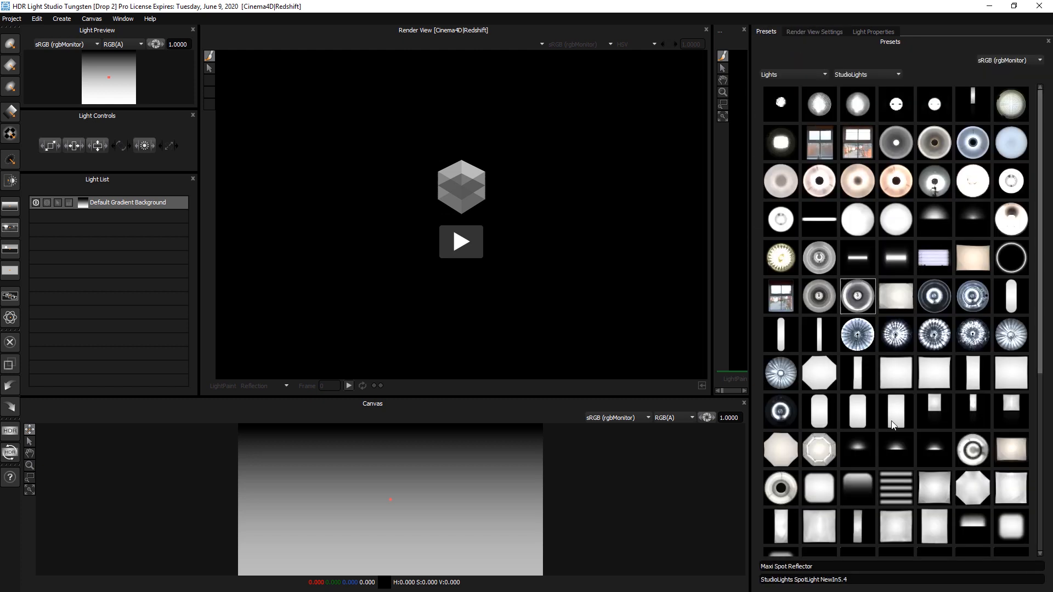
Browse the StudioLights presets and compare them with the Light Properties of the default gradient background
{"action": "scroll", "coordinate": [879, 335], "scroll_direction": "down", "scroll_amount": 3}
{"action": "scroll", "coordinate": [881, 336], "scroll_direction": "up", "scroll_amount": 3}
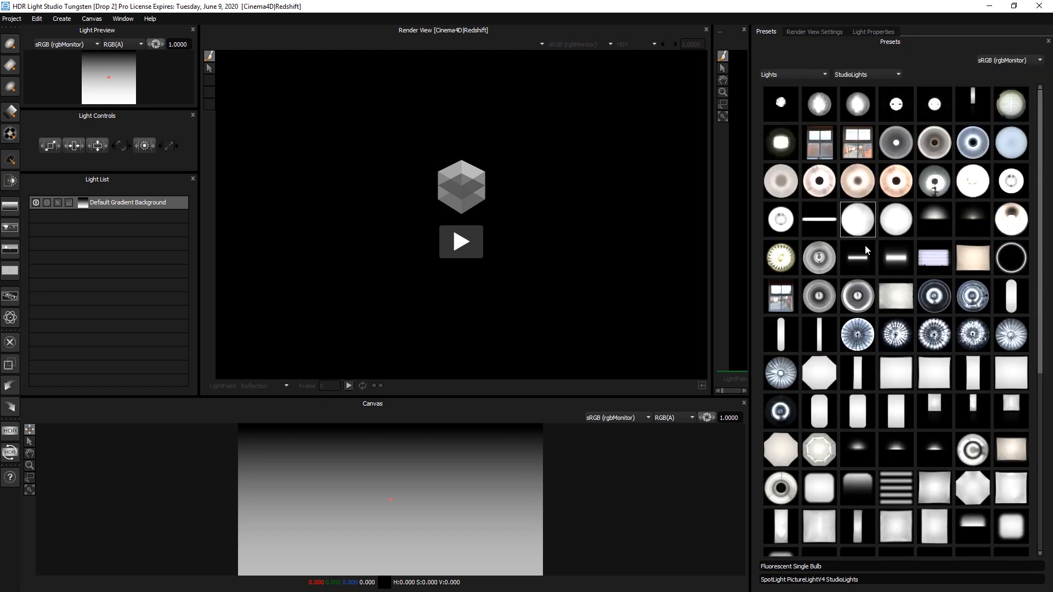
{"action": "scroll", "coordinate": [893, 277], "scroll_direction": "down", "scroll_amount": 3}
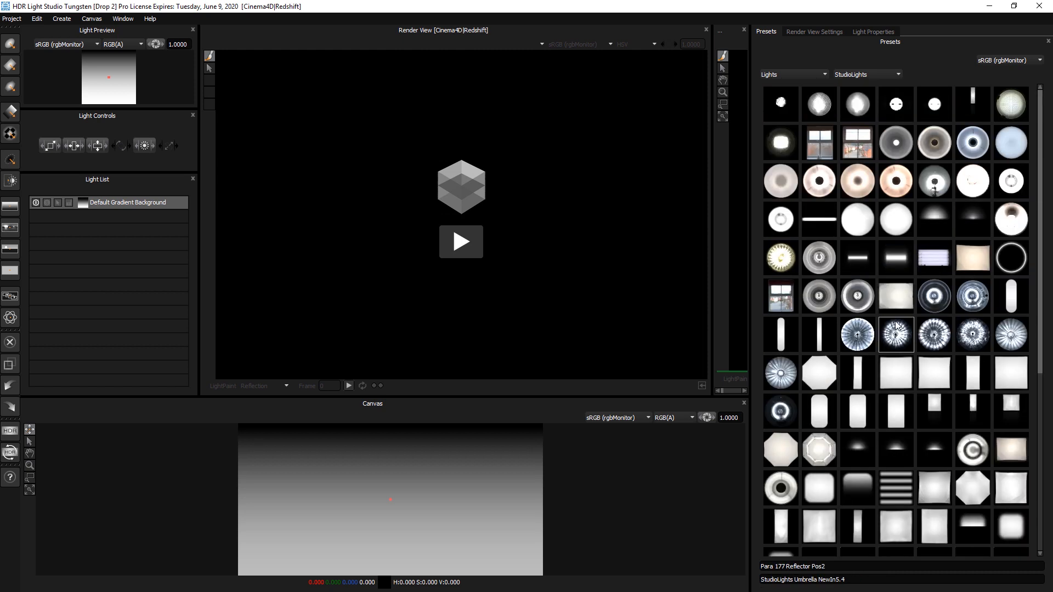
{"action": "scroll", "coordinate": [870, 310], "scroll_direction": "down", "scroll_amount": 3}
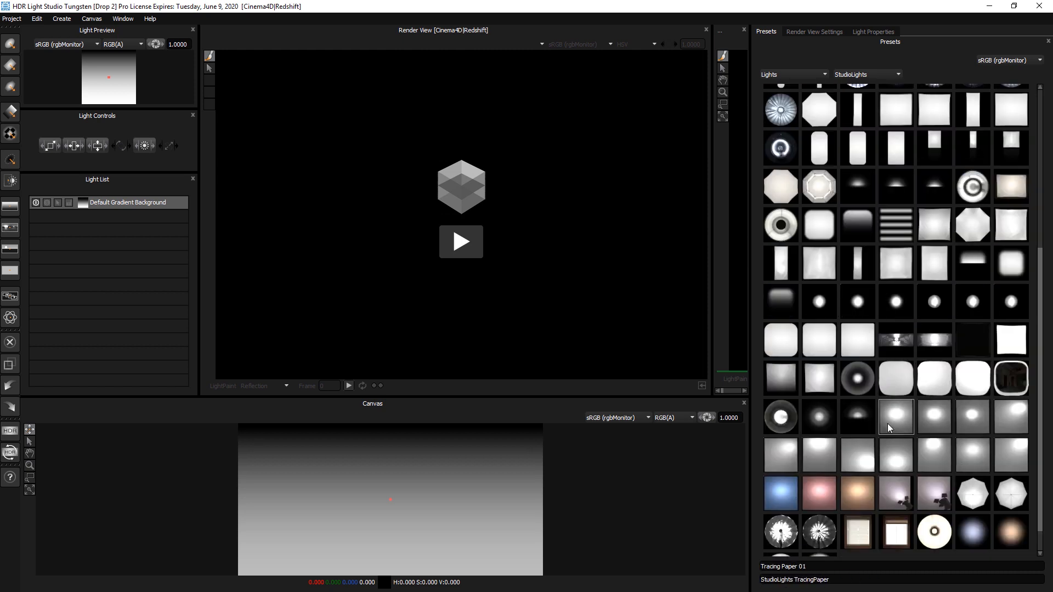
{"action": "scroll", "coordinate": [887, 424], "scroll_direction": "up", "scroll_amount": 3}
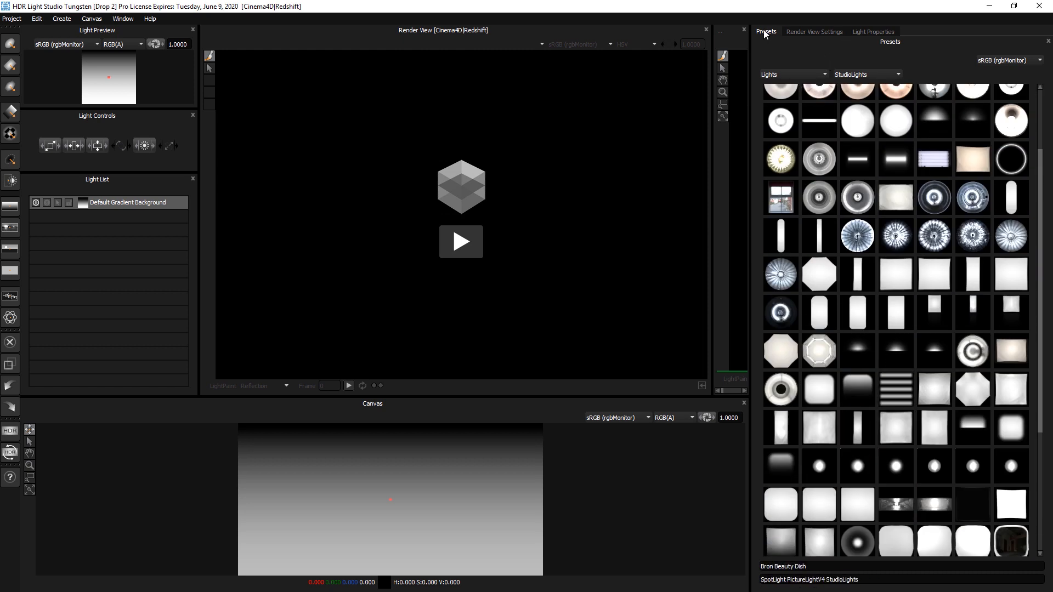
{"action": "left_click", "coordinate": [873, 32]}
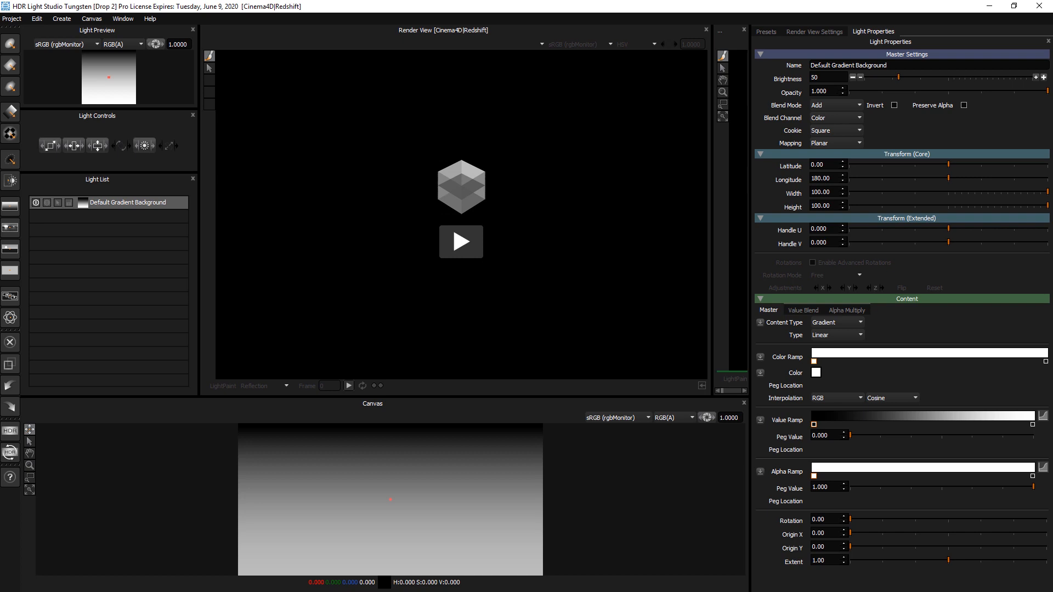
{"action": "left_click", "coordinate": [767, 32]}
{"action": "left_click", "coordinate": [868, 31]}
{"action": "left_click", "coordinate": [769, 32]}
Close the HDR Light Studio Render View and enlarge the Cinema4D|Redshift Render View by narrowing the light panels and shortening the Canvas
{"action": "left_click_drag", "start_coordinate": [711, 111], "coordinate": [440, 109]}
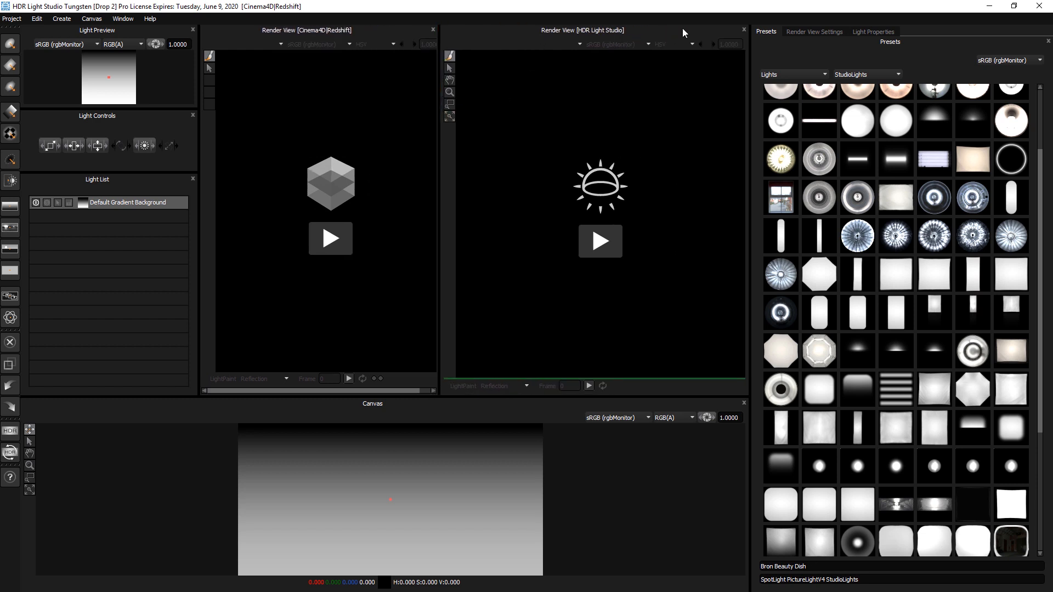
{"action": "left_click", "coordinate": [744, 30]}
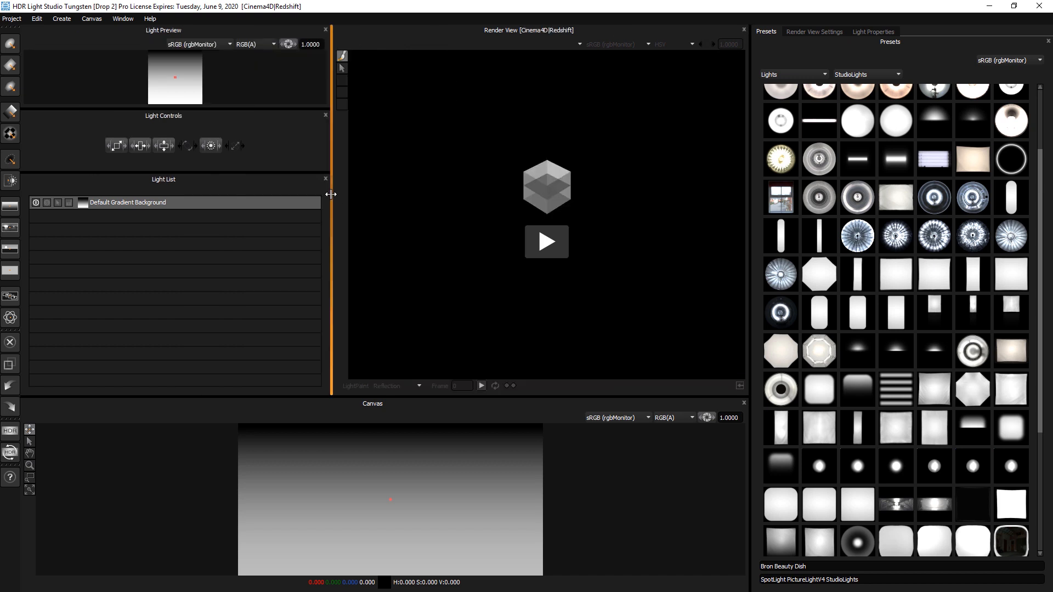
{"action": "left_click_drag", "start_coordinate": [331, 194], "coordinate": [221, 194]}
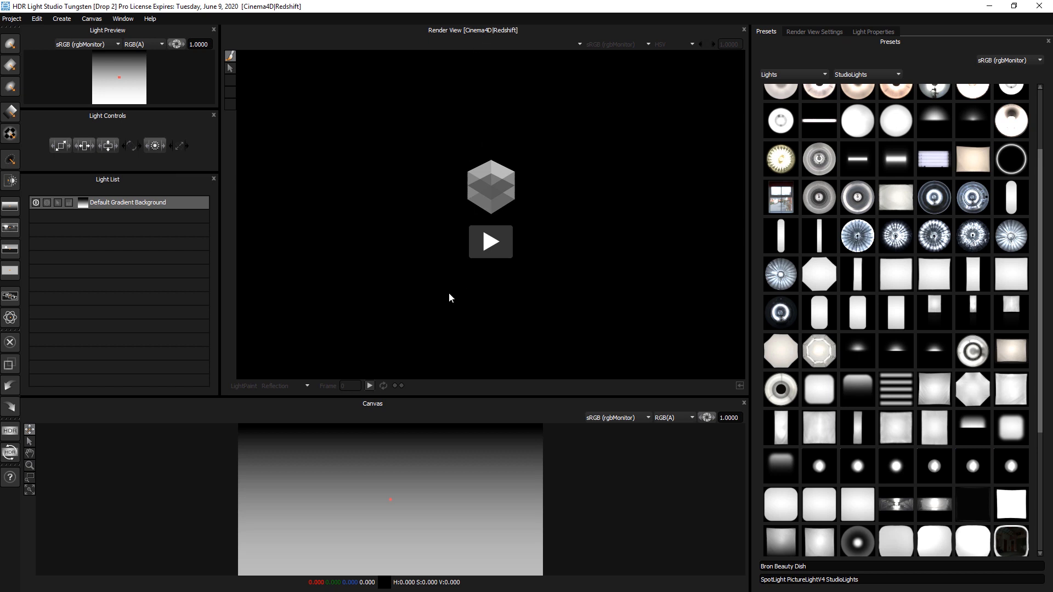
{"action": "left_click_drag", "start_coordinate": [426, 396], "coordinate": [425, 413]}
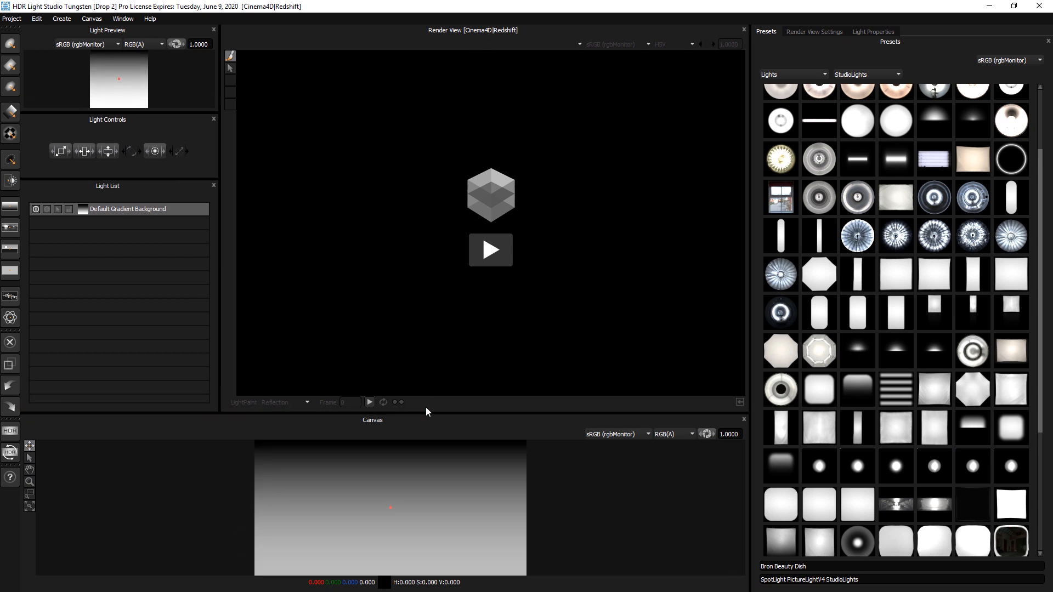
Start the Cinema4D|Redshift live render and set its Render View display scale to 100%
{"action": "left_click", "coordinate": [490, 250]}
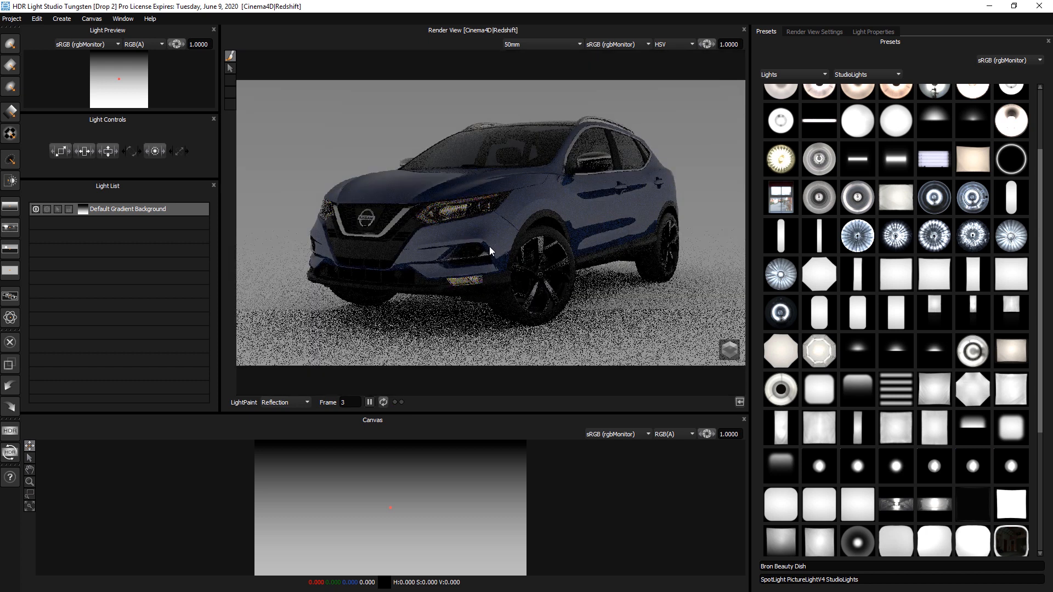
{"action": "left_click", "coordinate": [872, 33]}
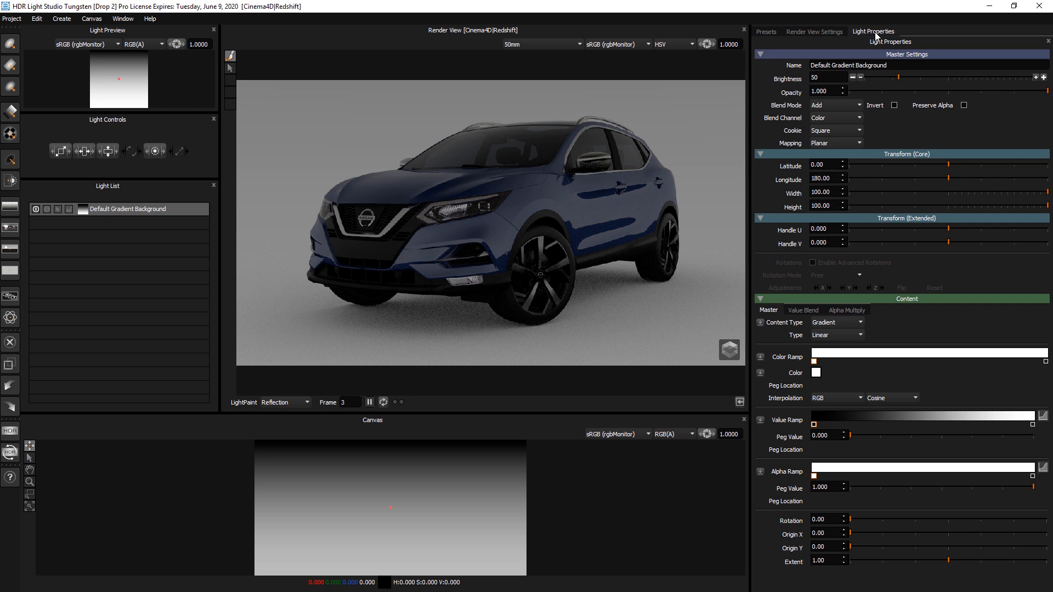
{"action": "left_click", "coordinate": [801, 31]}
{"action": "left_click", "coordinate": [844, 57]}
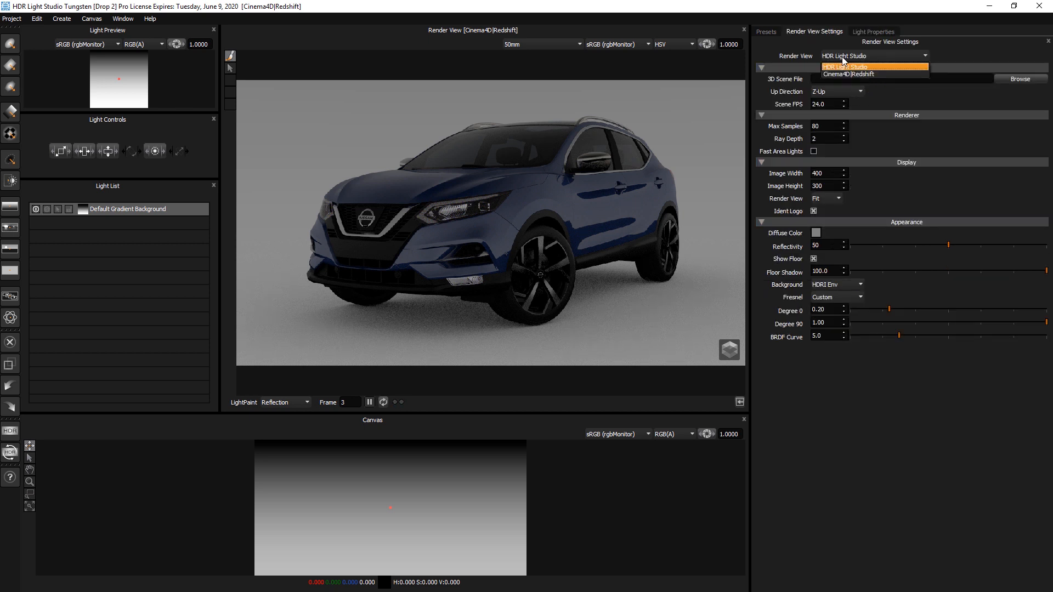
{"action": "left_click", "coordinate": [846, 74]}
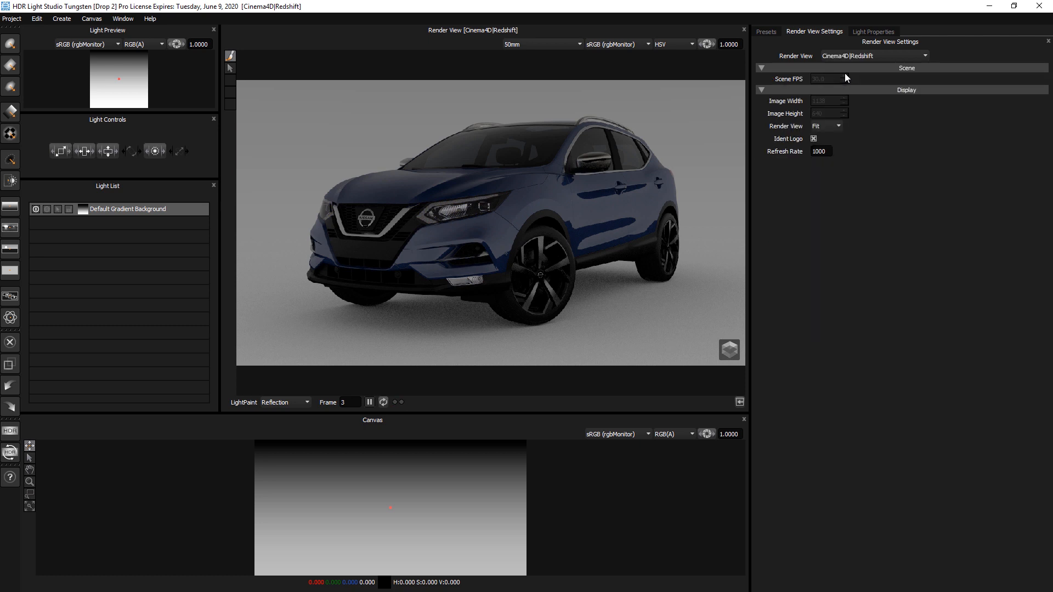
{"action": "left_click", "coordinate": [829, 126]}
{"action": "left_click", "coordinate": [826, 148]}
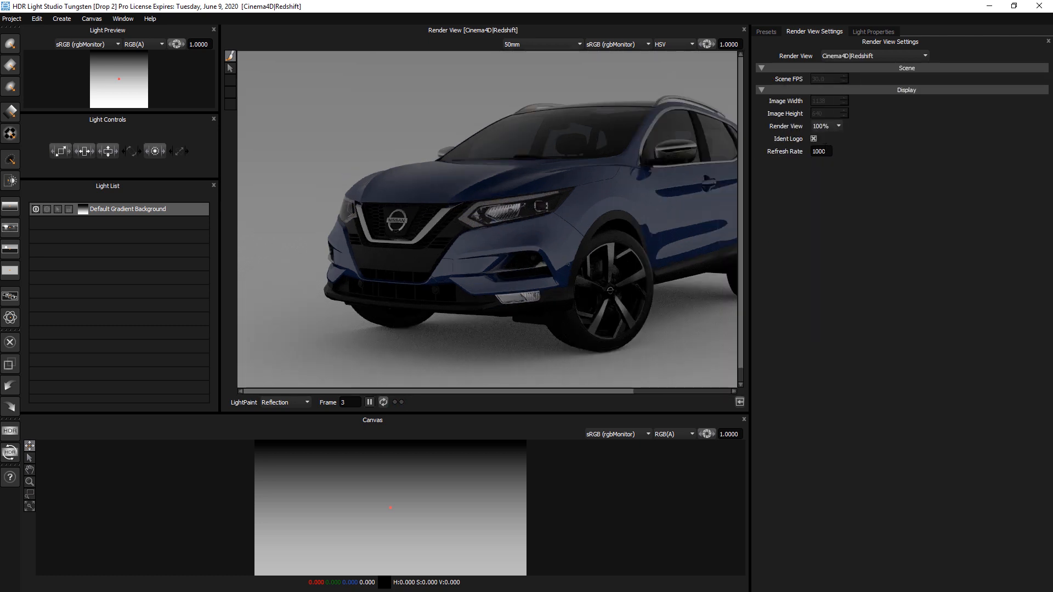
Widen the Render View to frame the whole car and bring up the Light Properties
{"action": "left_click_drag", "start_coordinate": [223, 285], "coordinate": [196, 282]}
{"action": "left_click_drag", "start_coordinate": [594, 392], "coordinate": [633, 391]}
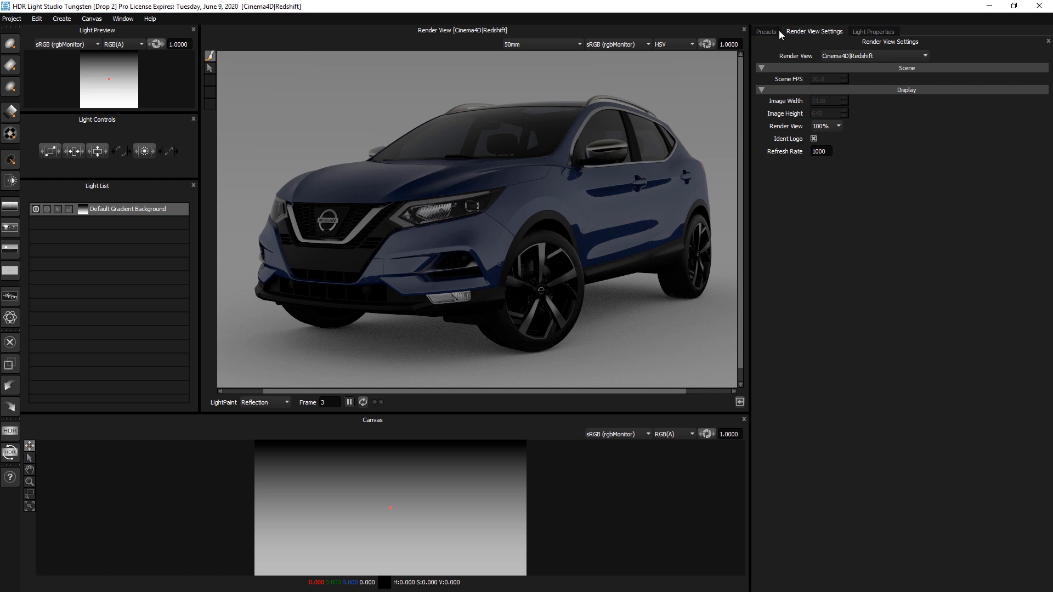
{"action": "left_click", "coordinate": [870, 32]}
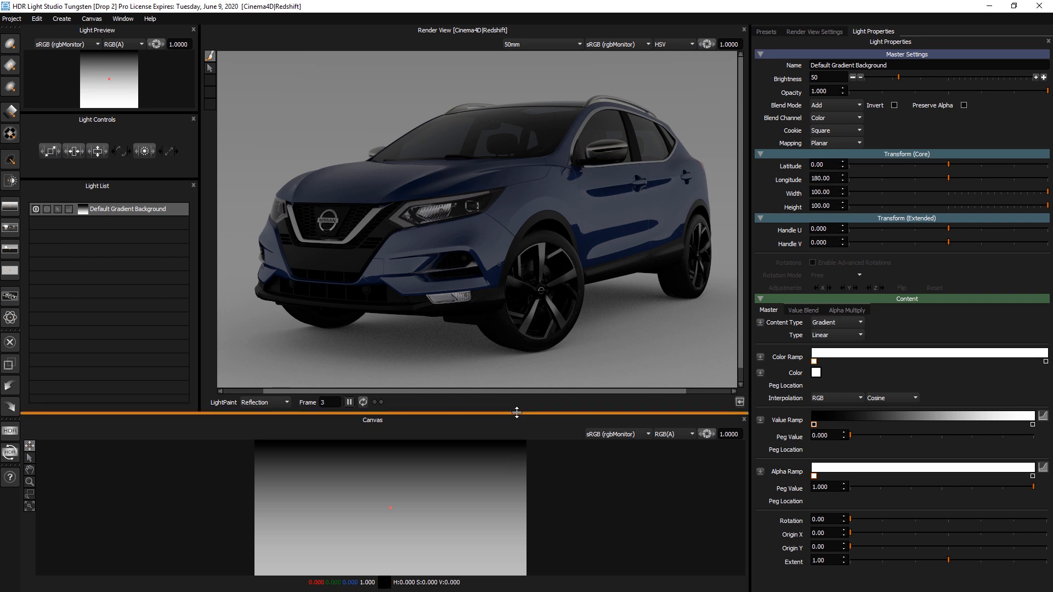
{"action": "left_click_drag", "start_coordinate": [517, 412], "coordinate": [517, 409]}
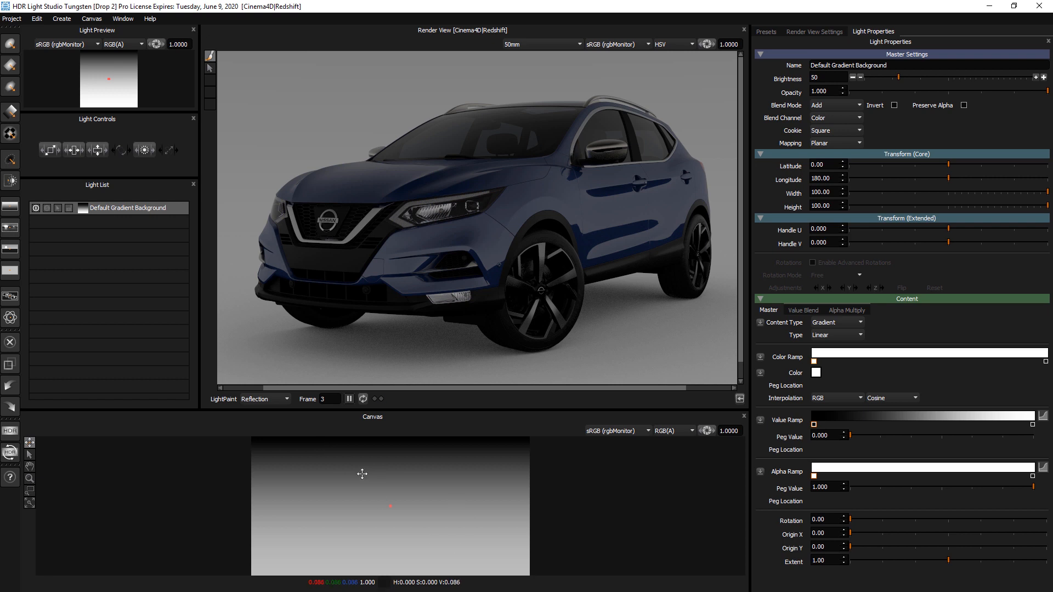
Add pegs at 0.468 and 0.546 on the Default Gradient Background's value ramp, and set the 0.546 and end pegs to 0
{"action": "left_click", "coordinate": [131, 208]}
{"action": "left_click", "coordinate": [916, 418]}
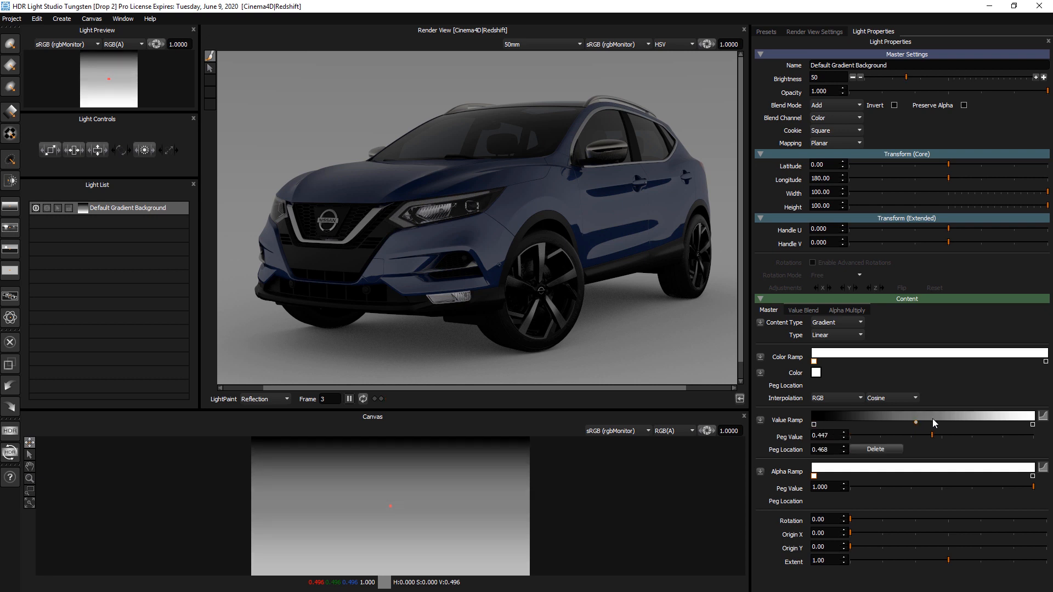
{"action": "left_click", "coordinate": [934, 418]}
{"action": "left_click_drag", "start_coordinate": [926, 437], "coordinate": [846, 439]}
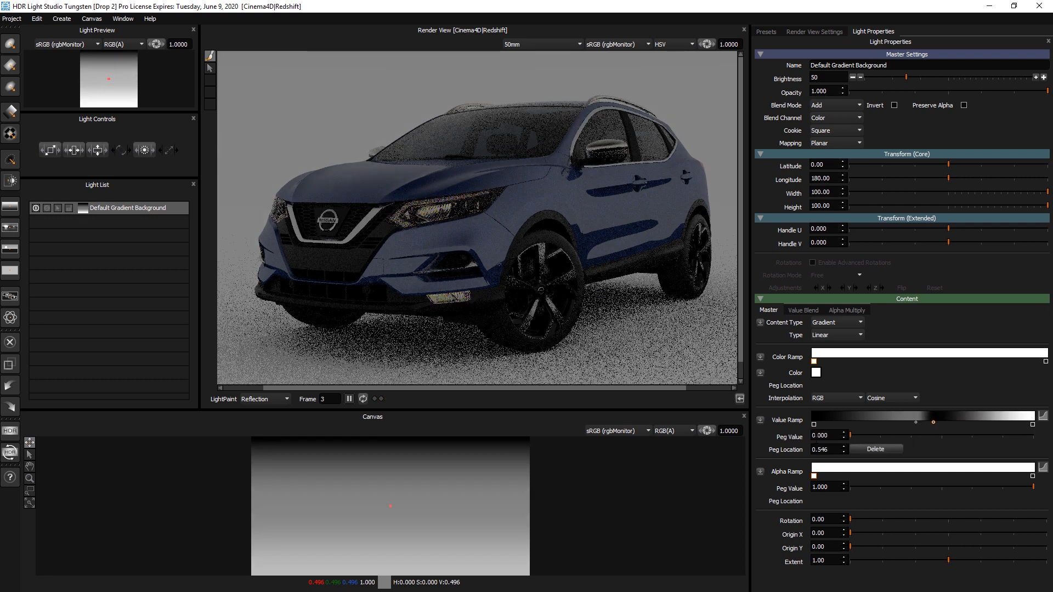
{"action": "left_click", "coordinate": [1032, 424]}
{"action": "left_click_drag", "start_coordinate": [1026, 433], "coordinate": [814, 445]}
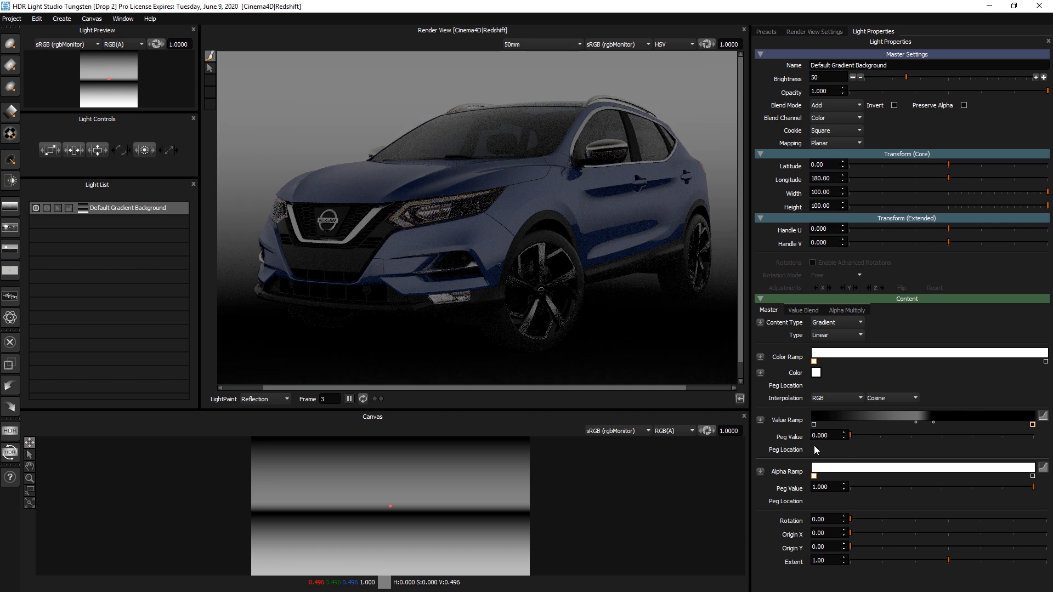
Set the value ramp's 0.468 peg to a value of 1.000 and move it to location 0.498
{"action": "left_click", "coordinate": [916, 421]}
{"action": "left_click_drag", "start_coordinate": [931, 435], "coordinate": [1037, 434]}
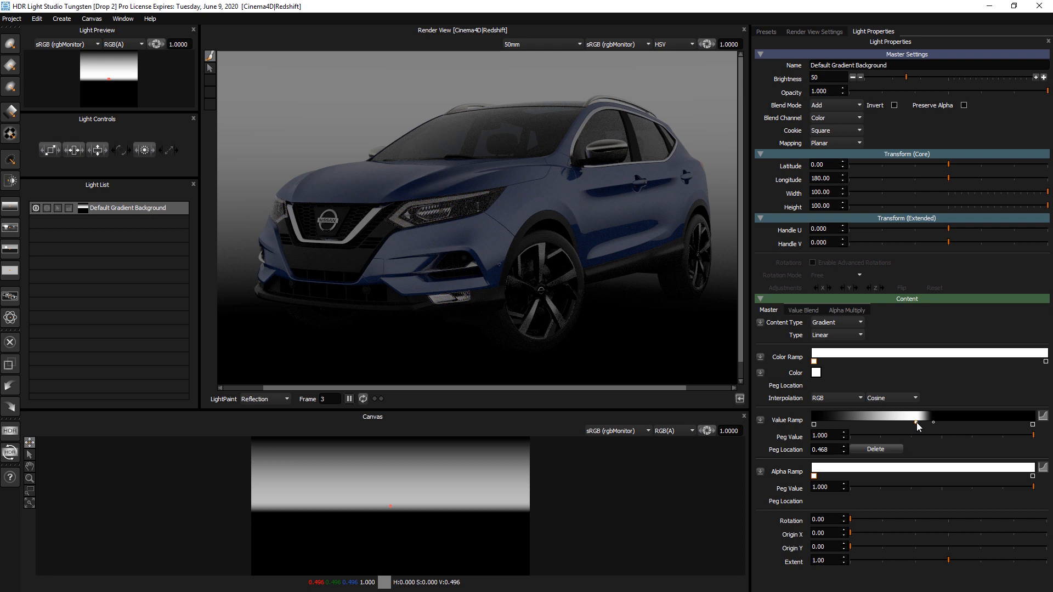
{"action": "left_click_drag", "start_coordinate": [918, 422], "coordinate": [922, 422]}
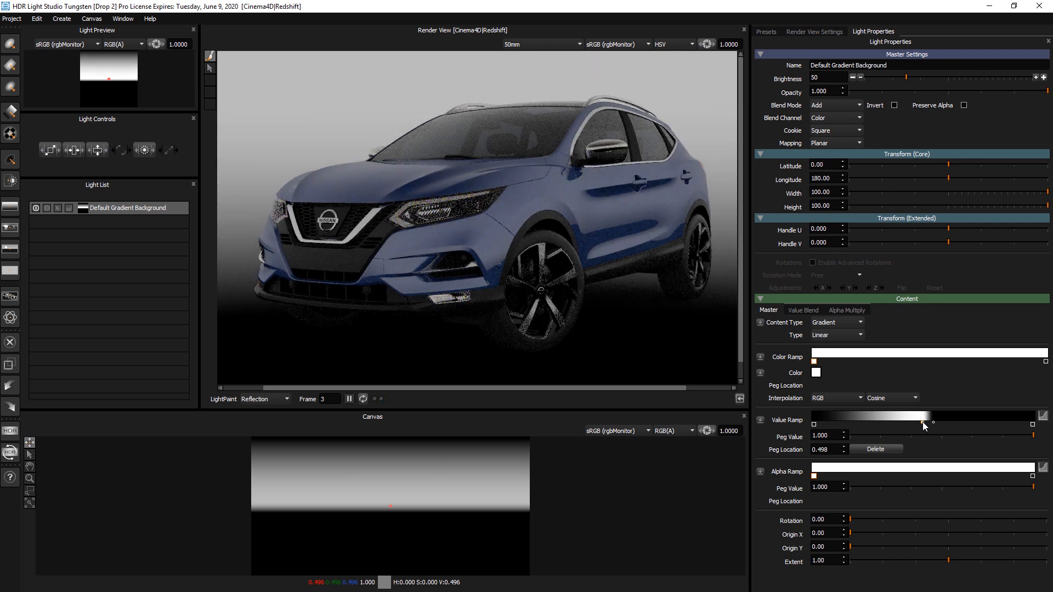
{"action": "left_click", "coordinate": [814, 424]}
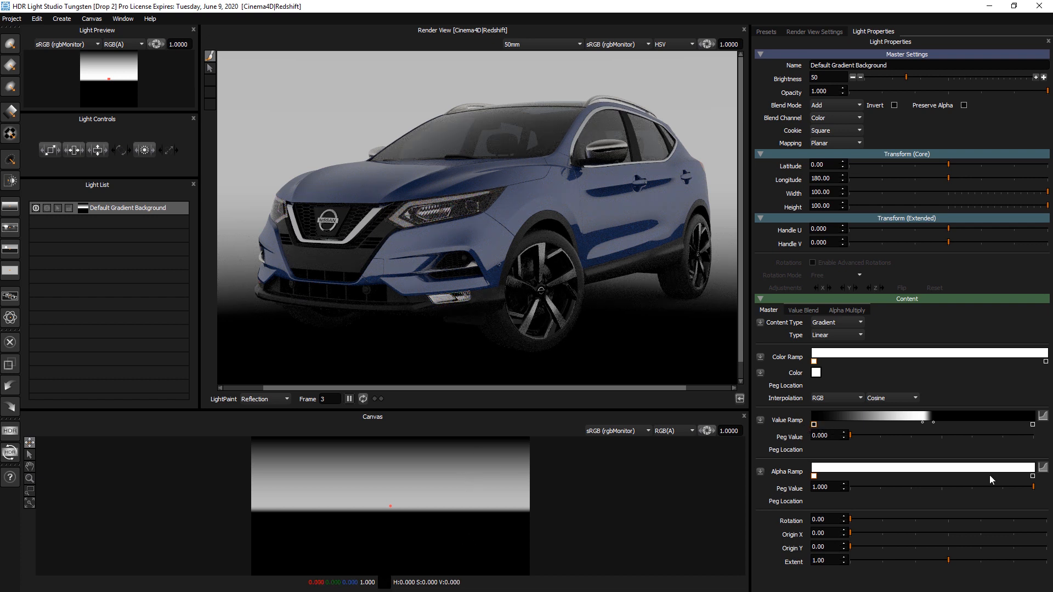
Turn on the Log option in the value ramp's Custom Gradient editor and close the editor
{"action": "left_click", "coordinate": [1043, 416]}
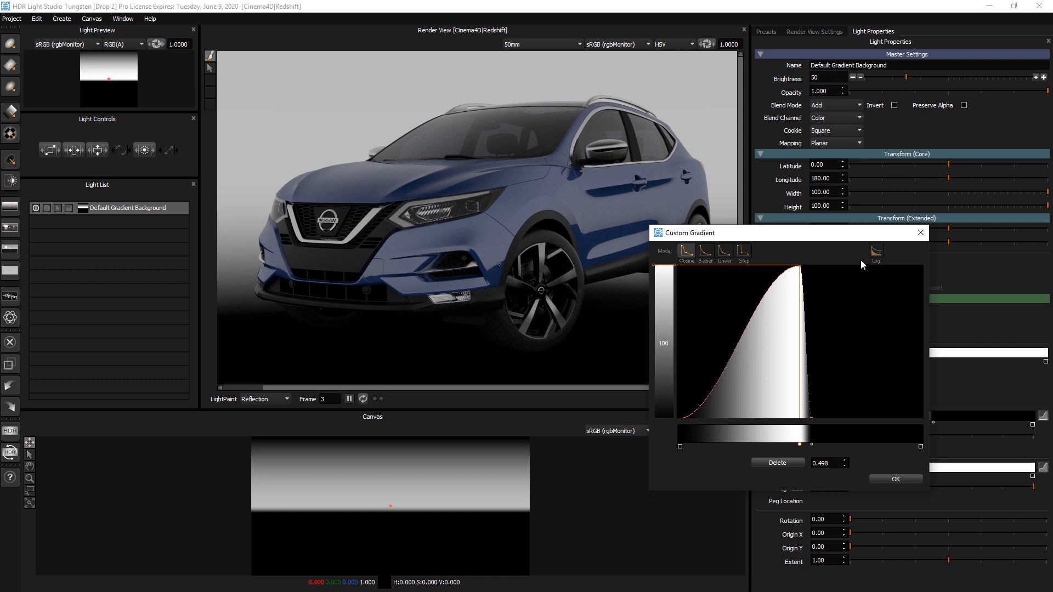
{"action": "left_click", "coordinate": [878, 253]}
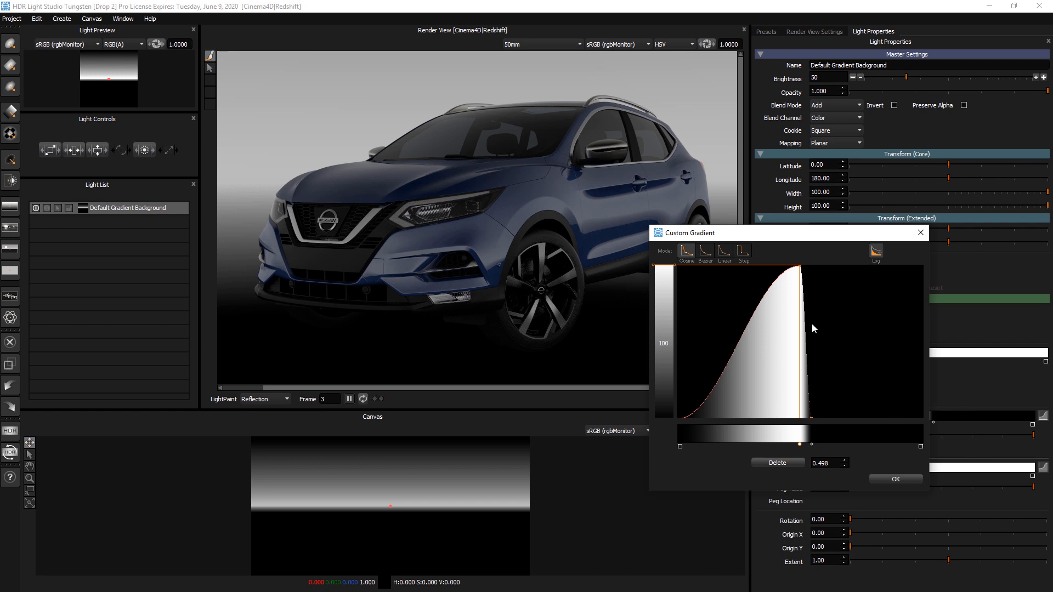
{"action": "left_click_drag", "start_coordinate": [601, 160], "coordinate": [574, 185]}
{"action": "left_click", "coordinate": [661, 187]}
{"action": "left_click_drag", "start_coordinate": [660, 187], "coordinate": [486, 218]}
{"action": "left_click_drag", "start_coordinate": [690, 240], "coordinate": [698, 235]}
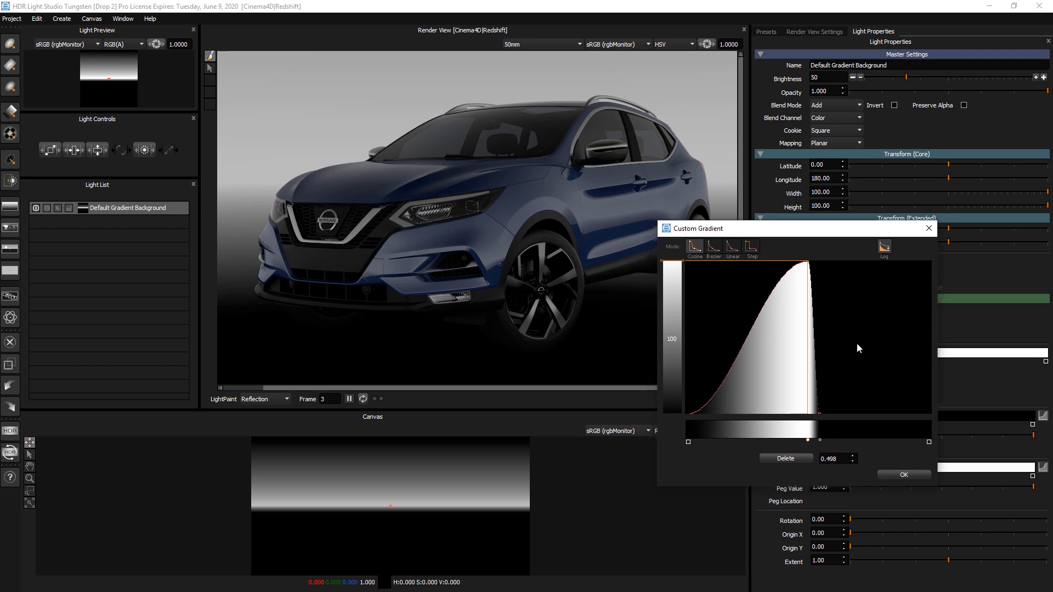
{"action": "left_click", "coordinate": [928, 228]}
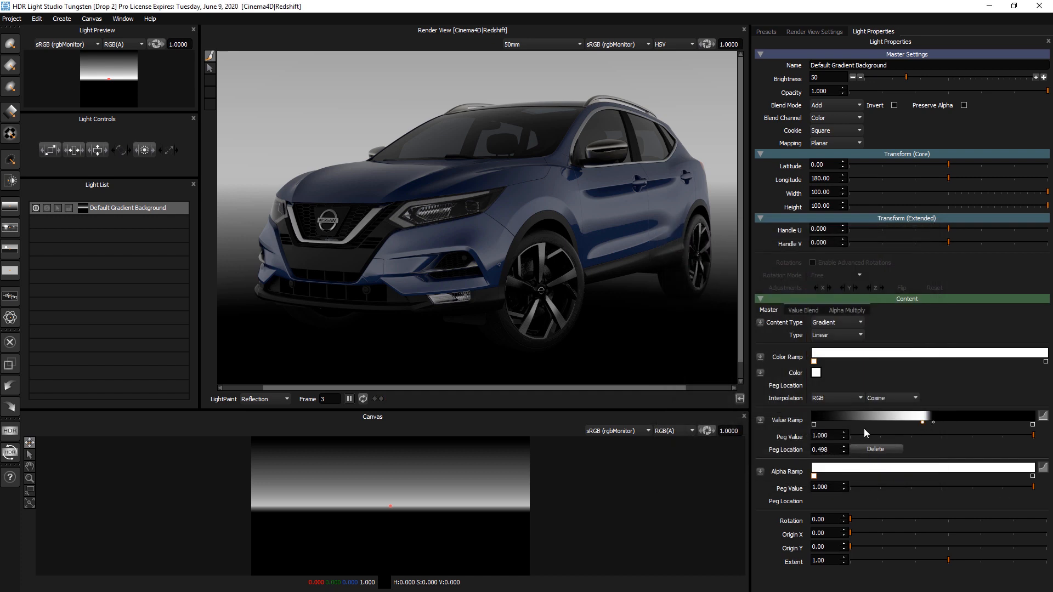
In the value ramp's Custom Gradient editor, move the white peg to about 0.42 and the neighbouring black peg to 0.480
{"action": "left_click", "coordinate": [1043, 417]}
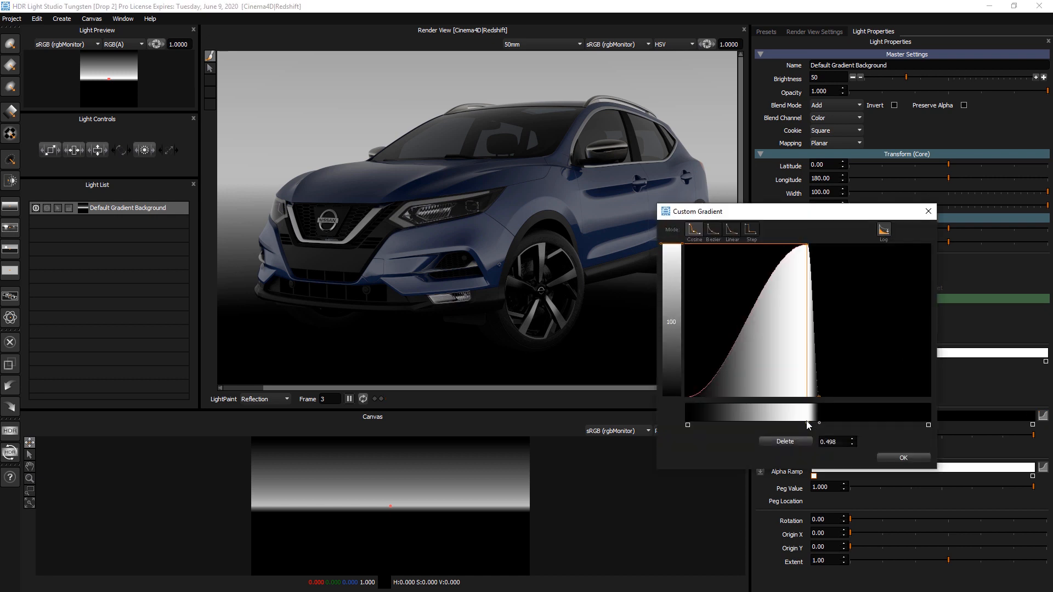
{"action": "left_click_drag", "start_coordinate": [807, 423], "coordinate": [802, 428]}
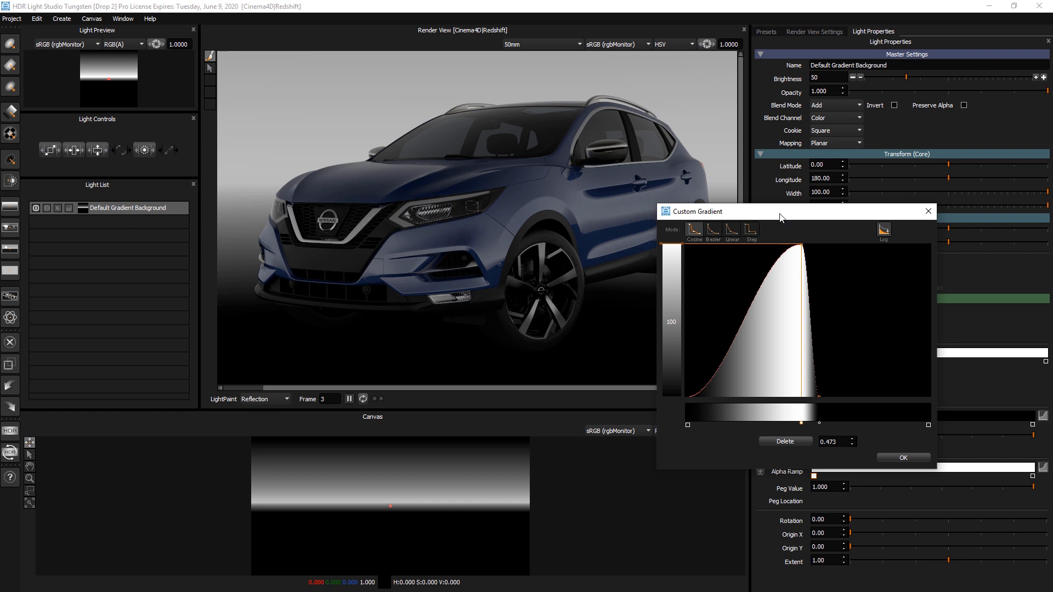
{"action": "left_click_drag", "start_coordinate": [781, 214], "coordinate": [850, 224]}
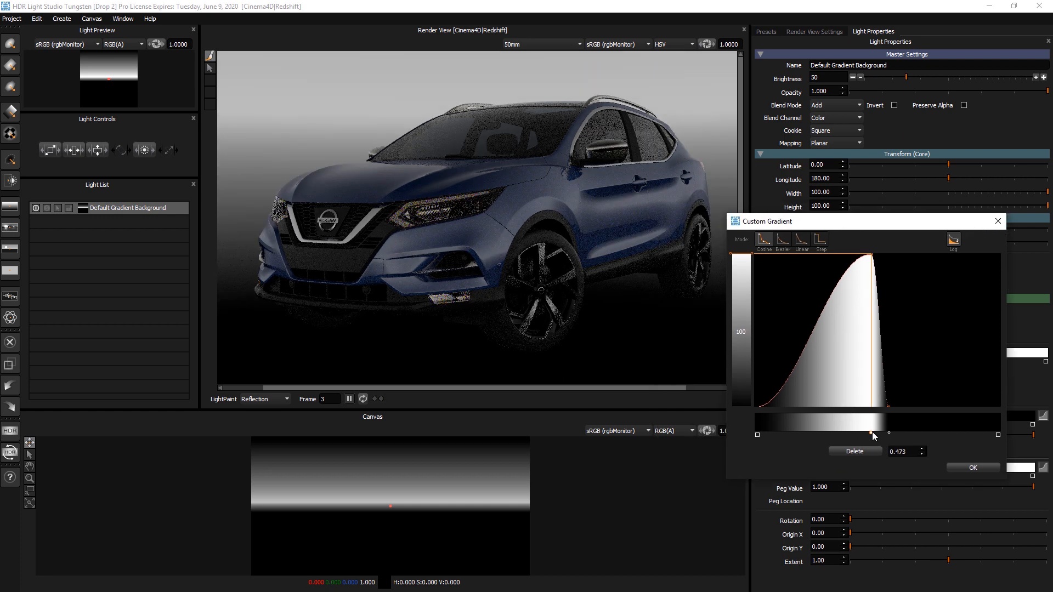
{"action": "mouse_move", "coordinate": [872, 436]}
{"action": "left_mouse_down"}
{"action": "mouse_move", "coordinate": [862, 434]}
{"action": "mouse_move", "coordinate": [884, 433]}
{"action": "mouse_move", "coordinate": [874, 431]}
{"action": "left_mouse_up"}
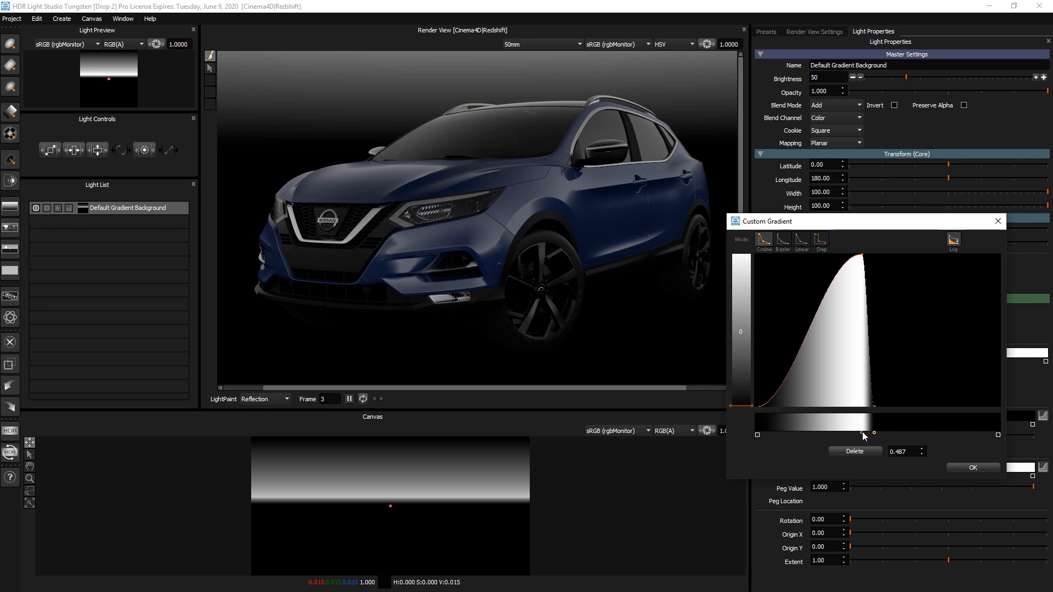
{"action": "left_click_drag", "start_coordinate": [862, 436], "coordinate": [860, 436]}
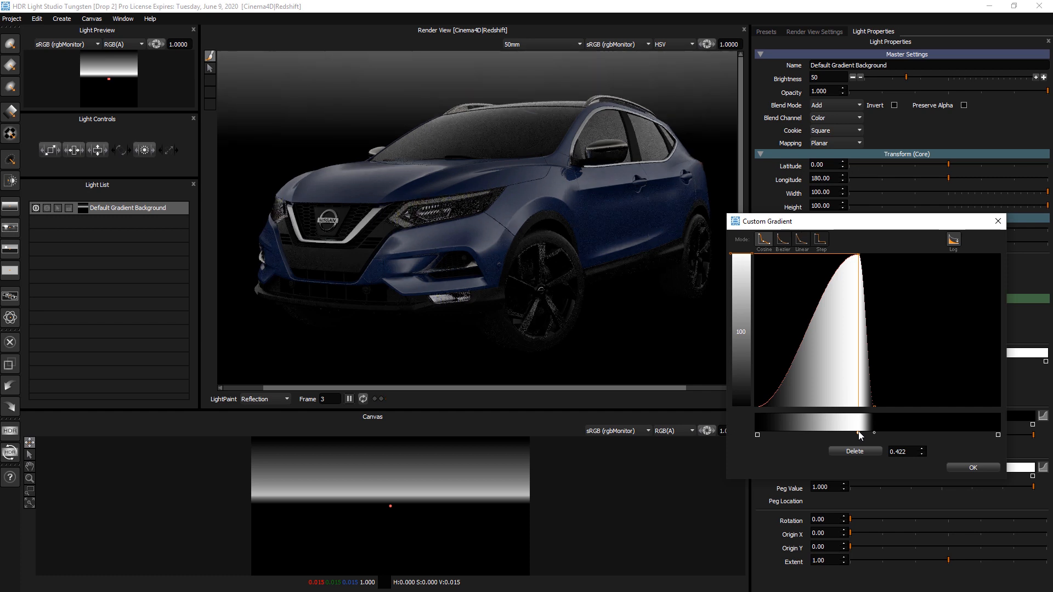
{"action": "left_click_drag", "start_coordinate": [874, 434], "coordinate": [873, 434]}
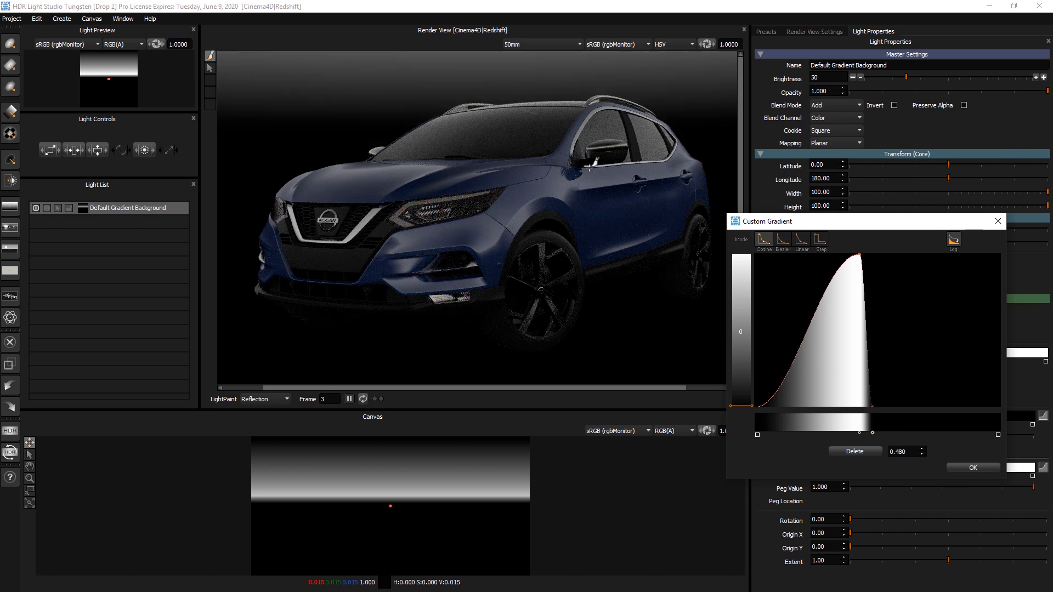
Raise the Default Gradient Background's brightness by two stops to 200
{"action": "left_click", "coordinate": [1044, 77]}
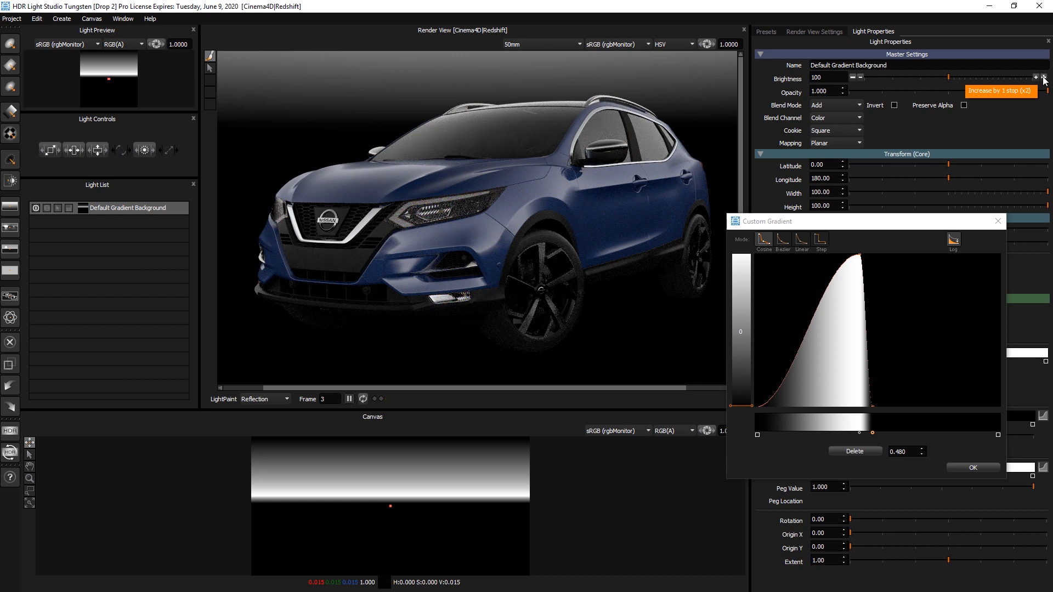
{"action": "left_click", "coordinate": [1044, 77]}
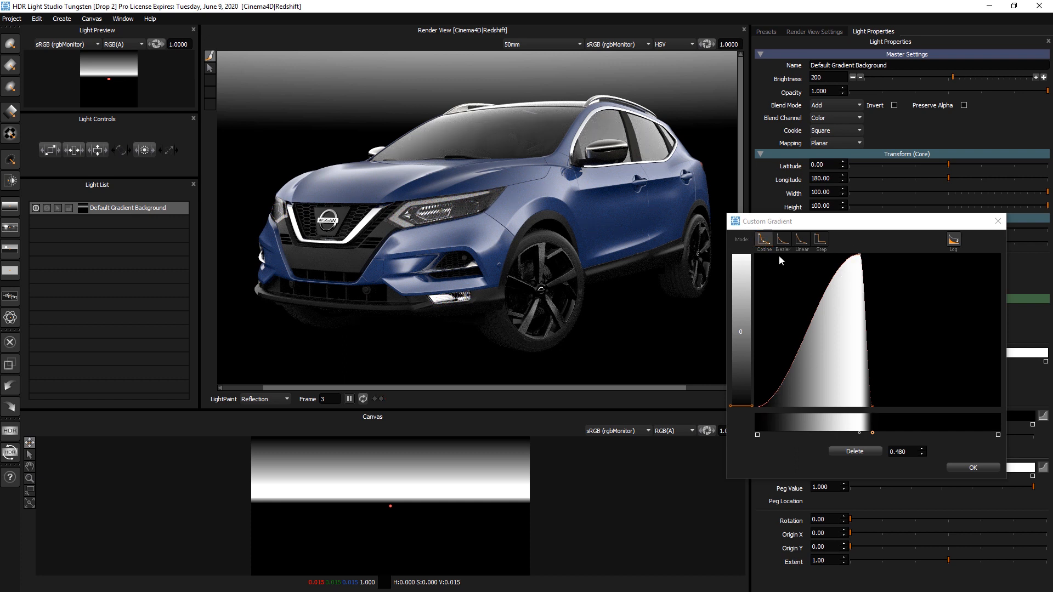
Switch the value ramp's Custom Gradient to Bezier mode and add a mid-grey peg on its rising side at 0.282 with value 44
{"action": "left_click", "coordinate": [783, 241]}
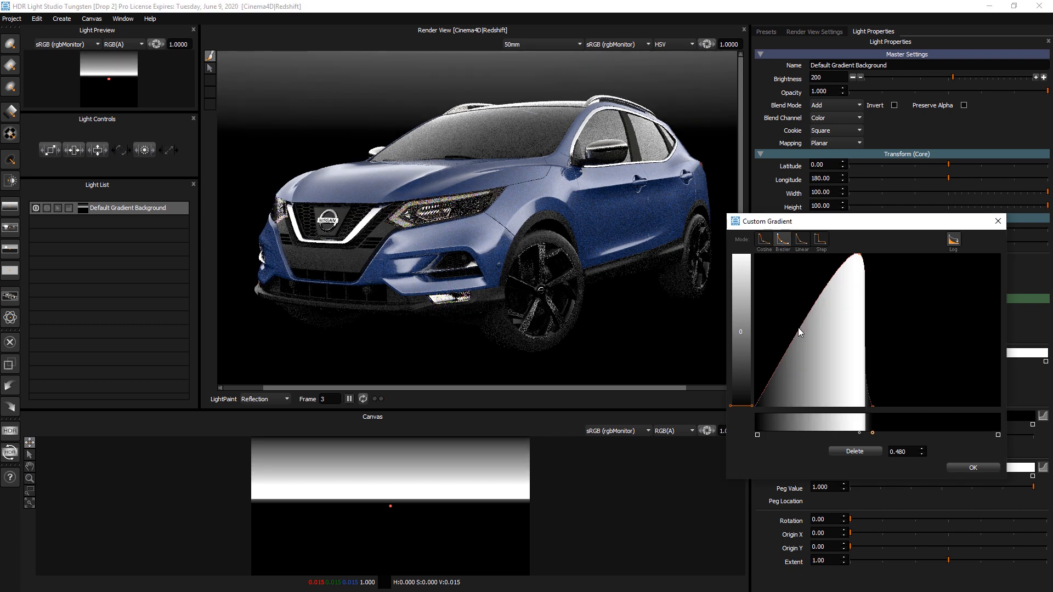
{"action": "left_click_drag", "start_coordinate": [798, 328], "coordinate": [821, 342]}
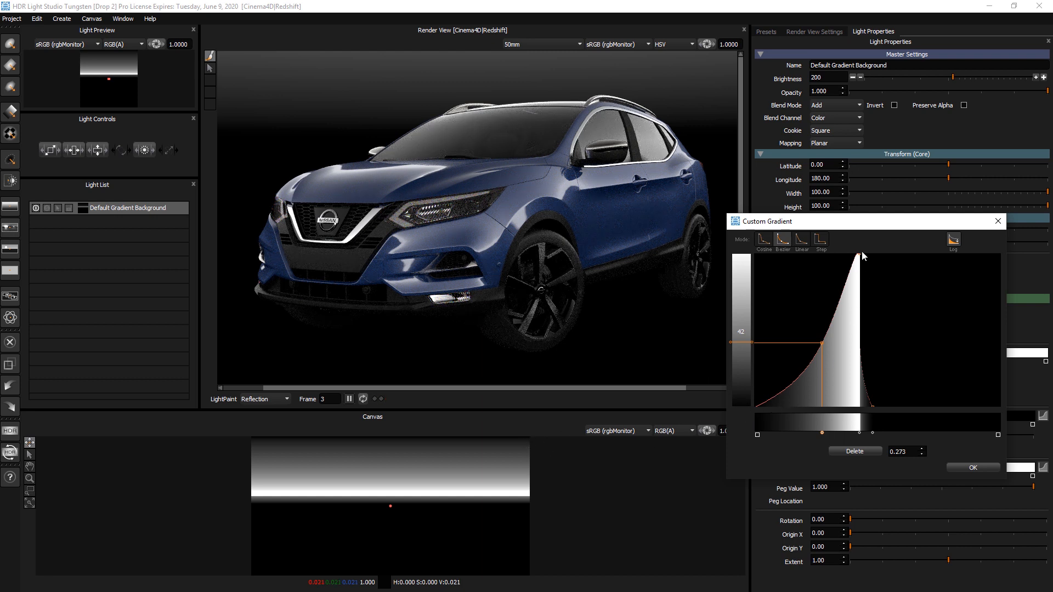
{"action": "left_click_drag", "start_coordinate": [822, 343], "coordinate": [826, 340]}
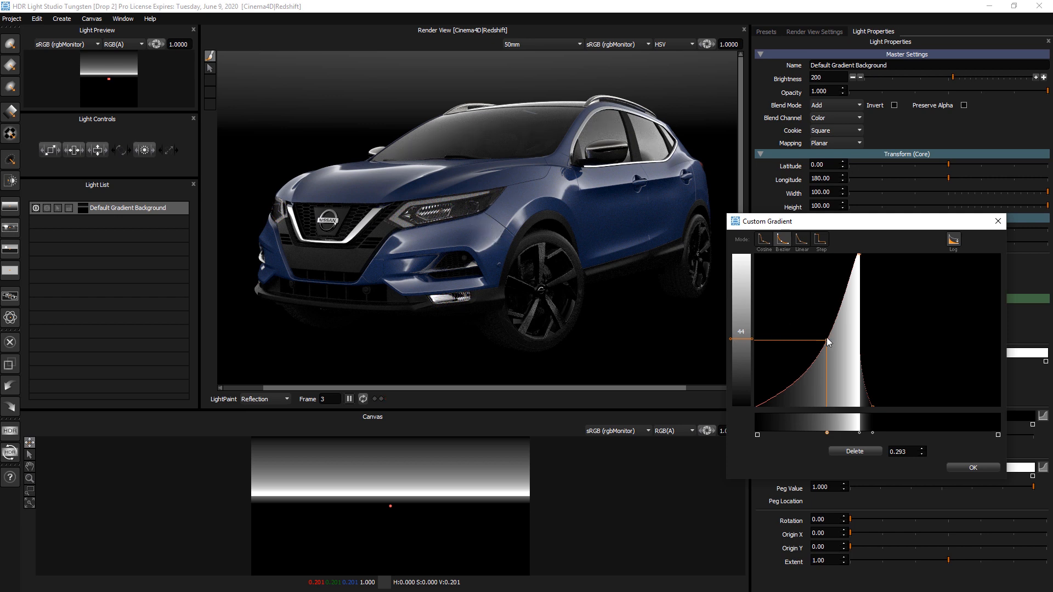
{"action": "left_click_drag", "start_coordinate": [827, 339], "coordinate": [823, 340]}
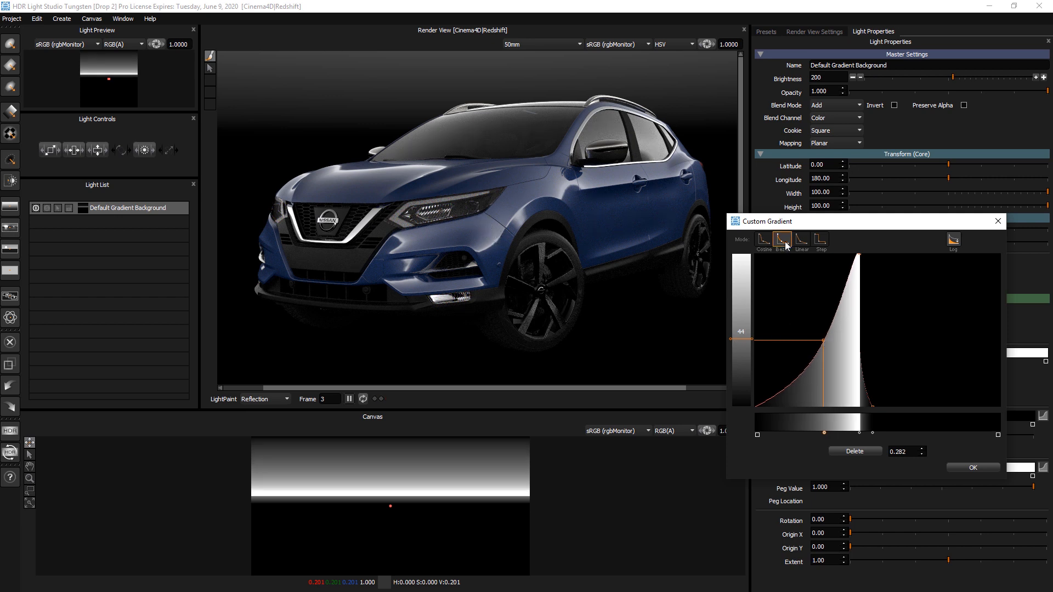
Add a peg just past the white peg at 0.444 with value 29, and shift the dark falloff peg to about 0.55
{"action": "left_click_drag", "start_coordinate": [873, 406], "coordinate": [876, 405]}
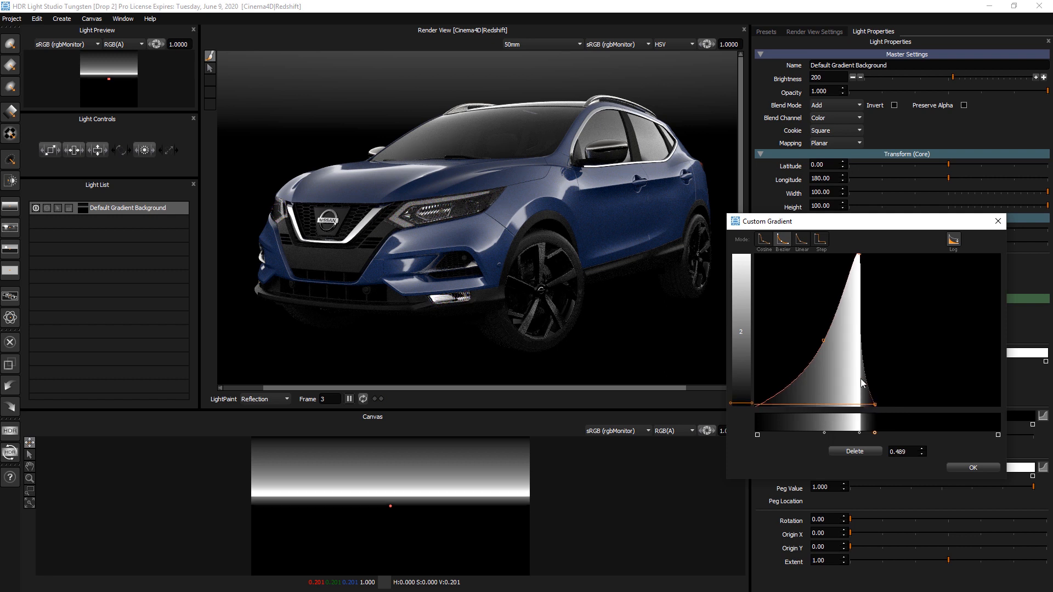
{"action": "left_click_drag", "start_coordinate": [875, 404], "coordinate": [872, 404]}
{"action": "left_click_drag", "start_coordinate": [861, 335], "coordinate": [862, 332]}
{"action": "left_click_drag", "start_coordinate": [871, 404], "coordinate": [892, 402]}
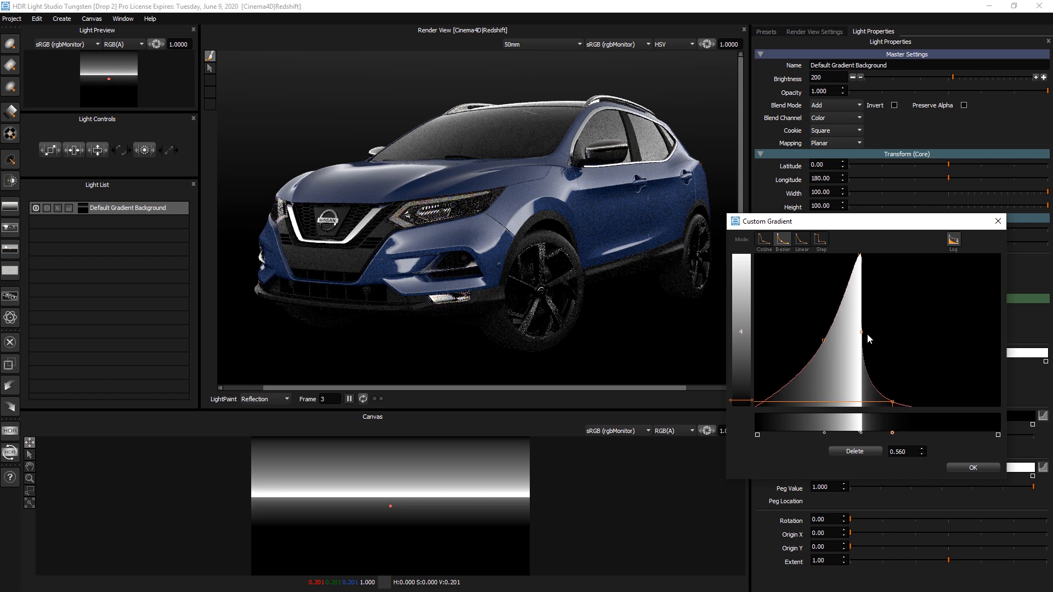
{"action": "left_click_drag", "start_coordinate": [862, 333], "coordinate": [864, 363]}
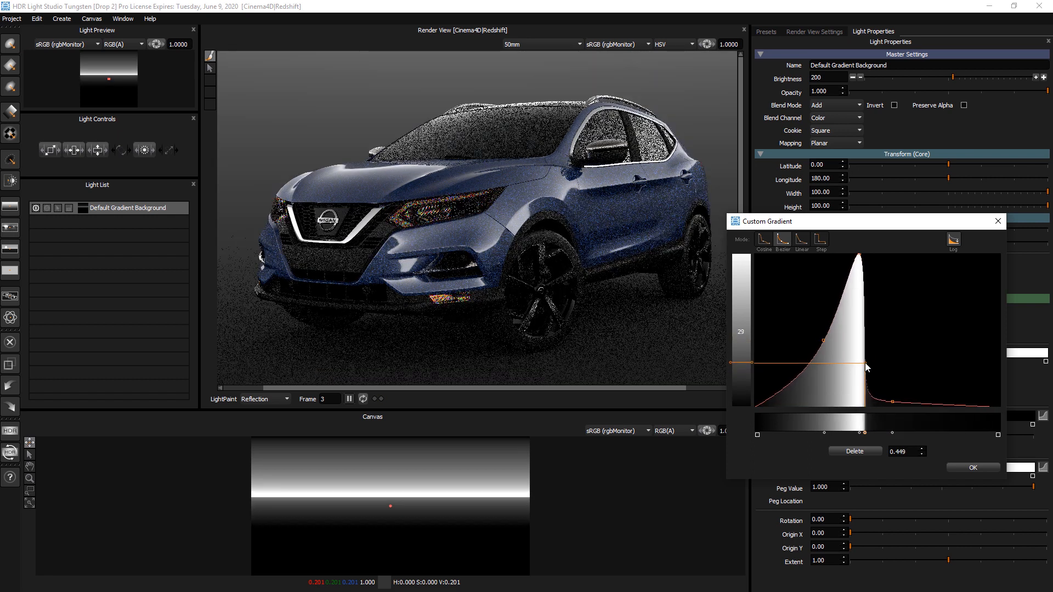
{"action": "left_click_drag", "start_coordinate": [893, 403], "coordinate": [889, 403]}
{"action": "left_click", "coordinate": [865, 363]}
{"action": "left_click_drag", "start_coordinate": [866, 366], "coordinate": [866, 367]}
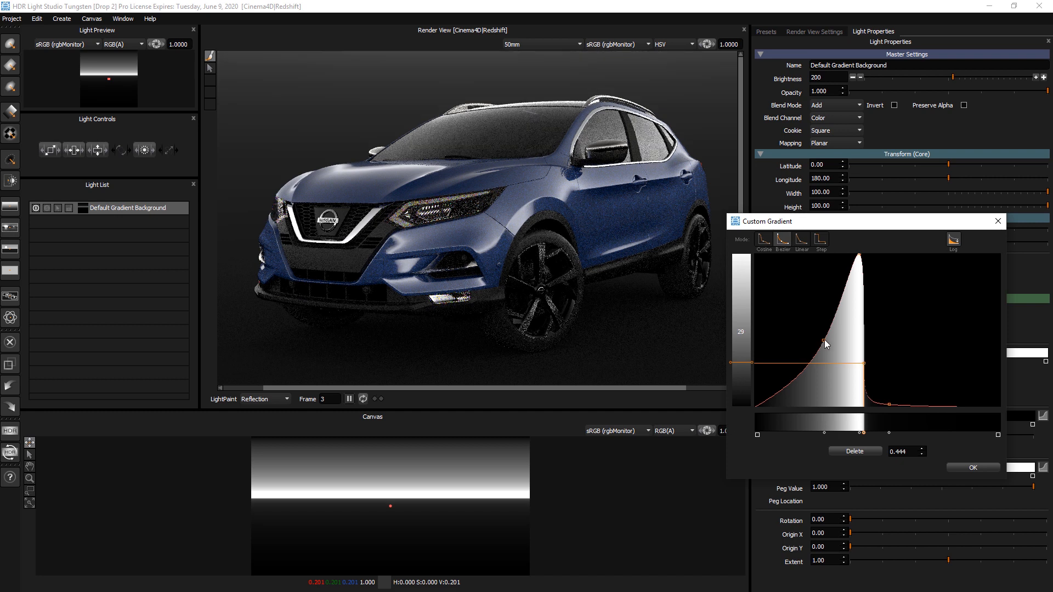
Fine-tune the mid-grey peg on the ramp's rising side to location 0.236 with value 42
{"action": "left_click_drag", "start_coordinate": [824, 340], "coordinate": [821, 340]}
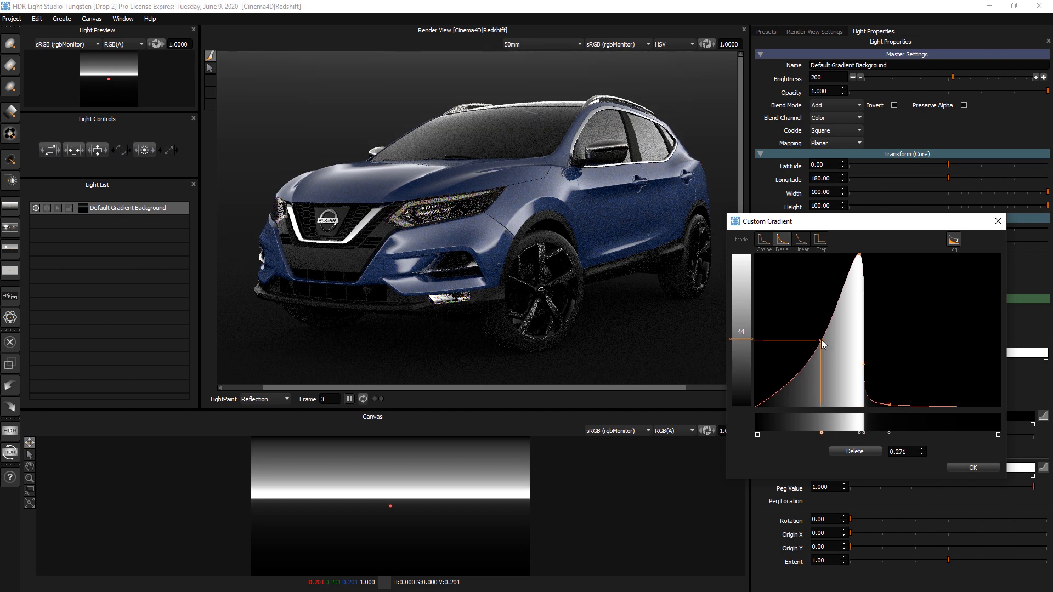
{"action": "left_click_drag", "start_coordinate": [821, 340], "coordinate": [824, 341]}
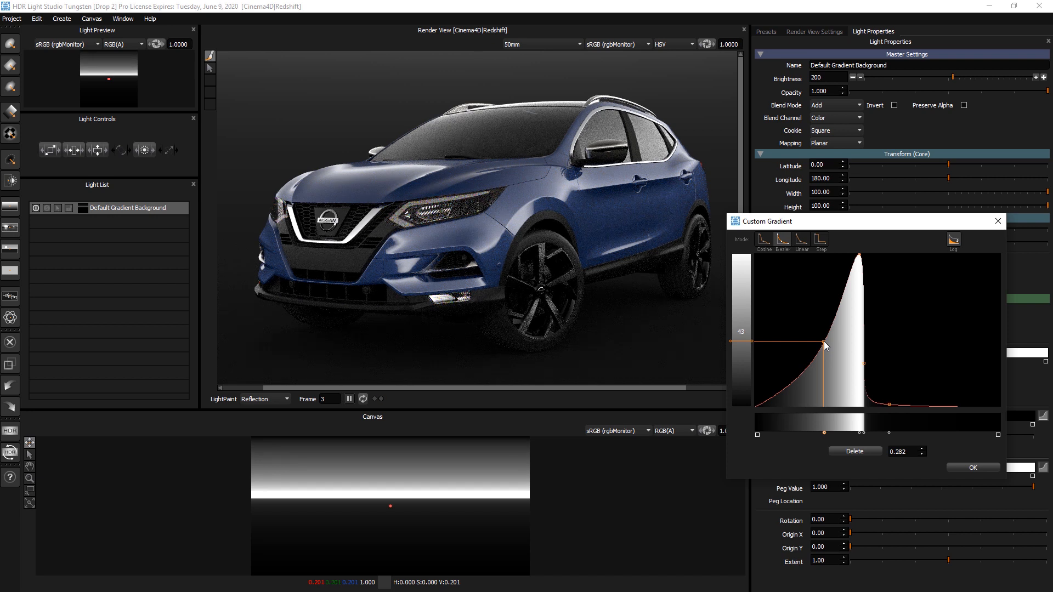
{"action": "left_click_drag", "start_coordinate": [824, 341], "coordinate": [821, 341]}
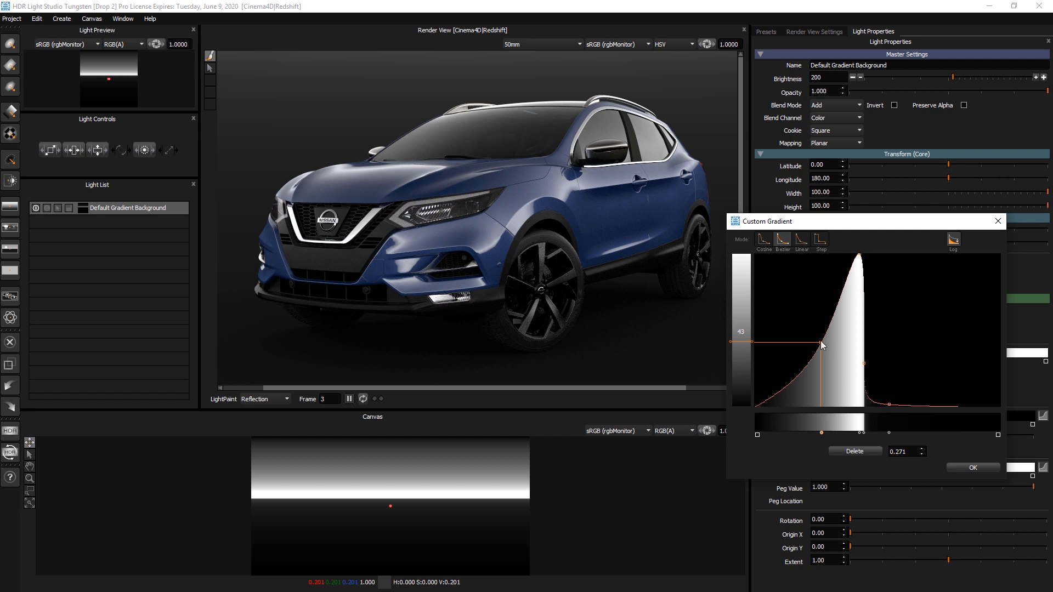
{"action": "left_click_drag", "start_coordinate": [820, 342], "coordinate": [815, 341]}
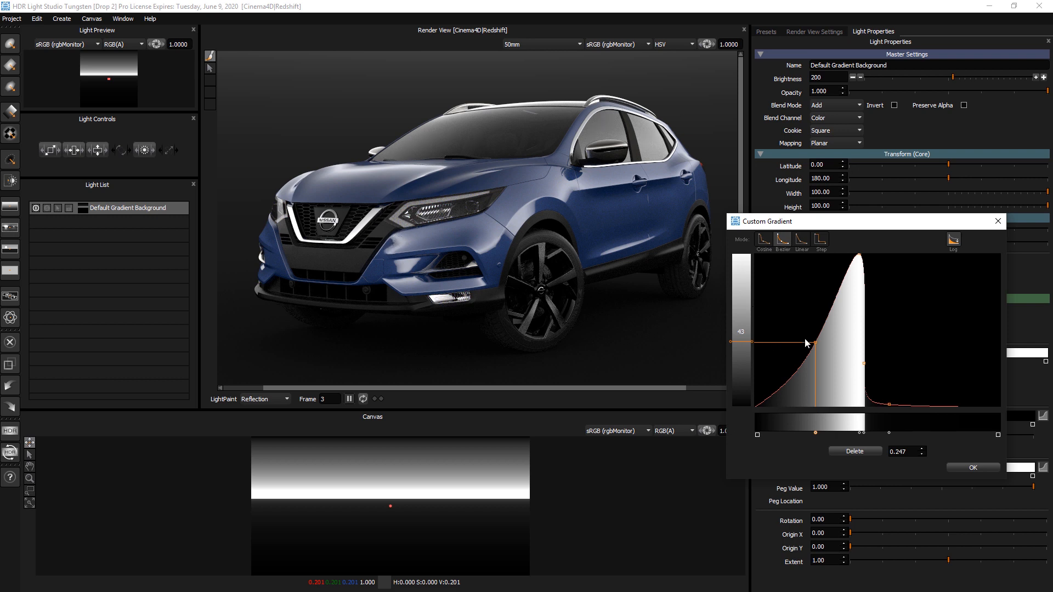
{"action": "left_click_drag", "start_coordinate": [814, 342], "coordinate": [831, 344]}
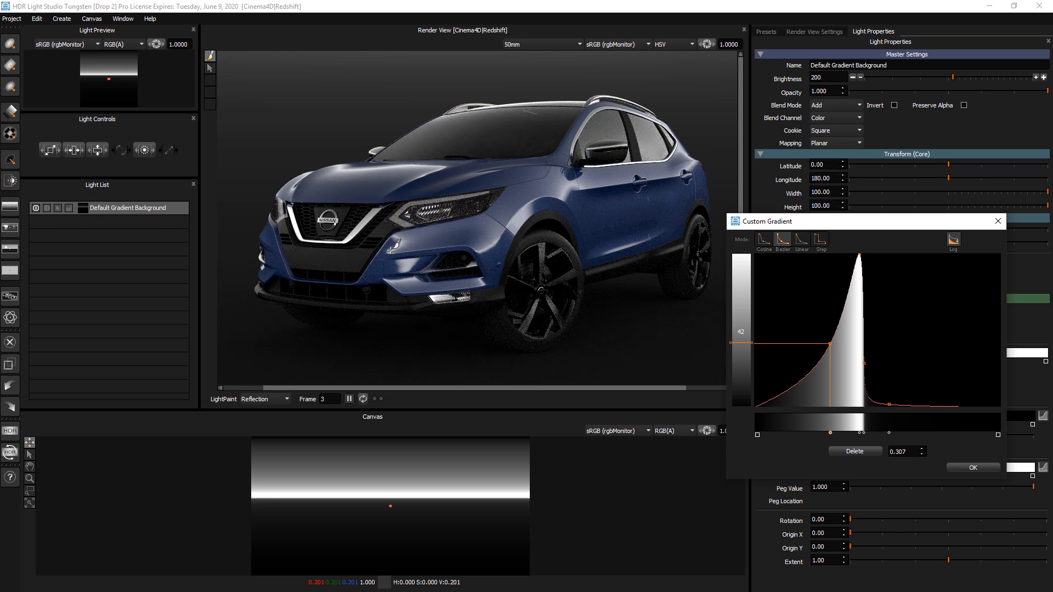
{"action": "left_click_drag", "start_coordinate": [829, 343], "coordinate": [811, 344]}
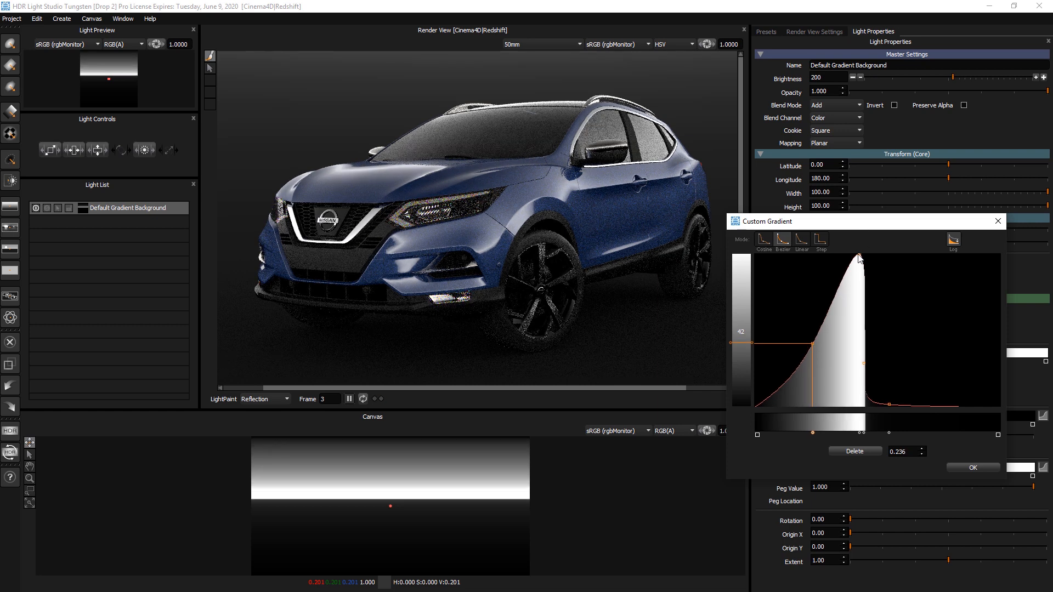
Set the white peg to 0.422, the peg after it to 0.462 at value 34 and the dark peg to 0.578, and close the gradient editor
{"action": "left_click_drag", "start_coordinate": [856, 254], "coordinate": [848, 254]}
{"action": "left_click_drag", "start_coordinate": [864, 363], "coordinate": [855, 359]}
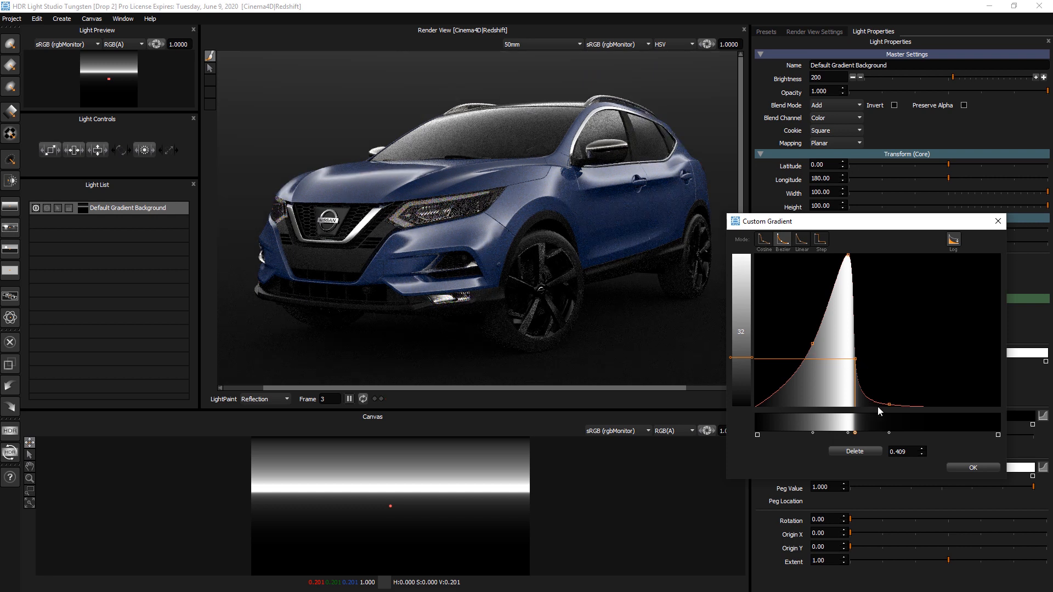
{"action": "left_click_drag", "start_coordinate": [855, 359], "coordinate": [867, 359]}
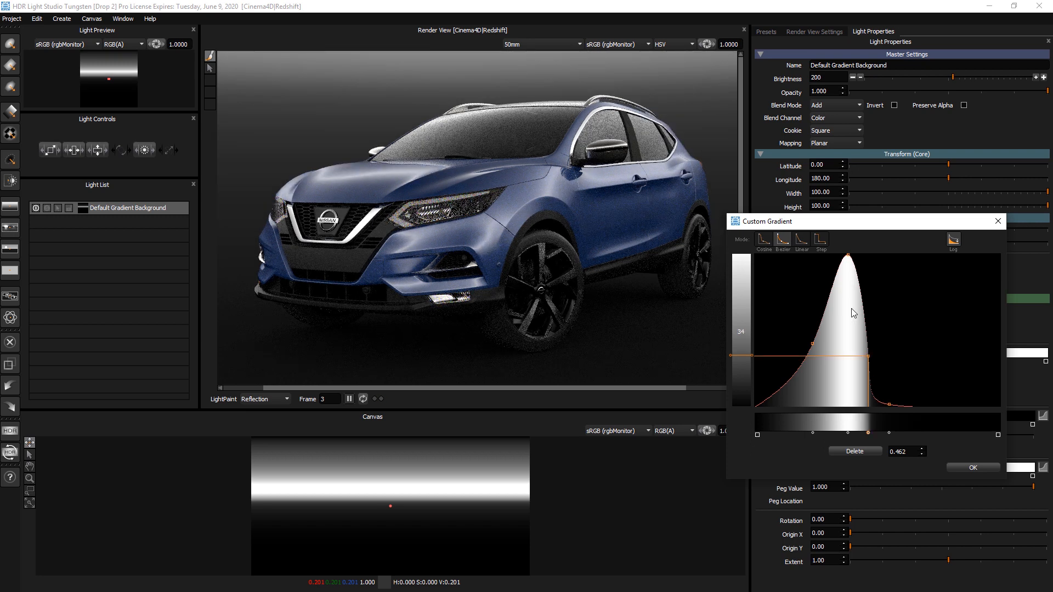
{"action": "left_click", "coordinate": [849, 256]}
{"action": "left_click_drag", "start_coordinate": [850, 257], "coordinate": [860, 259]}
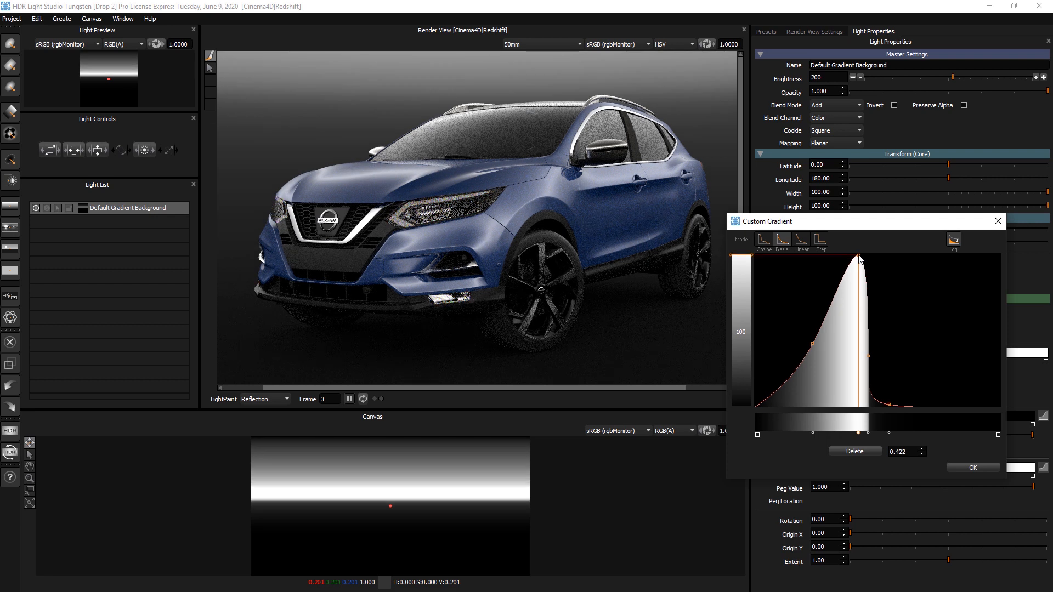
{"action": "left_click_drag", "start_coordinate": [889, 406], "coordinate": [896, 405]}
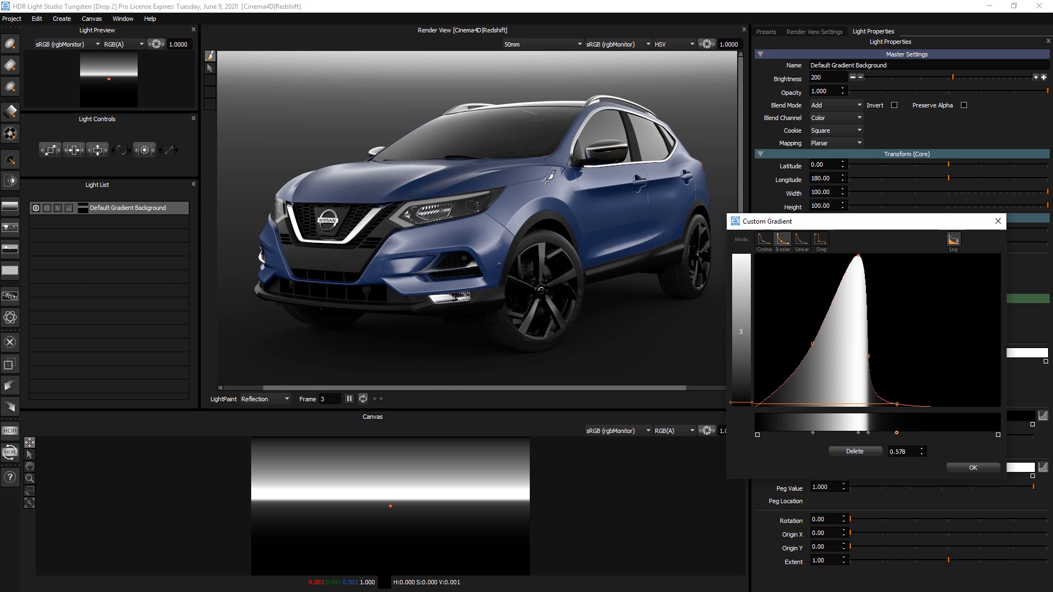
{"action": "left_click", "coordinate": [999, 223]}
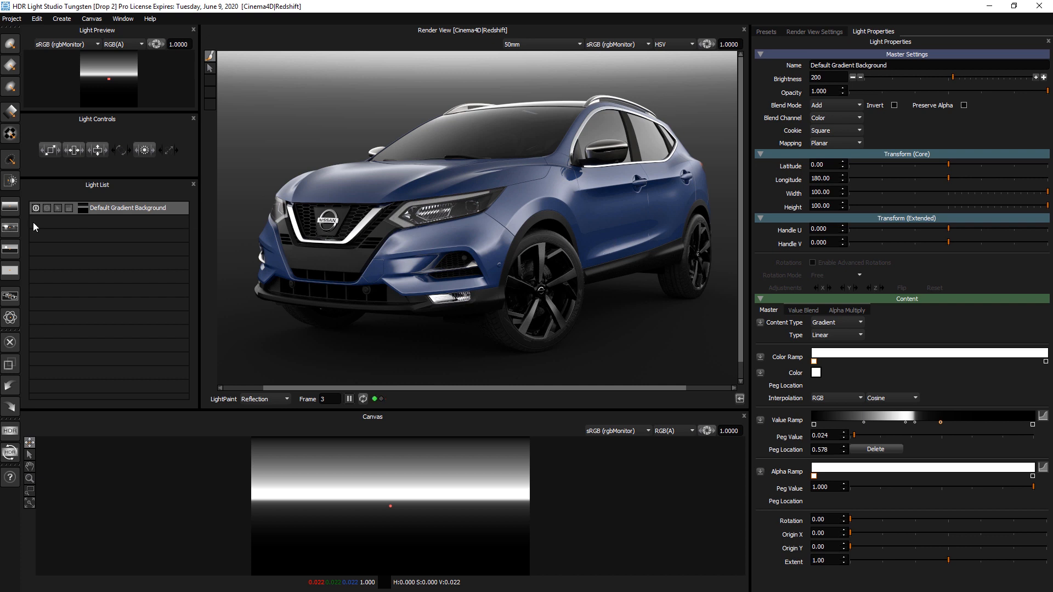
Add the Half Light 1 preset from StudioLights to the render view and position its reflection on the front wheel
{"action": "left_click", "coordinate": [767, 31]}
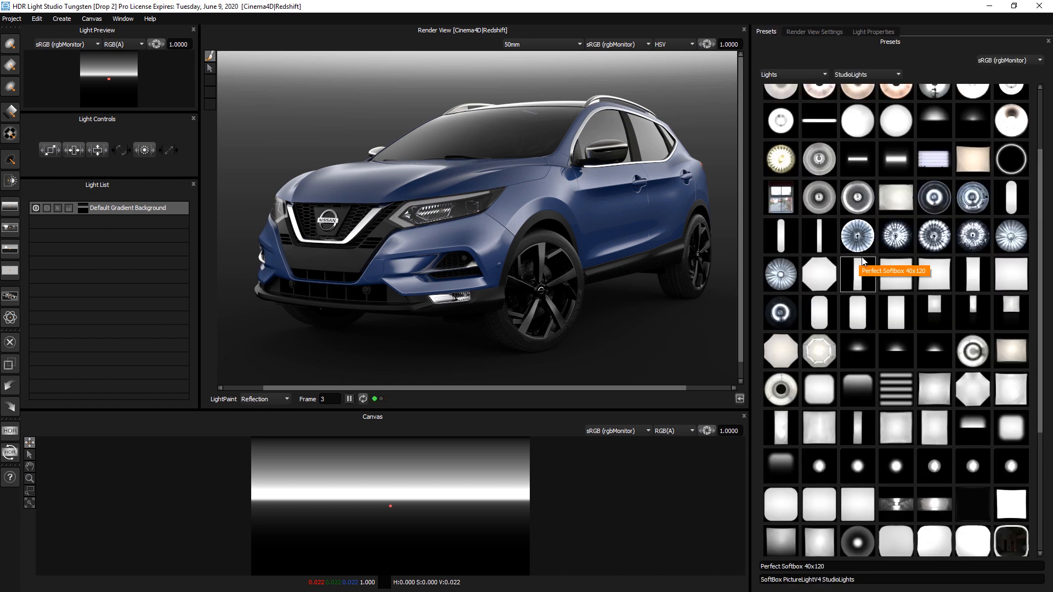
{"action": "scroll", "coordinate": [863, 262], "scroll_direction": "up", "scroll_amount": 3}
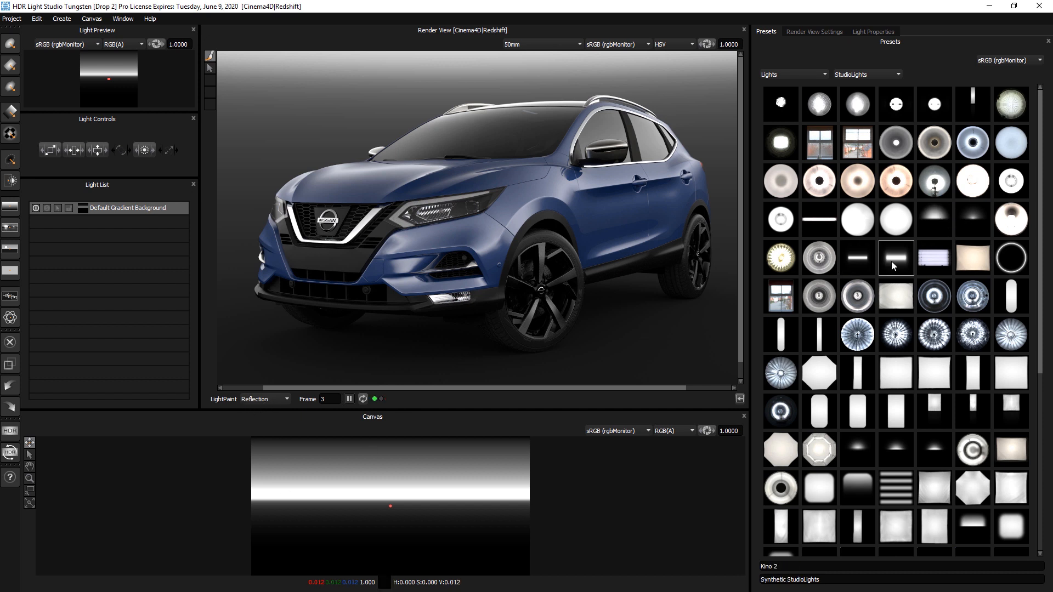
{"action": "left_click_drag", "start_coordinate": [935, 215], "coordinate": [570, 275]}
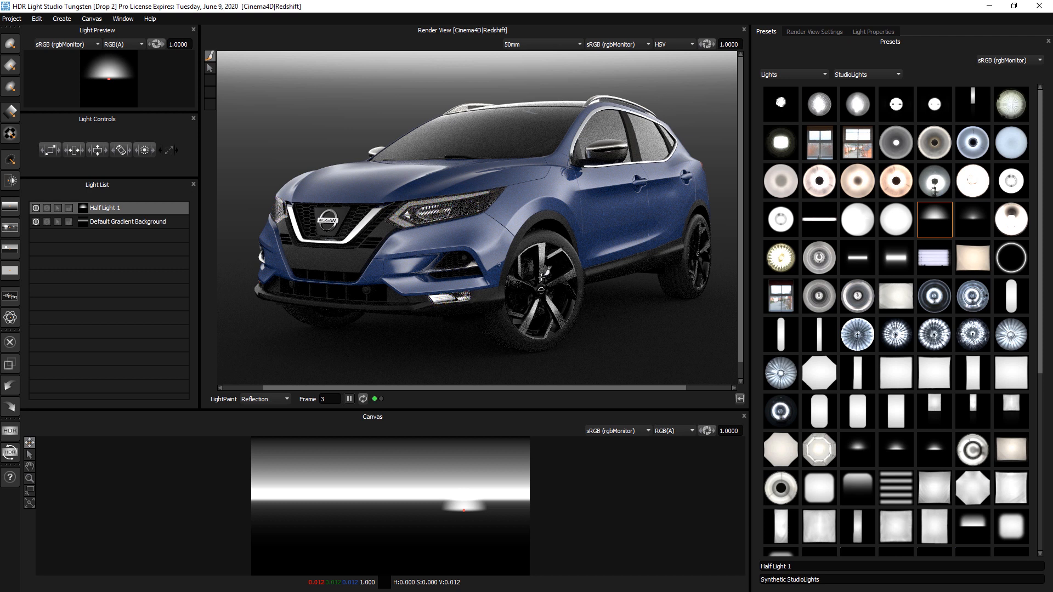
{"action": "left_click", "coordinate": [541, 278]}
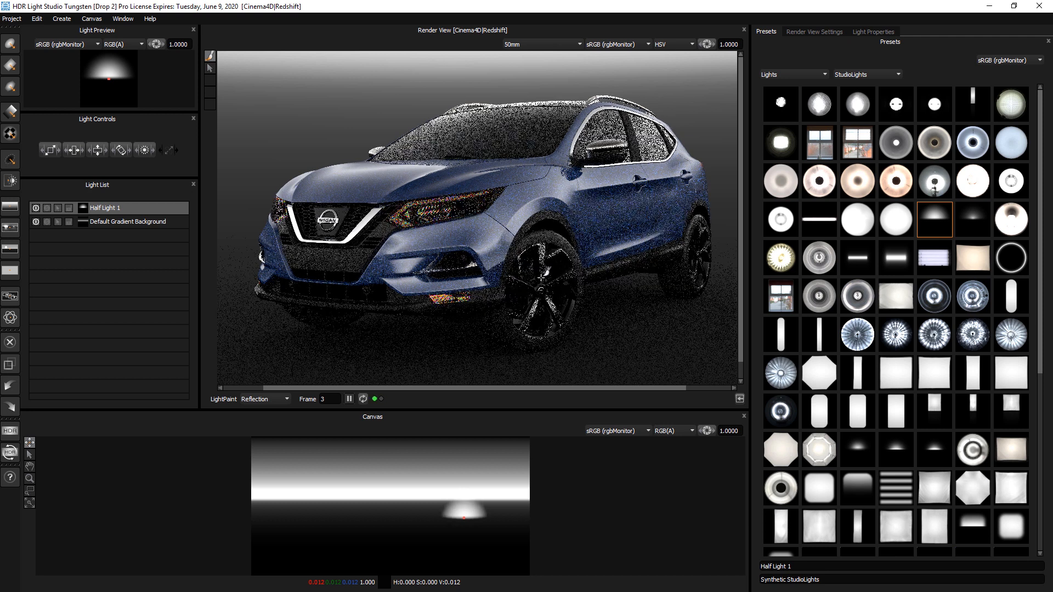
Raise Half Light 1's brightness by two stops to 400 and solo the light
{"action": "left_click", "coordinate": [879, 31]}
{"action": "left_click", "coordinate": [1043, 77]}
{"action": "left_click", "coordinate": [1042, 78]}
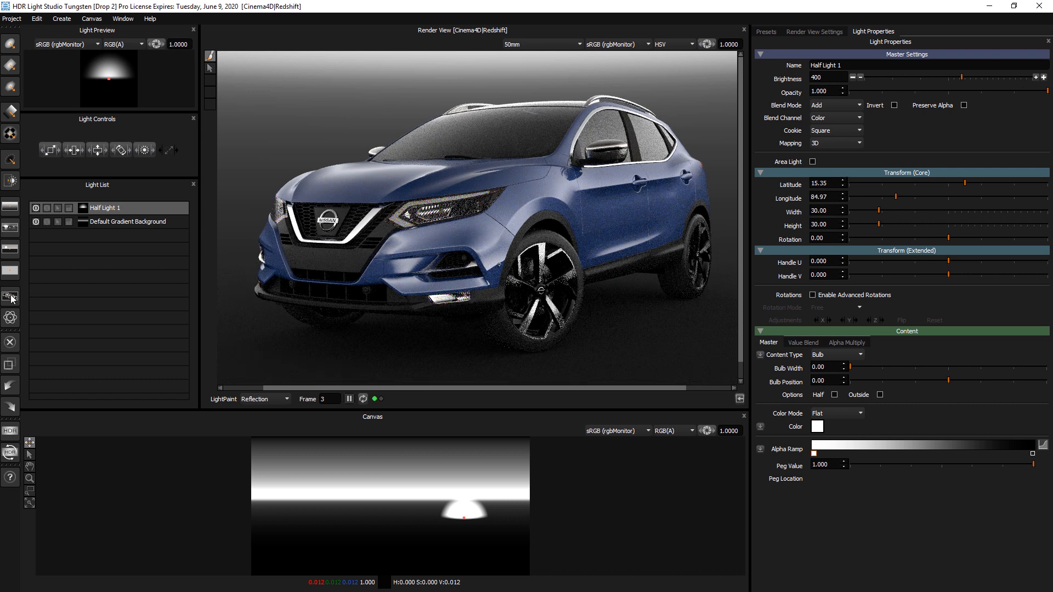
{"action": "left_click", "coordinate": [46, 208]}
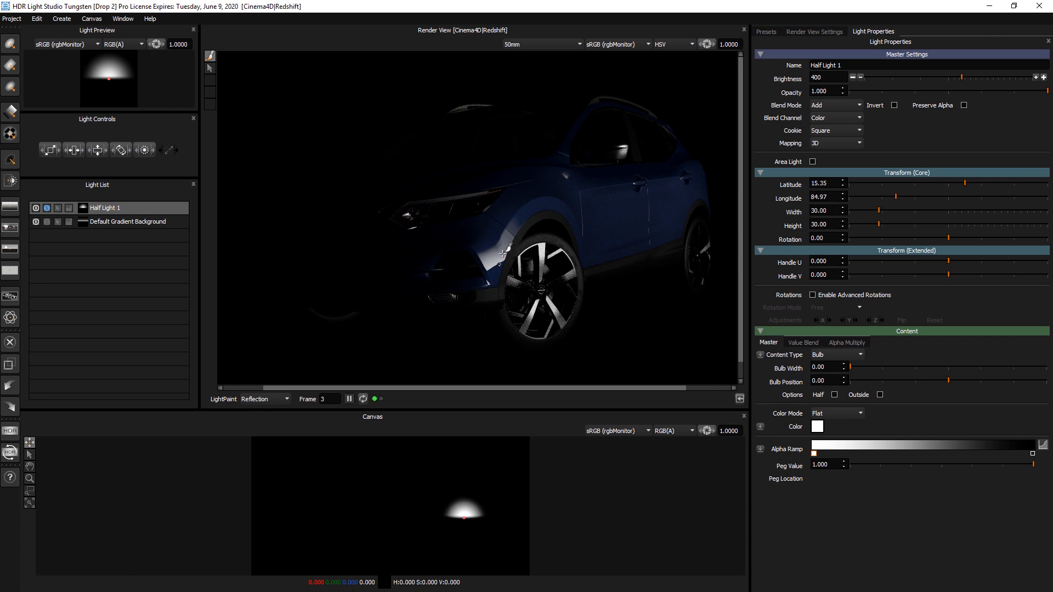
Try different positions for Half Light 1 by light painting on the front wheel area and moving the light sideways on the canvas
{"action": "left_click", "coordinate": [572, 272]}
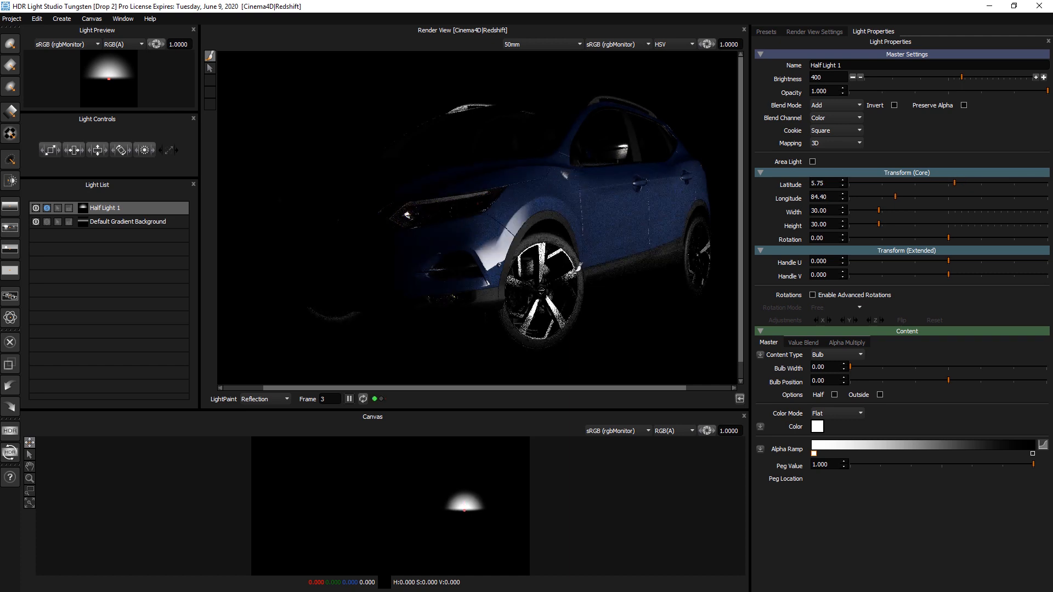
{"action": "left_click", "coordinate": [543, 274]}
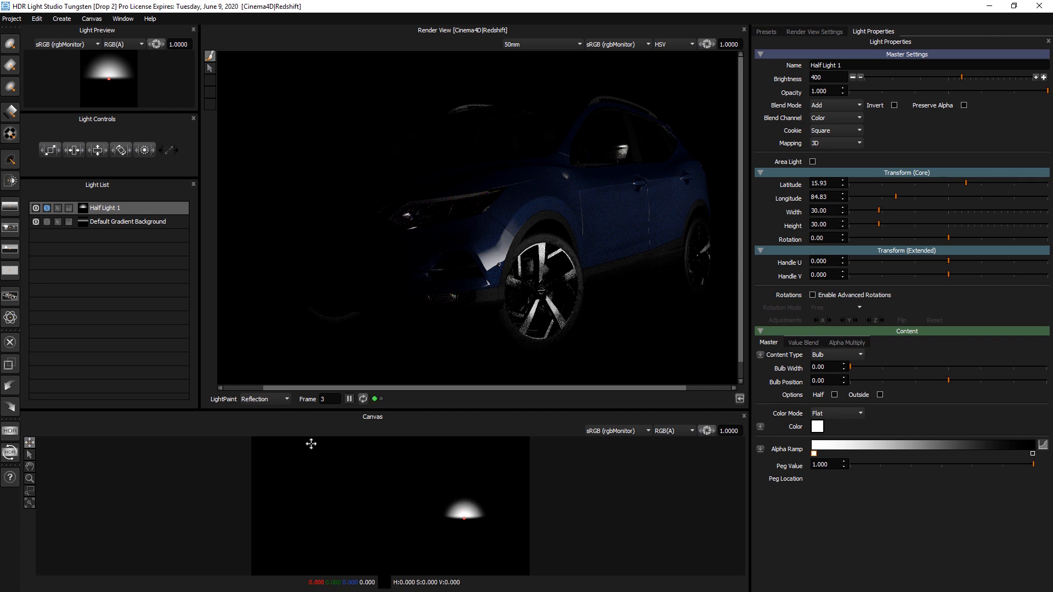
{"action": "left_click_drag", "start_coordinate": [465, 517], "coordinate": [470, 516]}
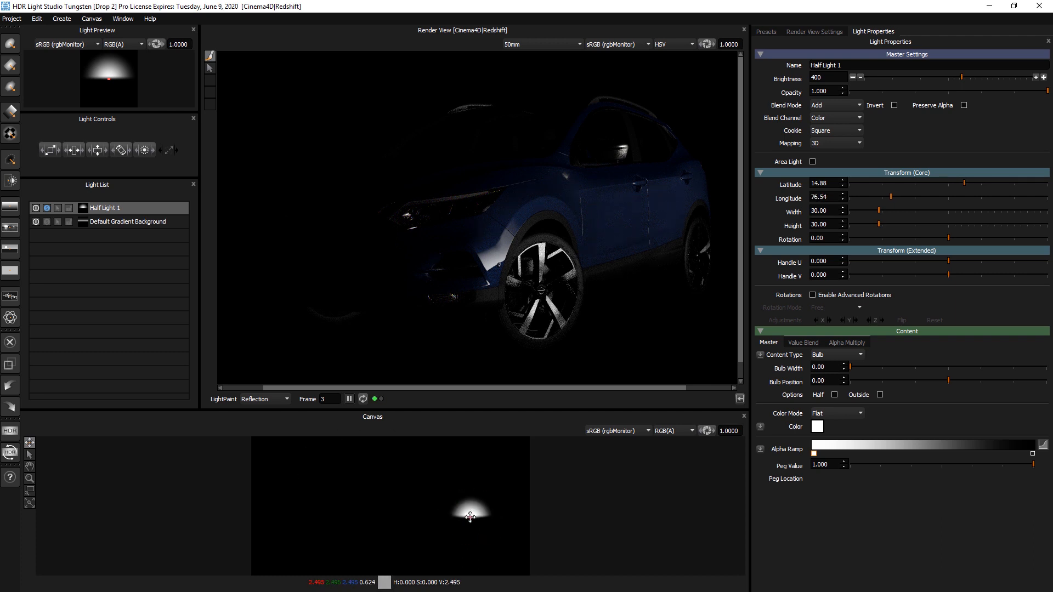
{"action": "left_click_drag", "start_coordinate": [470, 517], "coordinate": [443, 514]}
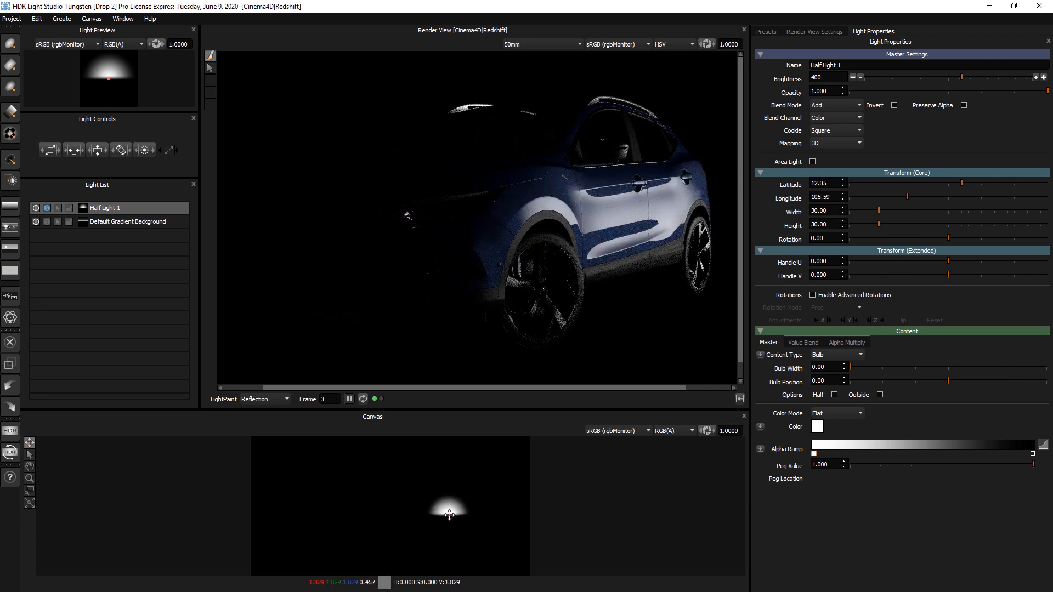
Light paint Half Light 1 back onto the upper part of the front wheel, at latitude 15.38 and longitude 84.97
{"action": "left_click", "coordinate": [539, 355]}
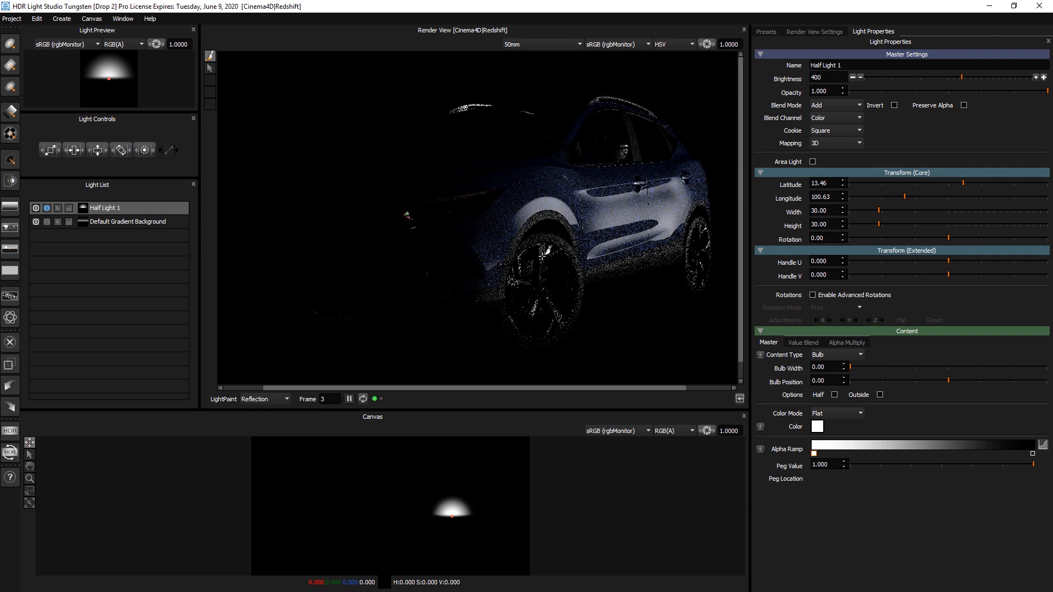
{"action": "left_click", "coordinate": [543, 269]}
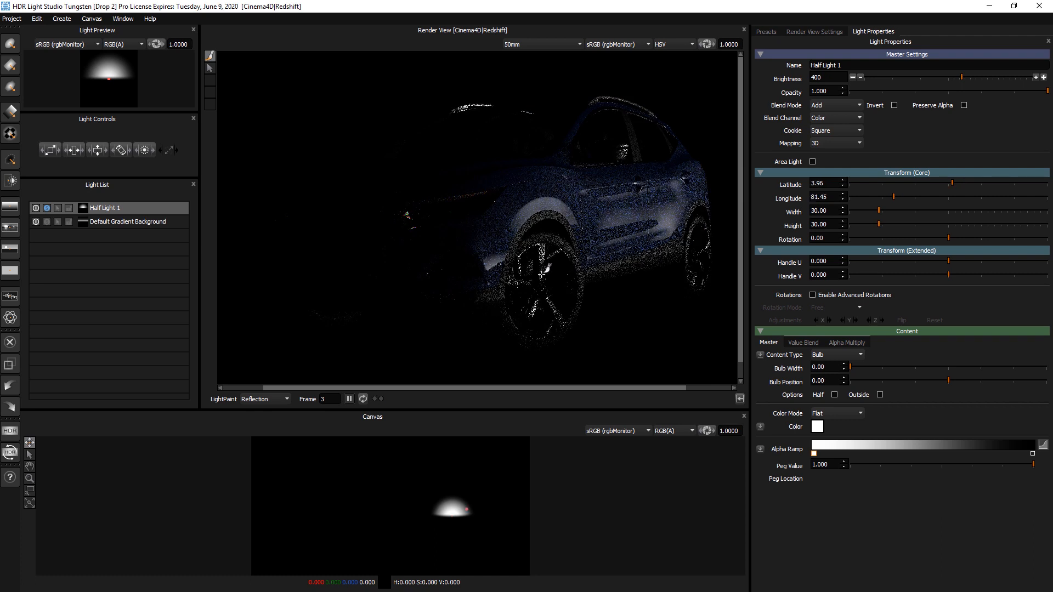
{"action": "left_click", "coordinate": [541, 274]}
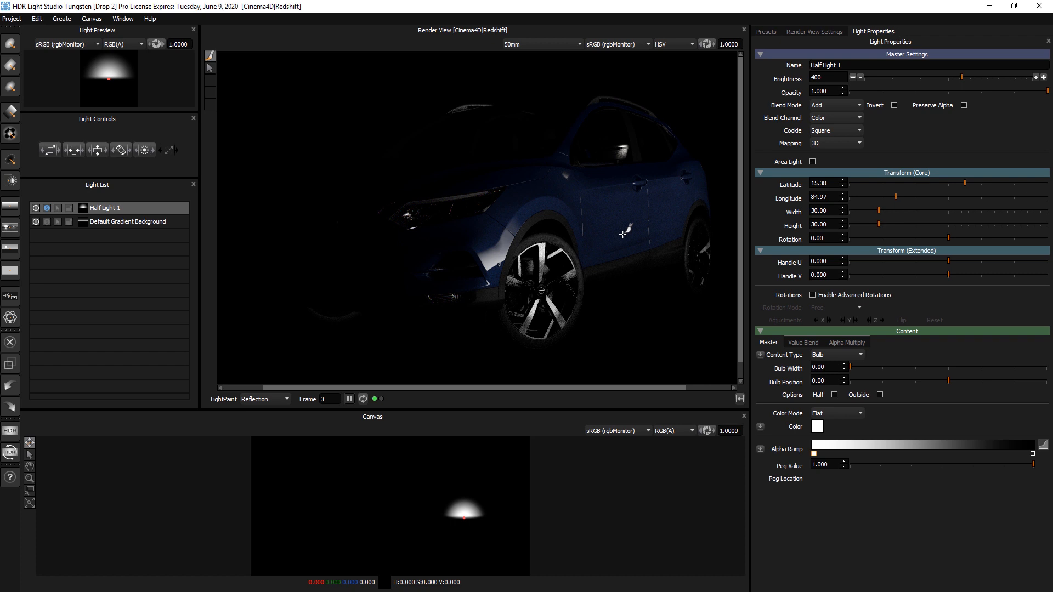
Convert Half Light 1 to an area light and bring it closer to the front wheel with a Smart Dolly of 45.58
{"action": "left_click", "coordinate": [813, 162]}
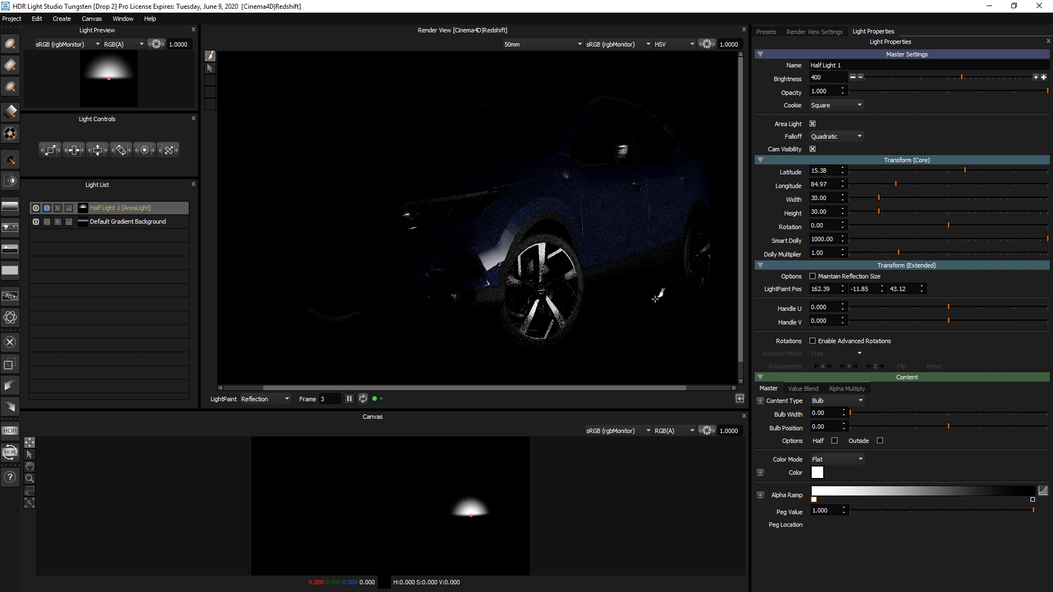
{"action": "left_click_drag", "start_coordinate": [940, 237], "coordinate": [869, 237]}
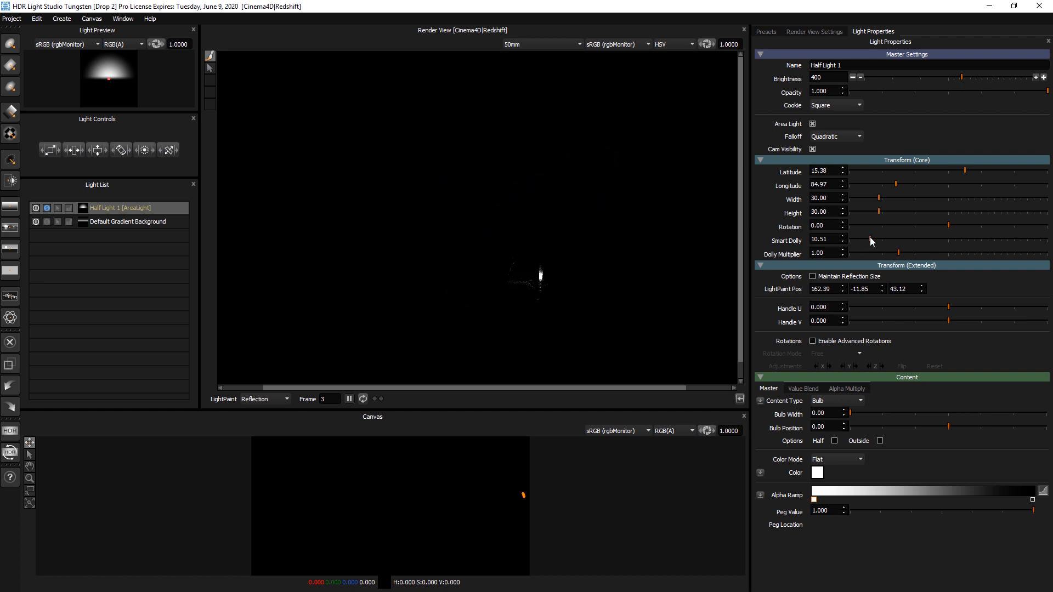
{"action": "left_click", "coordinate": [888, 239]}
{"action": "left_click", "coordinate": [916, 239]}
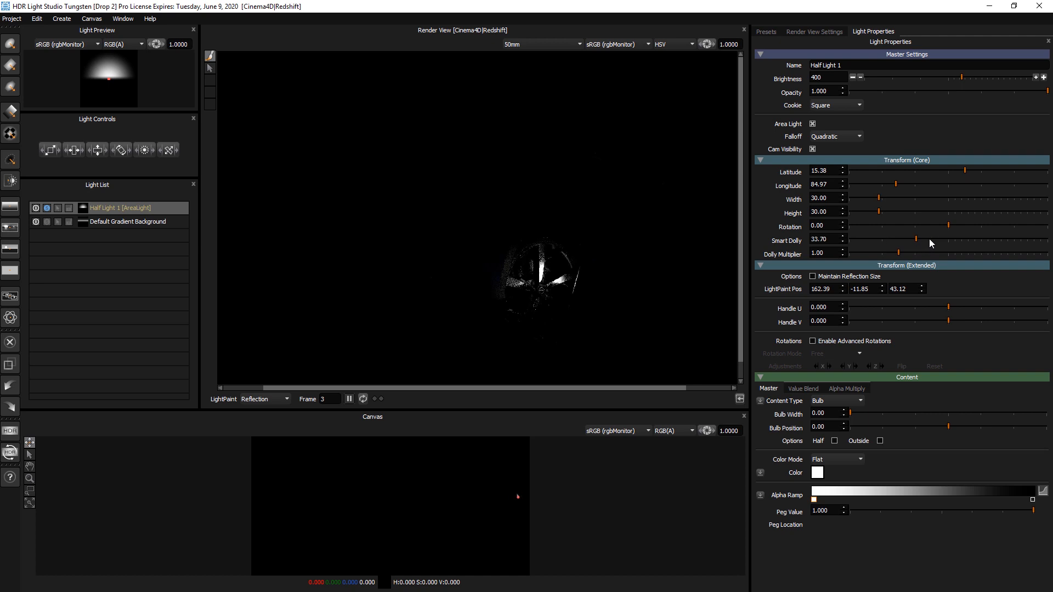
{"action": "left_click", "coordinate": [940, 240]}
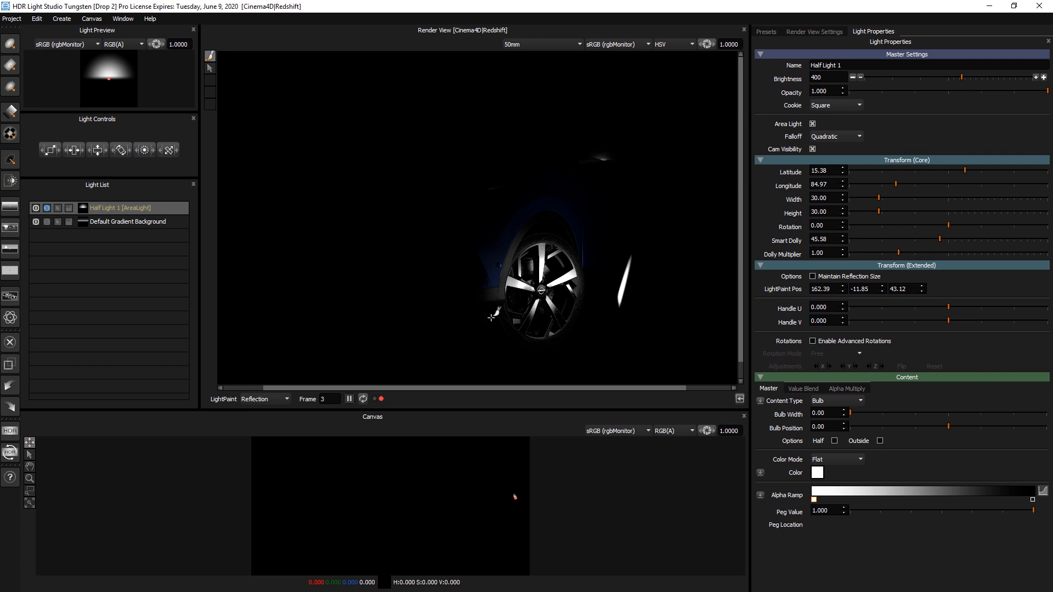
Unsolo Half Light 1 and turn off its camera visibility
{"action": "left_click", "coordinate": [46, 209]}
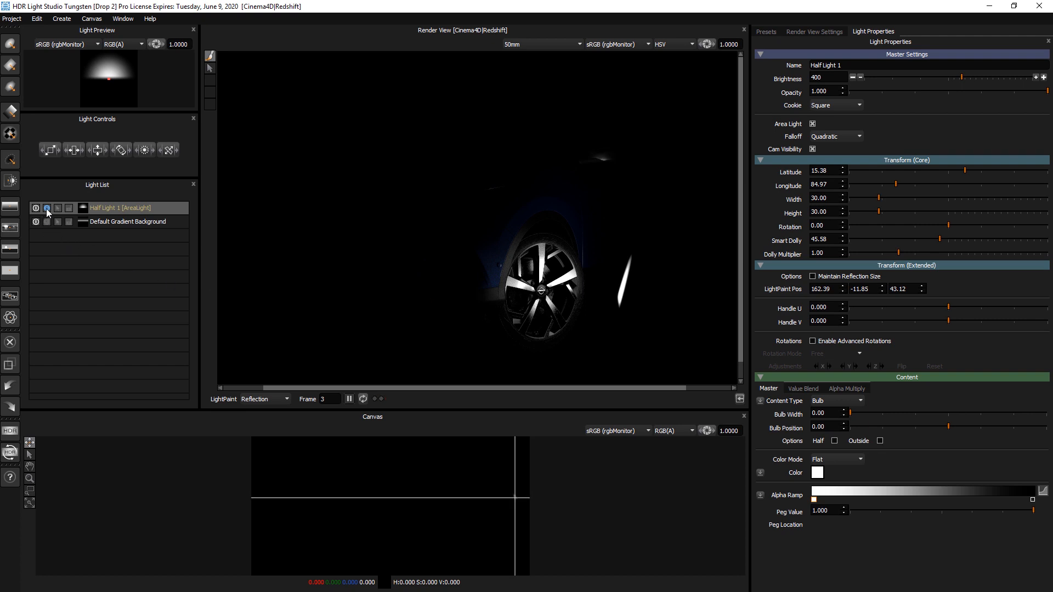
{"action": "left_click", "coordinate": [46, 209]}
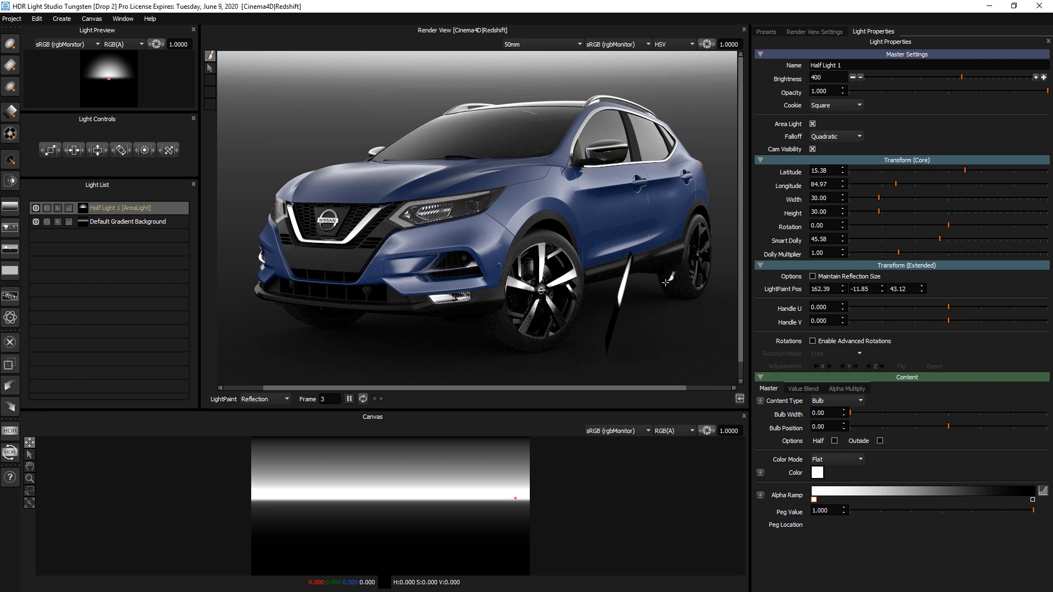
{"action": "left_click", "coordinate": [812, 150]}
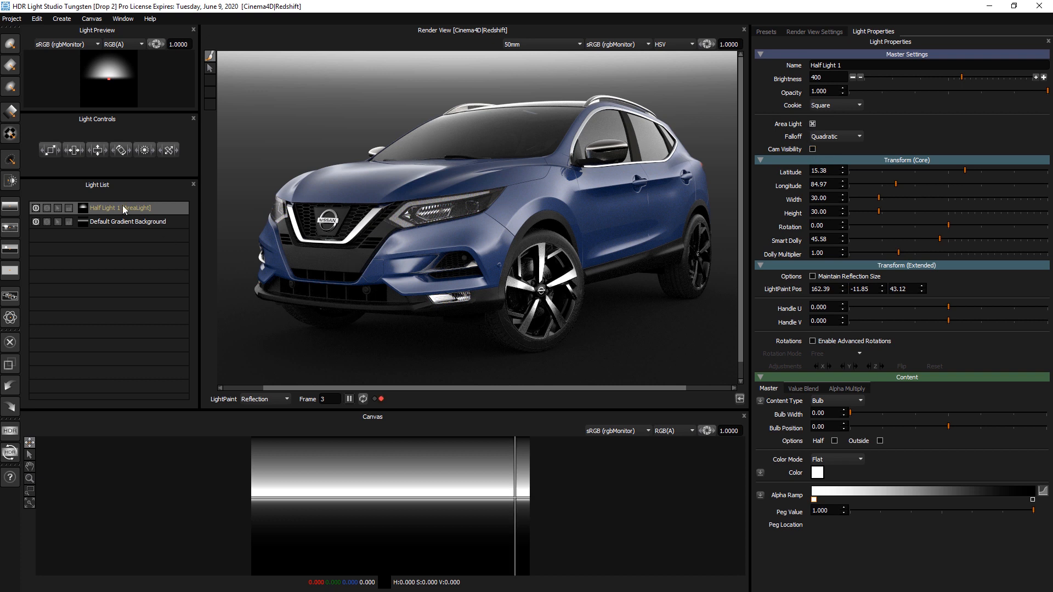
Duplicate Half Light 1 under the same name and light paint the copy onto the rear wheel, at latitude 4.01 and longitude 133.21
{"action": "left_click", "coordinate": [37, 19]}
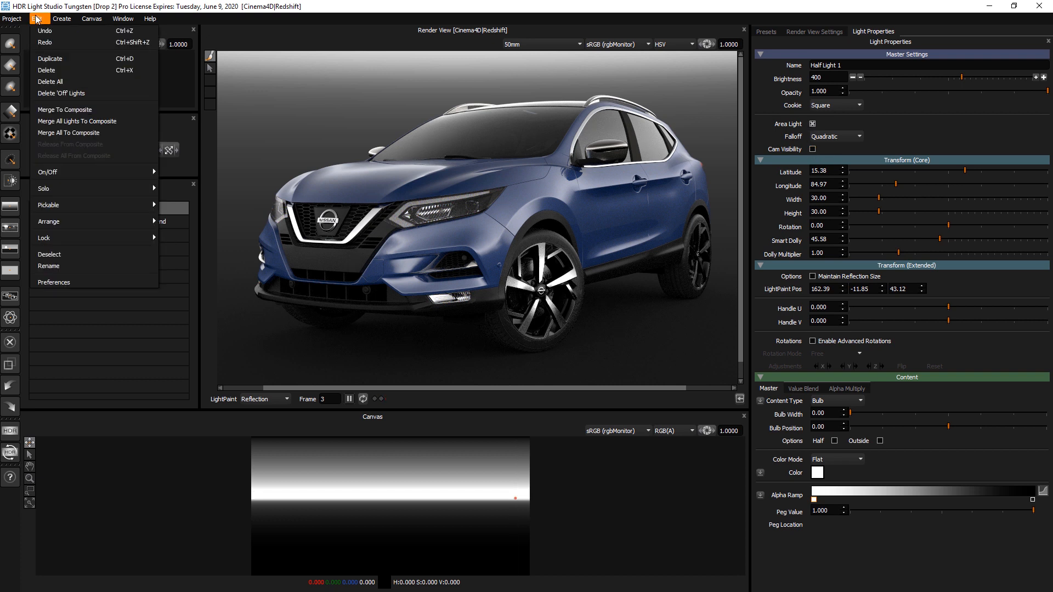
{"action": "left_click", "coordinate": [46, 59]}
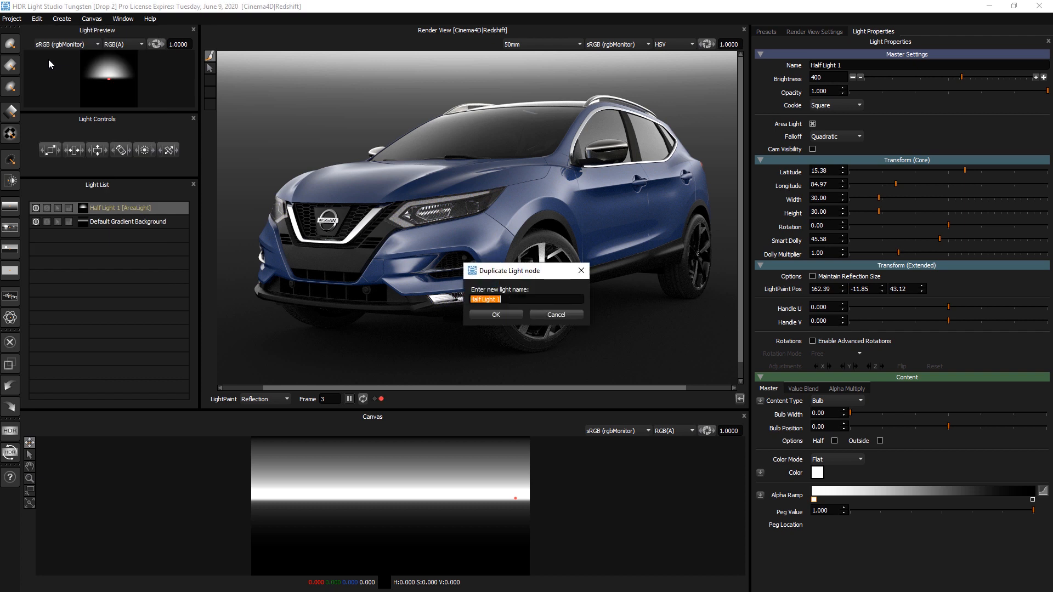
{"action": "left_click", "coordinate": [495, 314]}
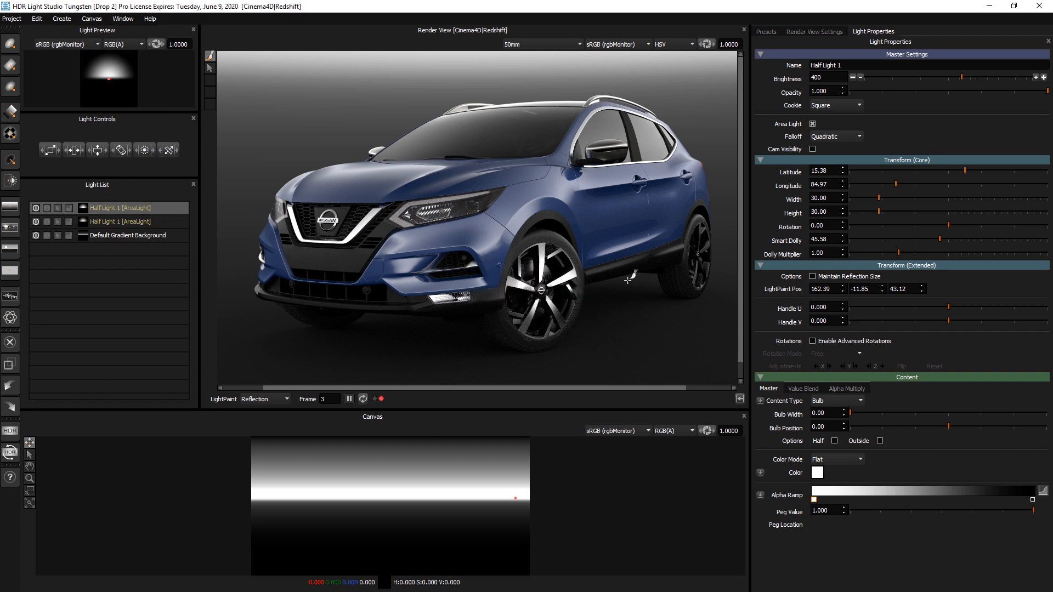
{"action": "left_click", "coordinate": [703, 250]}
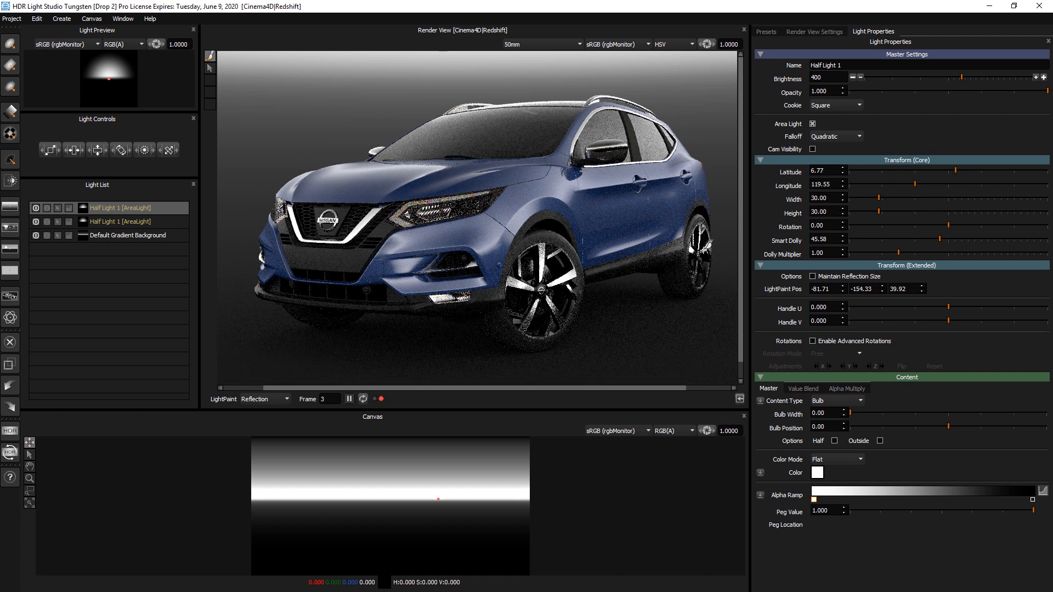
{"action": "left_click", "coordinate": [712, 240]}
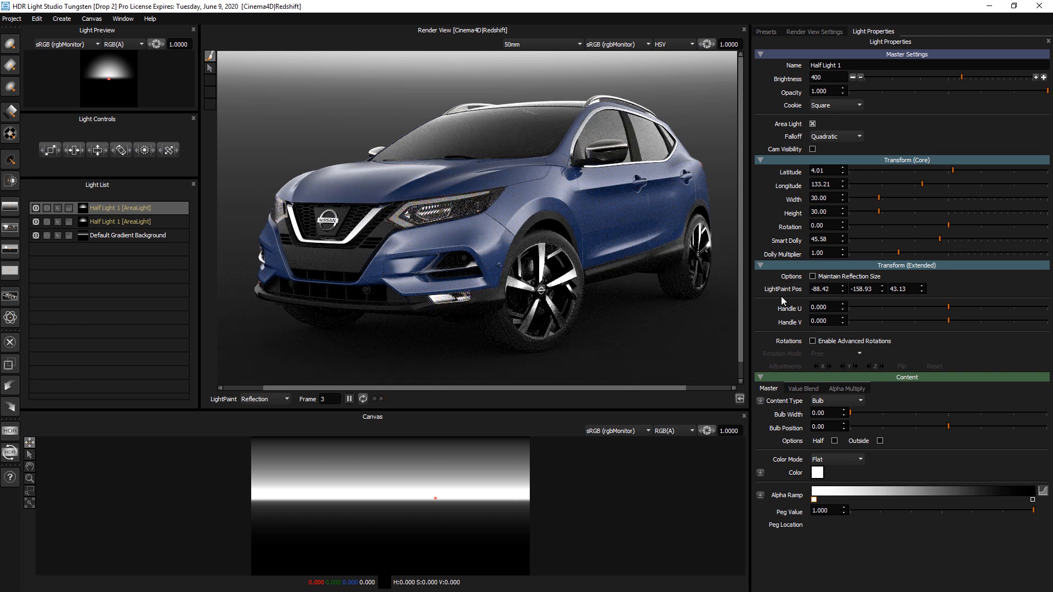
Make the duplicated rear-wheel light visible to the camera and adjust its longitude to 139.22
{"action": "left_click_drag", "start_coordinate": [675, 389], "coordinate": [730, 388]}
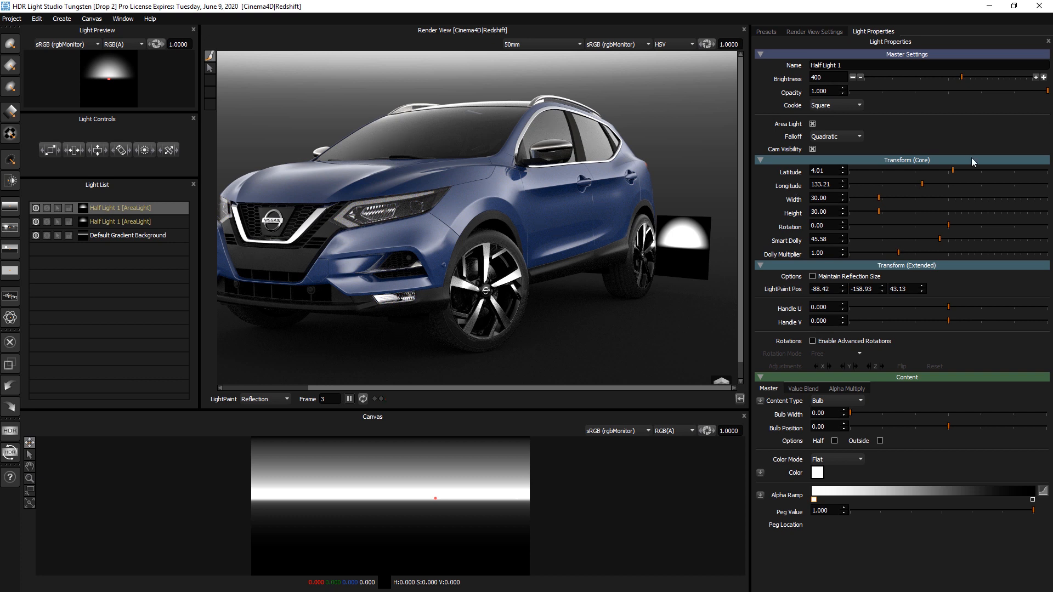
{"action": "left_click_drag", "start_coordinate": [923, 182], "coordinate": [943, 184]}
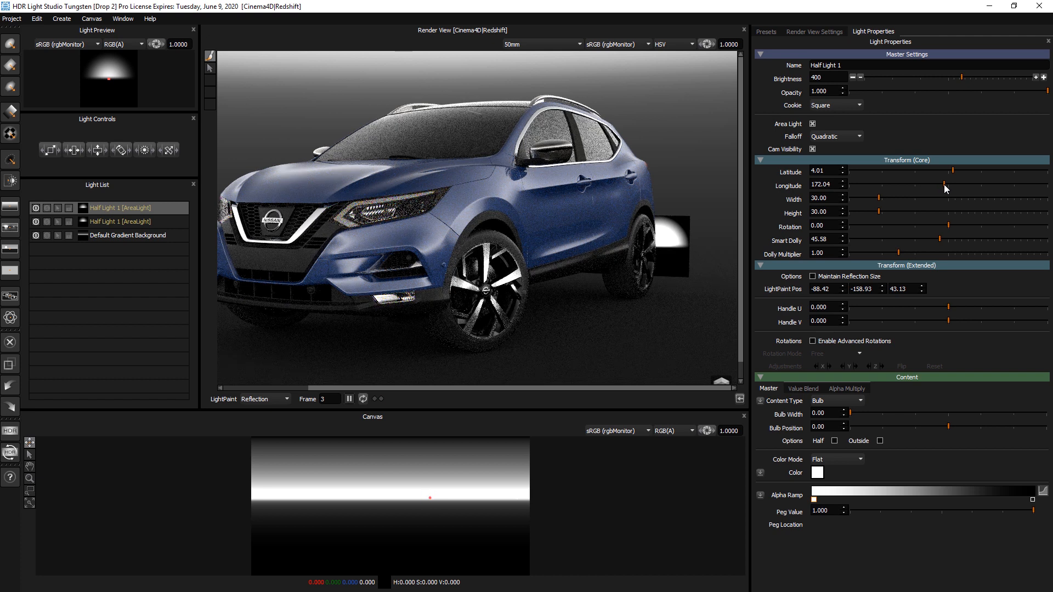
{"action": "left_click", "coordinate": [912, 185]}
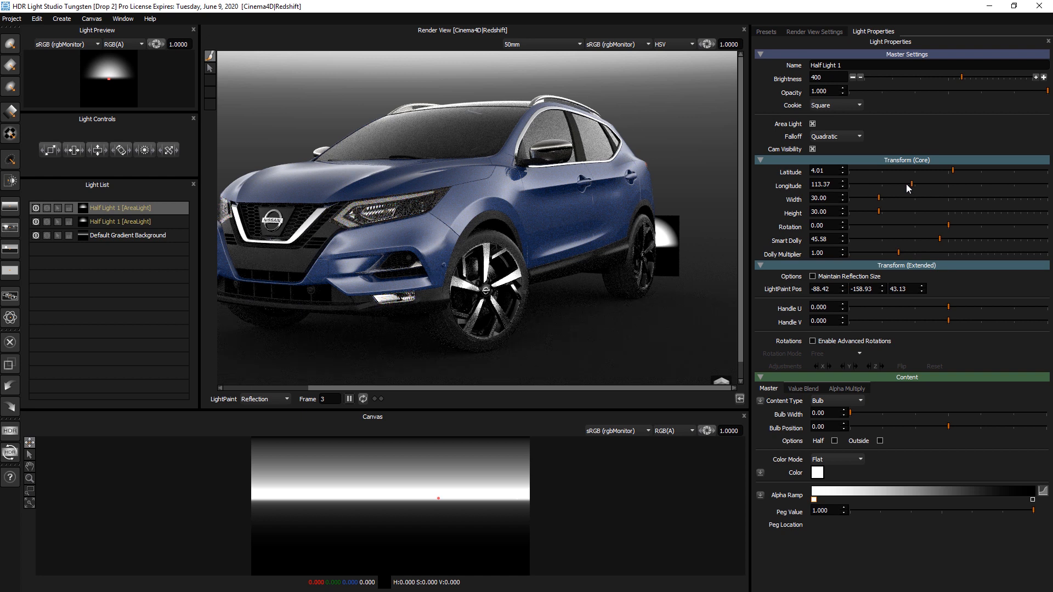
{"action": "left_click", "coordinate": [906, 185]}
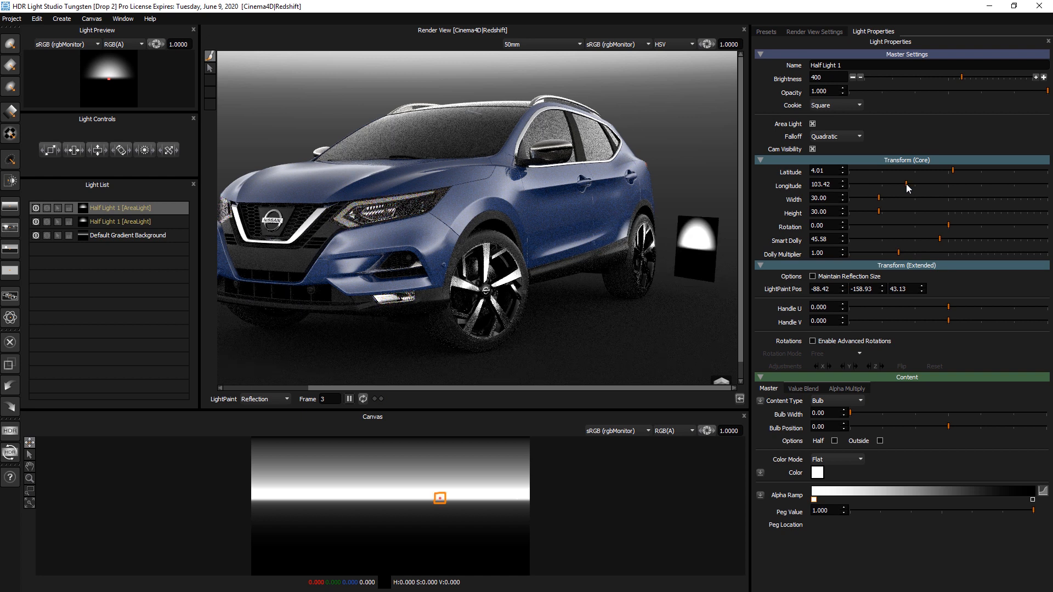
{"action": "left_click", "coordinate": [910, 185]}
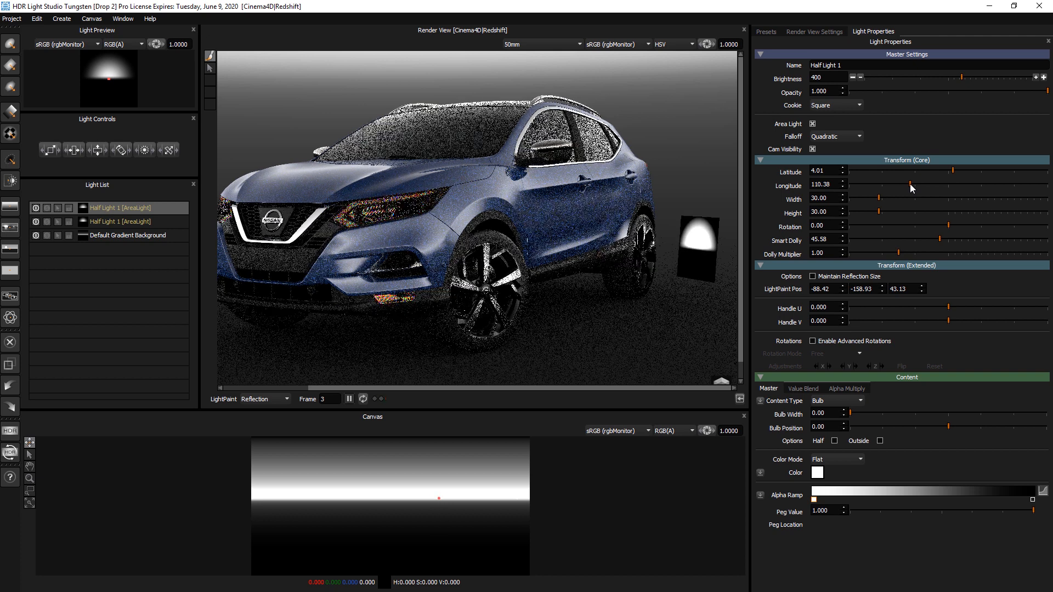
{"action": "left_click_drag", "start_coordinate": [911, 184], "coordinate": [926, 184]}
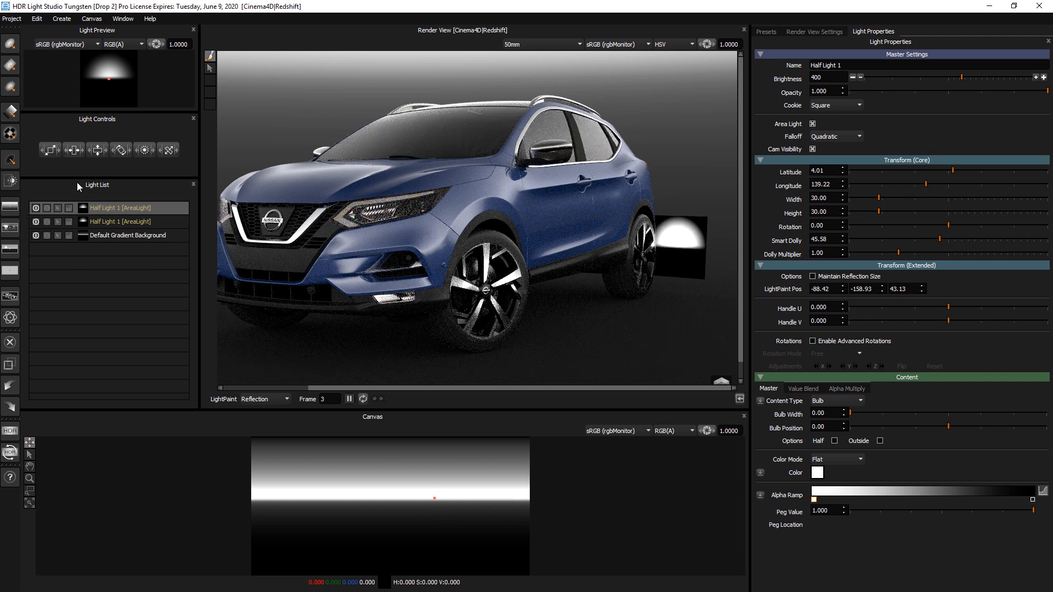
Solo the rear-wheel light to set its latitude to 14.92, then hide it from the camera and unsolo it
{"action": "left_click", "coordinate": [47, 208]}
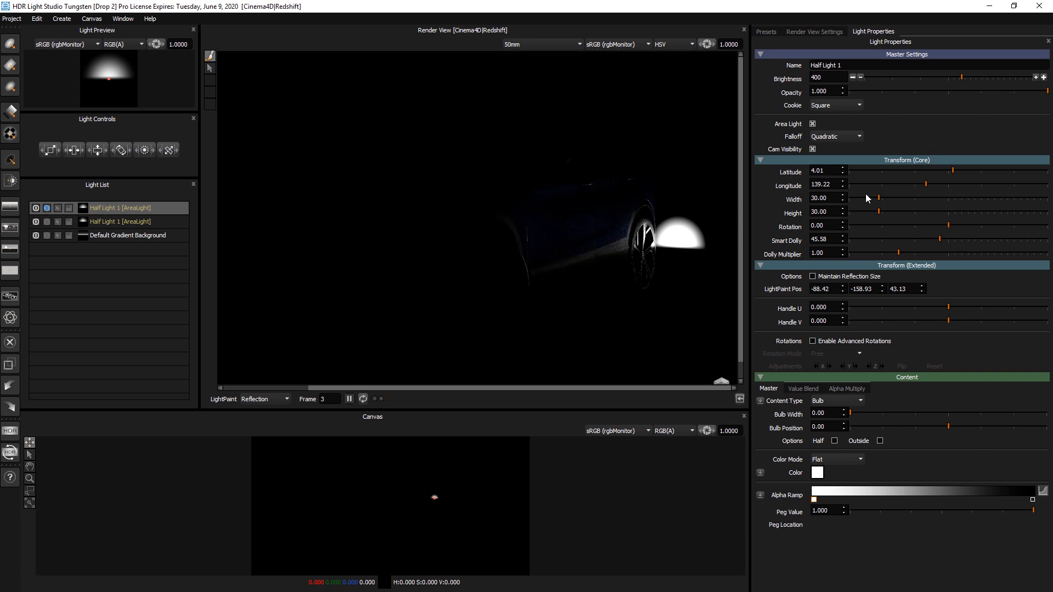
{"action": "left_click_drag", "start_coordinate": [952, 171], "coordinate": [965, 170]}
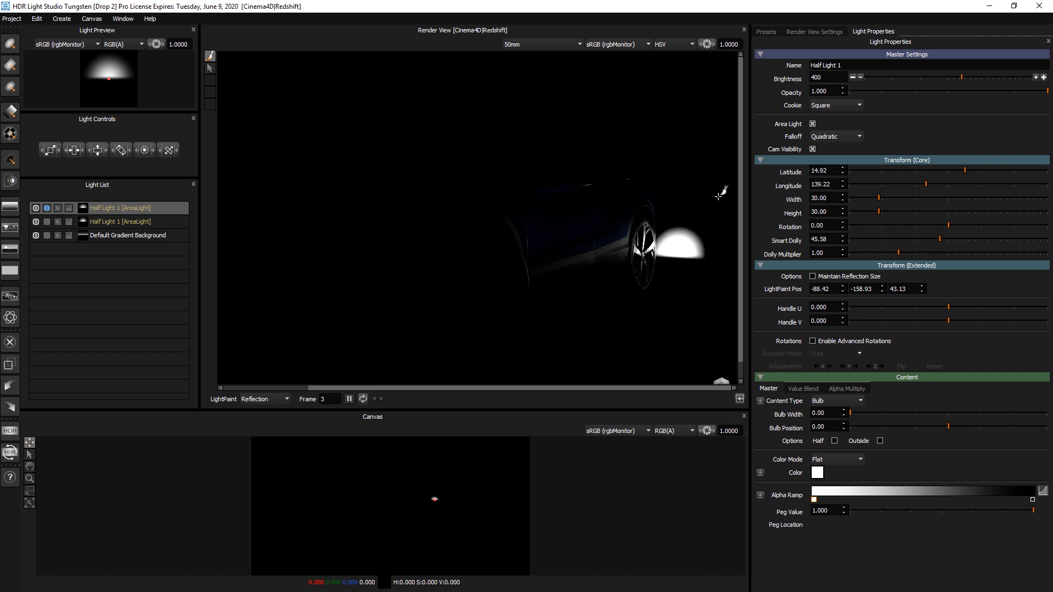
{"action": "left_click", "coordinate": [813, 150]}
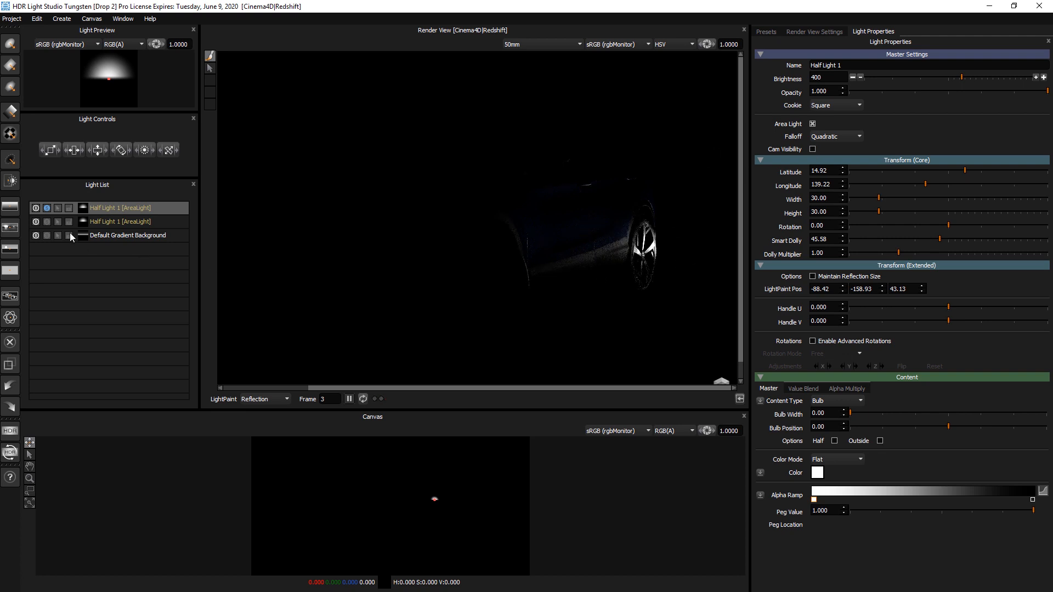
{"action": "left_click", "coordinate": [47, 208]}
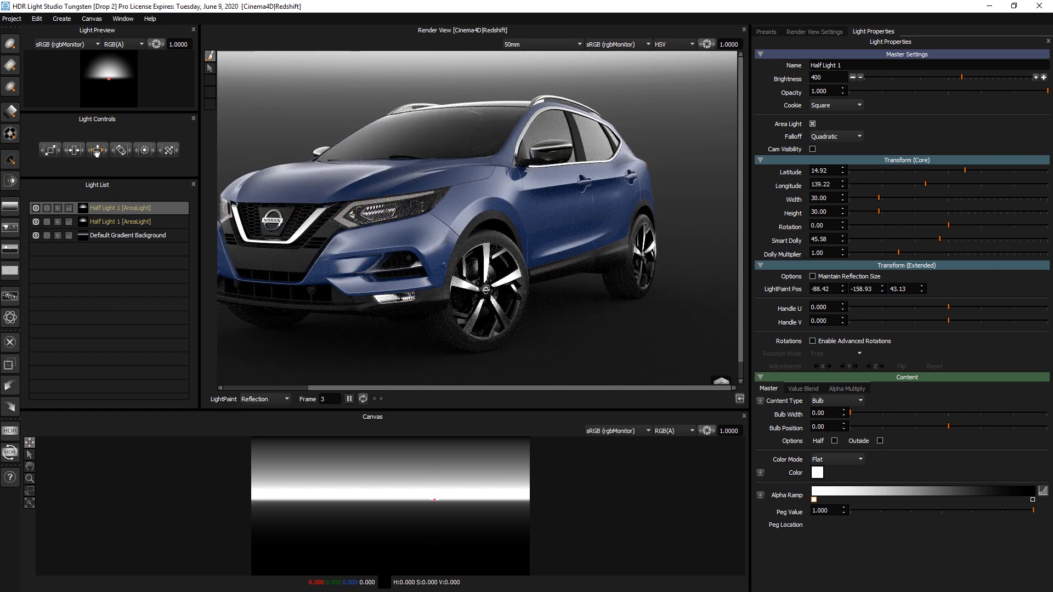
Widen the rear-wheel light to 49 with camera visibility on, then hide it from the camera again
{"action": "left_click", "coordinate": [812, 150]}
{"action": "mouse_move", "coordinate": [74, 151]}
{"action": "left_mouse_down"}
{"action": "mouse_move", "coordinate": [103, 153]}
{"action": "mouse_move", "coordinate": [86, 153]}
{"action": "left_mouse_up"}
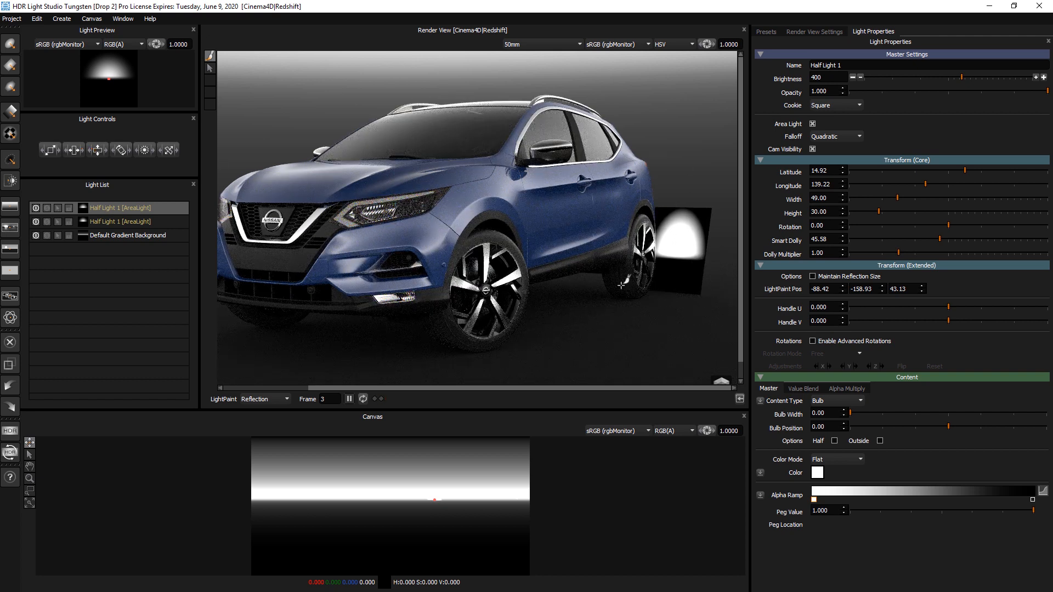
{"action": "left_click", "coordinate": [812, 149]}
{"action": "left_click_drag", "start_coordinate": [675, 387], "coordinate": [641, 391]}
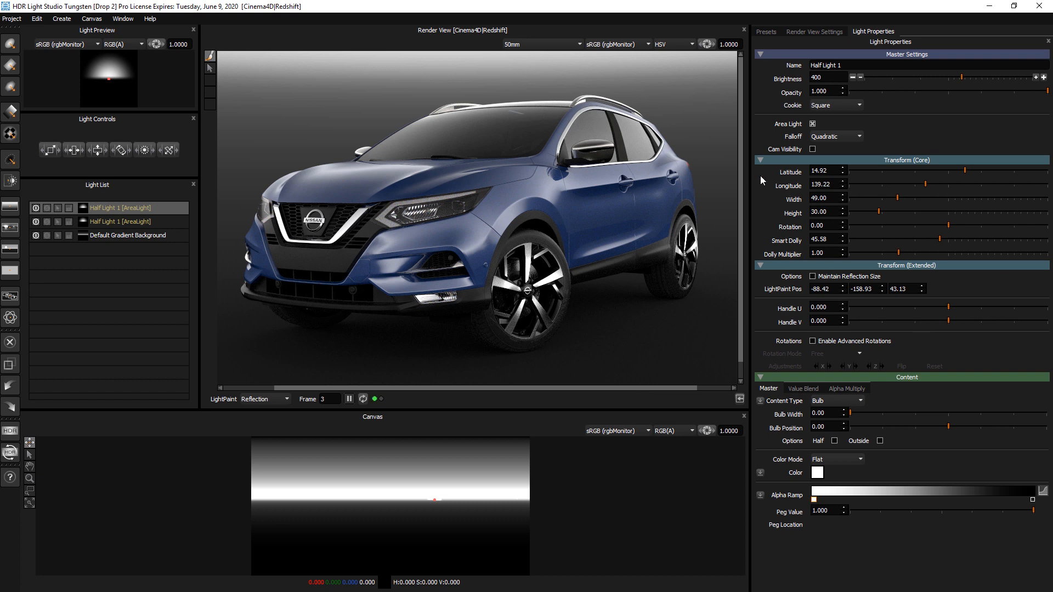
Add a Round Light and set its width and height to 8
{"action": "left_click", "coordinate": [11, 44]}
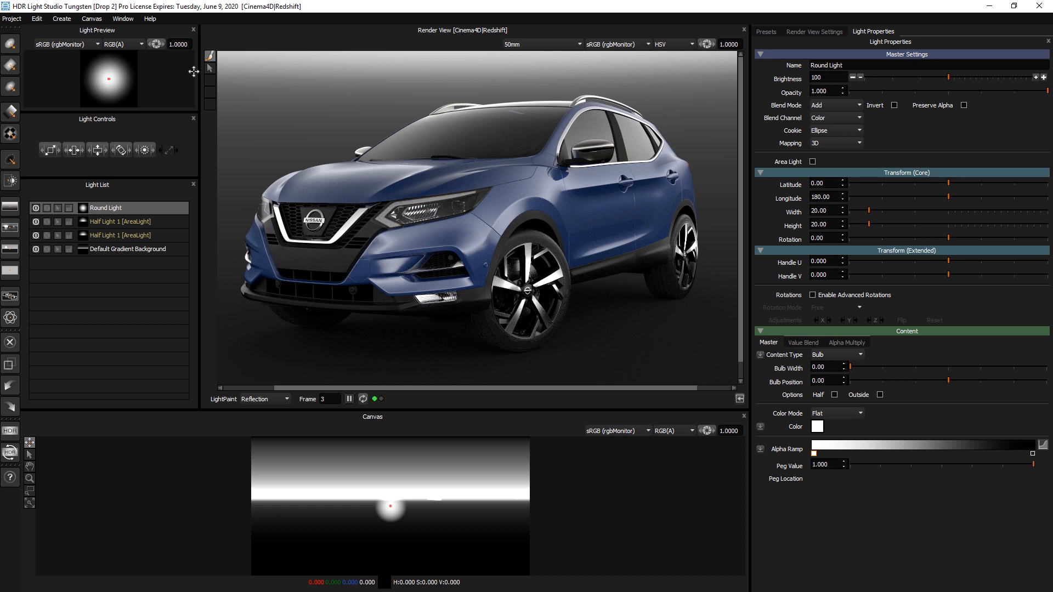
{"action": "left_click_drag", "start_coordinate": [829, 211], "coordinate": [795, 212]}
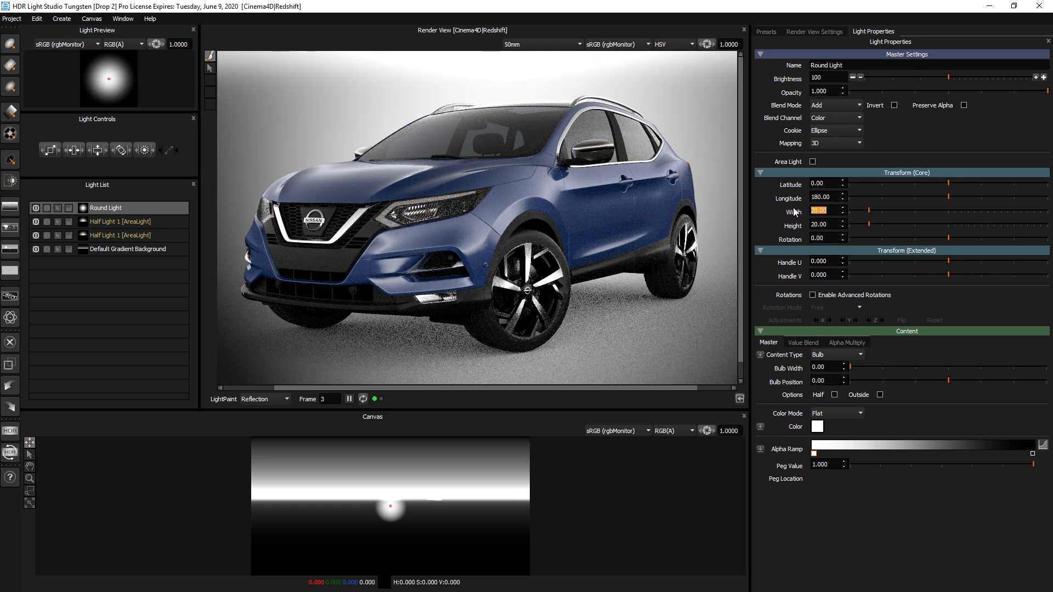
{"action": "type", "text": "8"}
{"action": "key", "text": "Tab"}
{"action": "type", "text": "8"}
{"action": "key", "text": "Tab"}
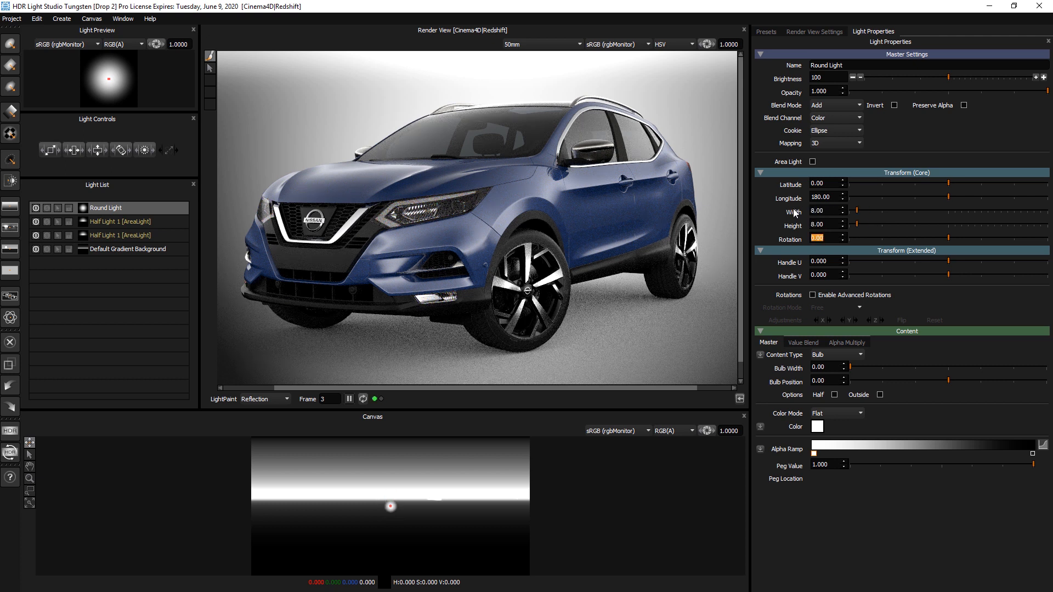
Light paint Round Light onto the car at latitude -63.31 and longitude 91.91, and set its brightness to 10000
{"action": "left_click", "coordinate": [605, 144]}
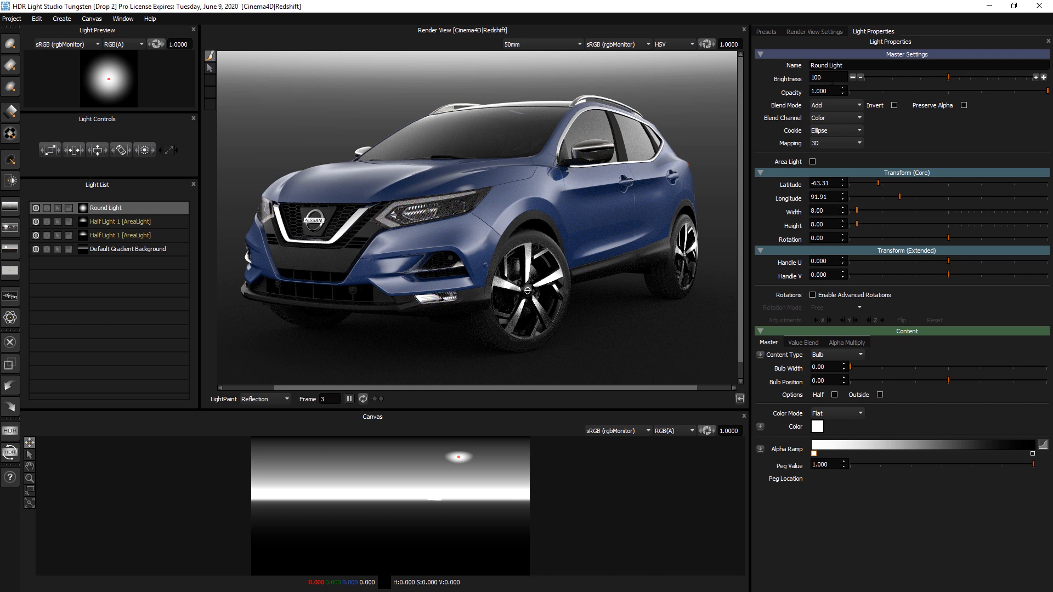
{"action": "type", "text": "00"}
{"action": "key", "text": "Return"}
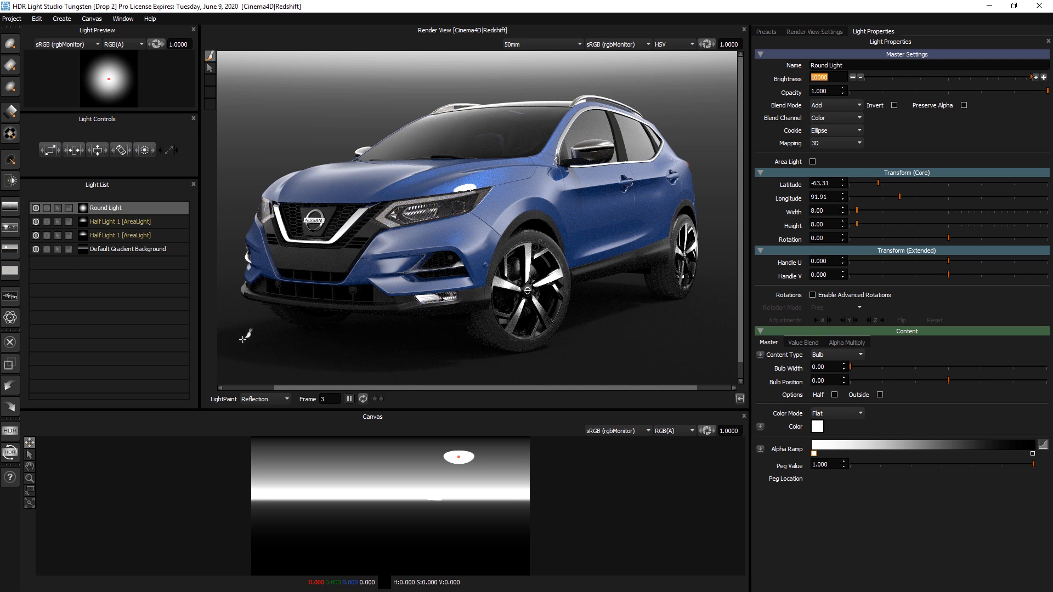
Solo Round Light, move it on the canvas to latitude -50.31 and longitude 90.71, halve its brightness to 5000 and unsolo it
{"action": "left_click", "coordinate": [47, 209]}
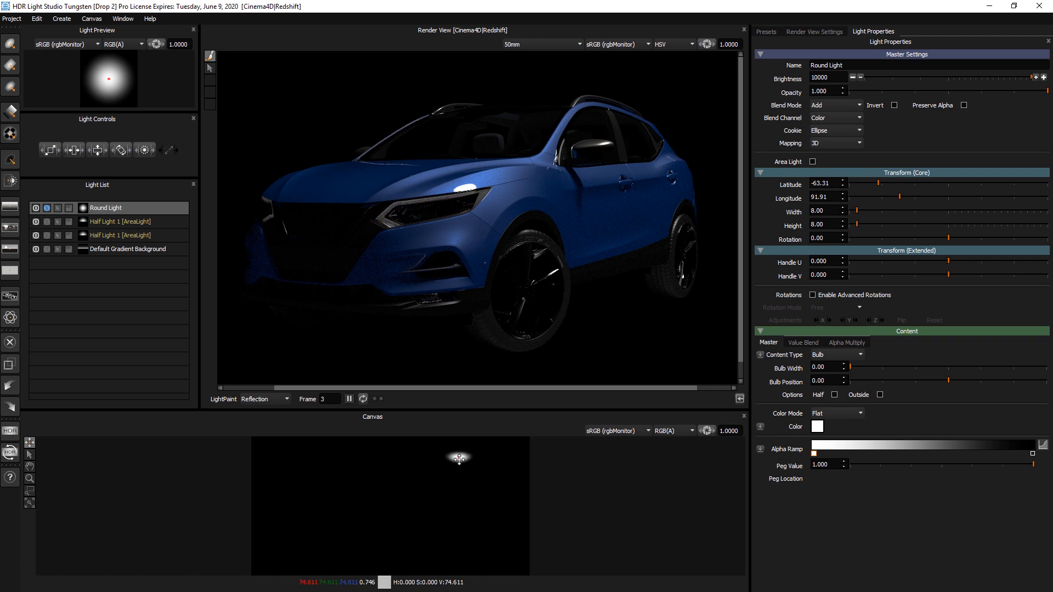
{"action": "left_click_drag", "start_coordinate": [459, 458], "coordinate": [459, 461]}
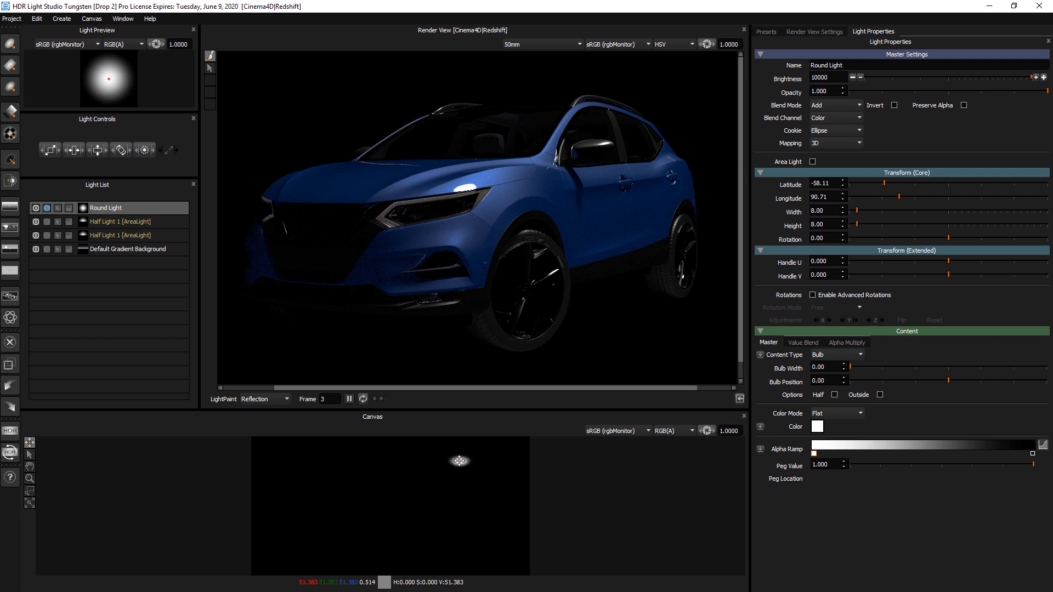
{"action": "left_click_drag", "start_coordinate": [459, 461], "coordinate": [460, 466]}
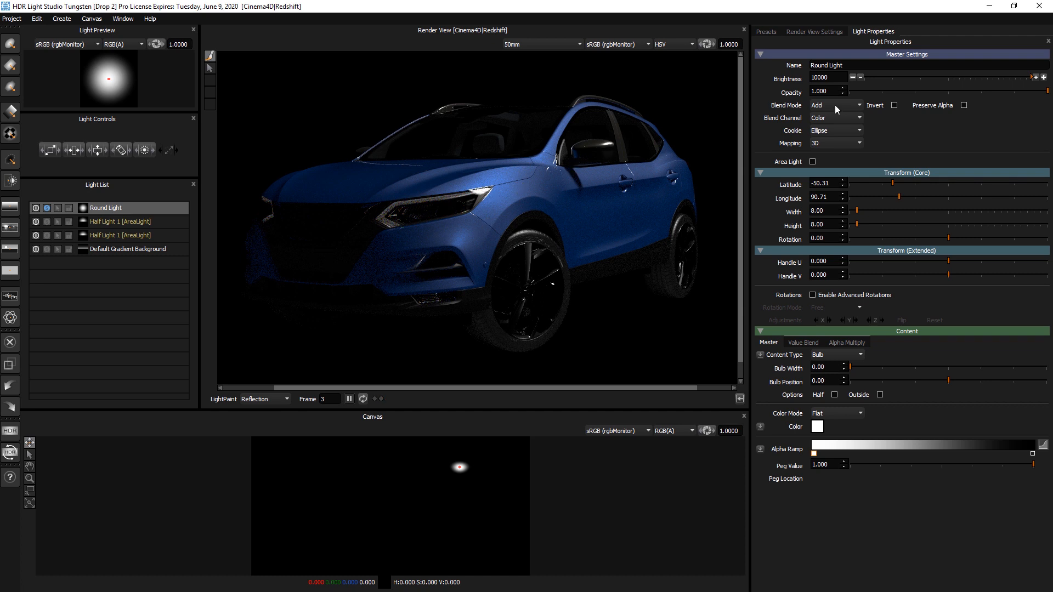
{"action": "left_click", "coordinate": [853, 77]}
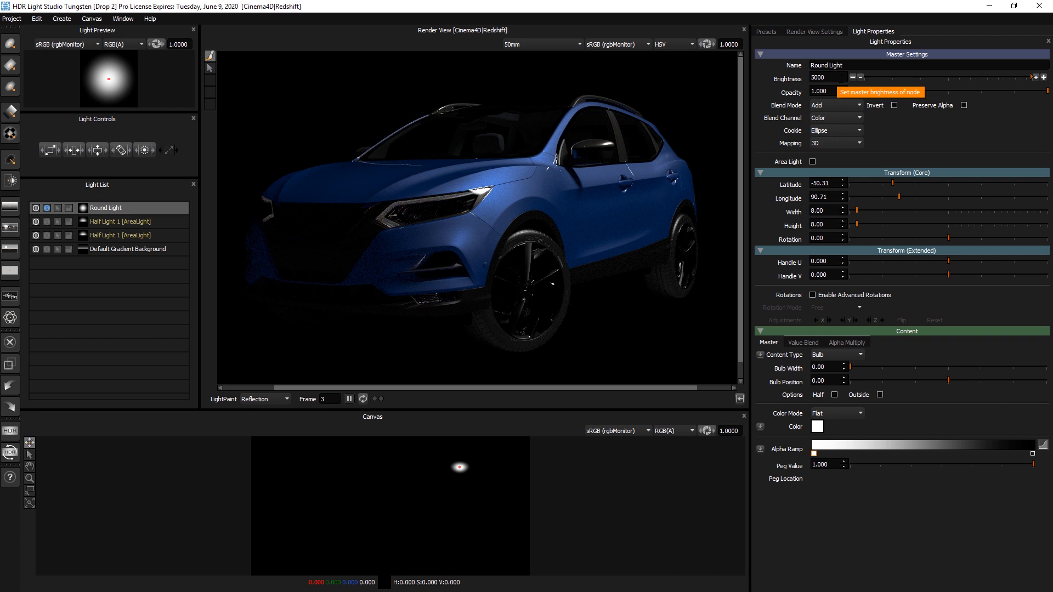
{"action": "left_click", "coordinate": [47, 207]}
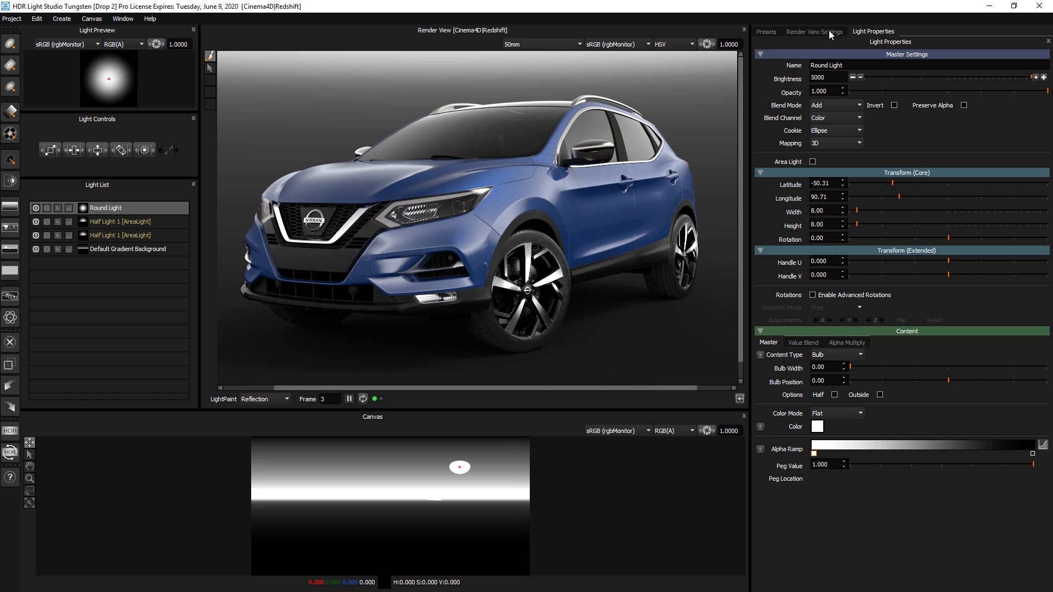
Switch light painting to Rim and place the Softer Square studio light preset on the car's hood, at latitude 1.74 and longitude 182.05
{"action": "left_click", "coordinate": [772, 33]}
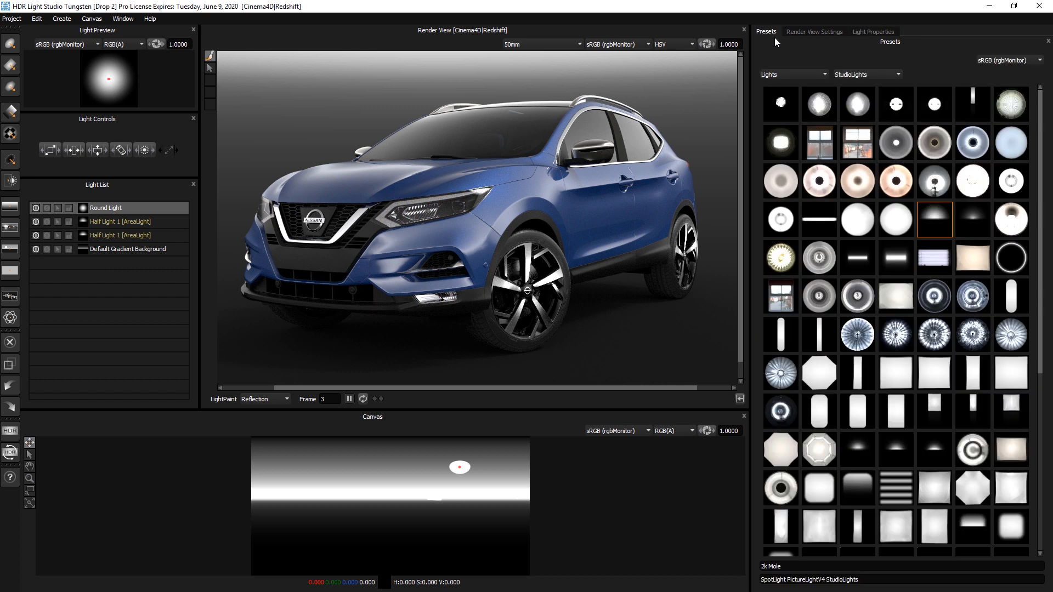
{"action": "scroll", "coordinate": [848, 277], "scroll_direction": "down", "scroll_amount": 1}
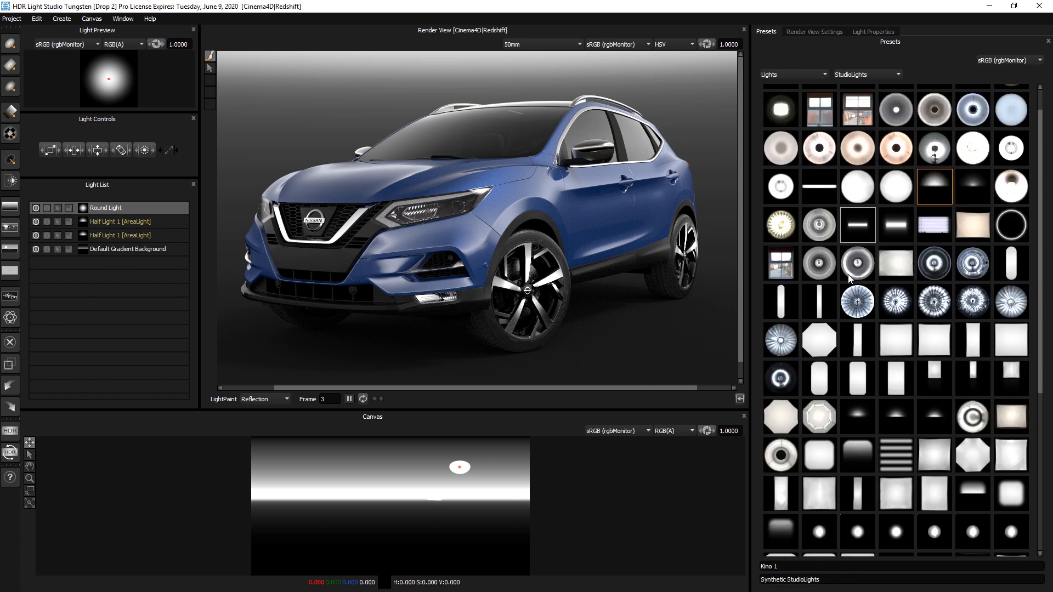
{"action": "scroll", "coordinate": [849, 277], "scroll_direction": "down", "scroll_amount": 7}
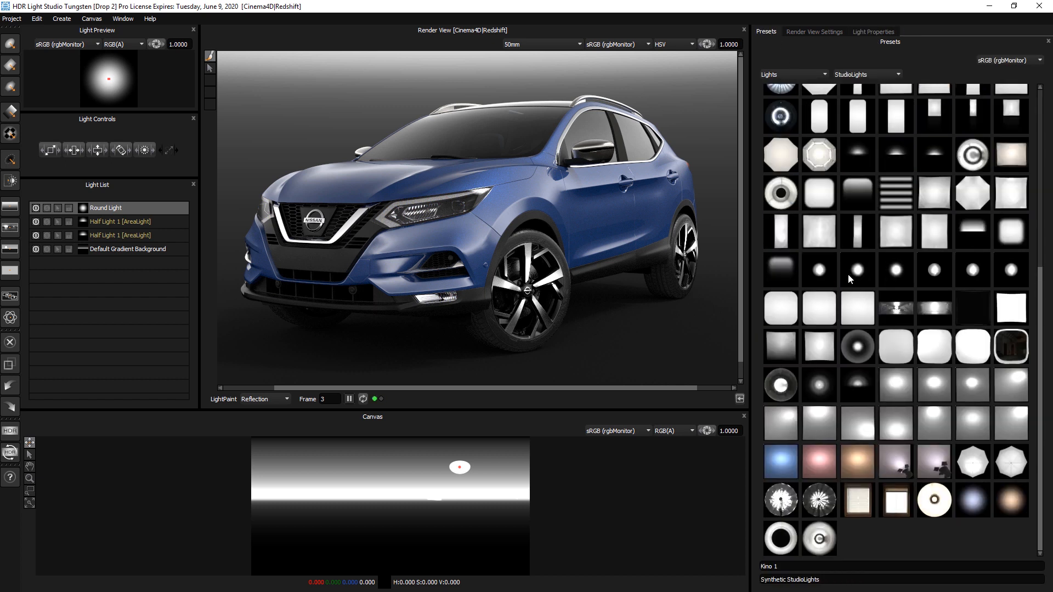
{"action": "scroll", "coordinate": [848, 274], "scroll_direction": "up", "scroll_amount": 3}
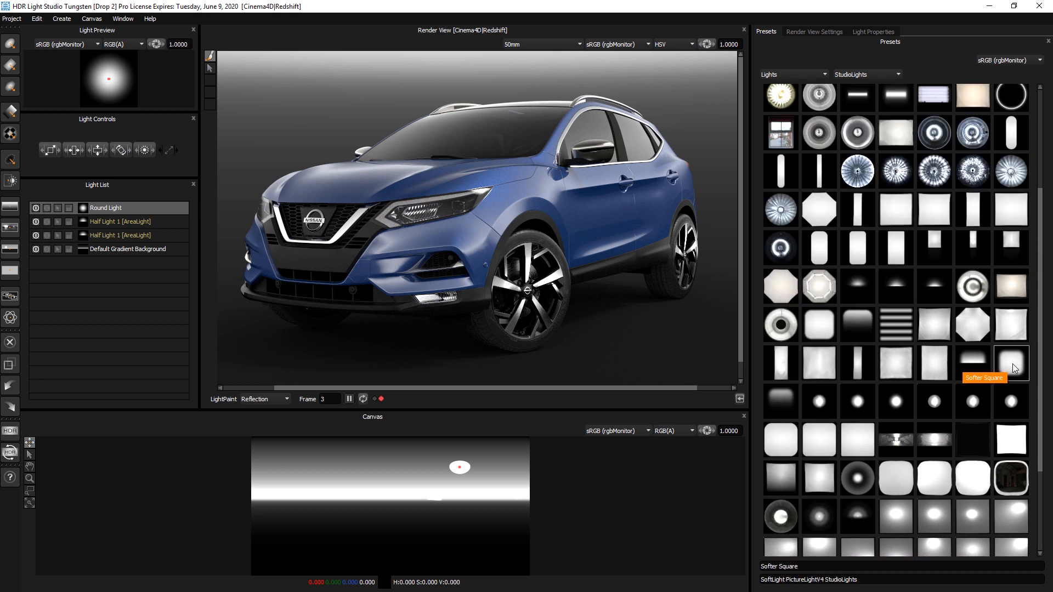
{"action": "left_click", "coordinate": [256, 399]}
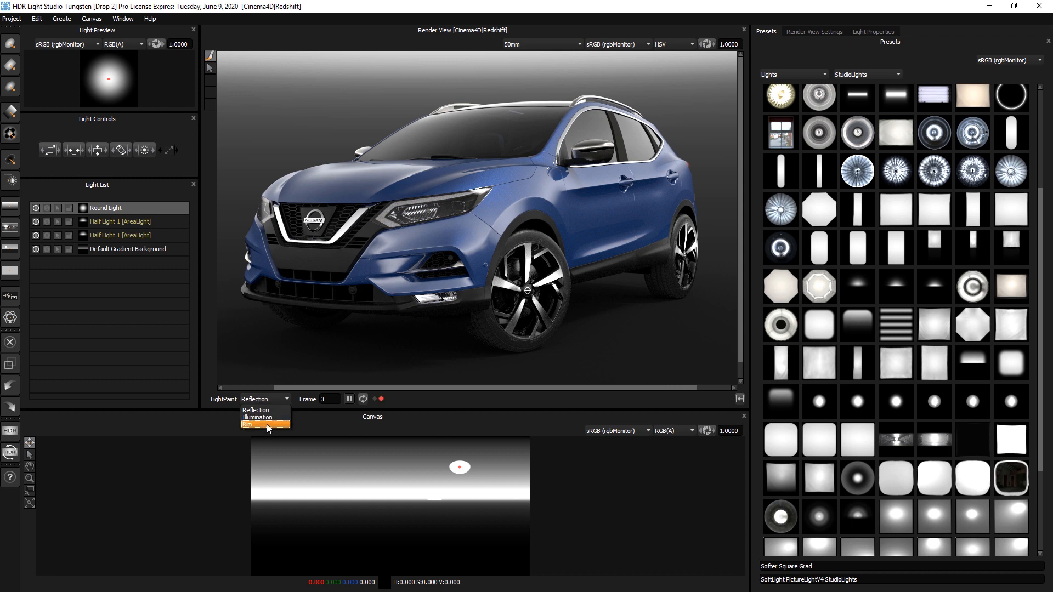
{"action": "left_click_drag", "start_coordinate": [1013, 366], "coordinate": [476, 209]}
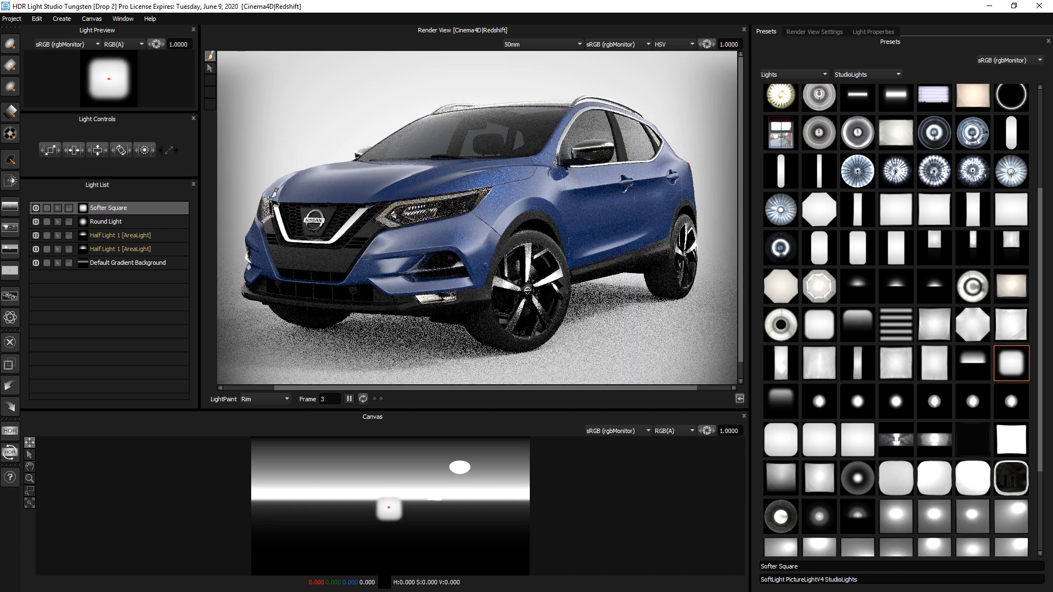
Enlarge the Softer Square light to width 34.50 and height 36.50, and set its brightness to 89
{"action": "left_click_drag", "start_coordinate": [49, 151], "coordinate": [65, 150]}
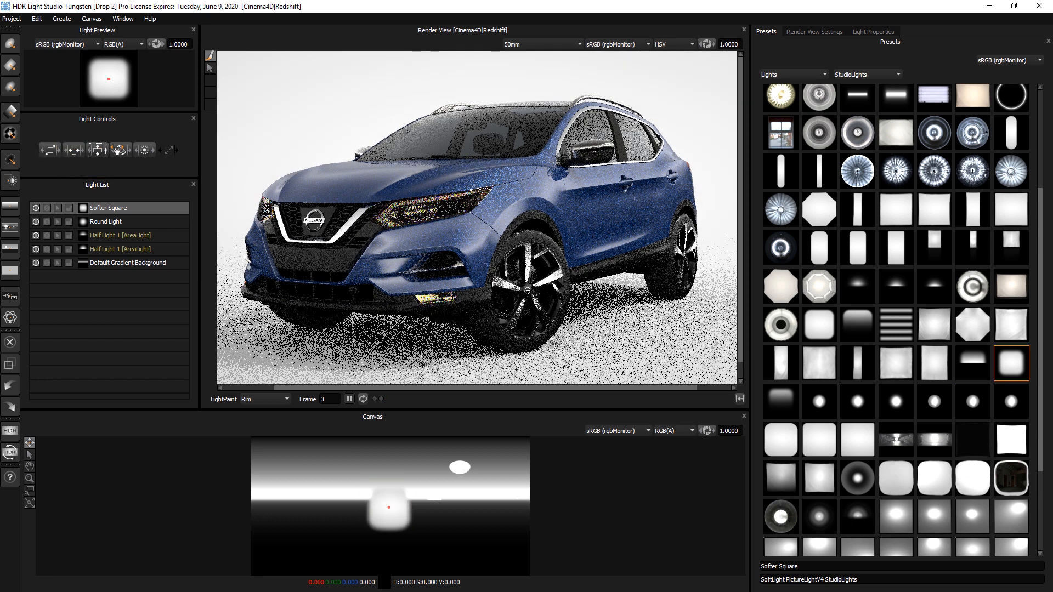
{"action": "left_click", "coordinate": [878, 32]}
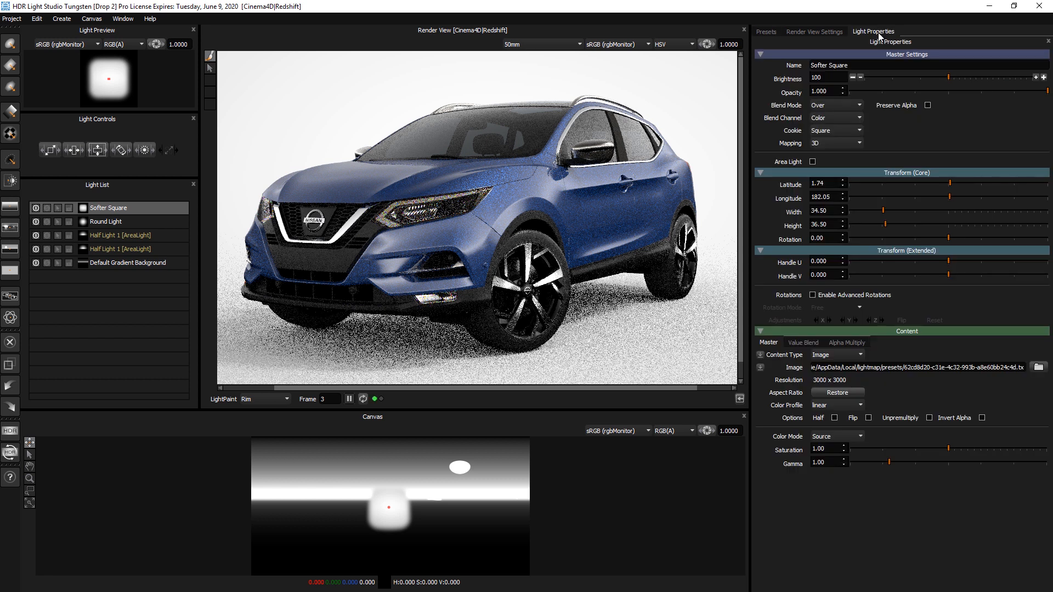
{"action": "left_click", "coordinate": [853, 78]}
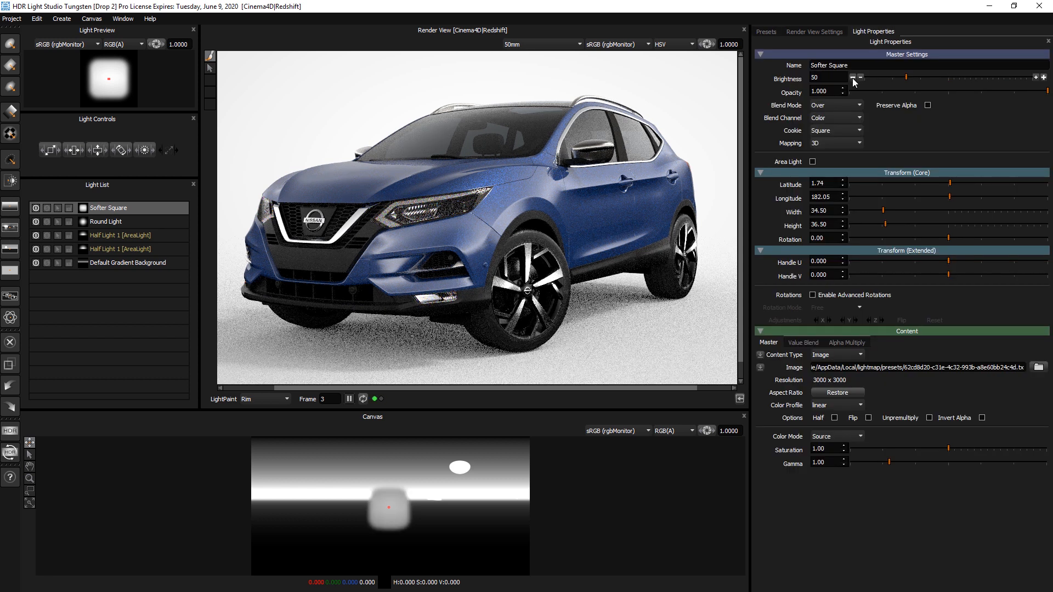
{"action": "left_click", "coordinate": [1036, 77]}
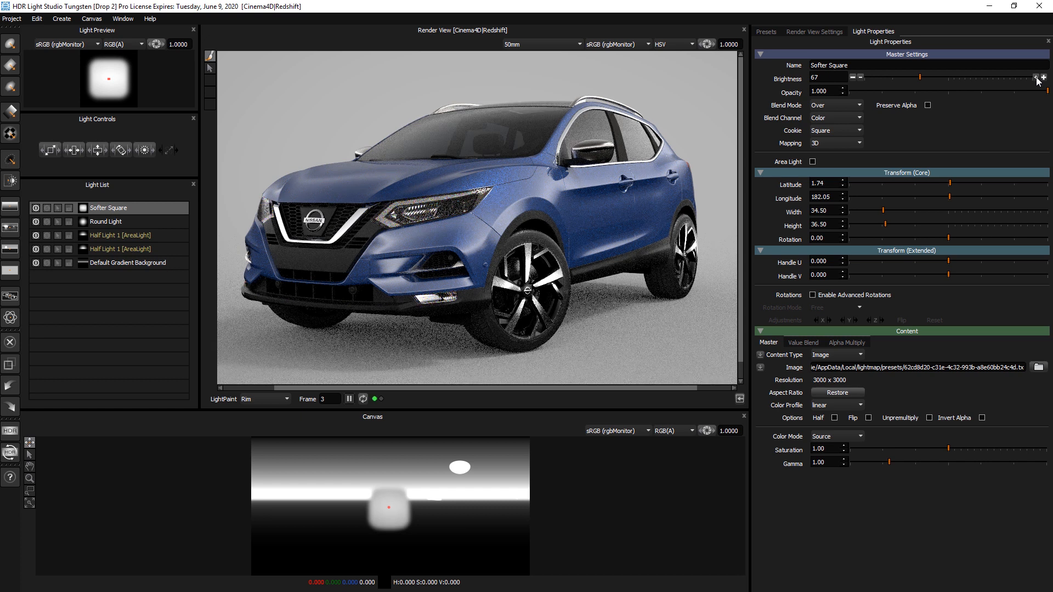
{"action": "left_click", "coordinate": [1036, 77]}
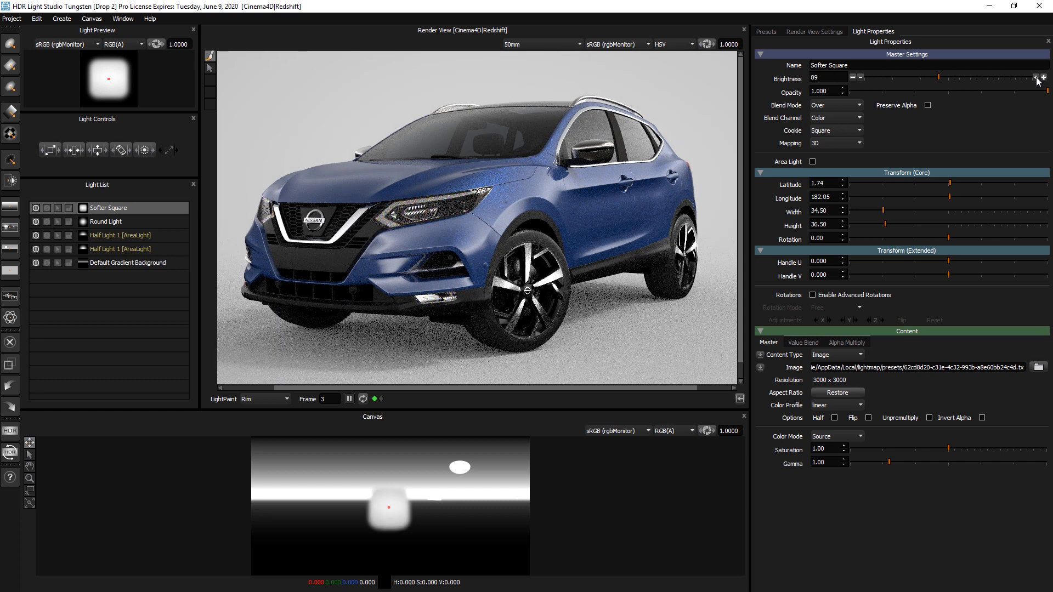
Try brightness 400 and 267 on the Default Gradient Background, and settle on 178
{"action": "left_click_drag", "start_coordinate": [344, 388], "coordinate": [337, 388]}
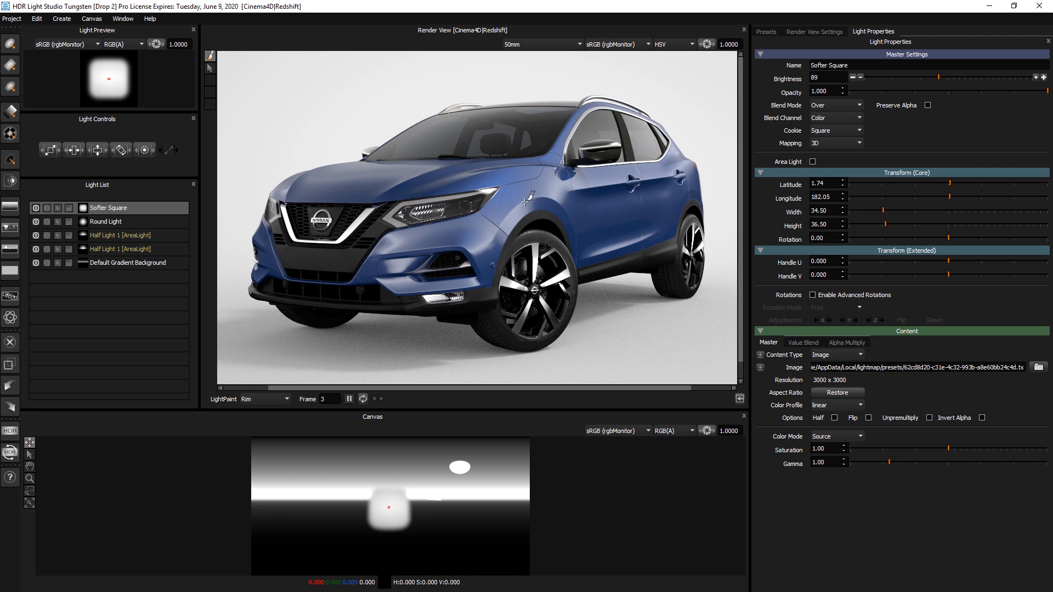
{"action": "left_click", "coordinate": [166, 263]}
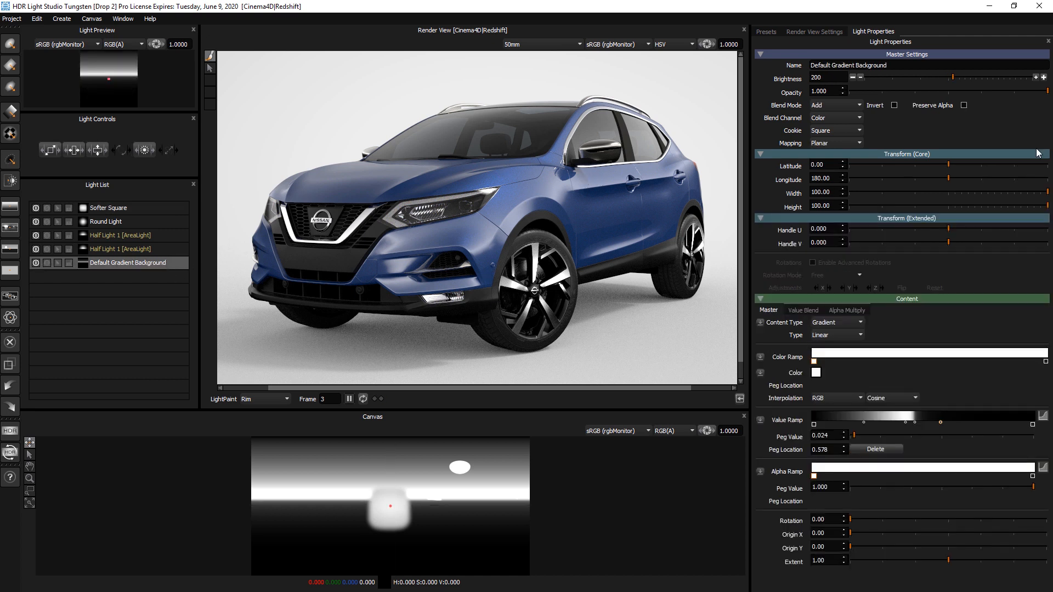
{"action": "left_click", "coordinate": [1043, 78]}
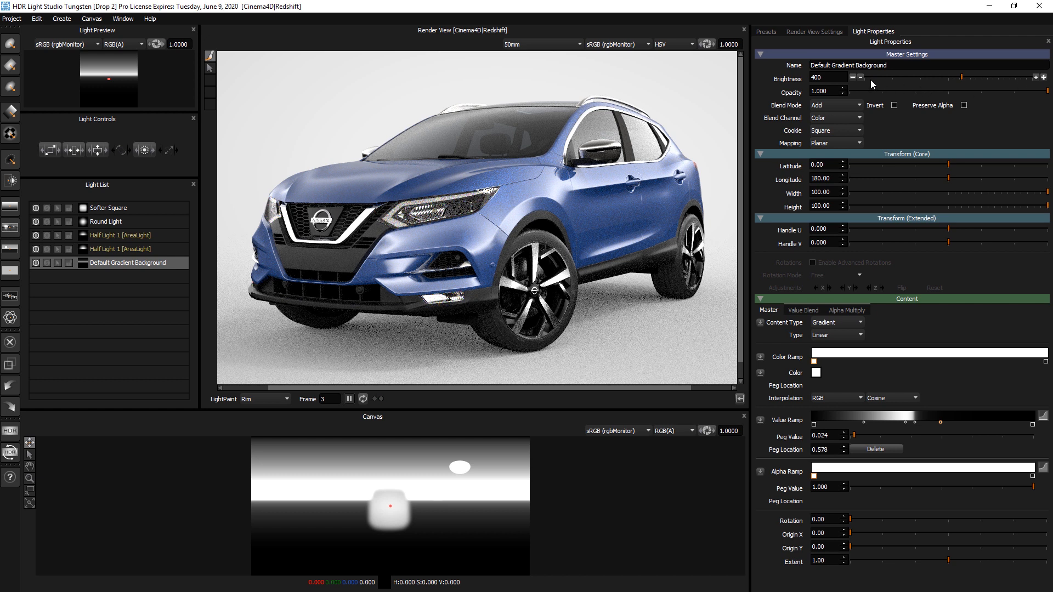
{"action": "left_click", "coordinate": [860, 77]}
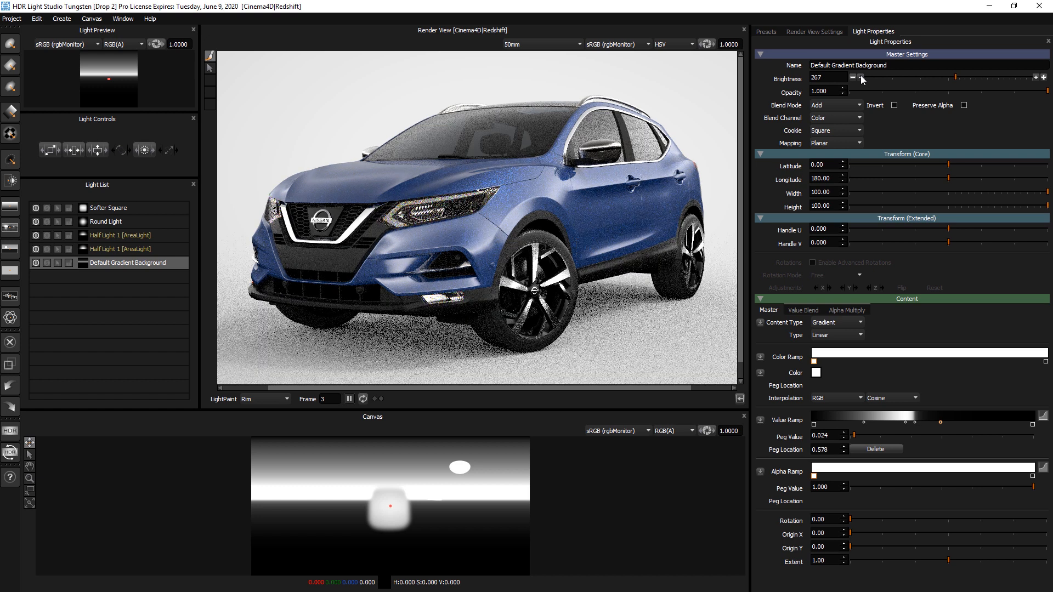
{"action": "left_click", "coordinate": [861, 78]}
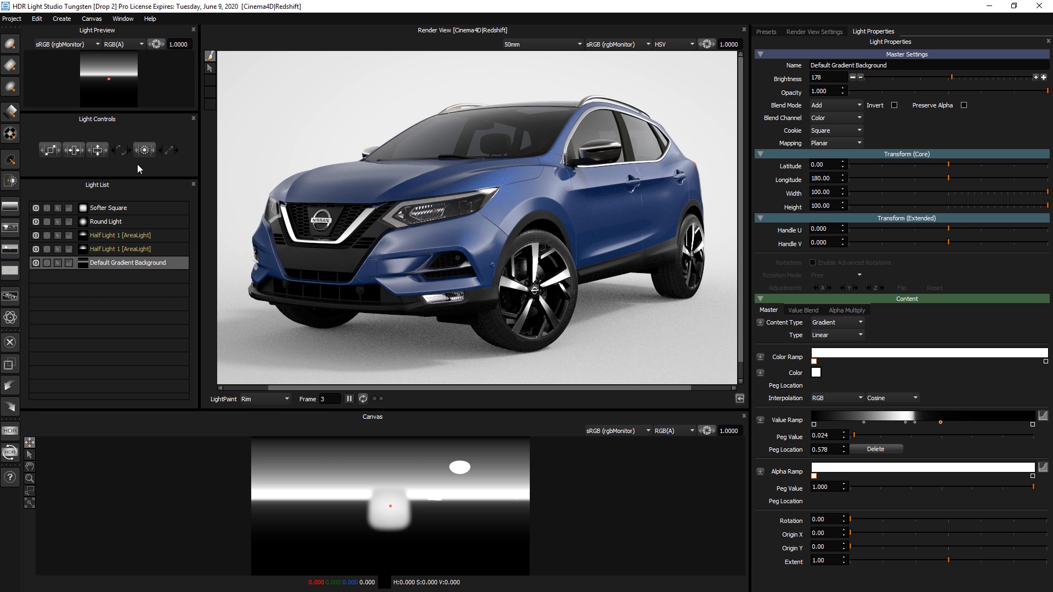
Add a second Round Light and, with Reflection light painting, place it at the windshield's upper edge at latitude -23.90 and longitude 192.68
{"action": "left_click", "coordinate": [9, 44]}
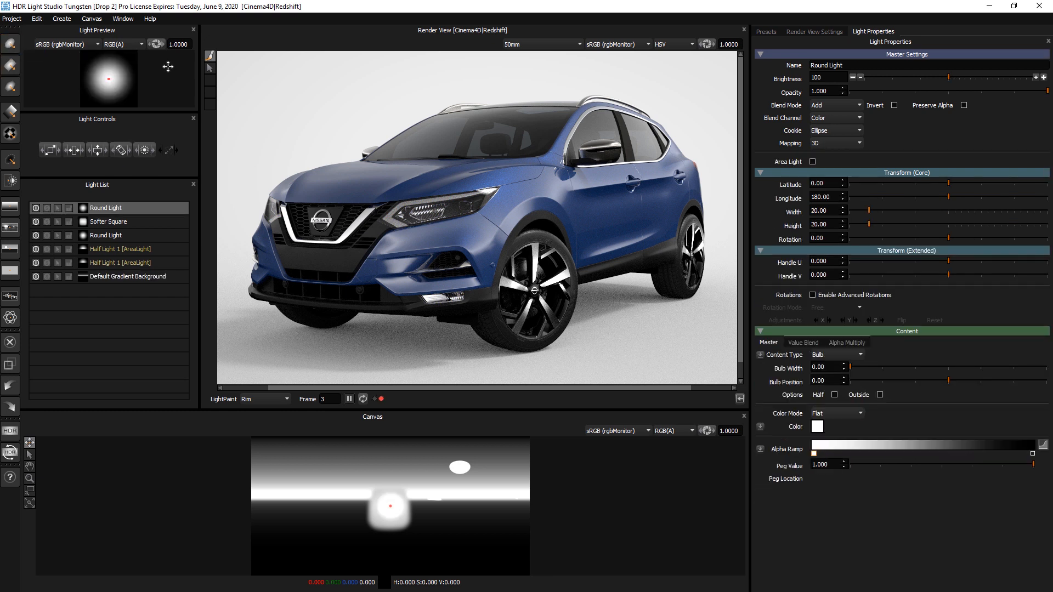
{"action": "left_click", "coordinate": [252, 400]}
{"action": "left_click", "coordinate": [252, 410]}
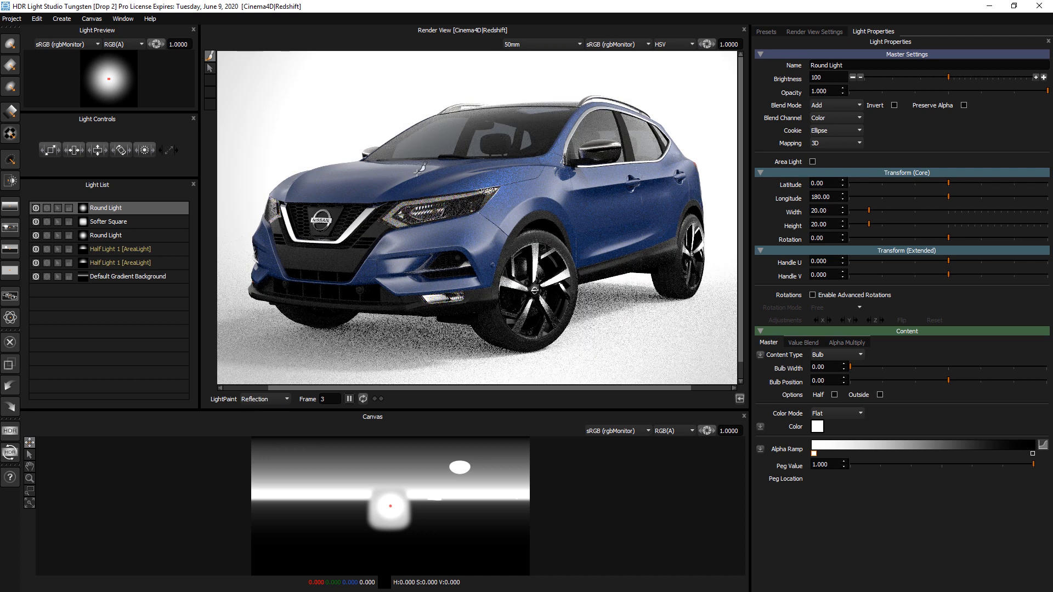
{"action": "left_click", "coordinate": [438, 119]}
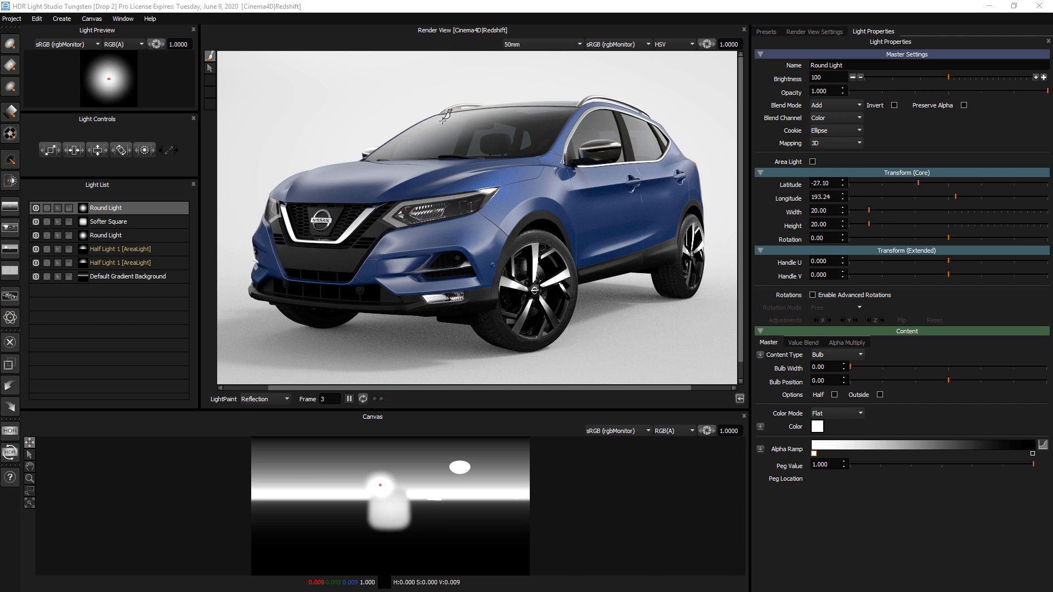
{"action": "left_click", "coordinate": [491, 136]}
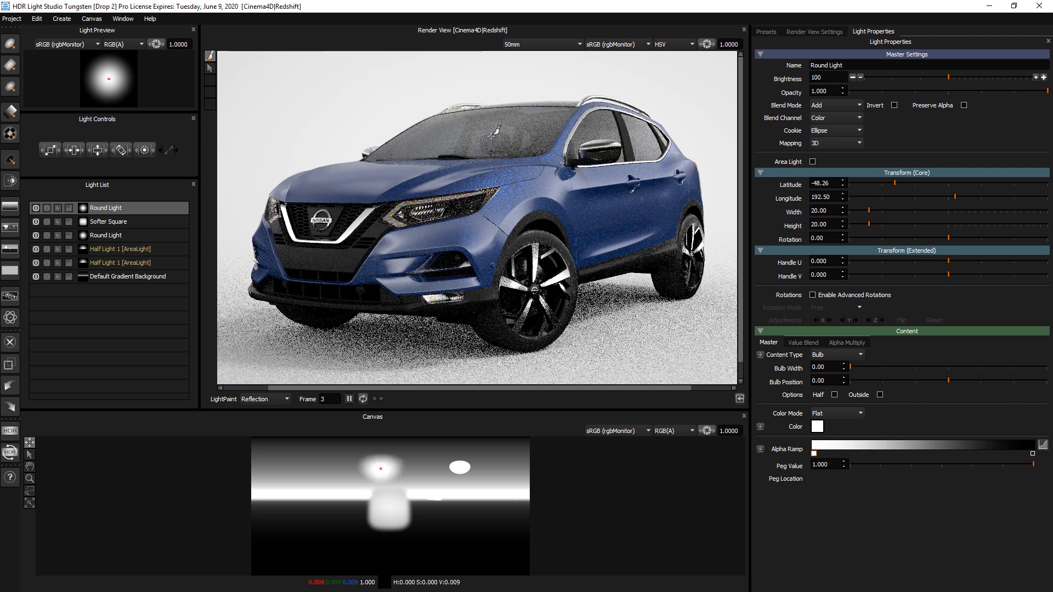
{"action": "left_click", "coordinate": [434, 120]}
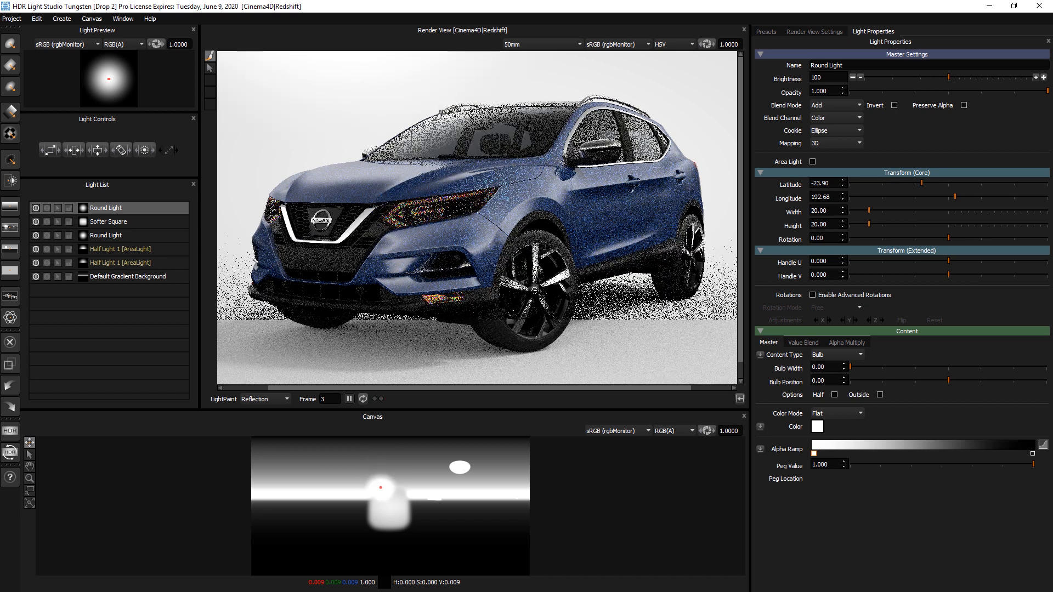
Hide the windshield d_glass_5_pivot in Cinema 4D, and light paint the new Round Light there in HDR Light Studio at latitude 21.08 and longitude 123.65
{"action": "left_click", "coordinate": [988, 9]}
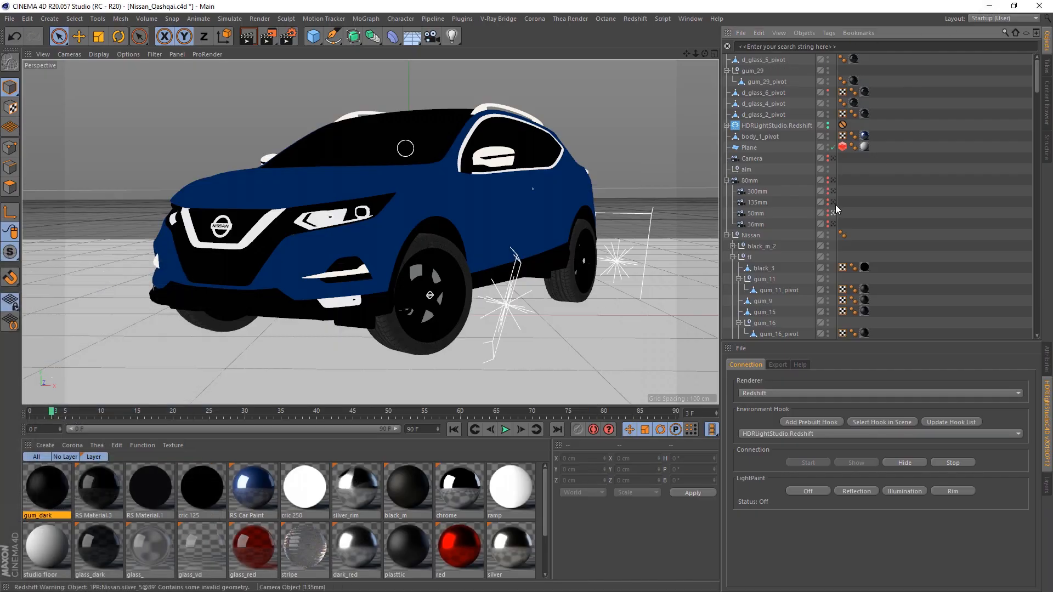
{"action": "left_click", "coordinate": [726, 235]}
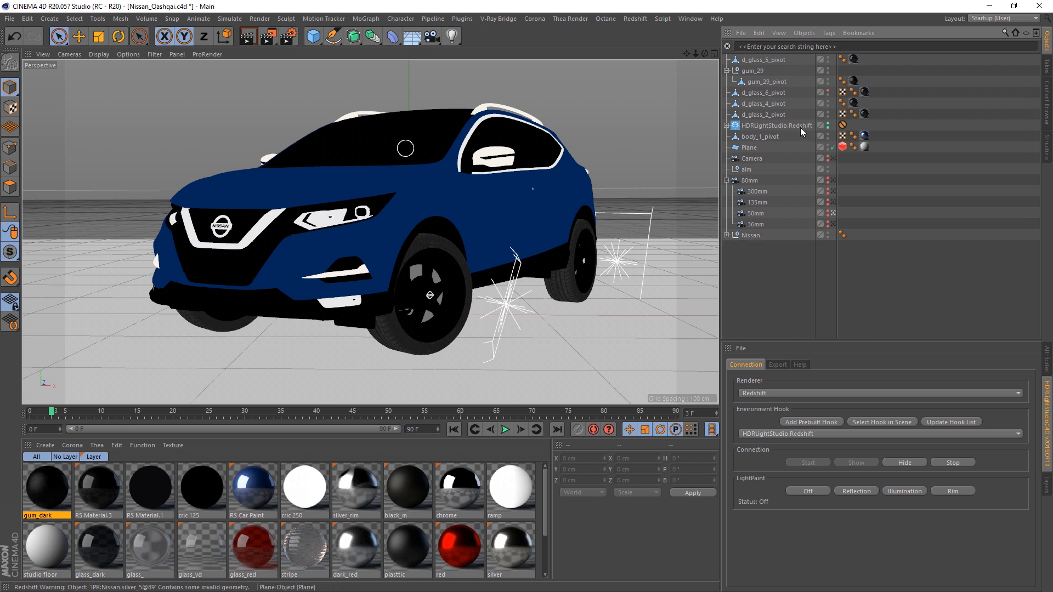
{"action": "left_click", "coordinate": [761, 61]}
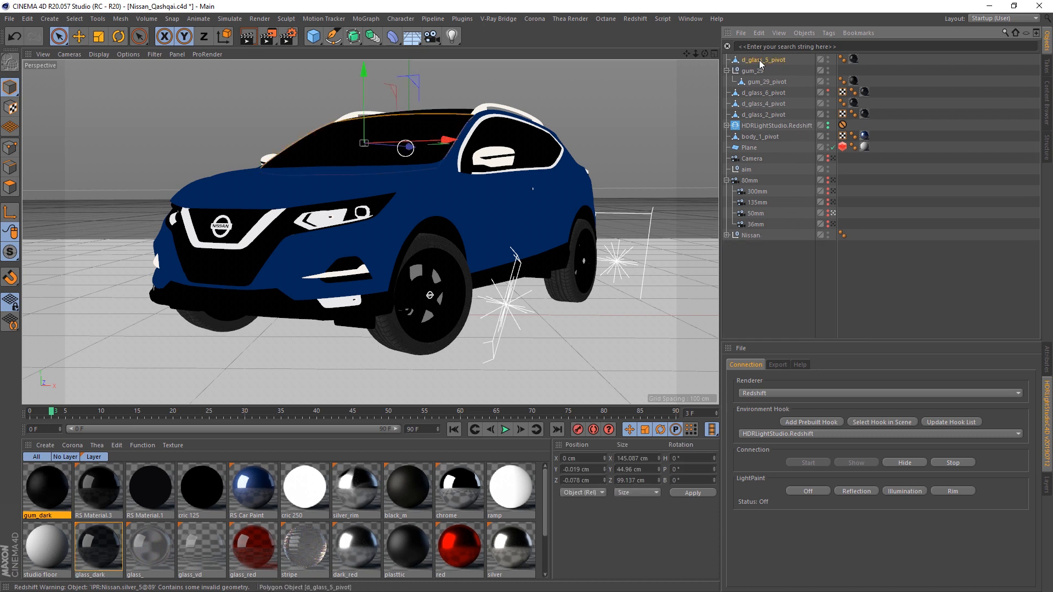
{"action": "left_click", "coordinate": [828, 59]}
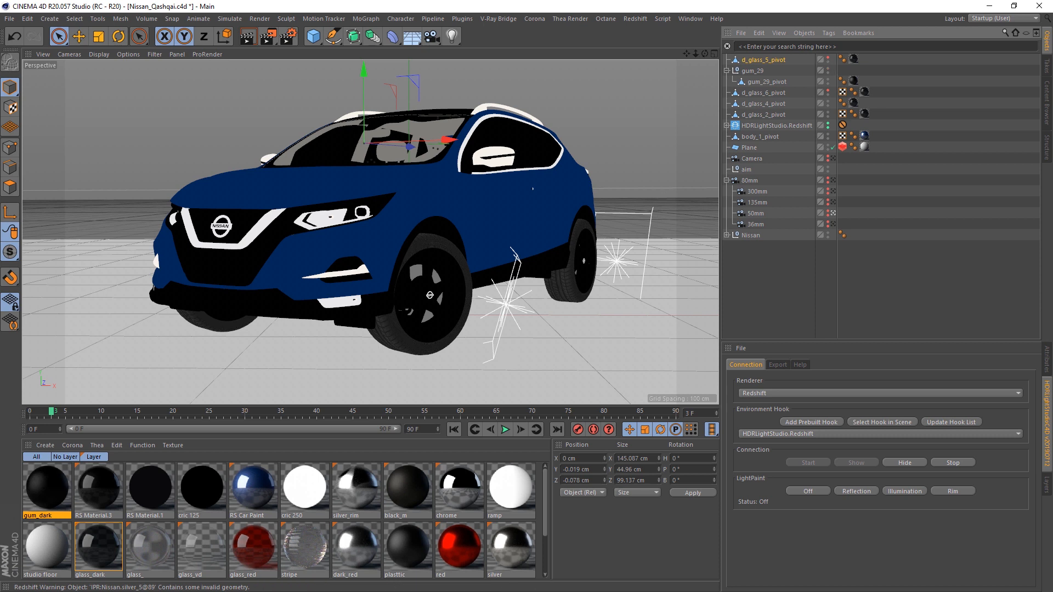
{"action": "key", "text": "alt+Tab"}
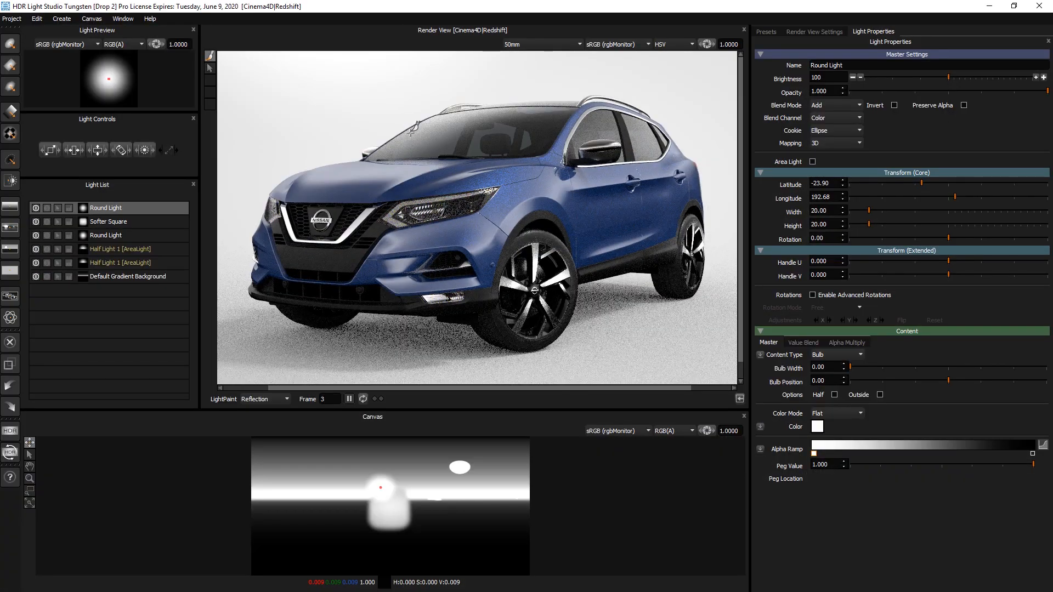
{"action": "left_click", "coordinate": [440, 127]}
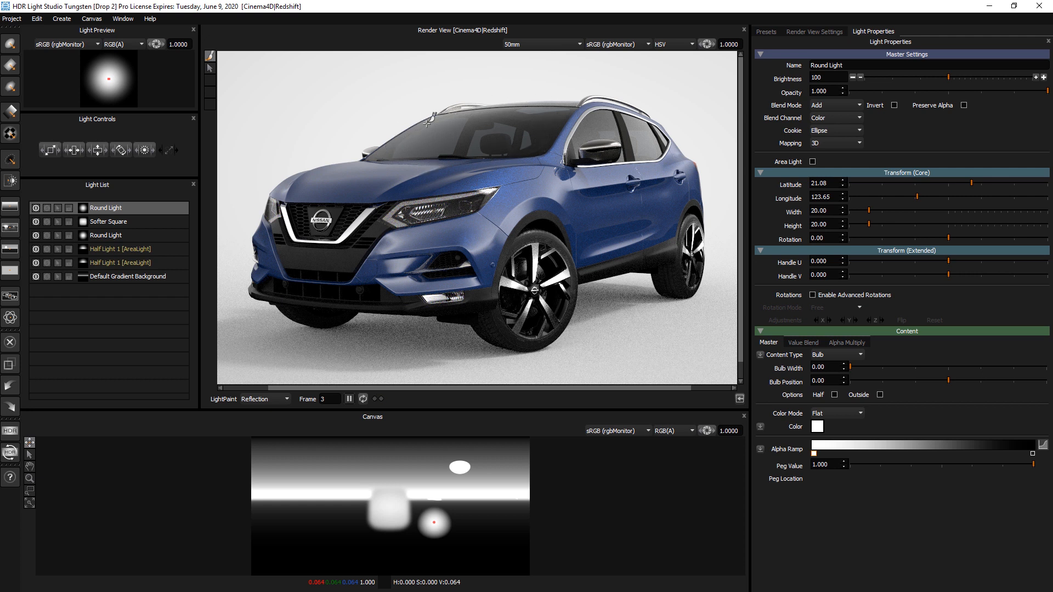
Switch to Cinema 4D, make the windshield d_glass_5_pivot visible again and return to HDR Light Studio
{"action": "left_click", "coordinate": [989, 6]}
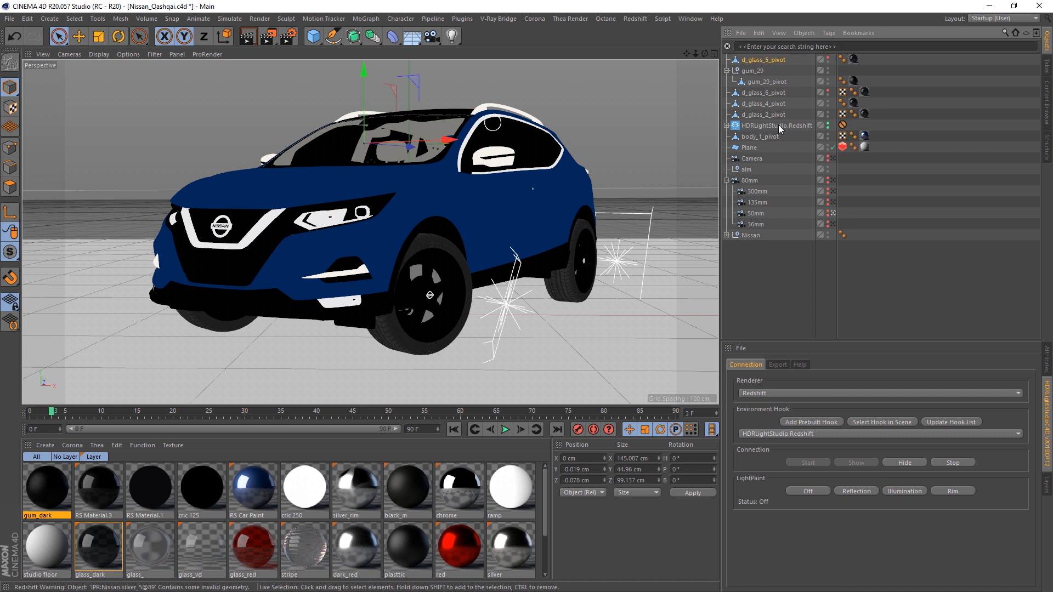
{"action": "left_click", "coordinate": [828, 58]}
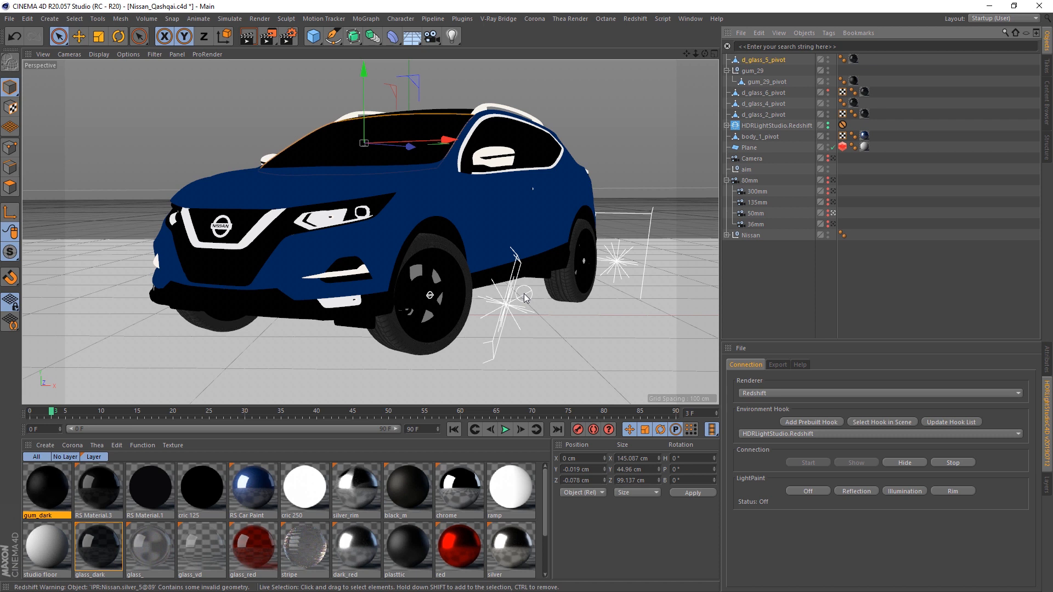
{"action": "key", "text": "alt+Tab"}
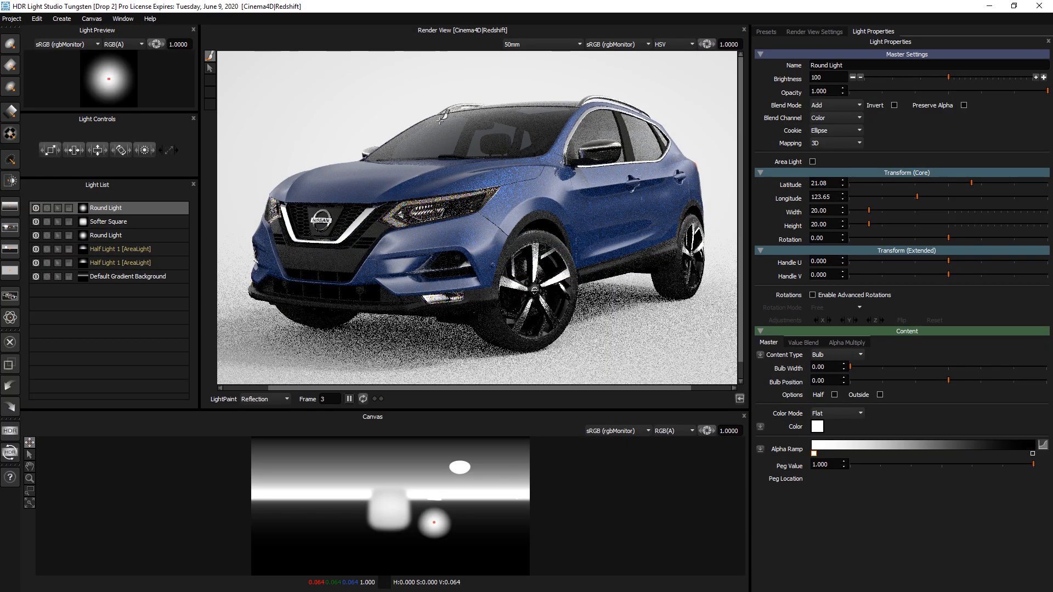
Solo the new Round Light, light paint it onto the windshield edge at latitude -22.28 and longitude 191.32, and resize it to 16.50 by 16.50
{"action": "left_click", "coordinate": [440, 119]}
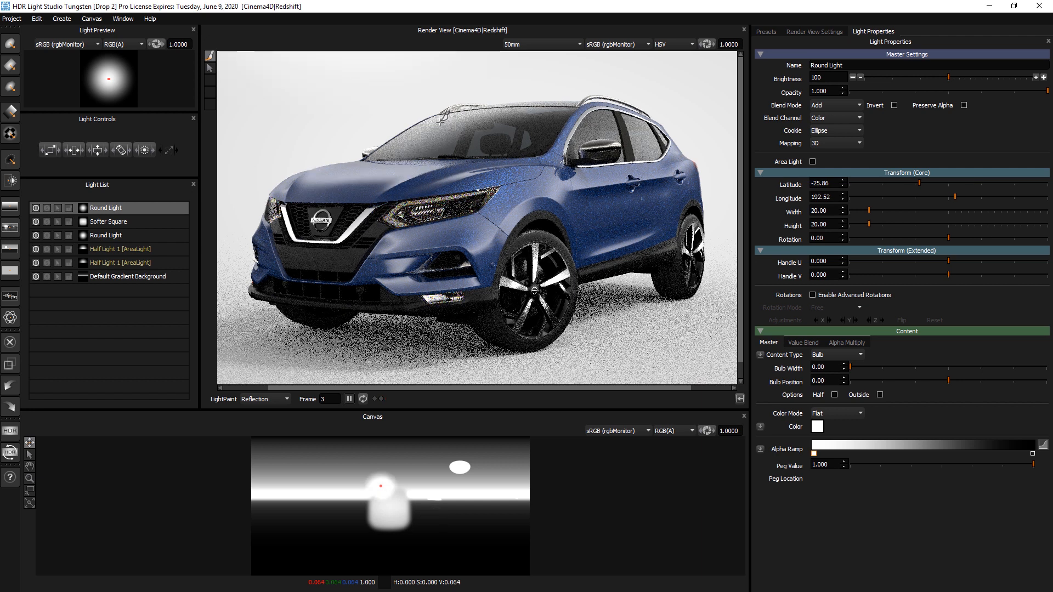
{"action": "left_click", "coordinate": [47, 208]}
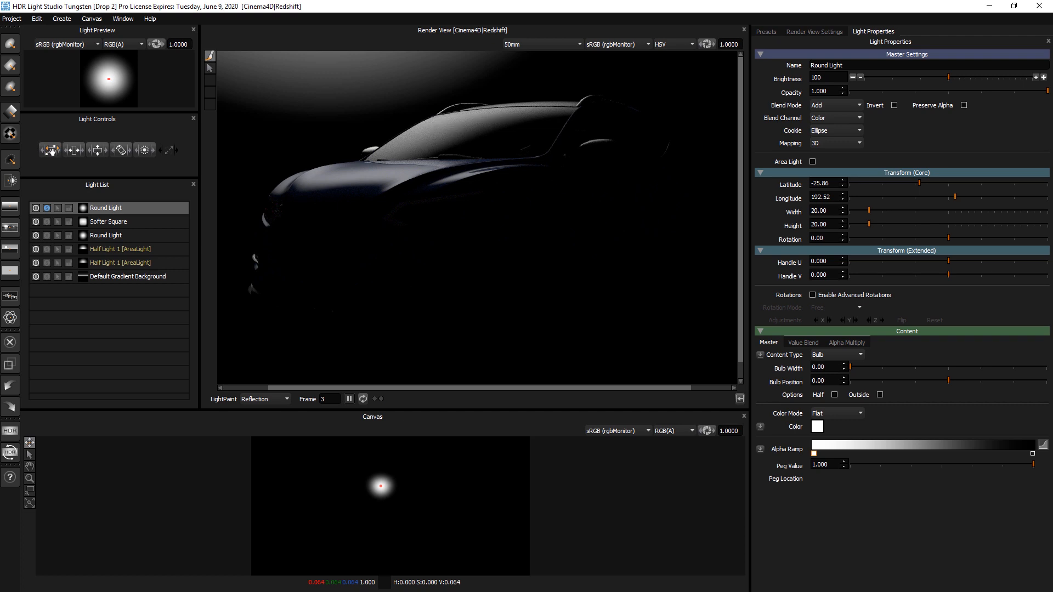
{"action": "left_click_drag", "start_coordinate": [50, 151], "coordinate": [41, 151]}
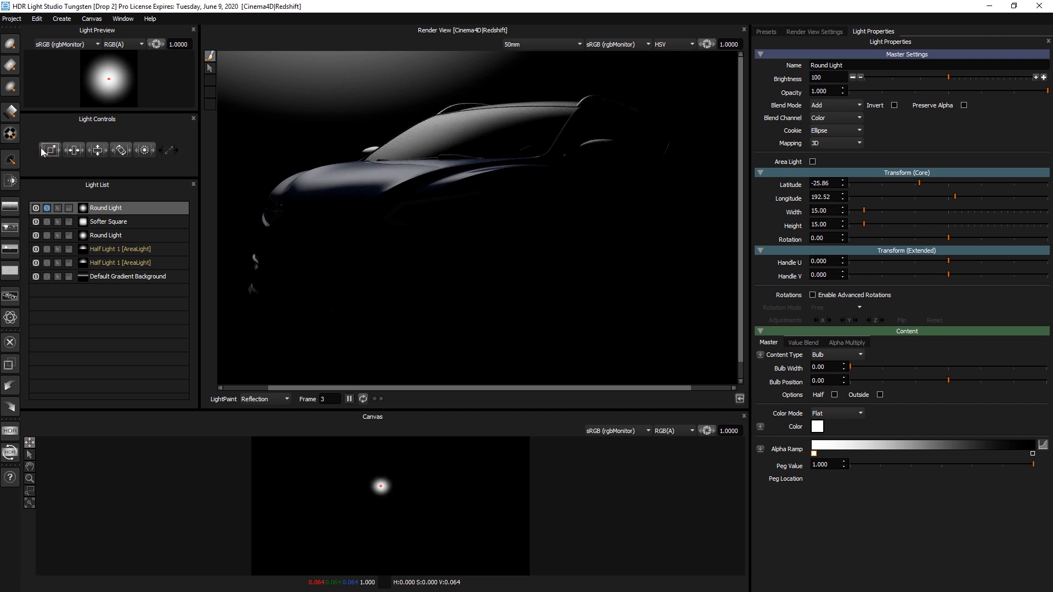
{"action": "left_click_drag", "start_coordinate": [59, 152], "coordinate": [49, 151]}
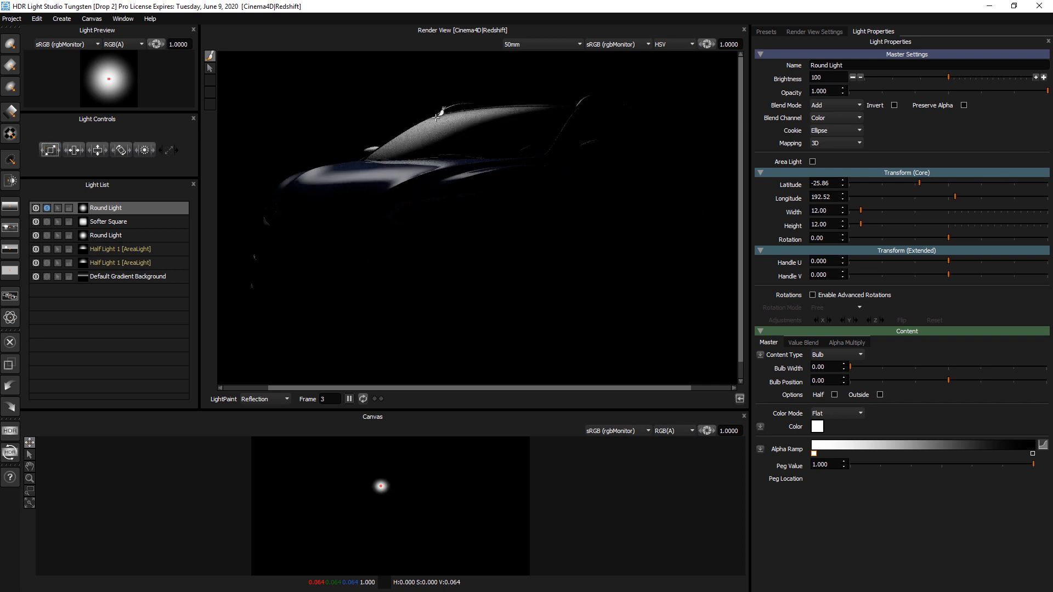
{"action": "left_click", "coordinate": [437, 118]}
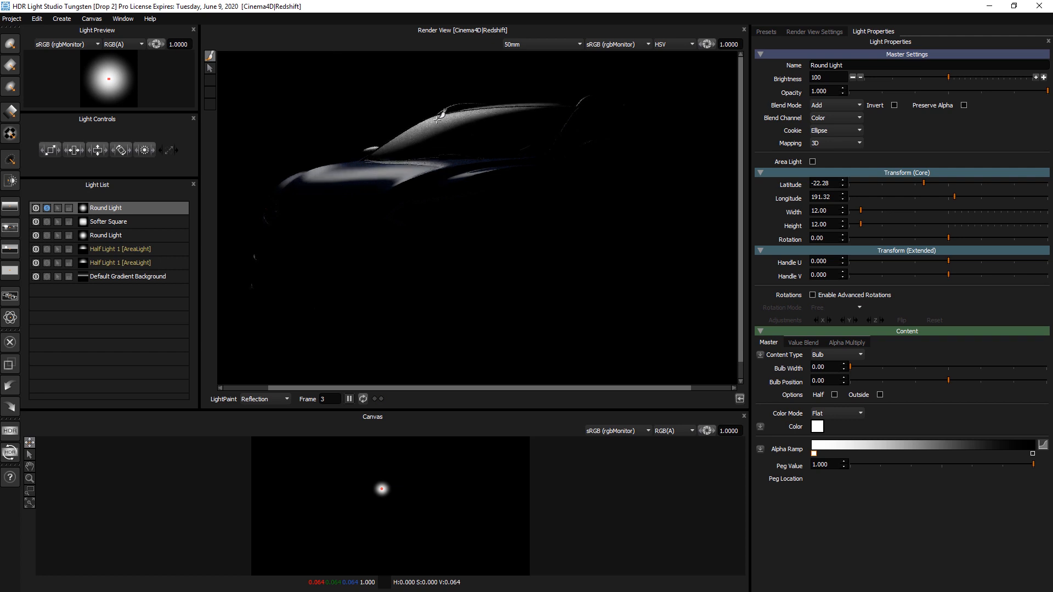
{"action": "left_click_drag", "start_coordinate": [51, 152], "coordinate": [61, 152]}
Turn on the Log option for the new Round Light's alpha ramp gradient and unsolo the light
{"action": "left_click", "coordinate": [1042, 444]}
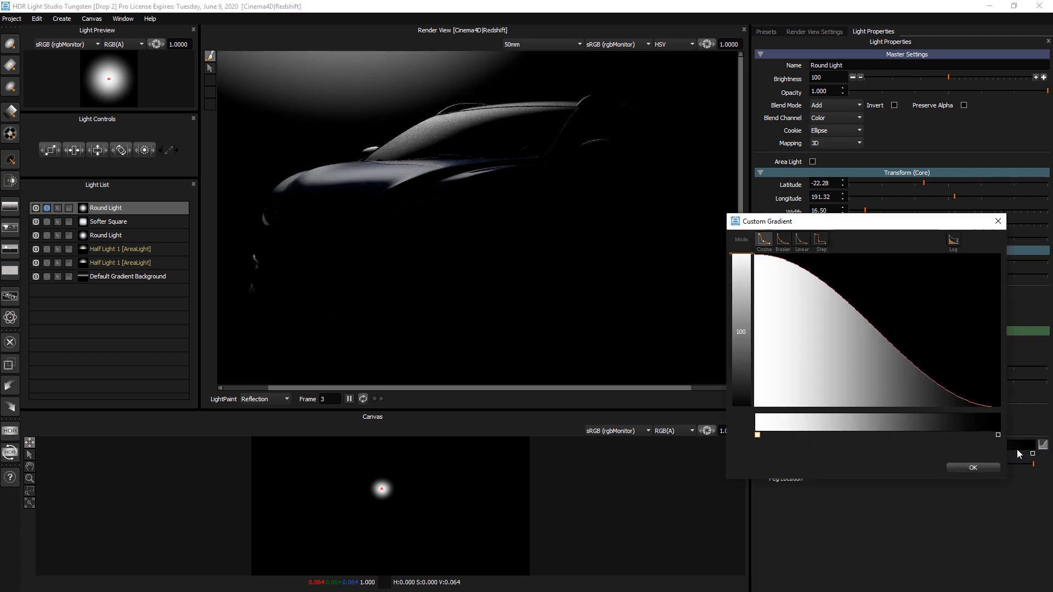
{"action": "left_click", "coordinate": [955, 241]}
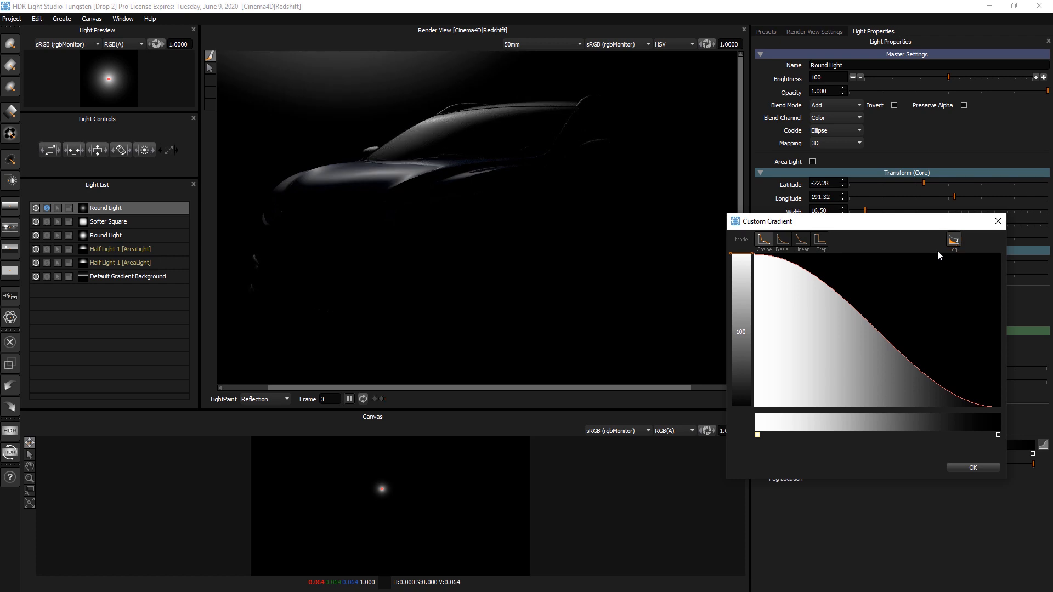
{"action": "left_click", "coordinate": [973, 467]}
{"action": "left_click", "coordinate": [47, 208]}
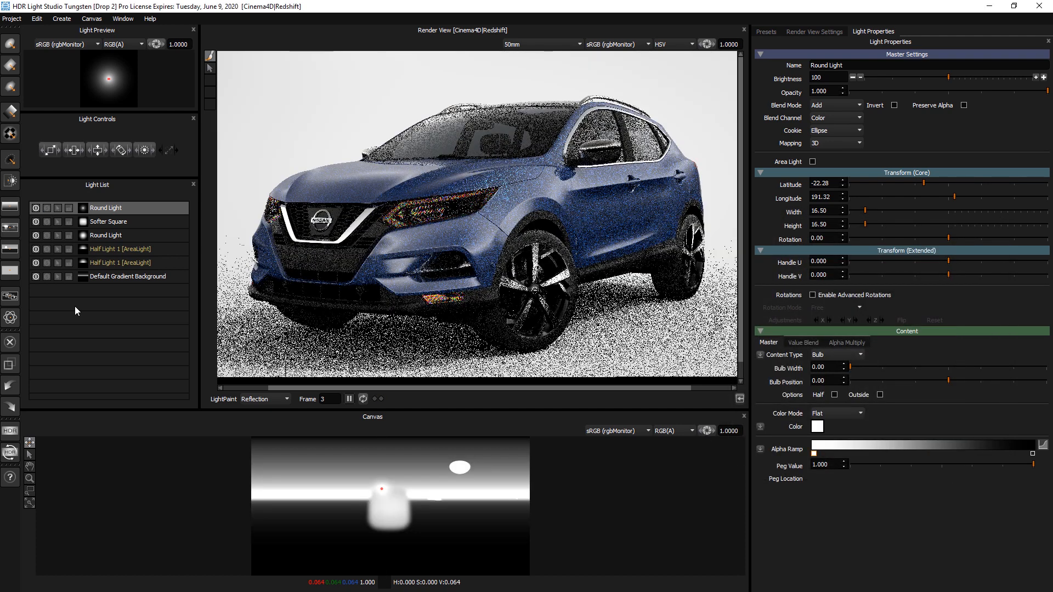
Give the non-area Round Light highest in the light list a Cosine alpha ramp falloff and set its brightness to 119
{"action": "left_click", "coordinate": [111, 209]}
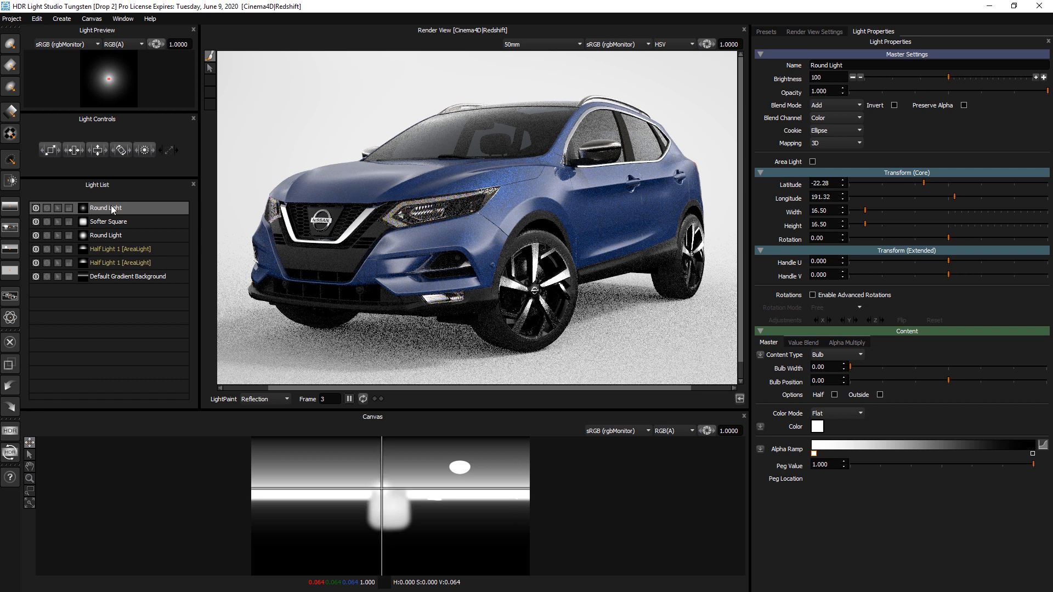
{"action": "left_click", "coordinate": [1037, 78]}
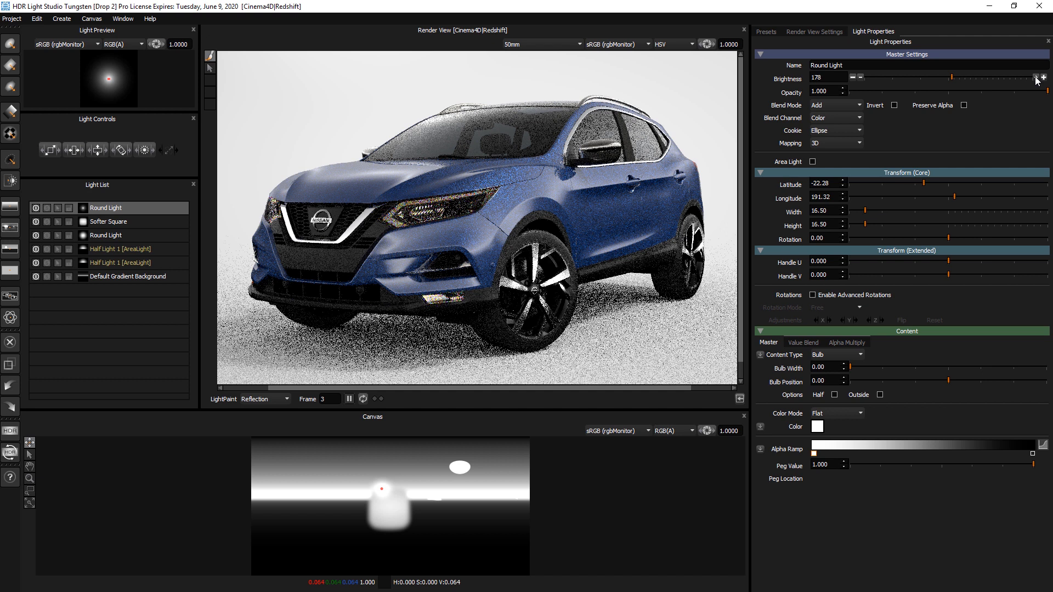
{"action": "left_click", "coordinate": [1042, 444]}
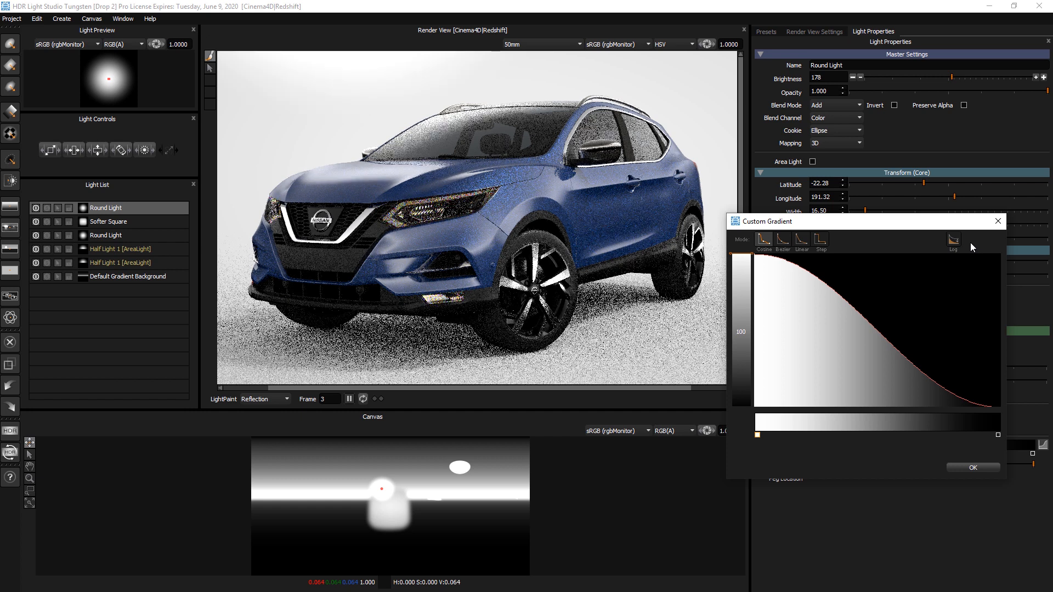
{"action": "left_click", "coordinate": [963, 467]}
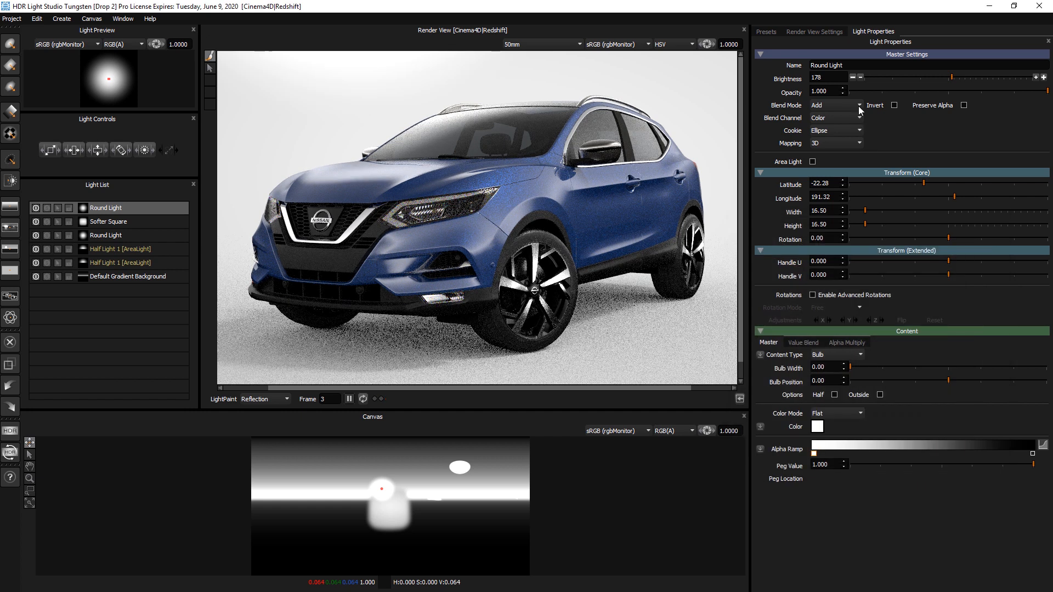
{"action": "left_click", "coordinate": [860, 78]}
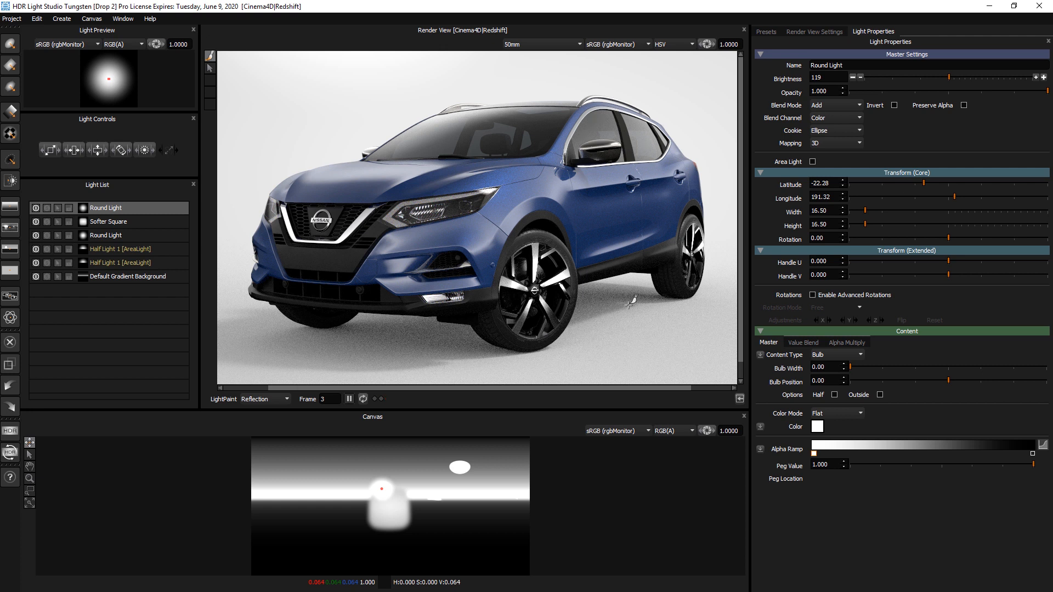
Set the end peg of the upper Half Light 1's Alpha Multiply ramp to 1.000 and enlarge the light preview
{"action": "left_click", "coordinate": [141, 250]}
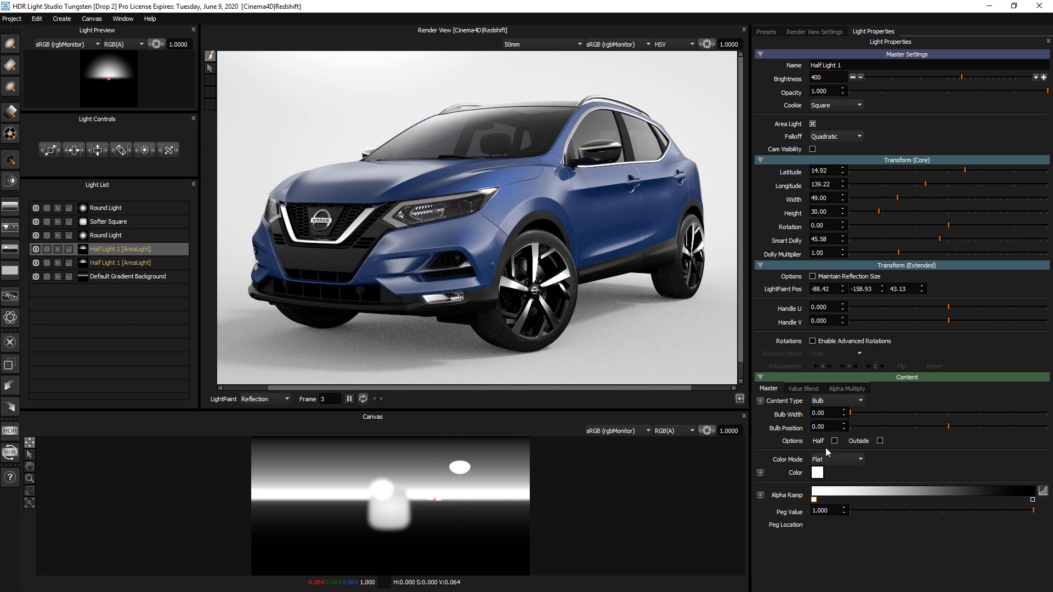
{"action": "left_click", "coordinate": [803, 388]}
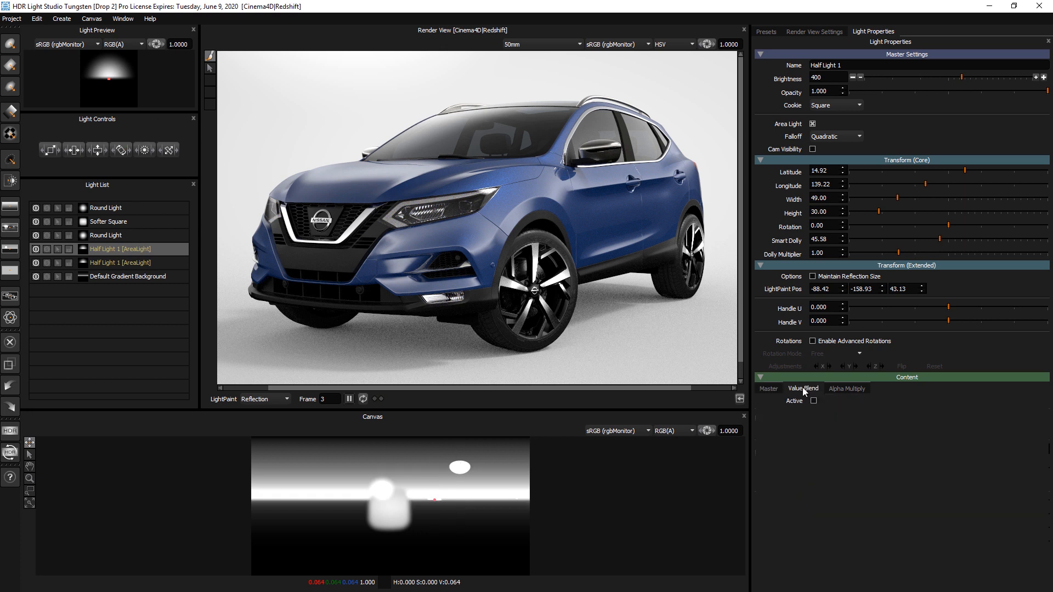
{"action": "left_click", "coordinate": [833, 388]}
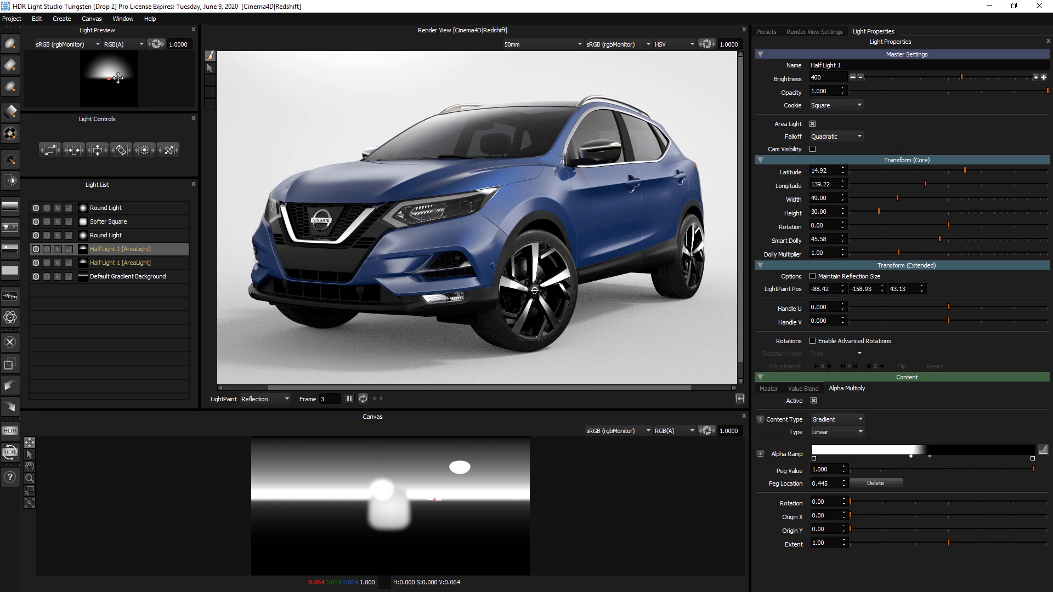
{"action": "left_click", "coordinate": [1033, 459]}
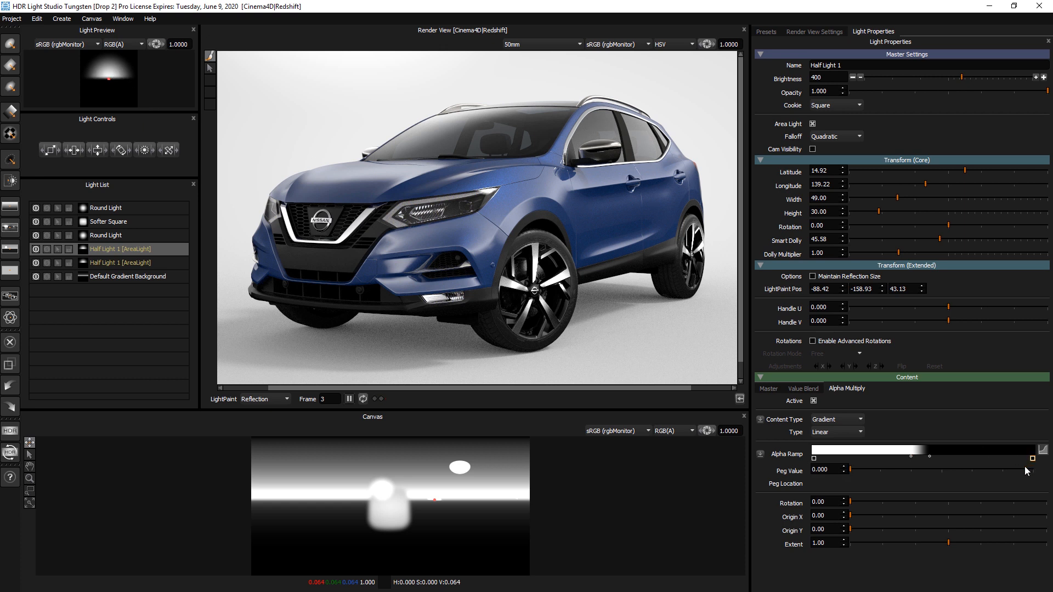
{"action": "left_click_drag", "start_coordinate": [987, 469], "coordinate": [1035, 475]}
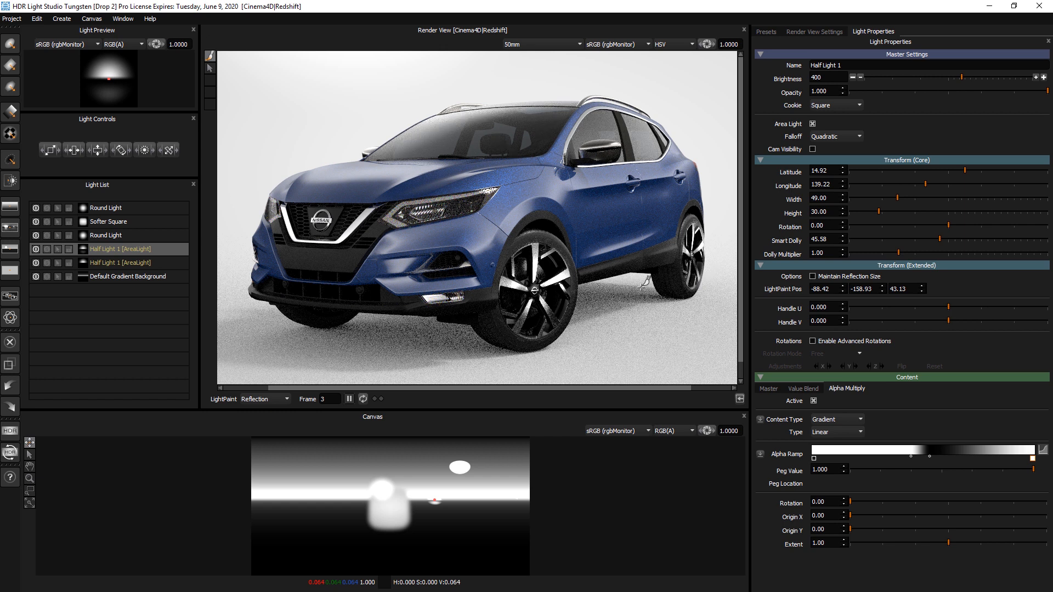
{"action": "left_click_drag", "start_coordinate": [123, 114], "coordinate": [123, 173]}
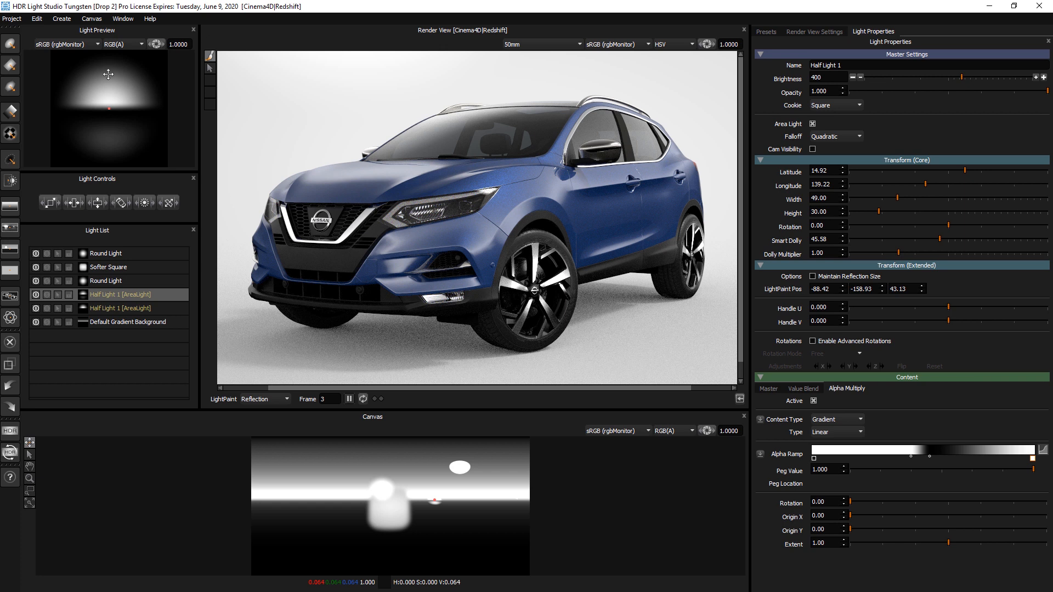
Disable the upper Half Light 1's Alpha Multiply gradient to compare its full bulb shape, and re-enable it
{"action": "left_click", "coordinate": [814, 401]}
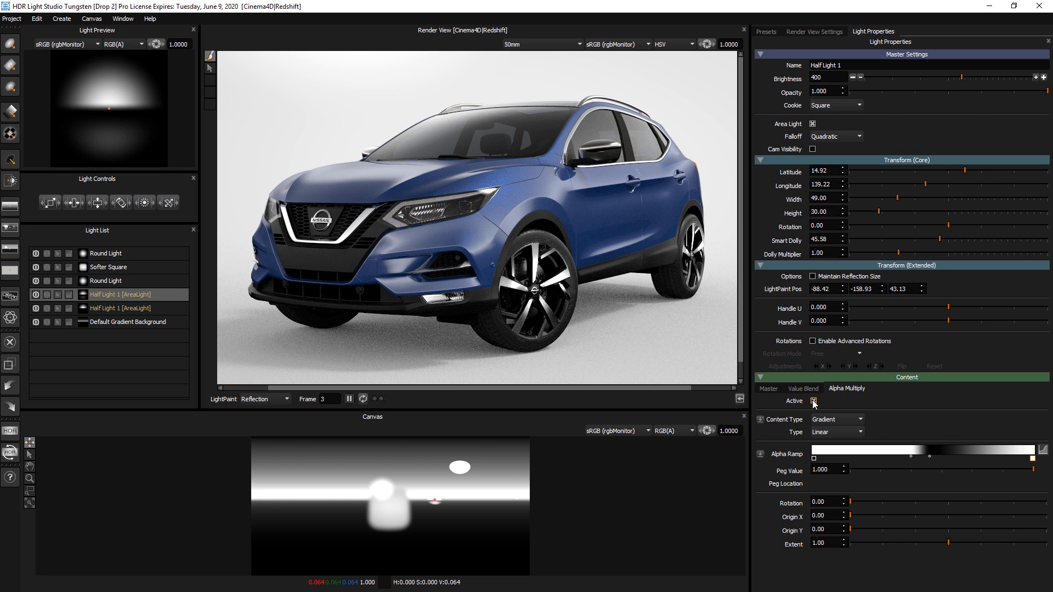
{"action": "left_click", "coordinate": [768, 388]}
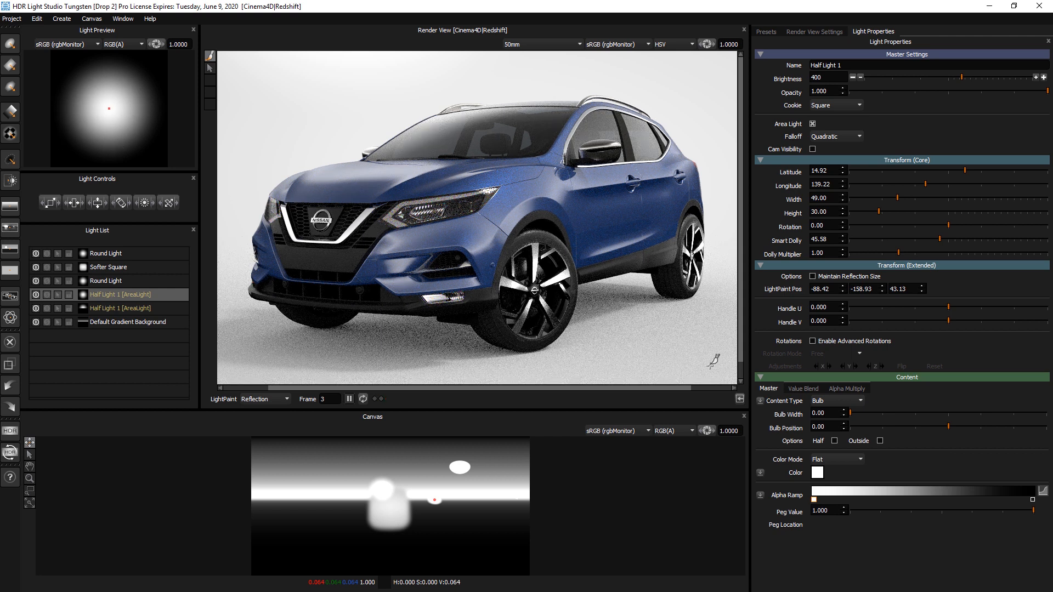
{"action": "left_click", "coordinate": [847, 389]}
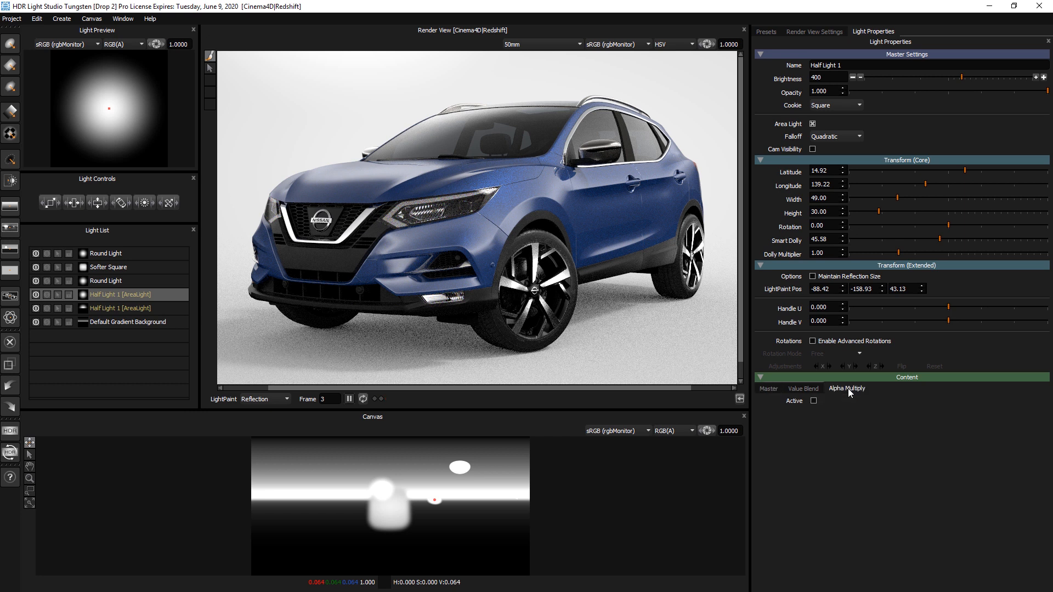
{"action": "left_click", "coordinate": [814, 401]}
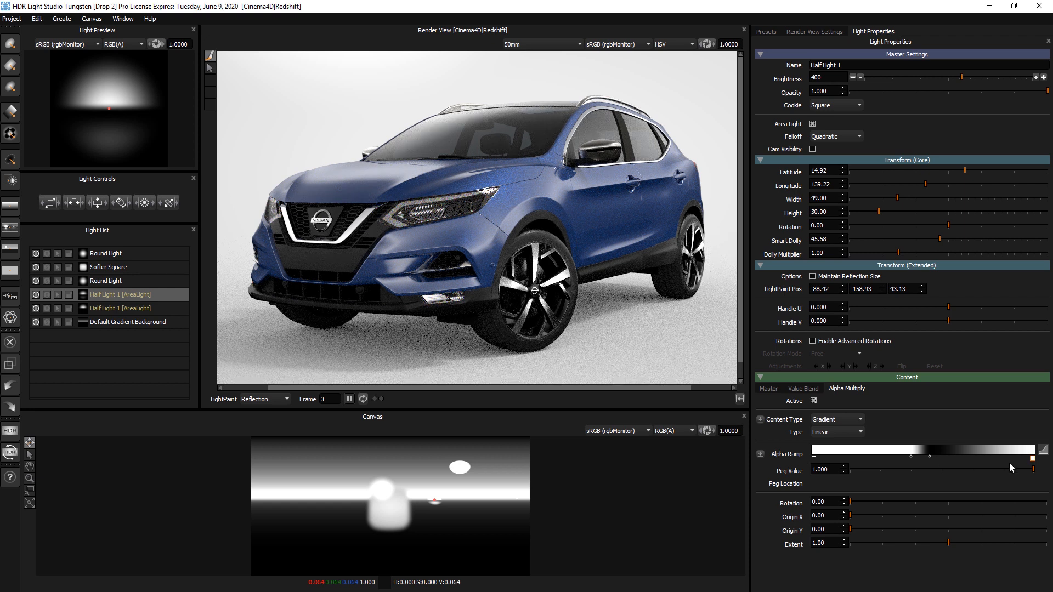
Set the end peg of the lower Half Light 1's Alpha Multiply ramp to 0.737
{"action": "left_click", "coordinate": [134, 309]}
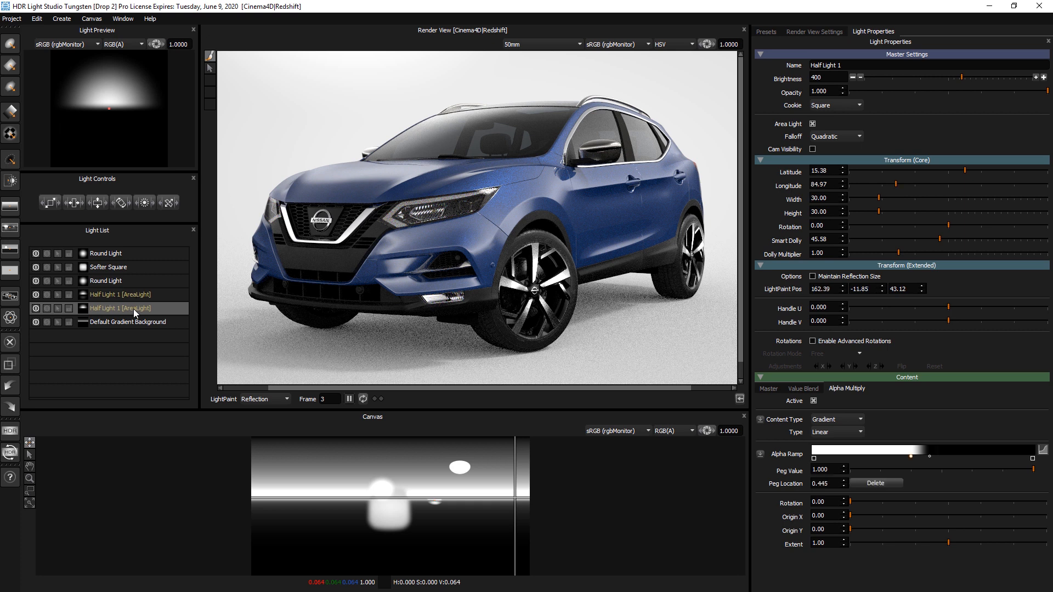
{"action": "left_click", "coordinate": [1032, 458]}
{"action": "left_click_drag", "start_coordinate": [943, 470], "coordinate": [1021, 471]}
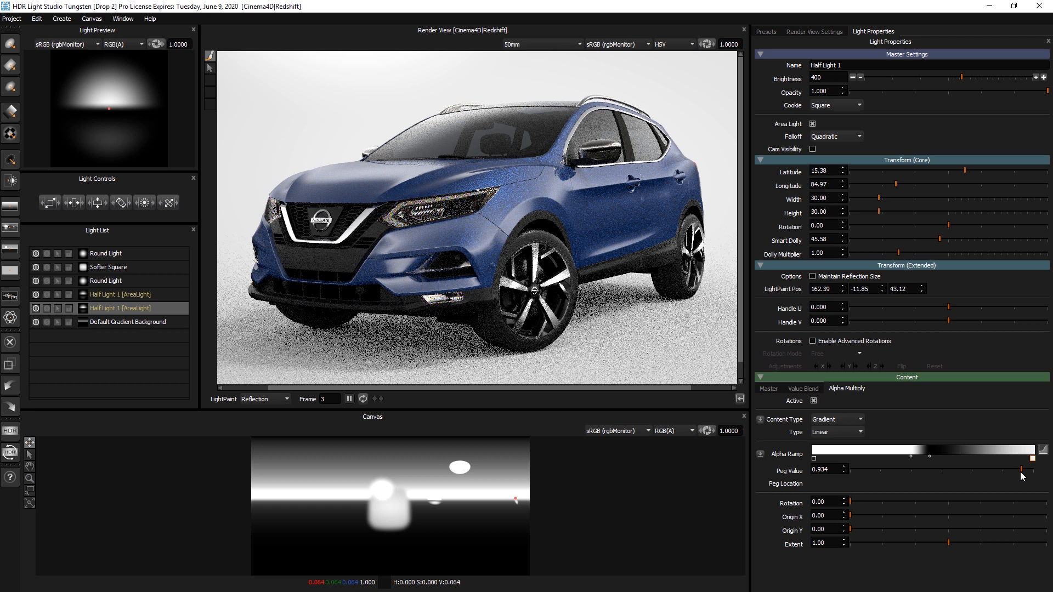
{"action": "left_click_drag", "start_coordinate": [1021, 469], "coordinate": [986, 469]}
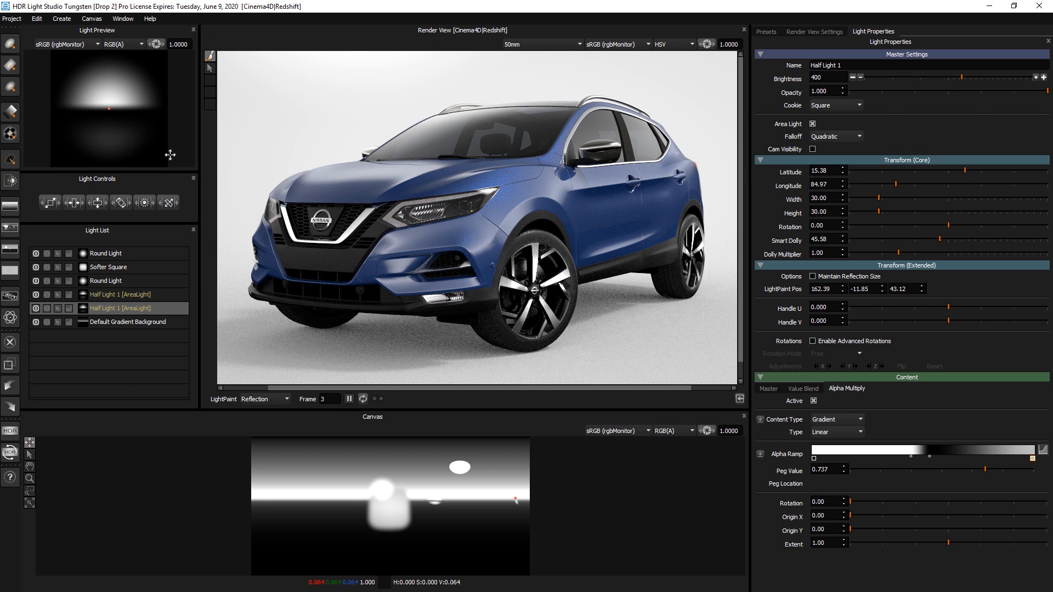
Add a new Round Light, convert it to an area light, and set its Smart Dolly to 17.69
{"action": "left_click", "coordinate": [9, 44]}
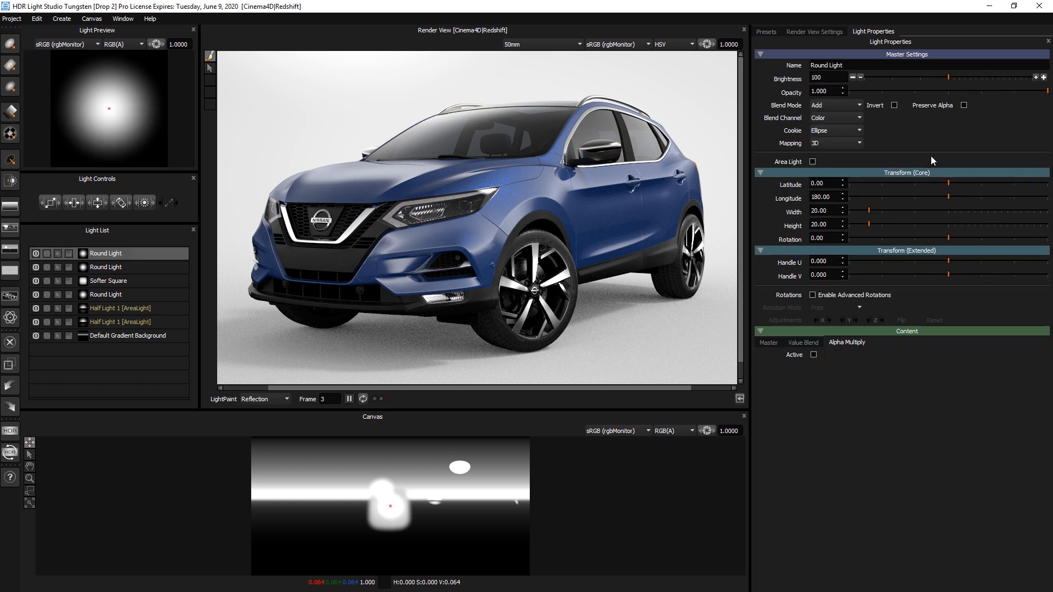
{"action": "left_click", "coordinate": [813, 161]}
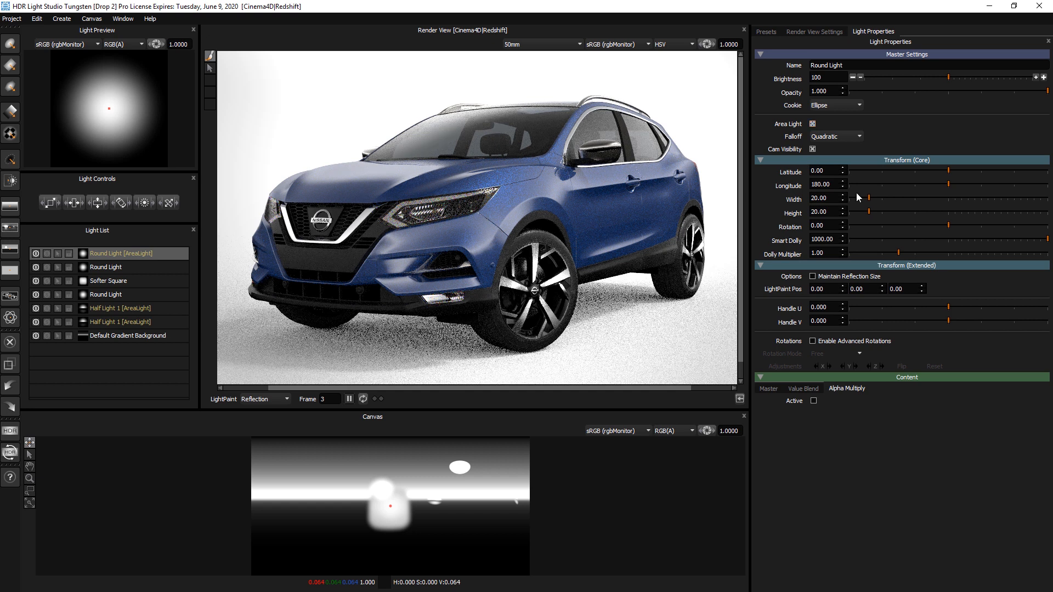
{"action": "left_click", "coordinate": [884, 239]}
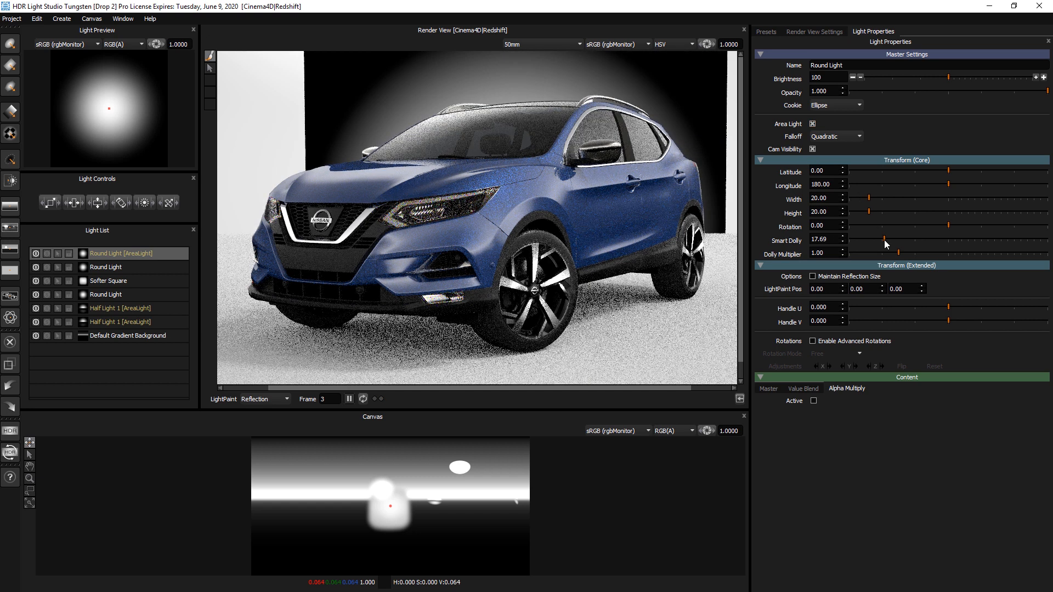
Position the new area light by LightPaint reflection on the bodywork behind the front wheel arch and set its brightness to 1329
{"action": "left_click", "coordinate": [560, 241]}
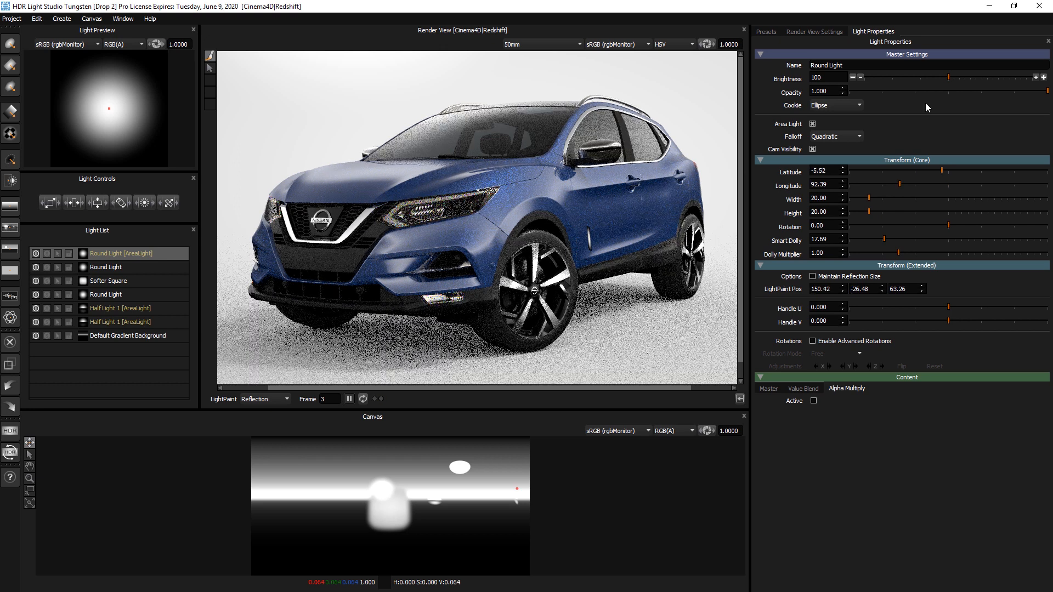
{"action": "left_click", "coordinate": [1003, 76]}
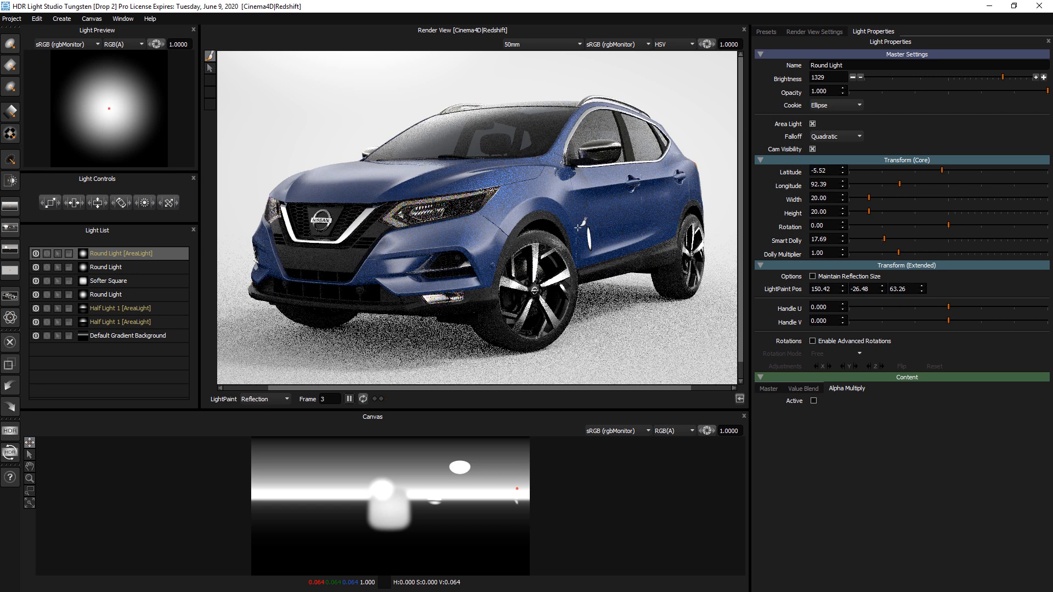
{"action": "left_click", "coordinate": [560, 240]}
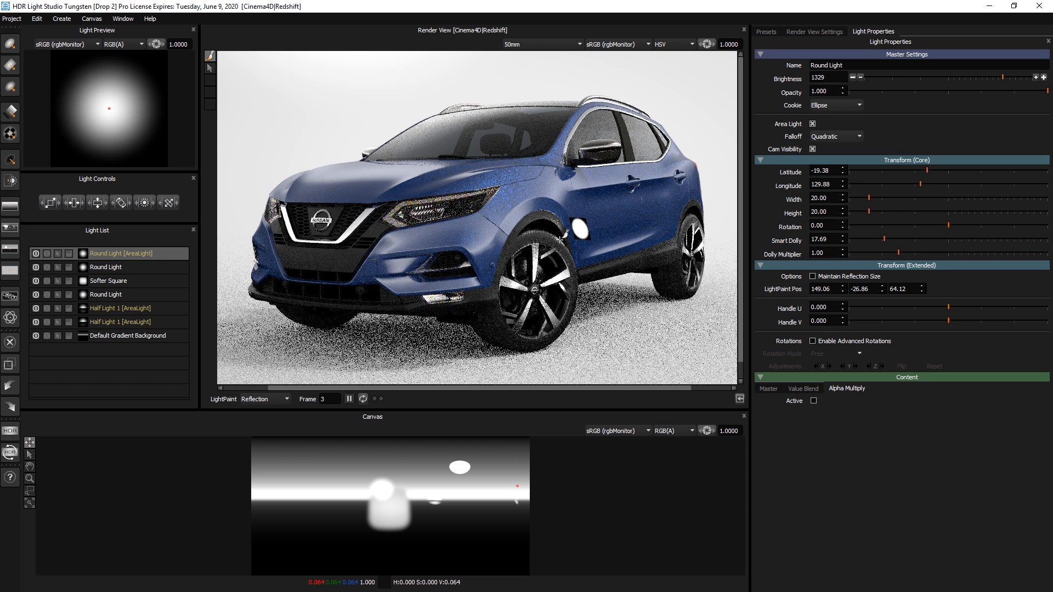
Solo the Round Light area light and set its longitude to 107.40
{"action": "left_click", "coordinate": [46, 252]}
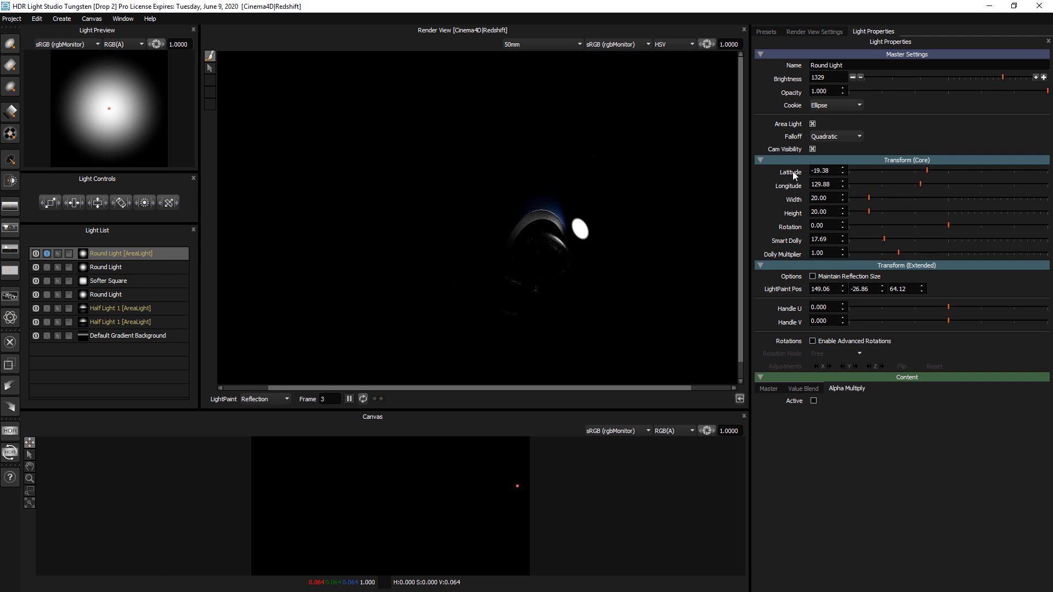
{"action": "left_click_drag", "start_coordinate": [921, 183], "coordinate": [934, 183]}
{"action": "left_click_drag", "start_coordinate": [934, 182], "coordinate": [907, 185]}
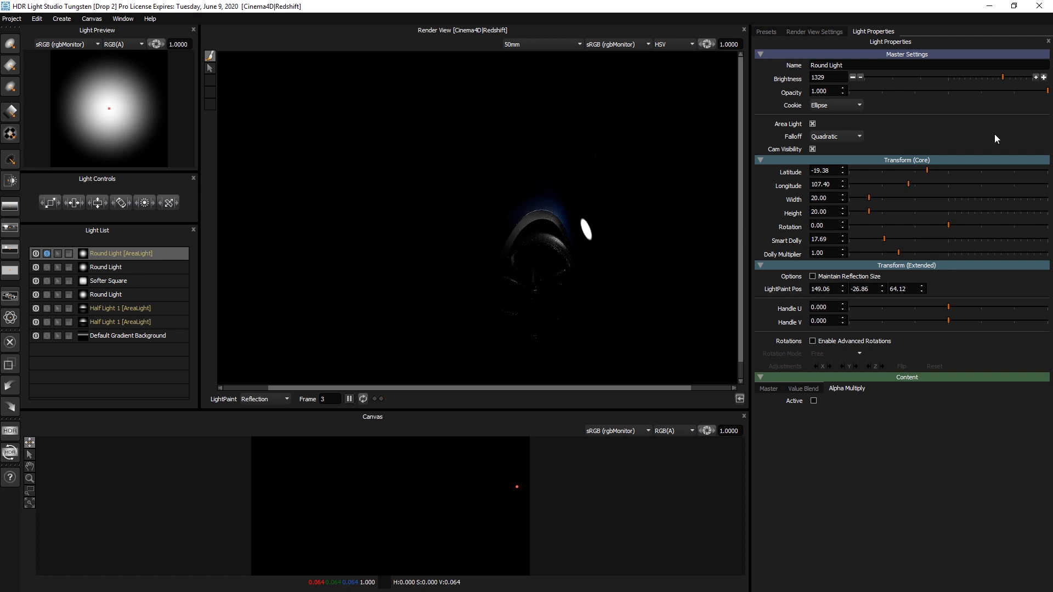
Set the area light's Smart Dolly to 12.71 and brightness to 2659, end its solo, and turn off camera visibility
{"action": "left_click", "coordinate": [875, 239]}
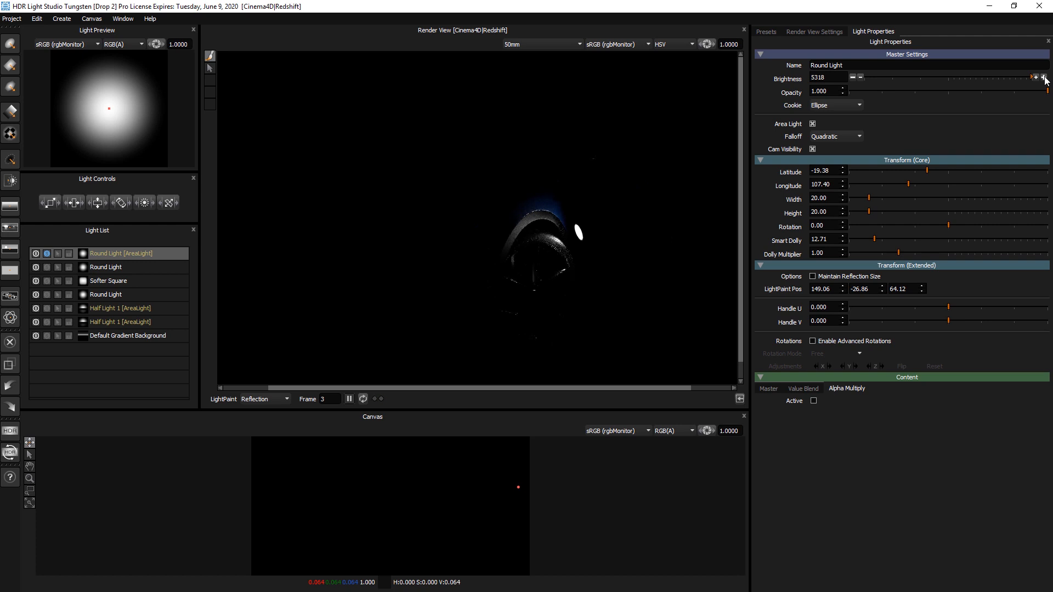
{"action": "left_click", "coordinate": [46, 253]}
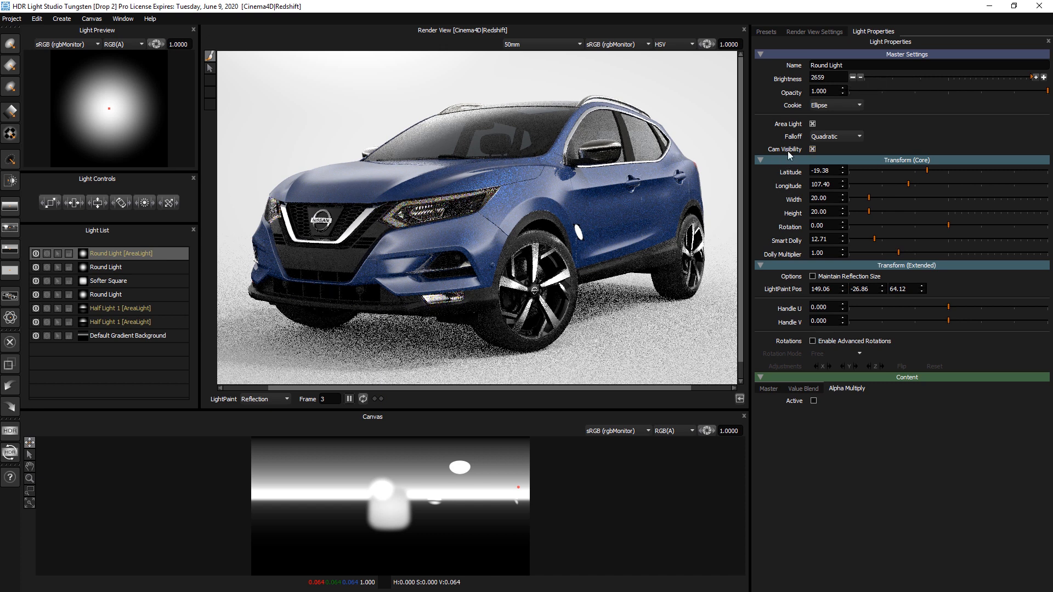
{"action": "left_click", "coordinate": [813, 149]}
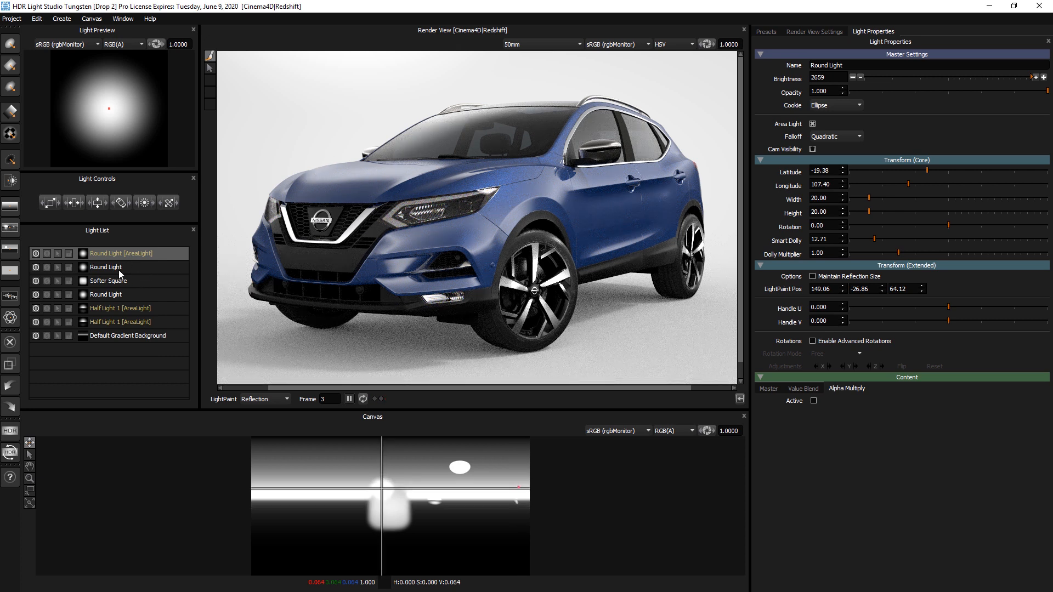
Solo the Round Light below the area light and reposition its windscreen reflection to latitude -55.85, longitude 186.16
{"action": "left_click", "coordinate": [46, 267]}
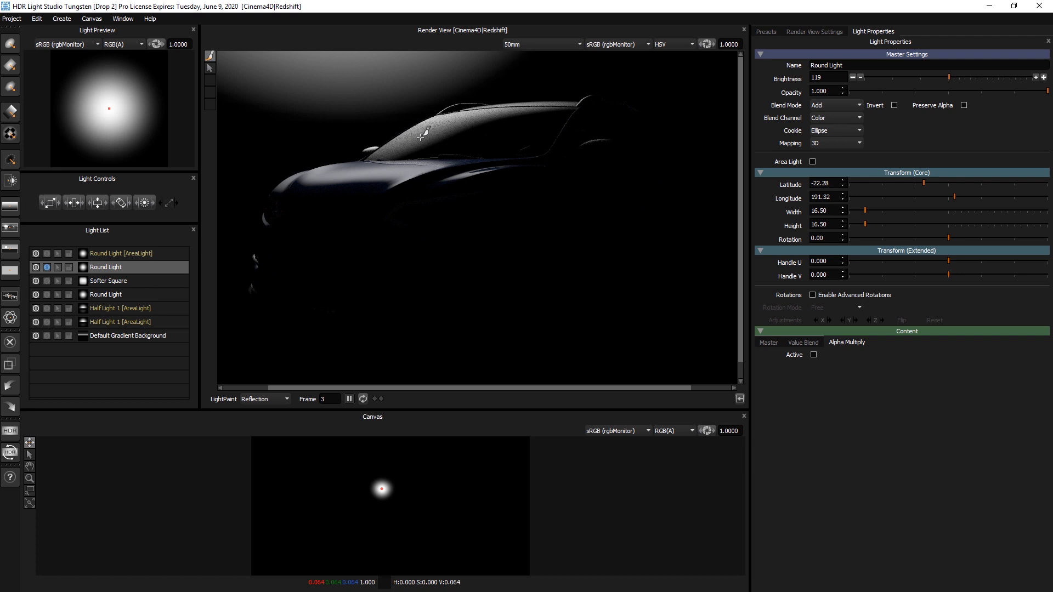
{"action": "left_click", "coordinate": [484, 112]}
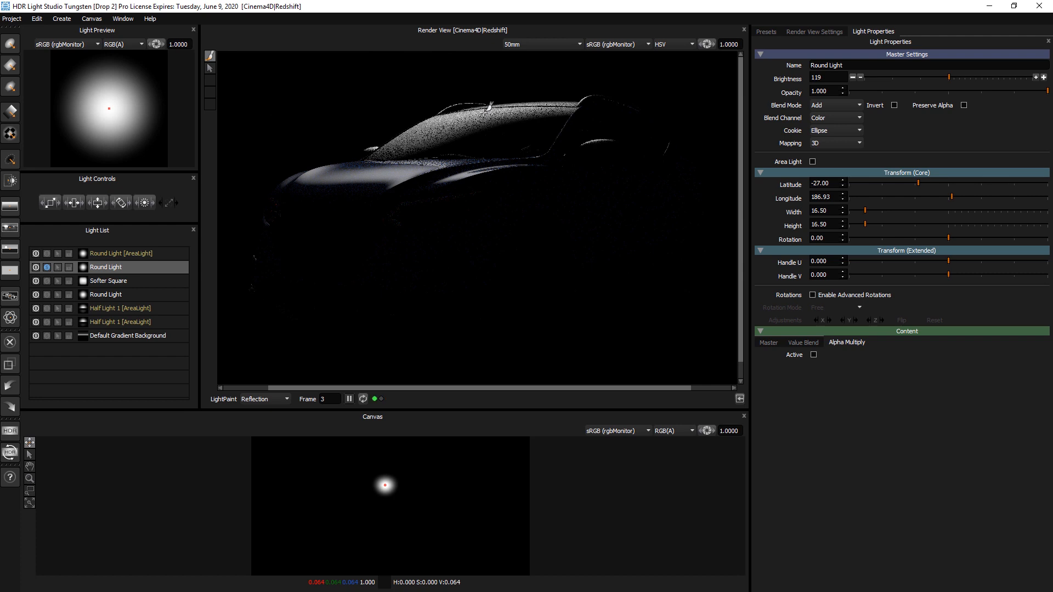
{"action": "left_click", "coordinate": [489, 127]}
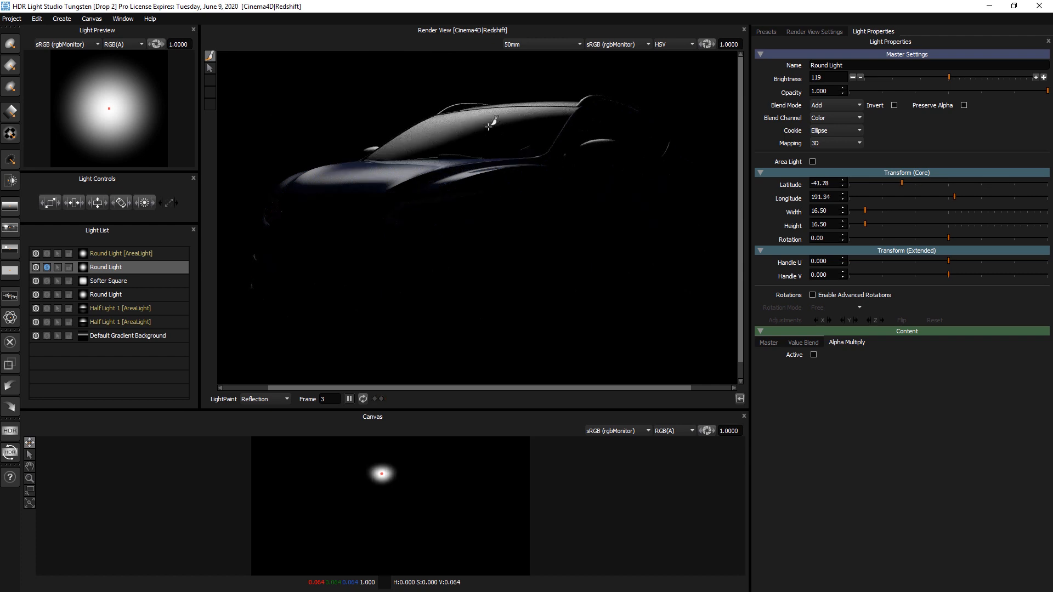
{"action": "left_click", "coordinate": [440, 119]}
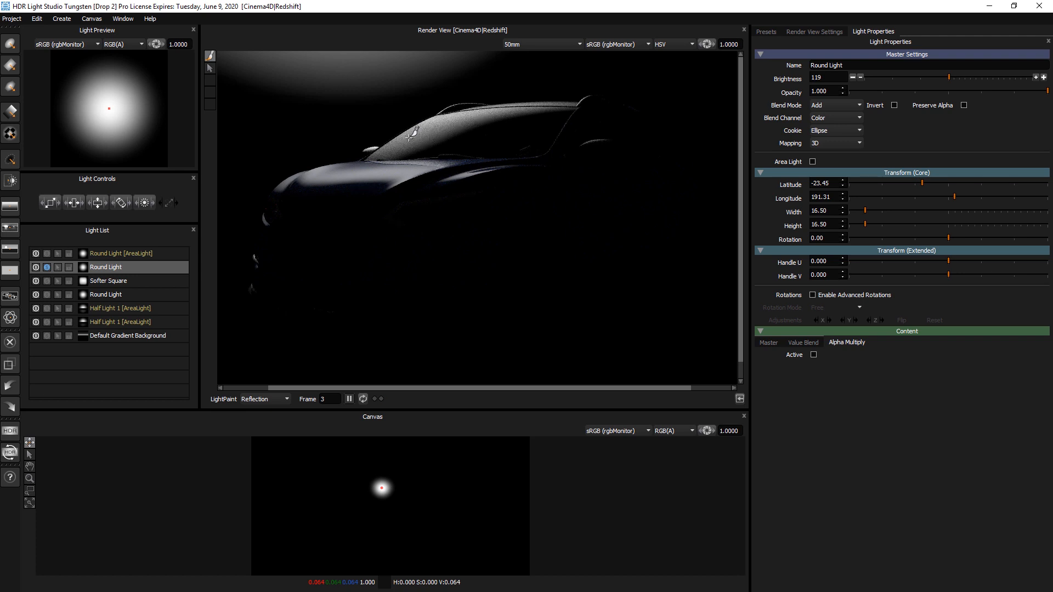
{"action": "left_click", "coordinate": [412, 142]}
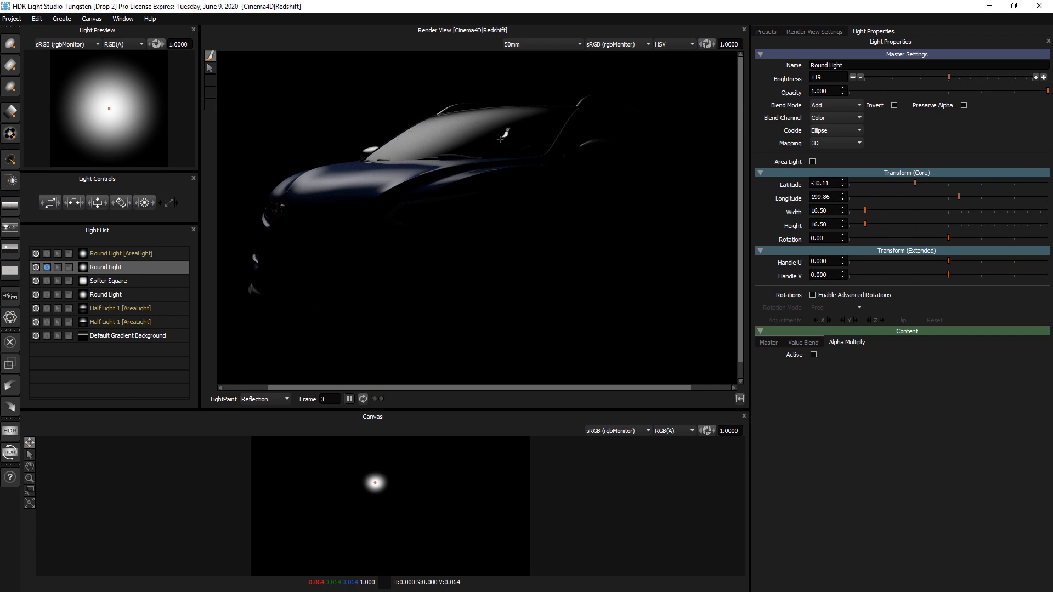
{"action": "left_click", "coordinate": [432, 126]}
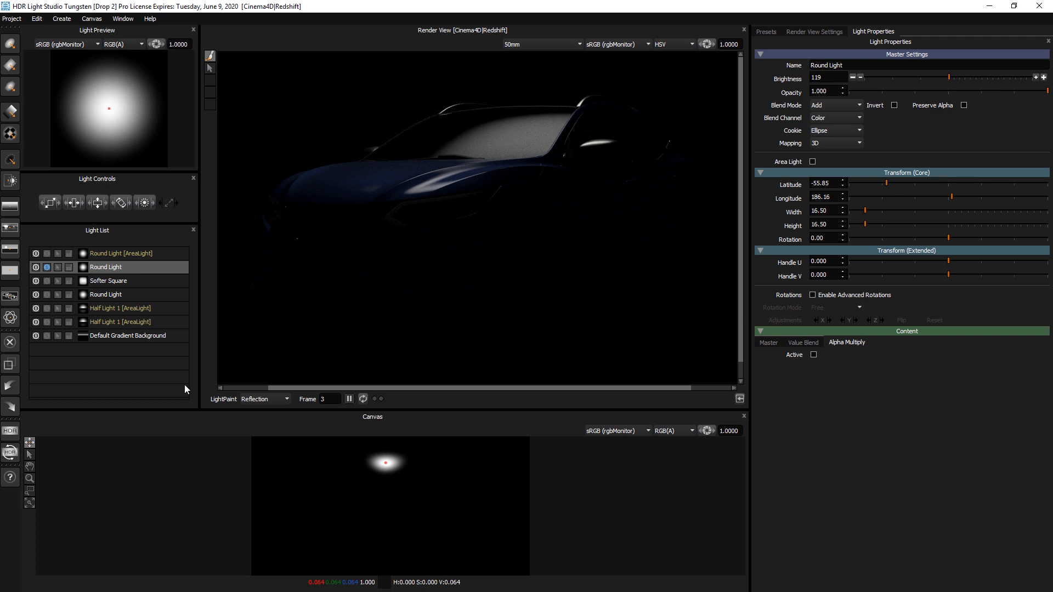
Scale the soloed Round Light to 15.00 in width and height, end its solo, and set its brightness to 237
{"action": "left_click_drag", "start_coordinate": [53, 205], "coordinate": [70, 203]}
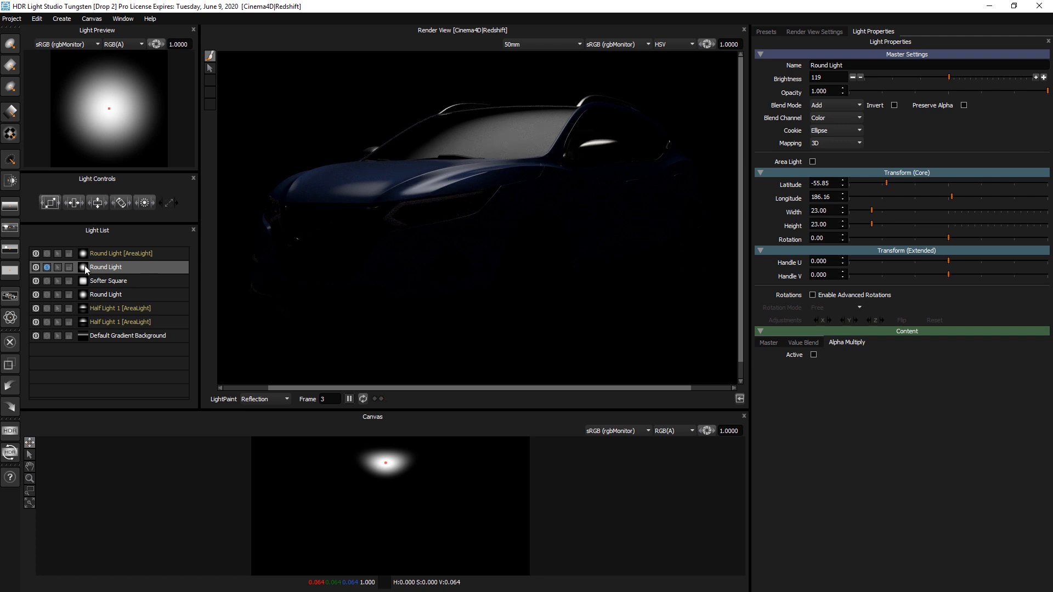
{"action": "left_click_drag", "start_coordinate": [48, 203], "coordinate": [41, 206]}
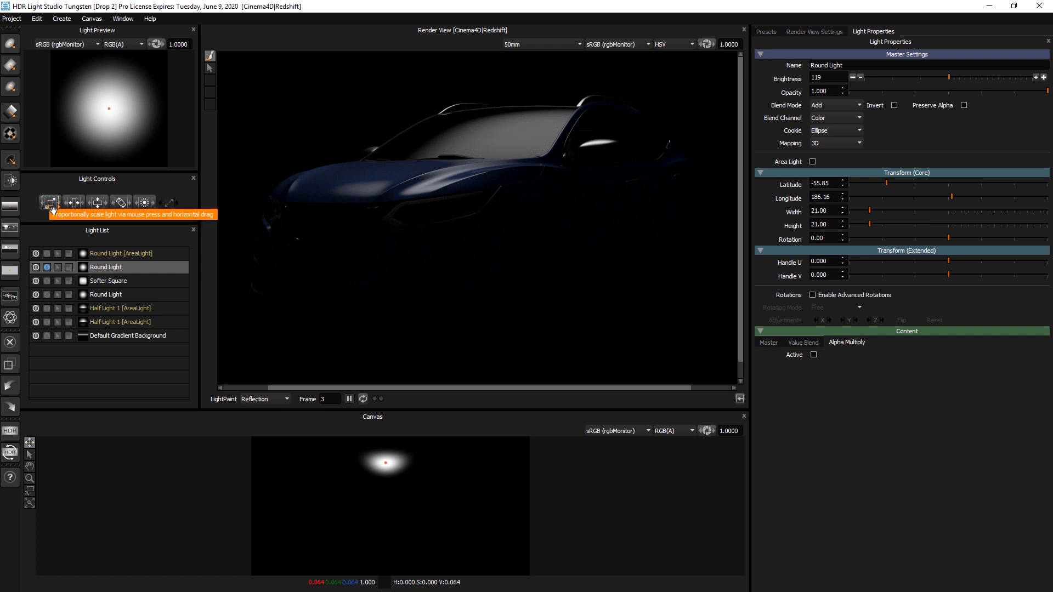
{"action": "left_click_drag", "start_coordinate": [51, 205], "coordinate": [46, 207]}
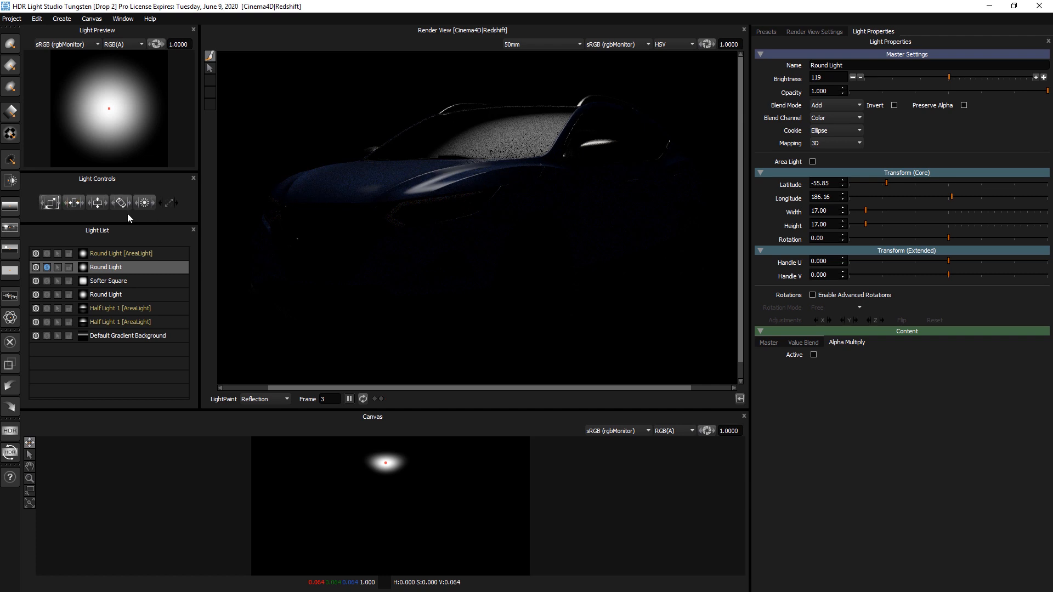
{"action": "left_click_drag", "start_coordinate": [49, 202], "coordinate": [44, 205]}
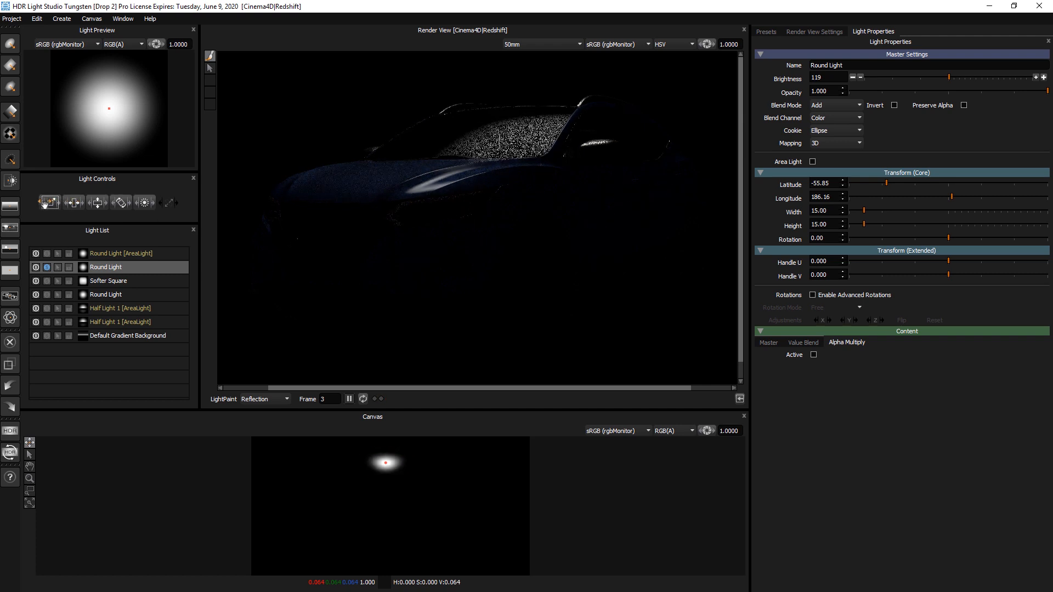
{"action": "left_click", "coordinate": [46, 267]}
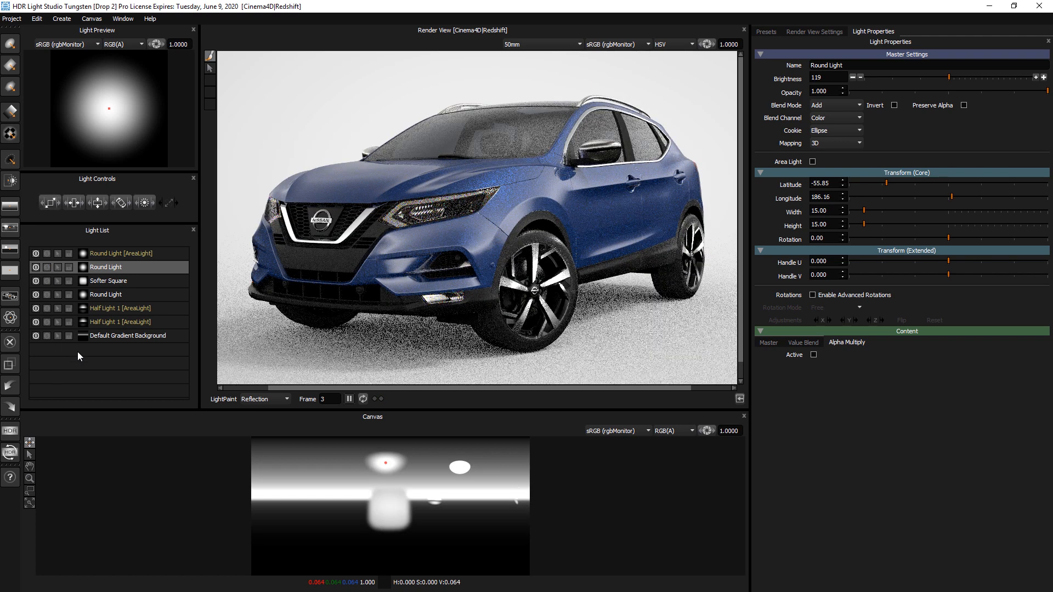
{"action": "left_click", "coordinate": [1043, 77]}
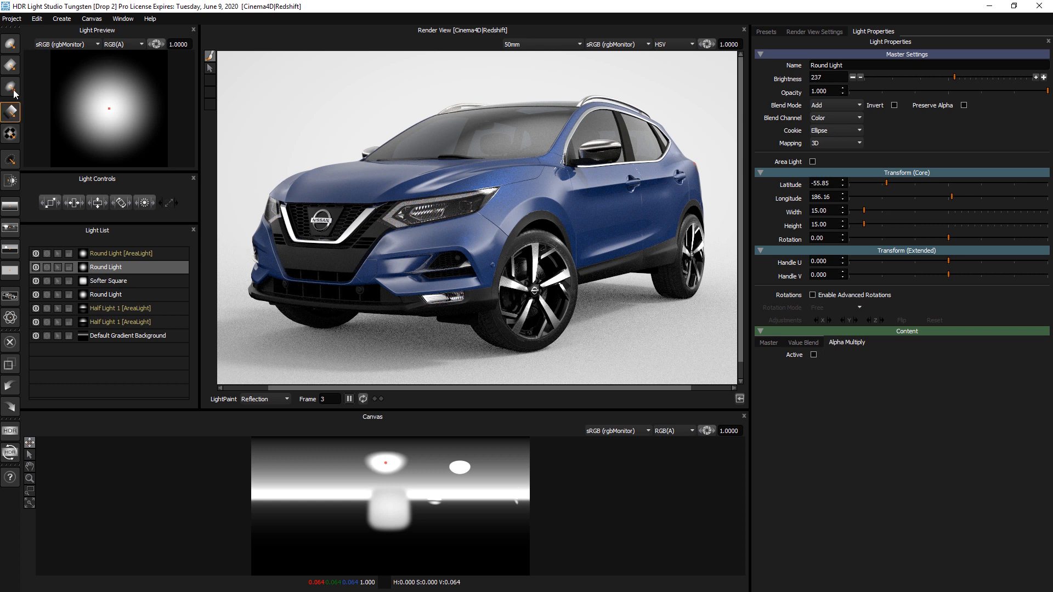
Add a Round Light, place its reflection on the front bumper's outer corner at latitude 0.31, longitude 244.27, and scale it to 38.50
{"action": "left_click", "coordinate": [11, 46]}
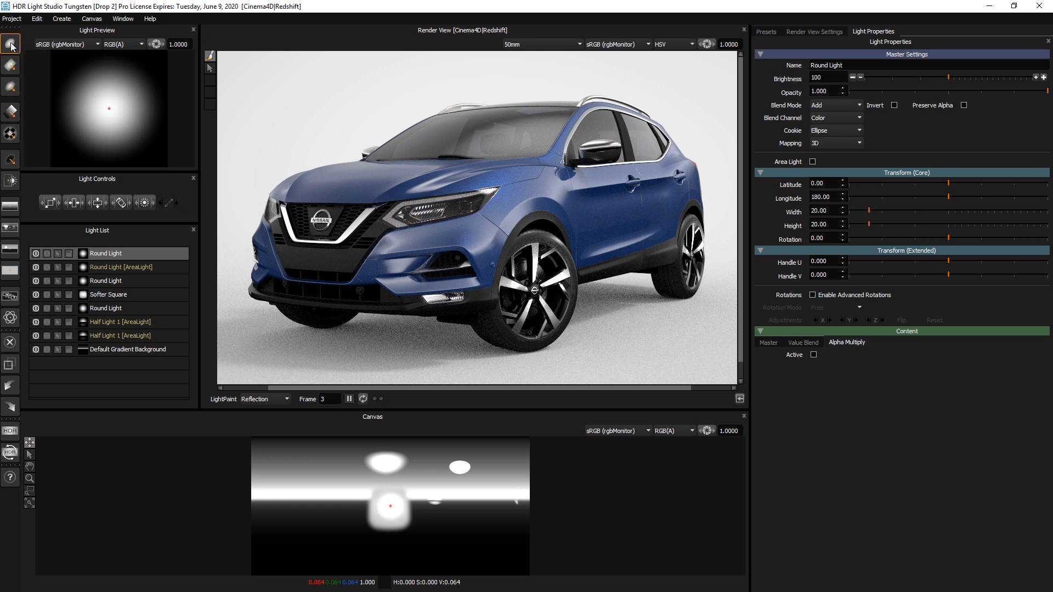
{"action": "left_click", "coordinate": [282, 249]}
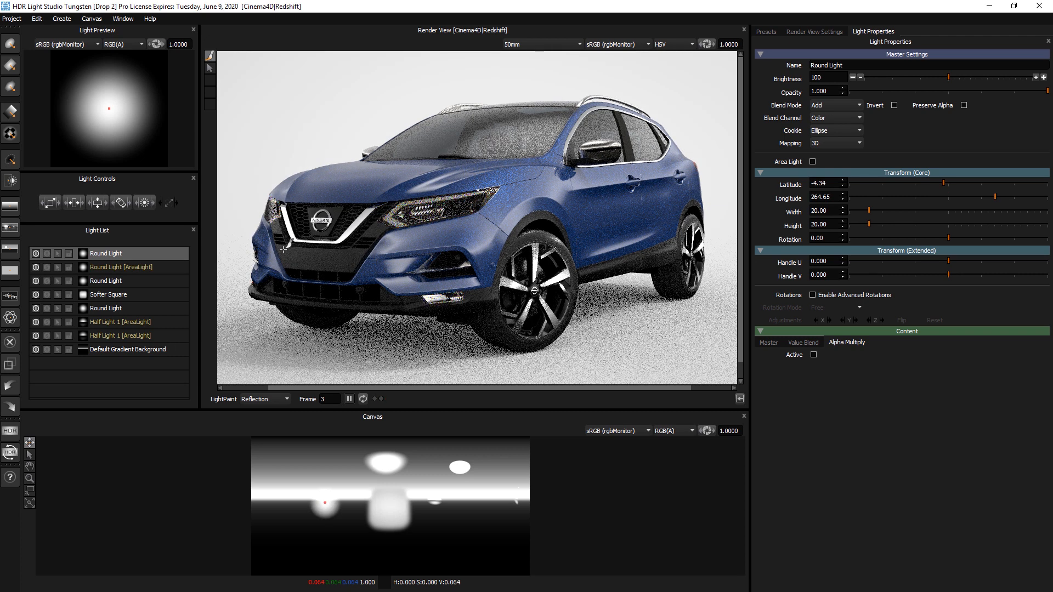
{"action": "left_click", "coordinate": [262, 236]}
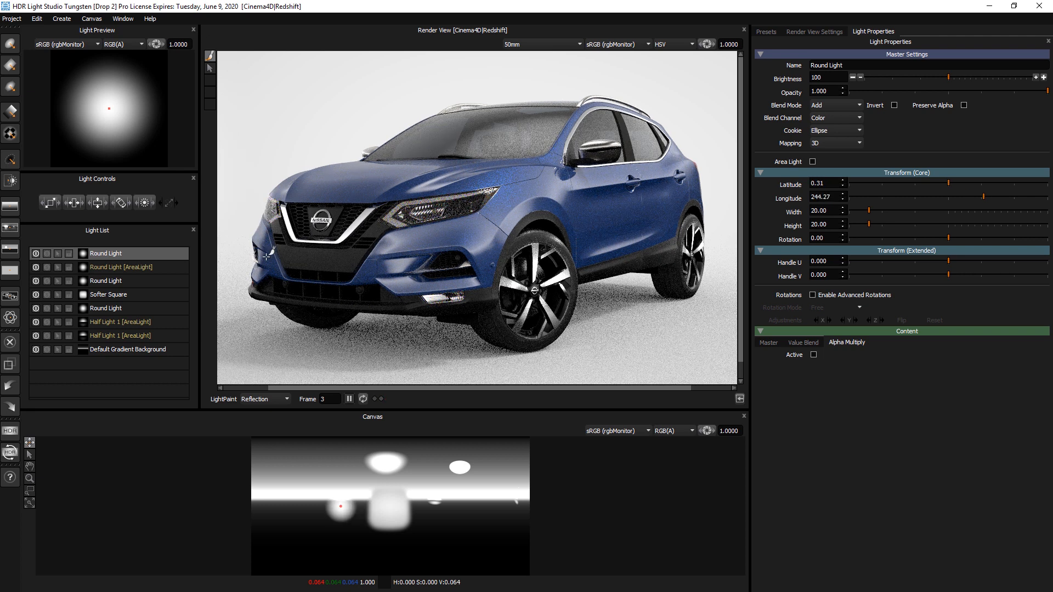
{"action": "left_click_drag", "start_coordinate": [49, 203], "coordinate": [89, 205]}
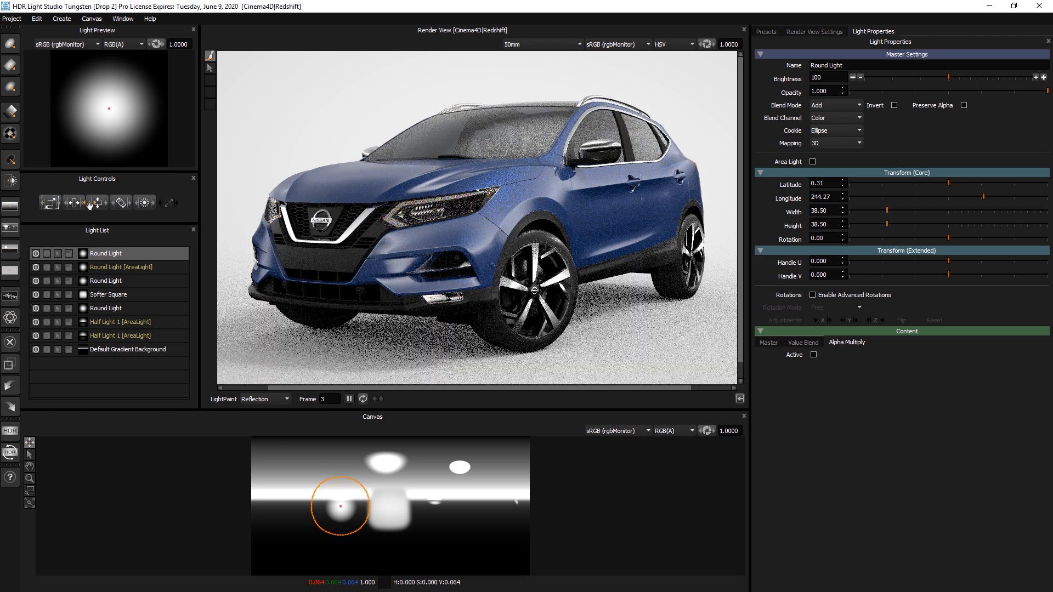
{"action": "left_click", "coordinate": [45, 252]}
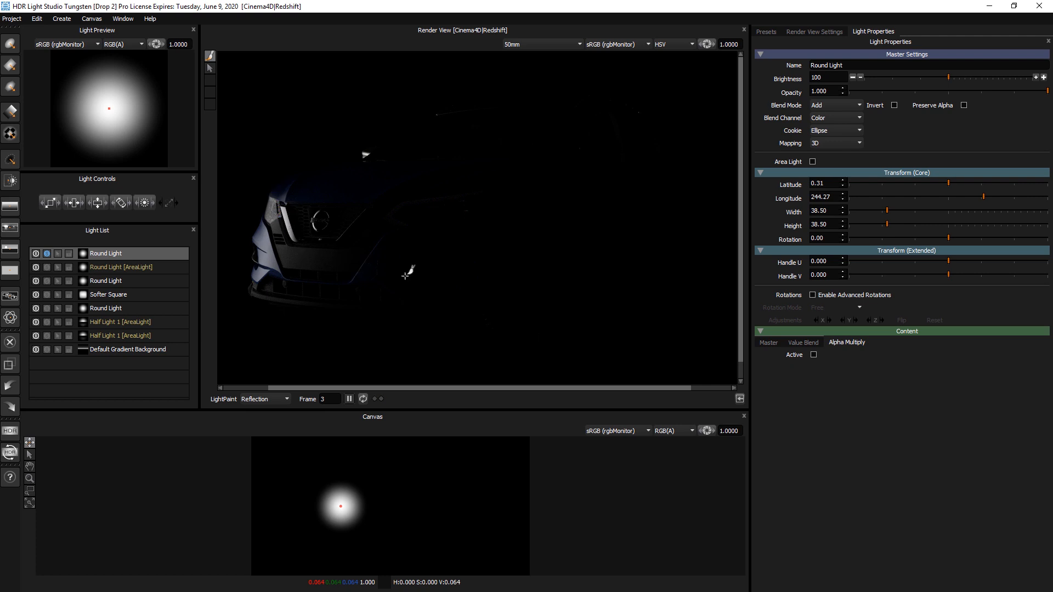
{"action": "left_click", "coordinate": [48, 253]}
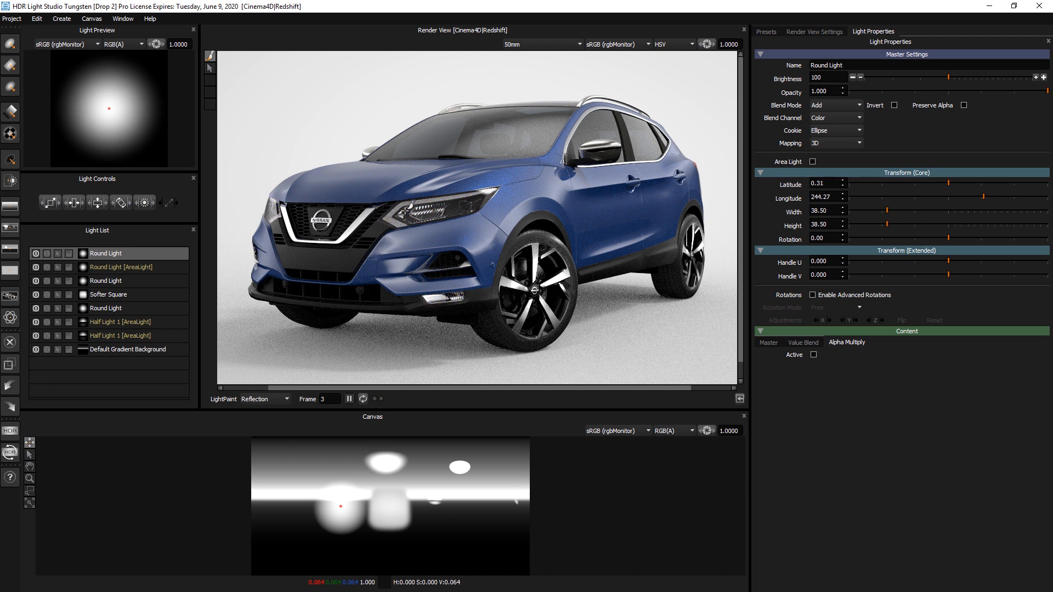
Duplicate the Round Light area light and place the copy's LightPaint reflection on the headlight facing the camera
{"action": "left_click", "coordinate": [119, 269]}
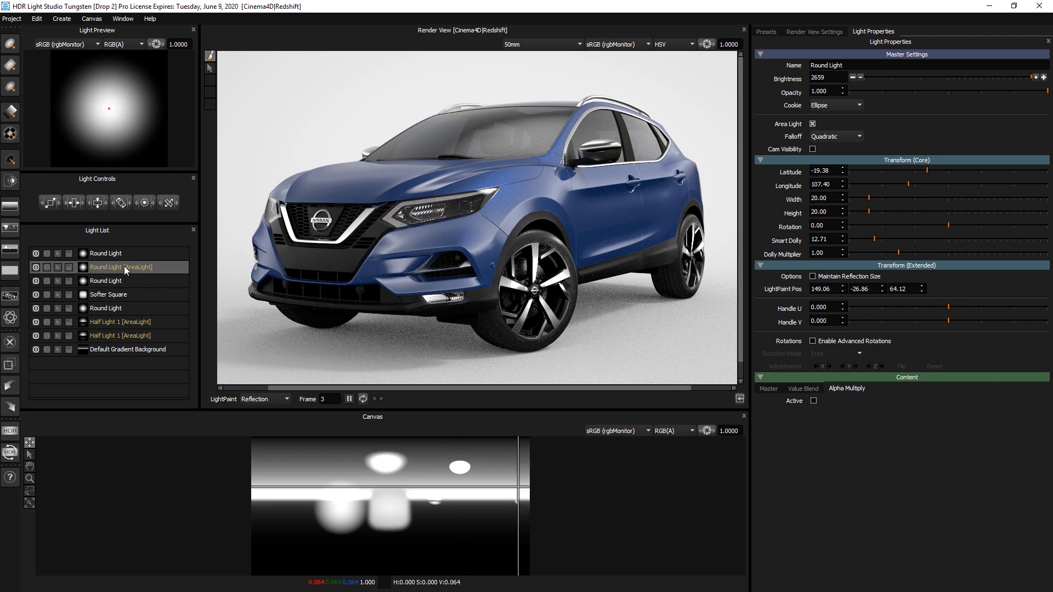
{"action": "key", "text": "ctrl+d"}
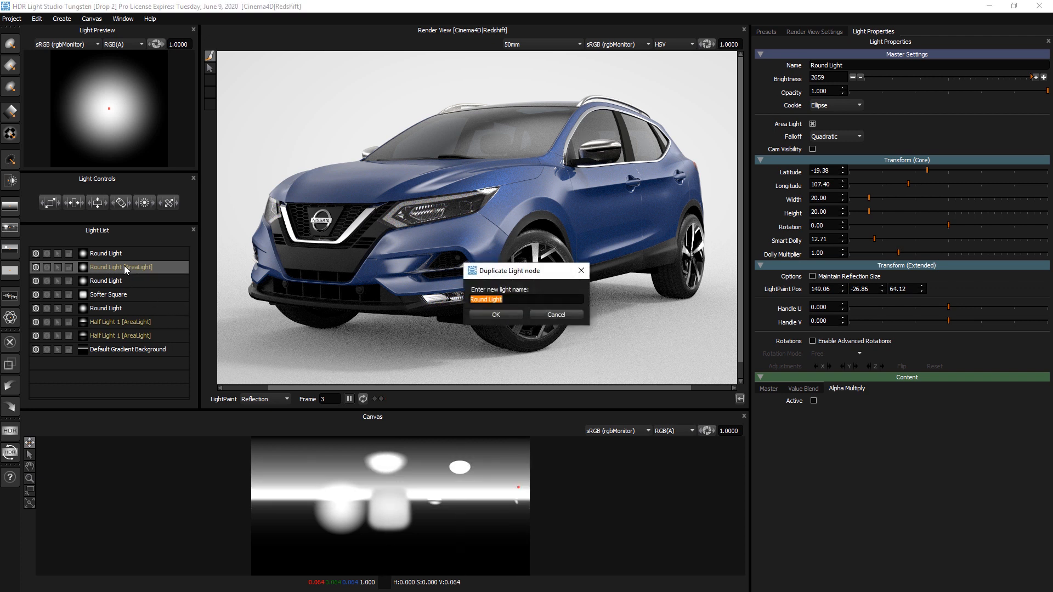
{"action": "left_click", "coordinate": [461, 205]}
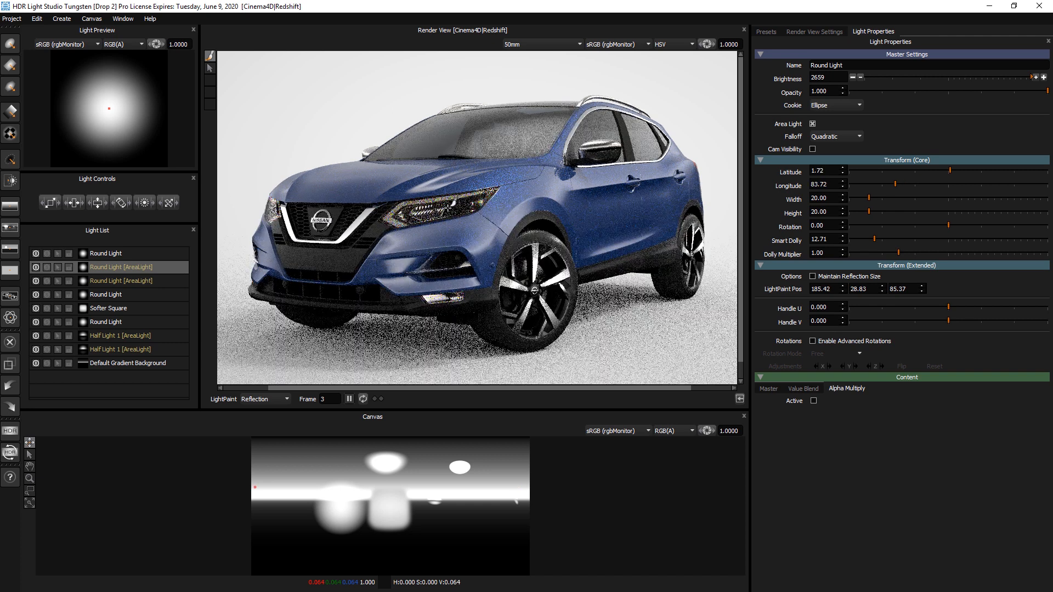
{"action": "left_click", "coordinate": [448, 207]}
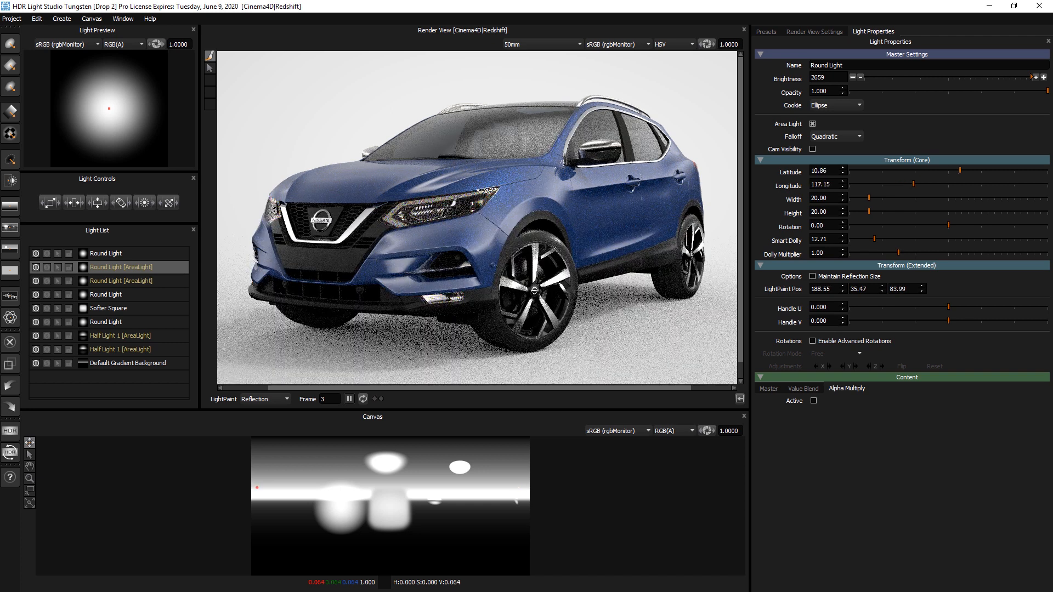
Solo the duplicated area light with camera visibility on and reposition its headlight reflection to latitude 1.78, longitude 294.68
{"action": "left_click", "coordinate": [47, 268]}
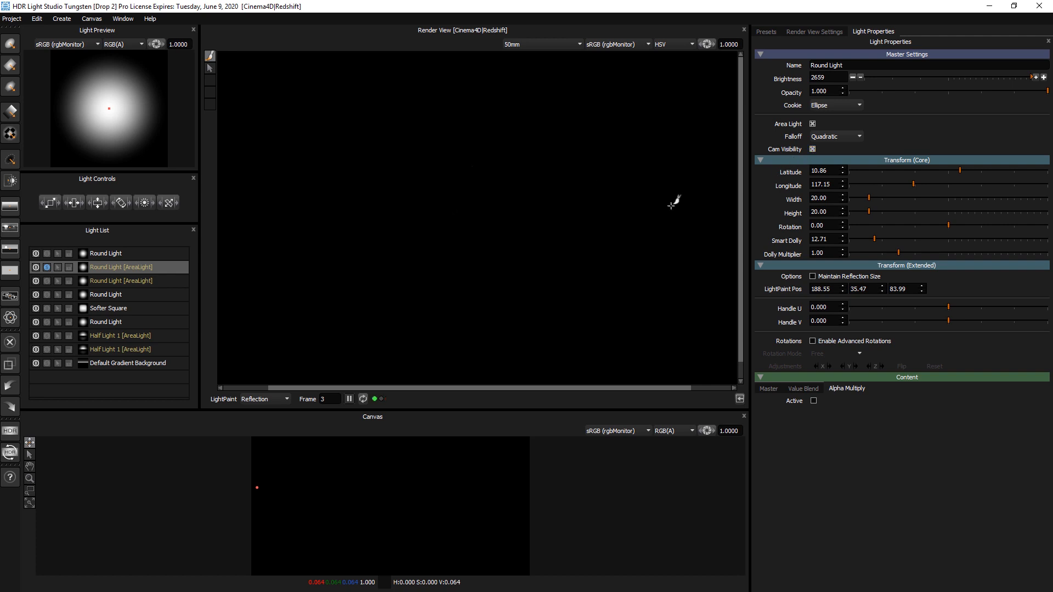
{"action": "left_click_drag", "start_coordinate": [450, 180], "coordinate": [440, 214]}
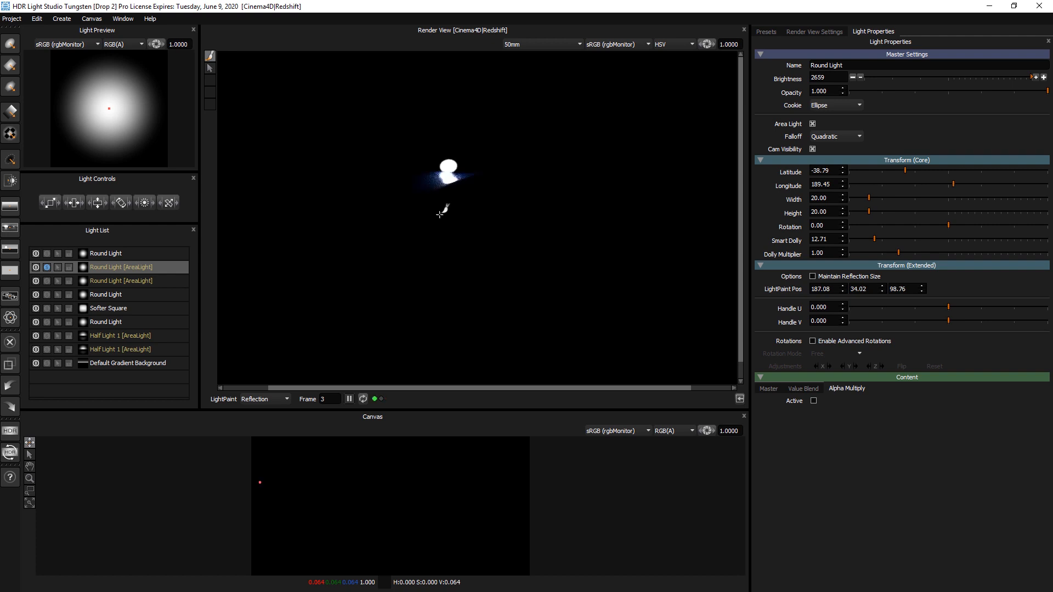
{"action": "left_click", "coordinate": [439, 214]}
{"action": "left_click", "coordinate": [429, 210]}
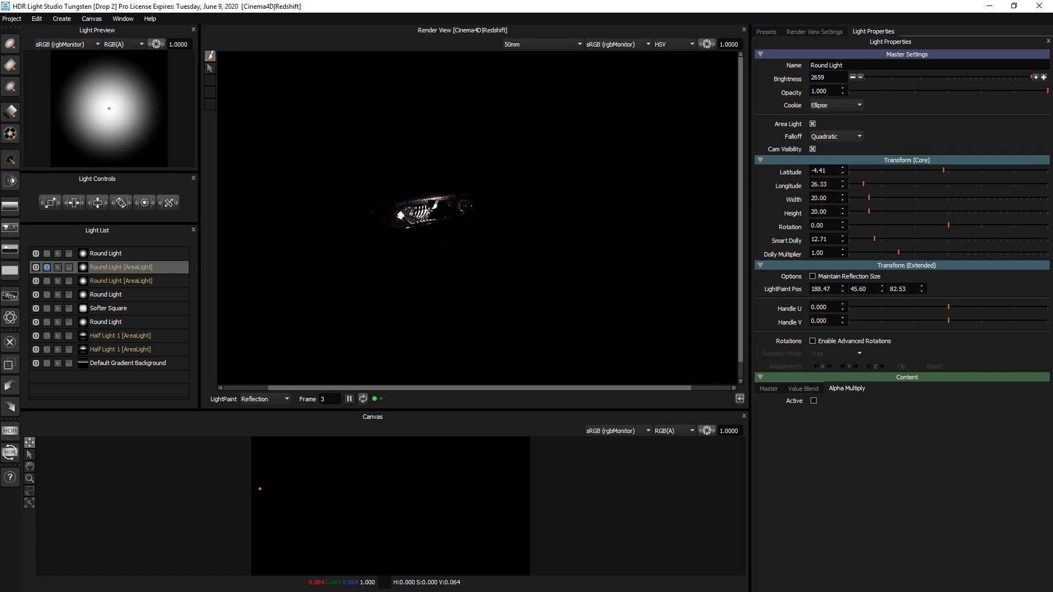
{"action": "left_click", "coordinate": [434, 209]}
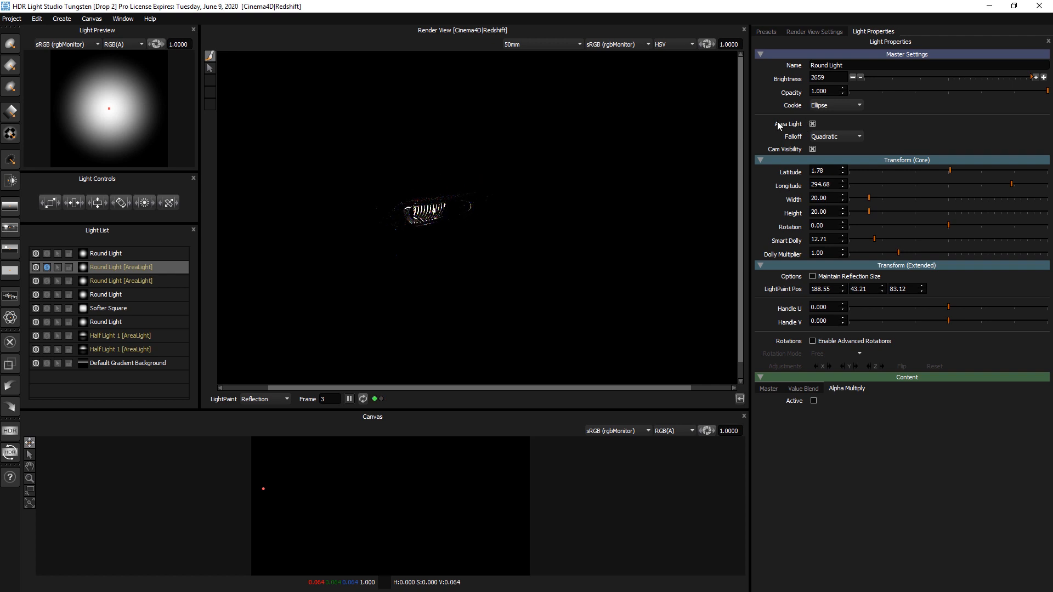
Turn off the headlight area light's camera visibility, set its brightness to 5318, and end its solo, keeping the light enabled
{"action": "left_click", "coordinate": [813, 149]}
{"action": "left_click", "coordinate": [1044, 77]}
{"action": "left_click", "coordinate": [47, 267]}
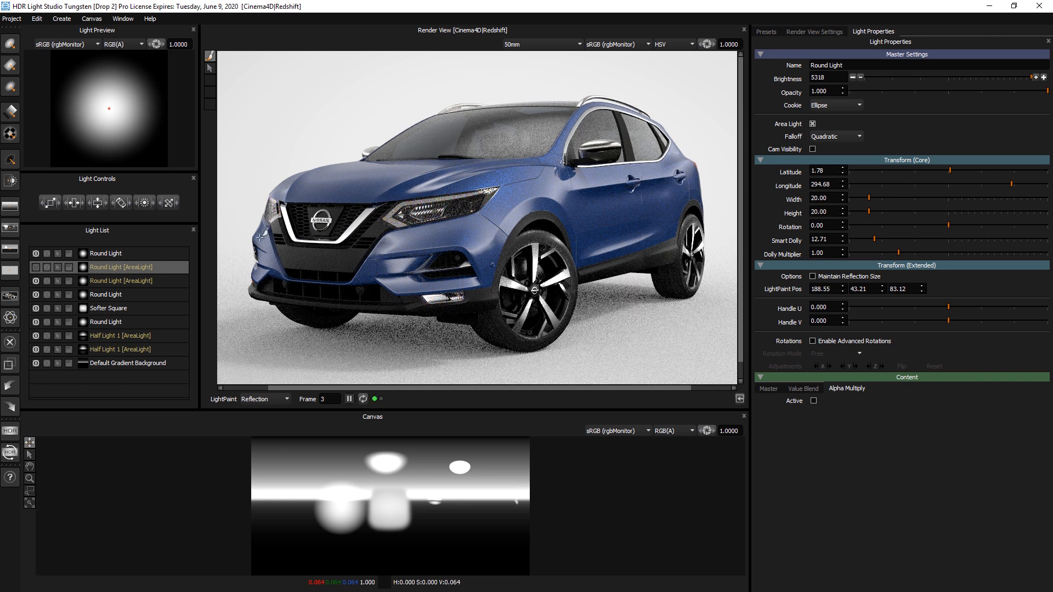
{"action": "left_click", "coordinate": [37, 267]}
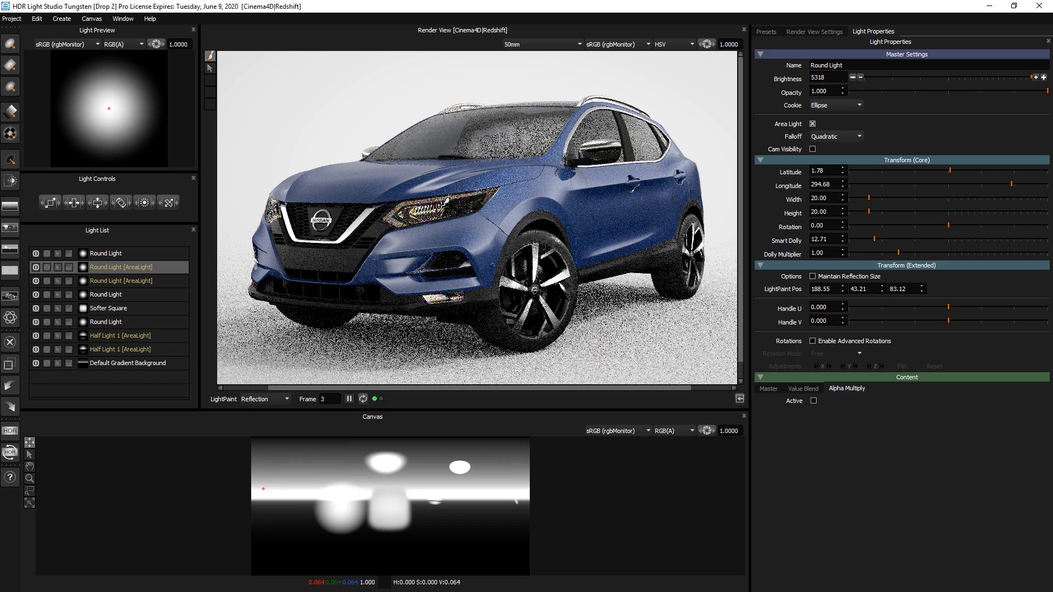
Duplicate the headlight area light, place the copy's reflection on the front grille, set Smart Dolly to 21.28, and enable camera visibility
{"action": "key", "text": "ctrl+d"}
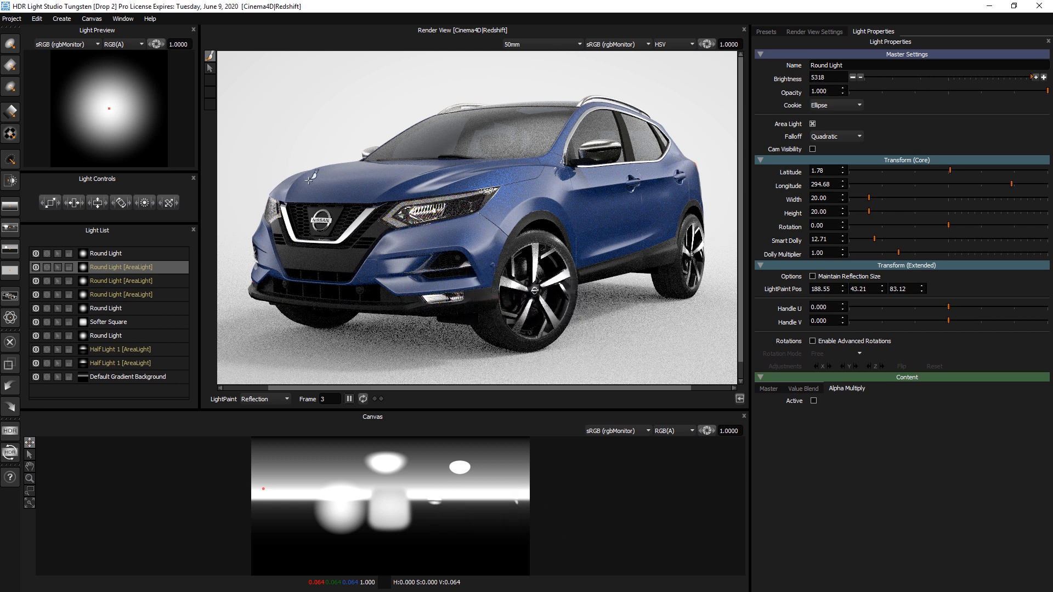
{"action": "left_click", "coordinate": [312, 210]}
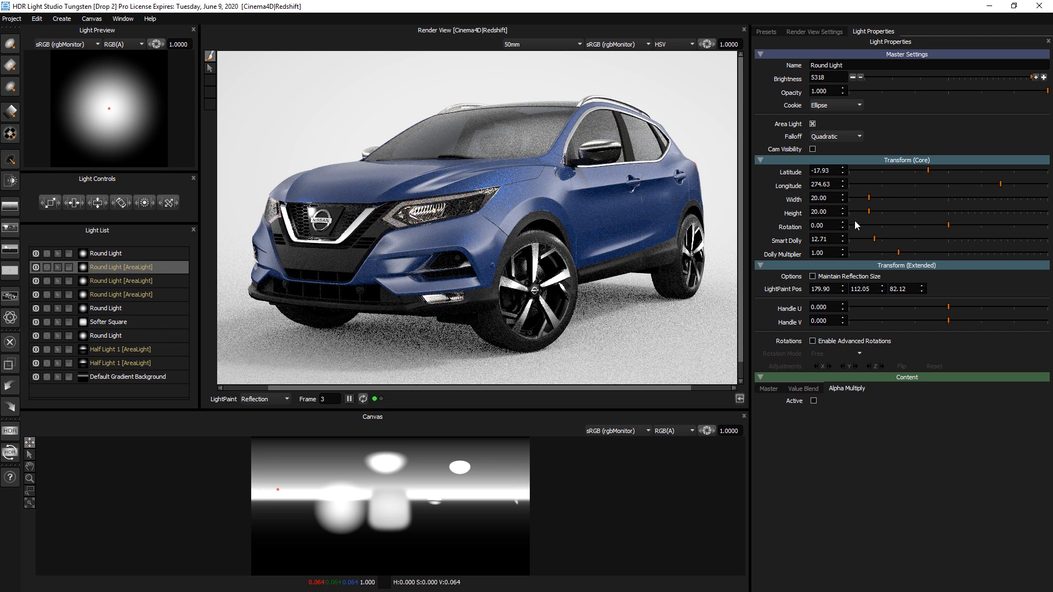
{"action": "left_click", "coordinate": [892, 239]}
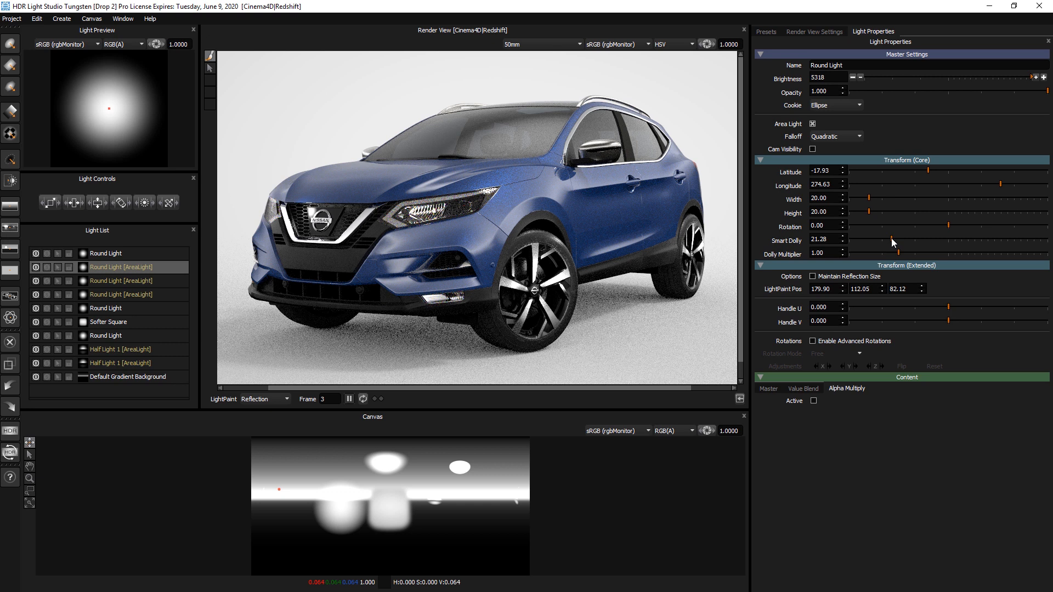
{"action": "left_click", "coordinate": [813, 149]}
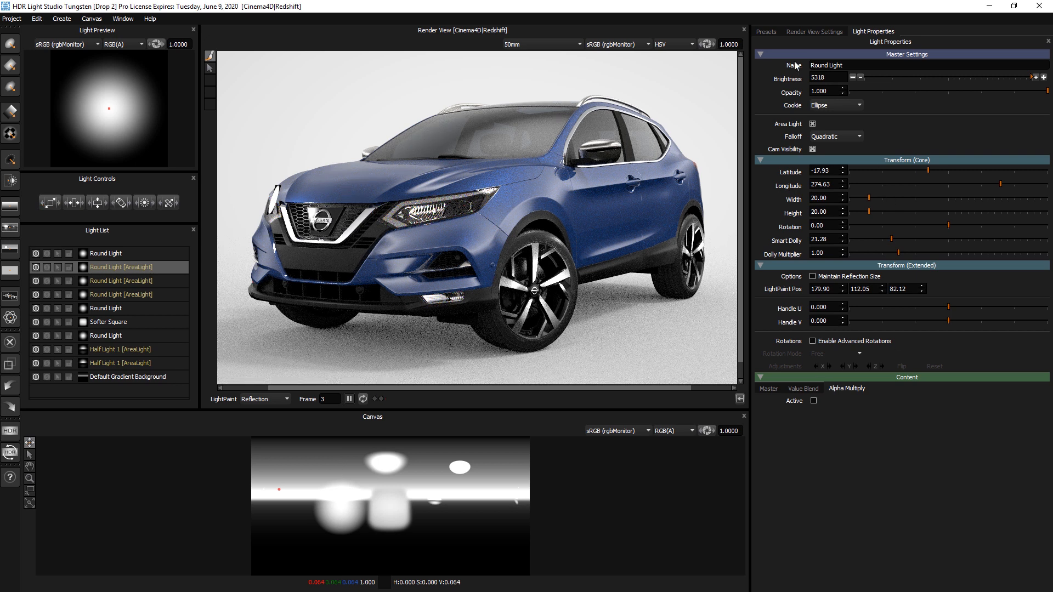
Apply the Log falloff to the grille area light's alpha ramp in its master content
{"action": "left_click", "coordinate": [769, 388]}
{"action": "left_click", "coordinate": [1043, 490]}
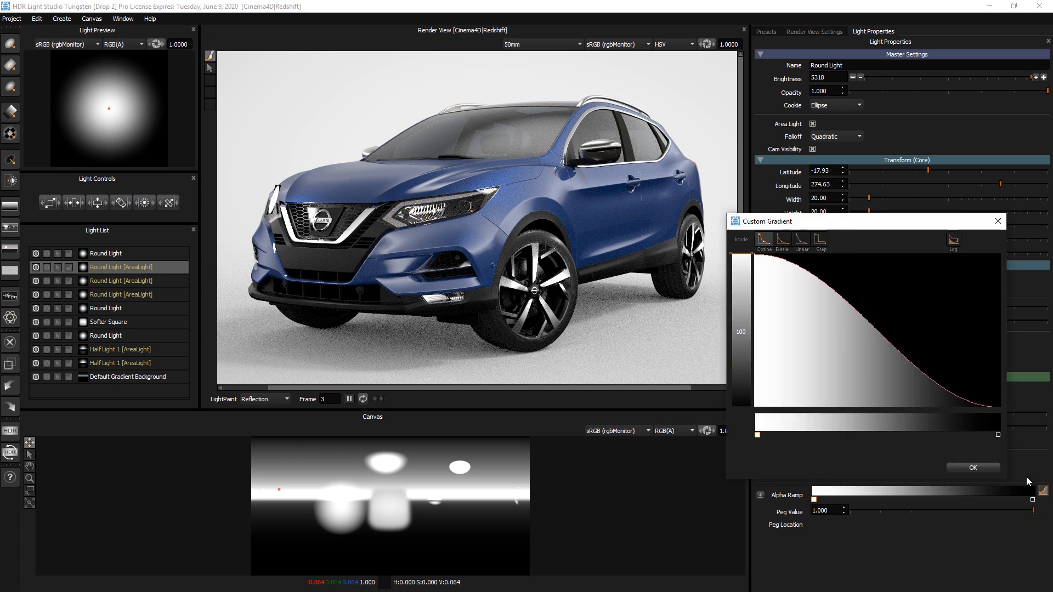
{"action": "left_click", "coordinate": [953, 239]}
{"action": "left_click", "coordinate": [964, 468]}
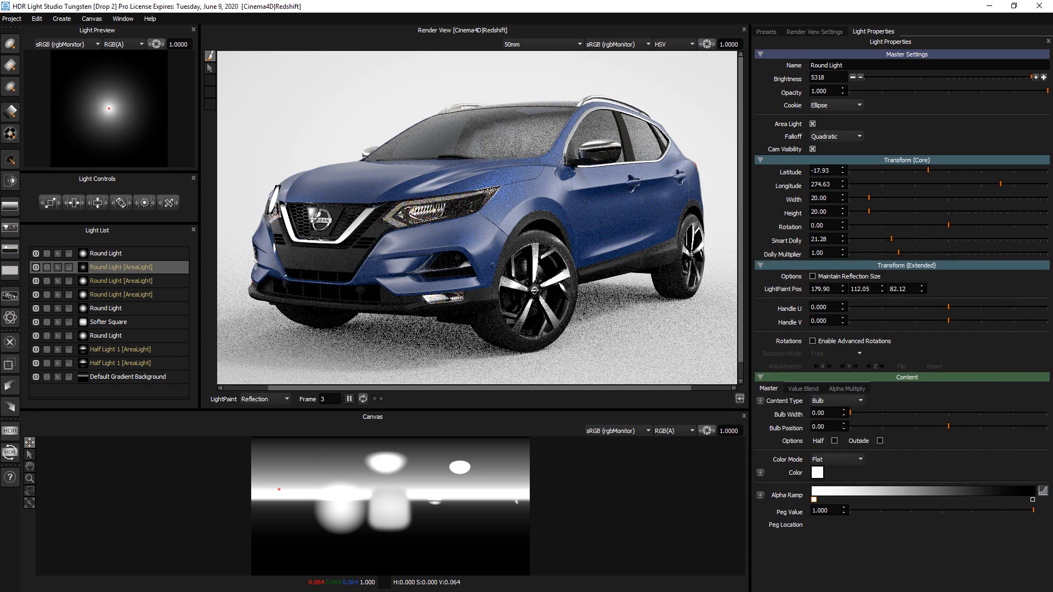
Scale the grille area light to 37.00, reposition its reflection to latitude -21.48, longitude 293.88, and reduce its brightness to 665
{"action": "left_click_drag", "start_coordinate": [50, 203], "coordinate": [86, 204]}
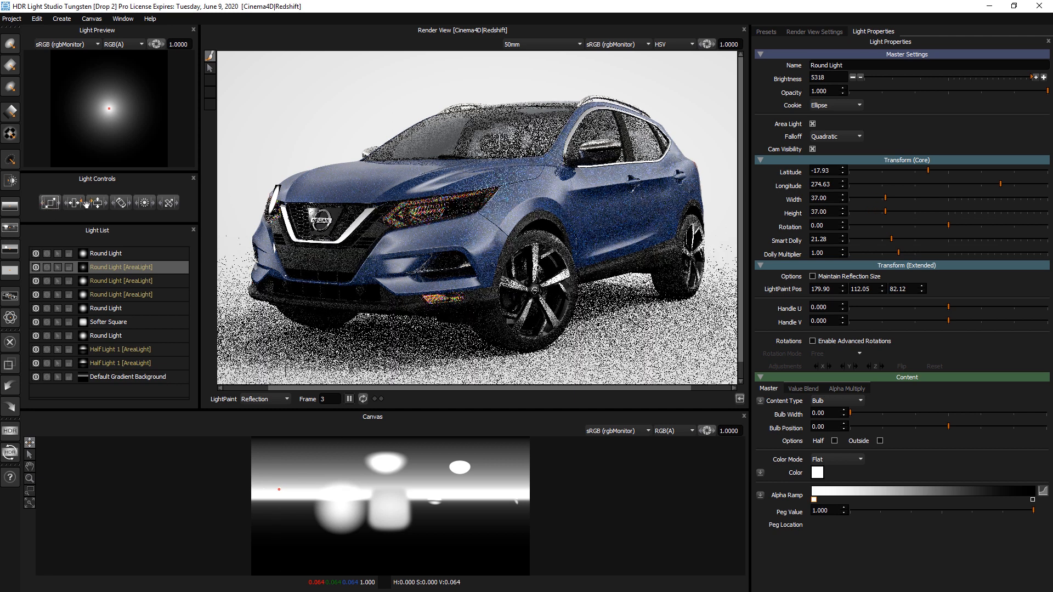
{"action": "left_click", "coordinate": [486, 192]}
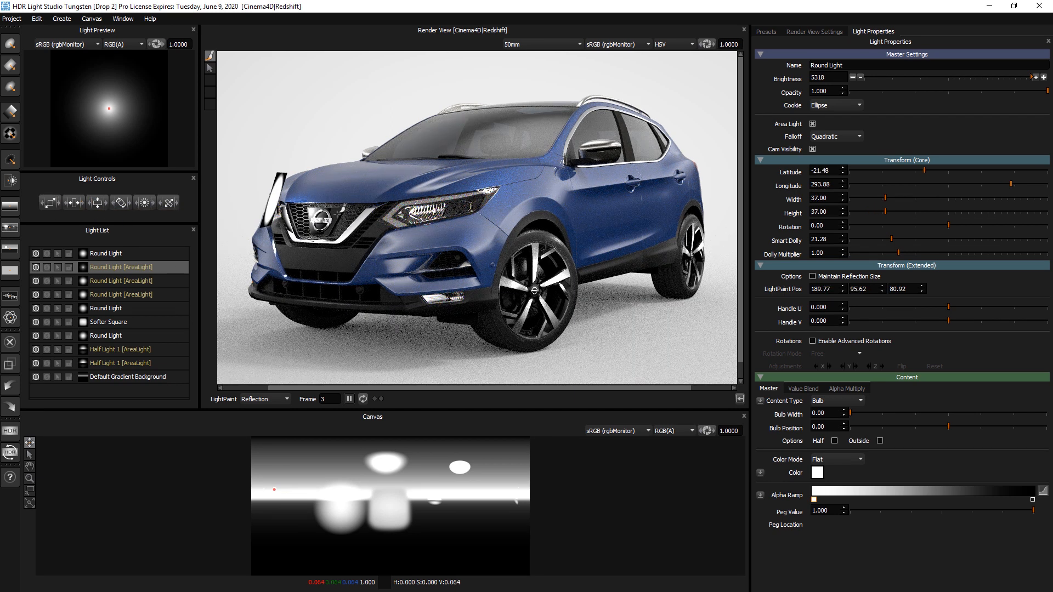
{"action": "left_click", "coordinate": [853, 78]}
{"action": "left_click", "coordinate": [853, 78]}
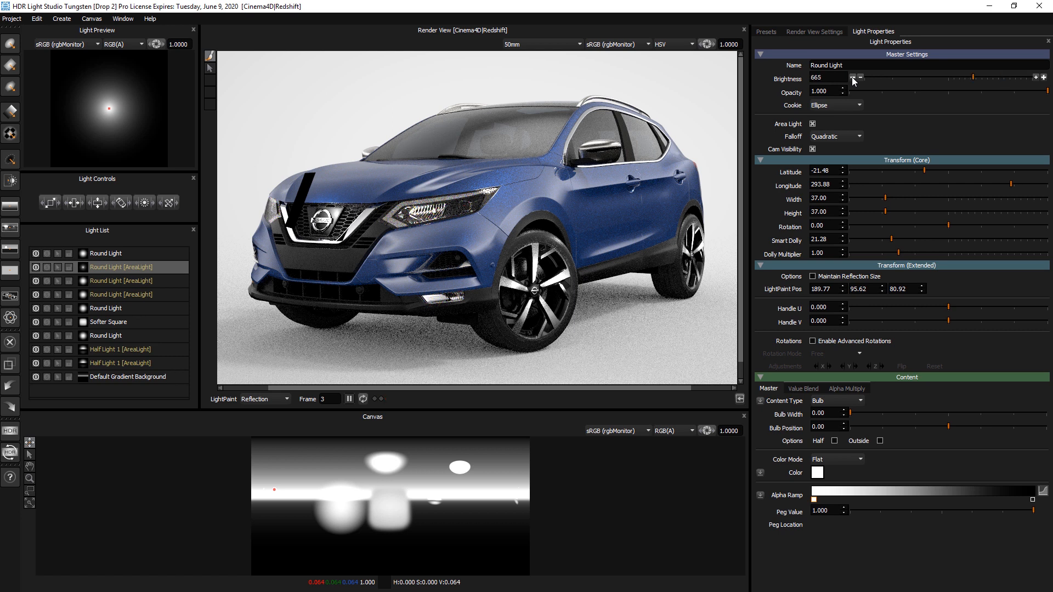
Turn off the grille area light's camera visibility and check its contribution by soloing it briefly
{"action": "left_click", "coordinate": [812, 149]}
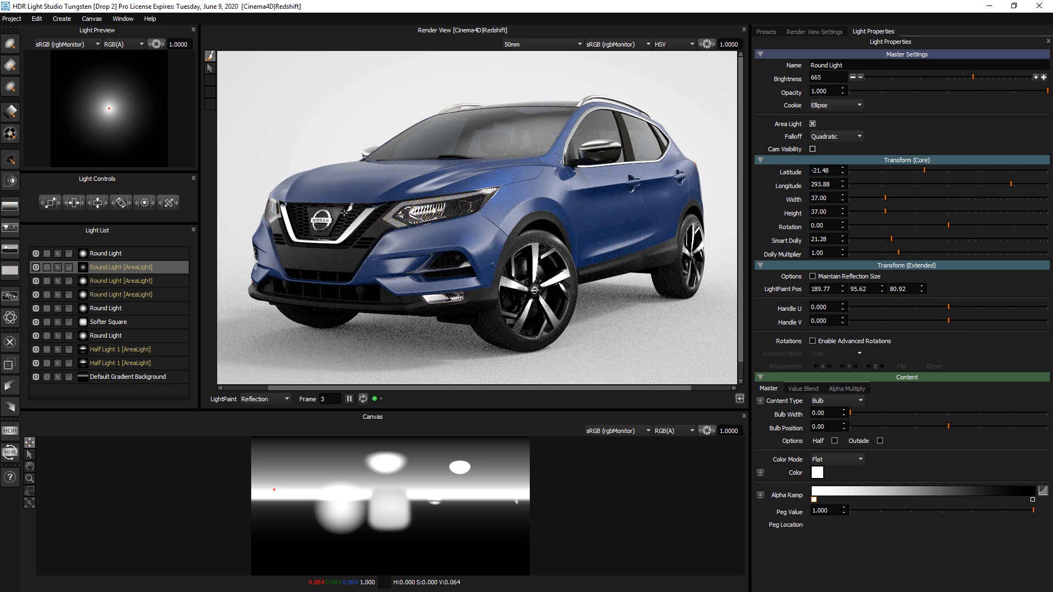
{"action": "left_click", "coordinate": [48, 267]}
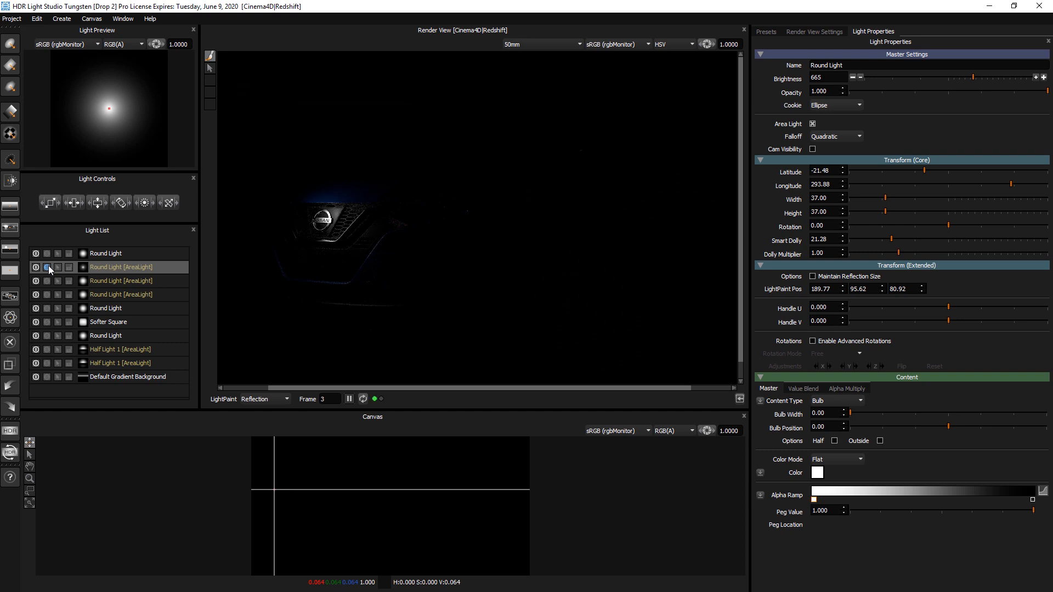
{"action": "left_click", "coordinate": [48, 266]}
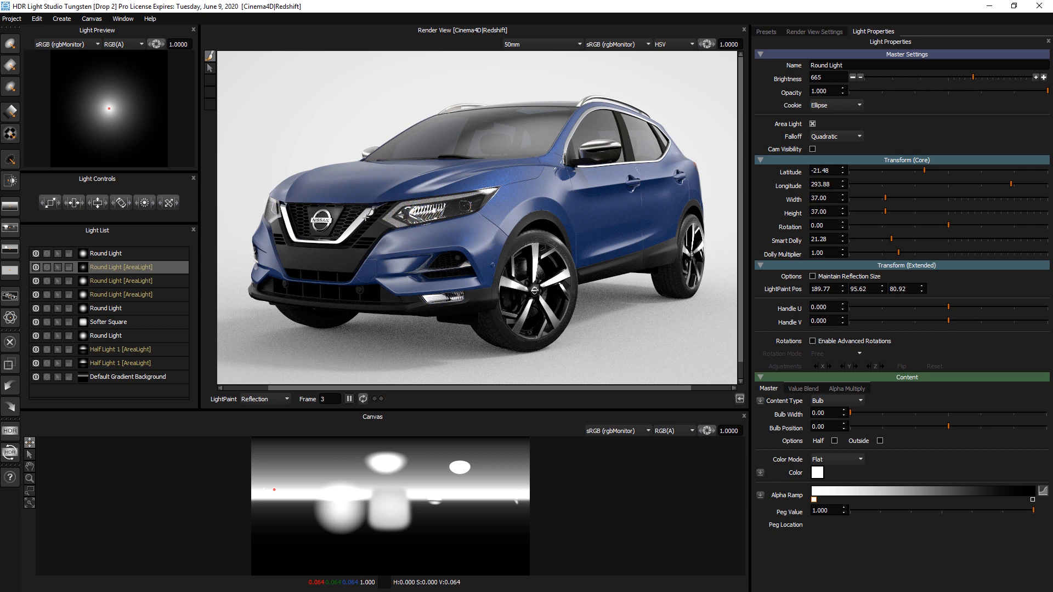
Add the Kino 2 preset from the StudioLights presets, placing its reflection on the grille's chrome trim beside the fully visible headlight
{"action": "left_click", "coordinate": [768, 32]}
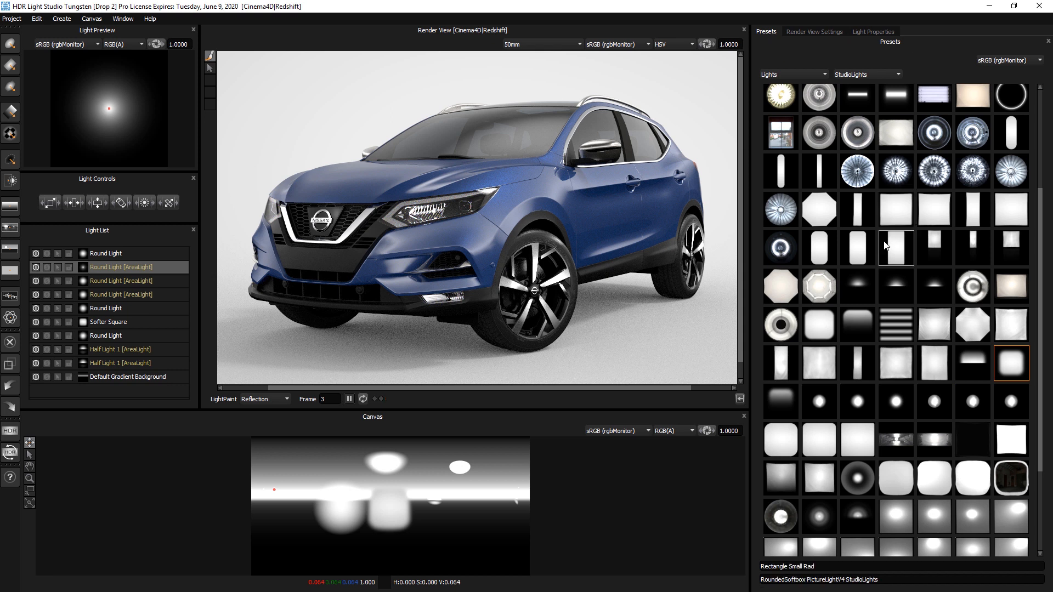
{"action": "scroll", "coordinate": [899, 286], "scroll_direction": "up", "scroll_amount": 3}
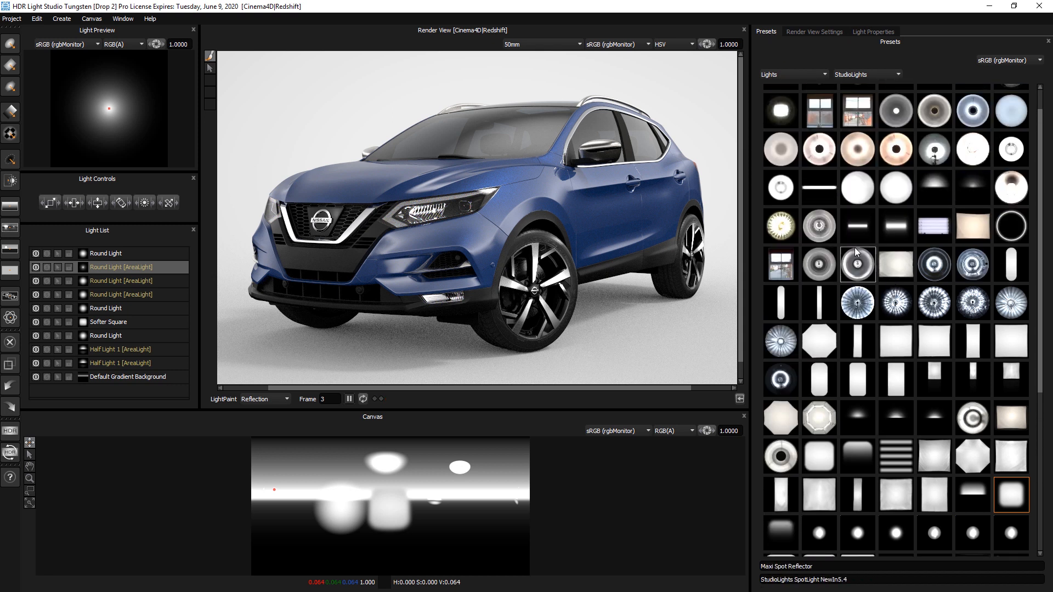
{"action": "left_click", "coordinate": [899, 229]}
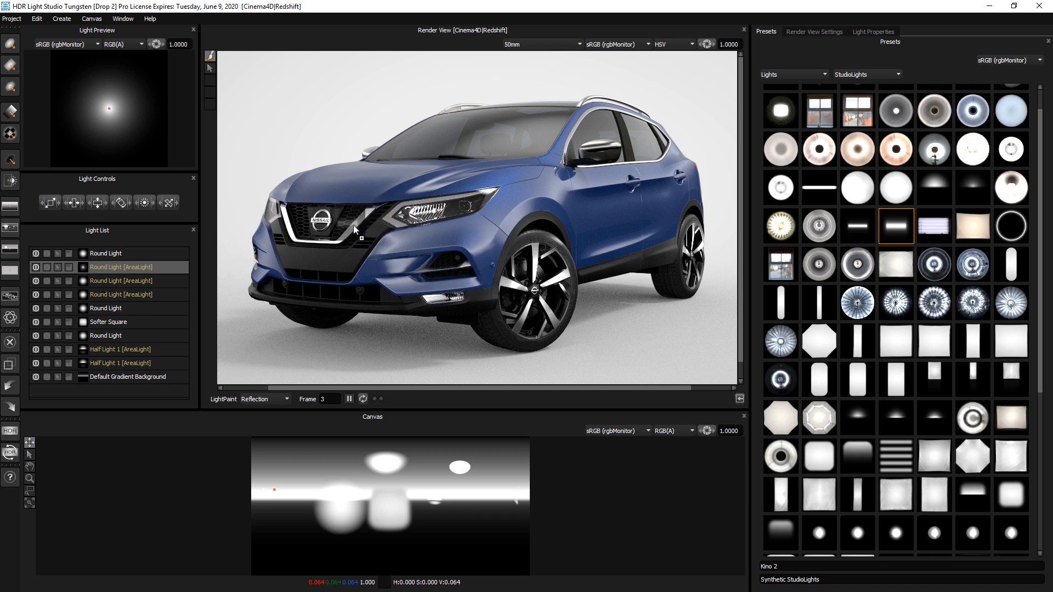
{"action": "left_click_drag", "start_coordinate": [354, 225], "coordinate": [354, 225]}
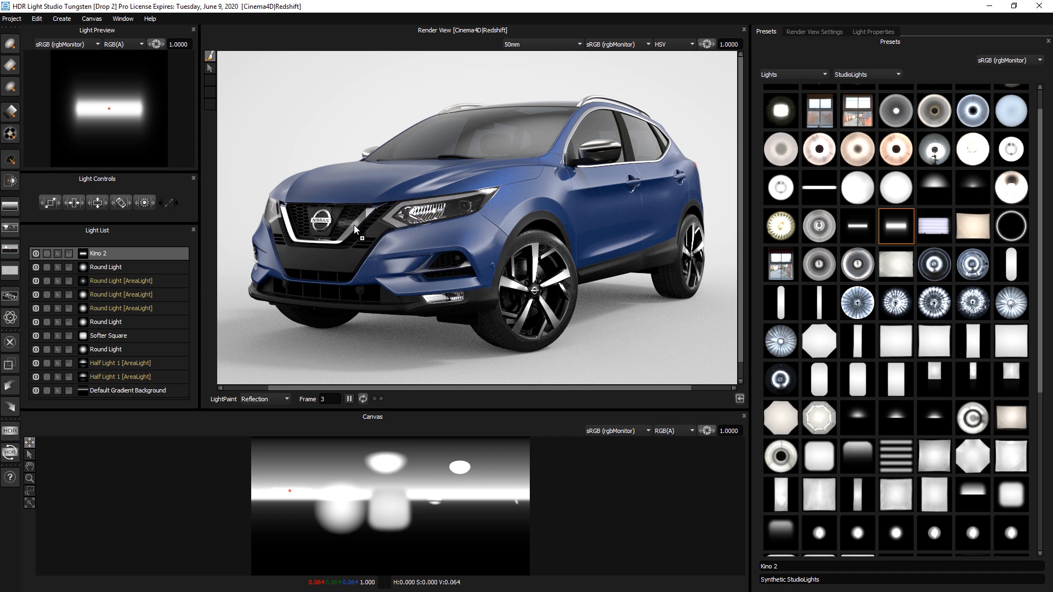
Make the Kino 2 light a dark blocker with brightness 0 and the Over blend mode, and reposition its reflection on the chrome trim
{"action": "left_click", "coordinate": [876, 33]}
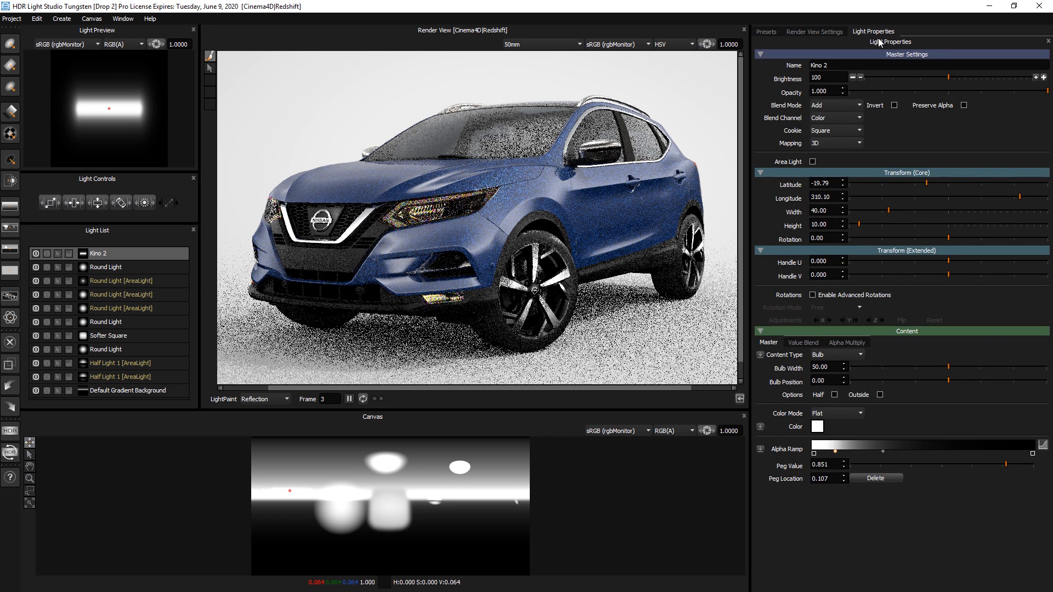
{"action": "left_click_drag", "start_coordinate": [877, 78], "coordinate": [837, 80]}
{"action": "left_click", "coordinate": [842, 107]}
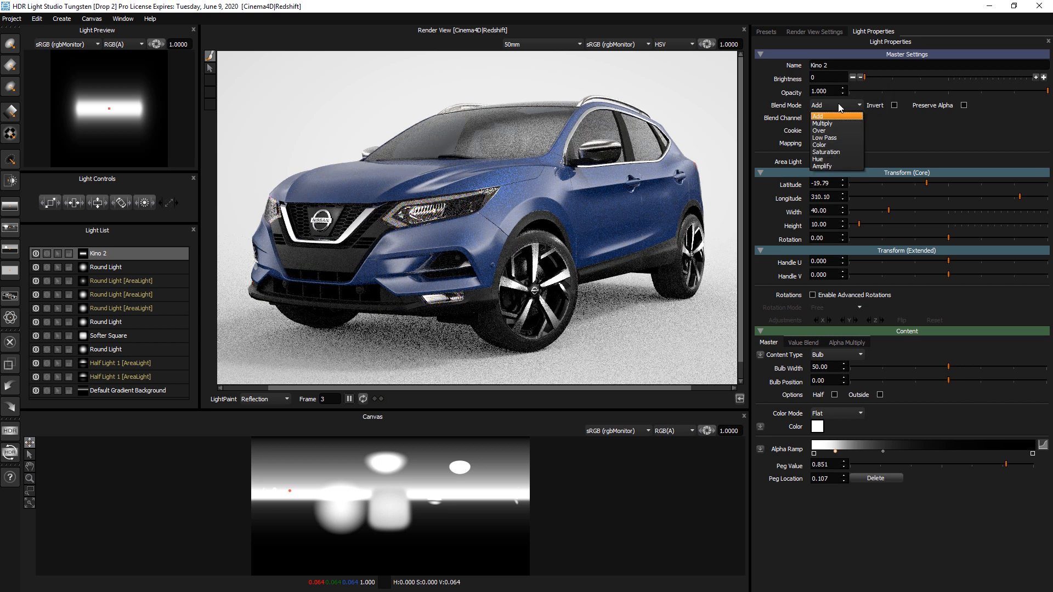
{"action": "left_click", "coordinate": [833, 131]}
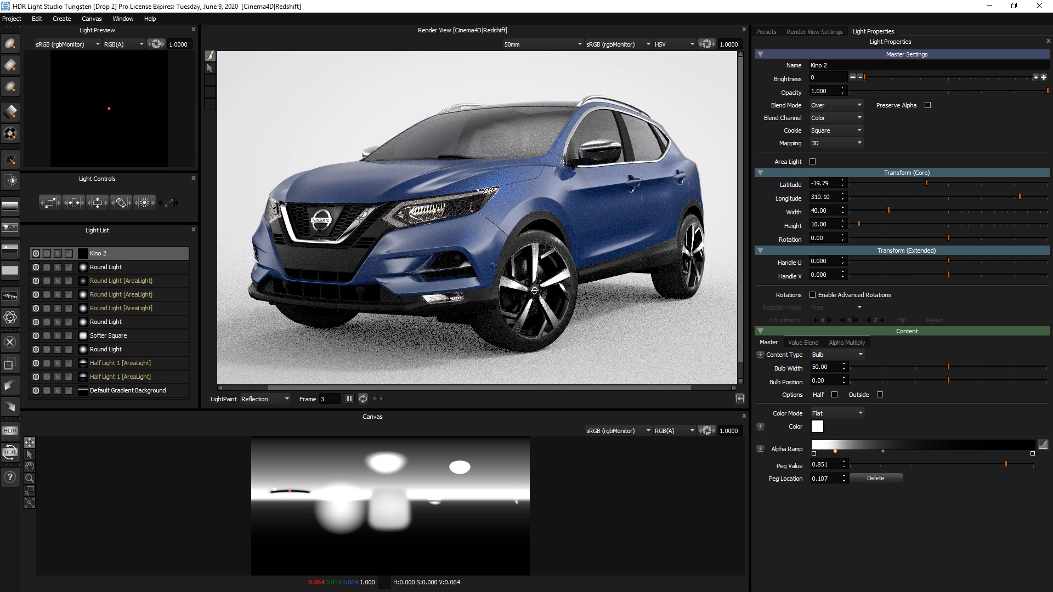
{"action": "left_click", "coordinate": [355, 224]}
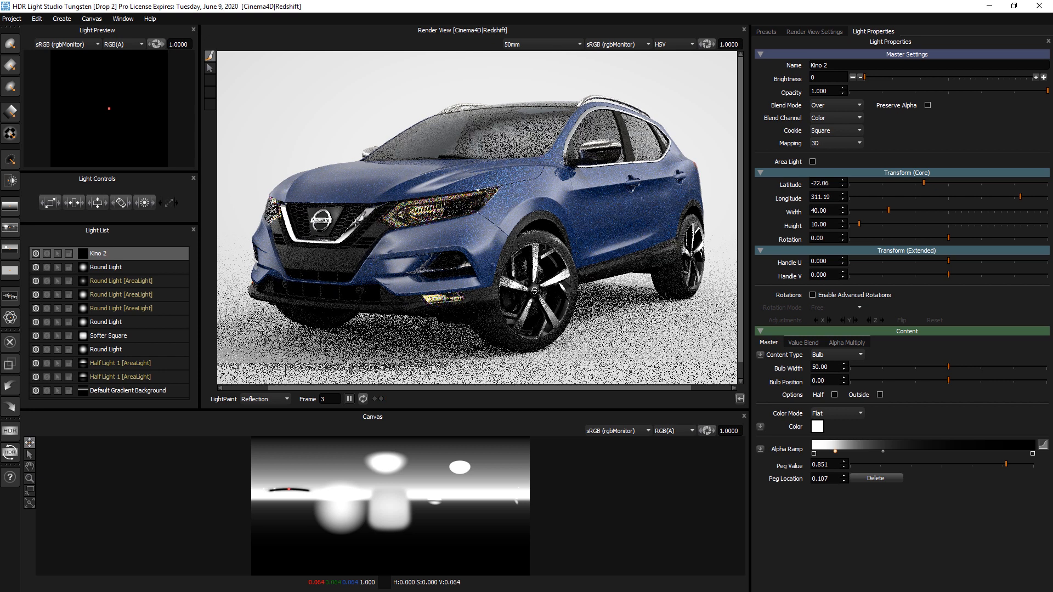
Rotate the Kino 2 light to -166.08 and increase its height to 26.50
{"action": "left_click", "coordinate": [976, 237]}
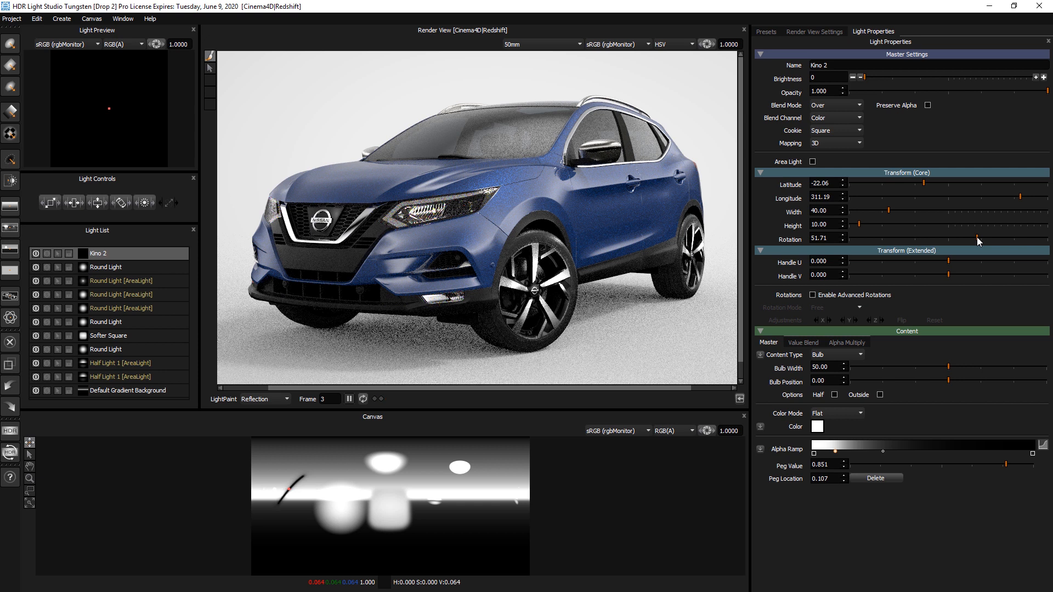
{"action": "left_click_drag", "start_coordinate": [976, 237], "coordinate": [857, 238]}
{"action": "left_click_drag", "start_coordinate": [97, 203], "coordinate": [135, 206]}
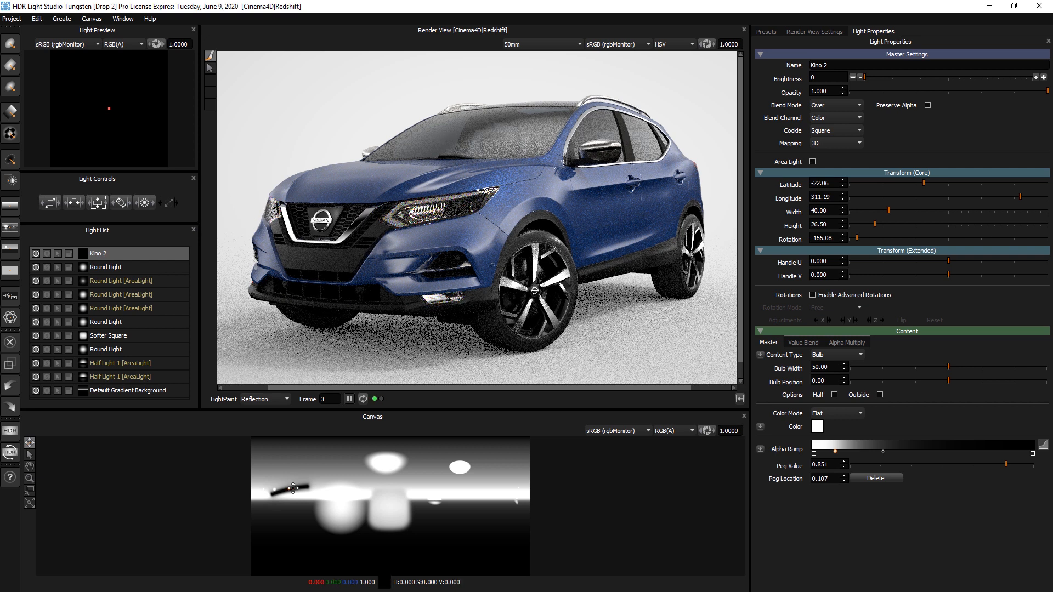
Test the Kino 2 light at other positions, then settle its reflection on the chrome trim at latitude -22.26, longitude 308.12
{"action": "left_click_drag", "start_coordinate": [290, 488], "coordinate": [296, 485]}
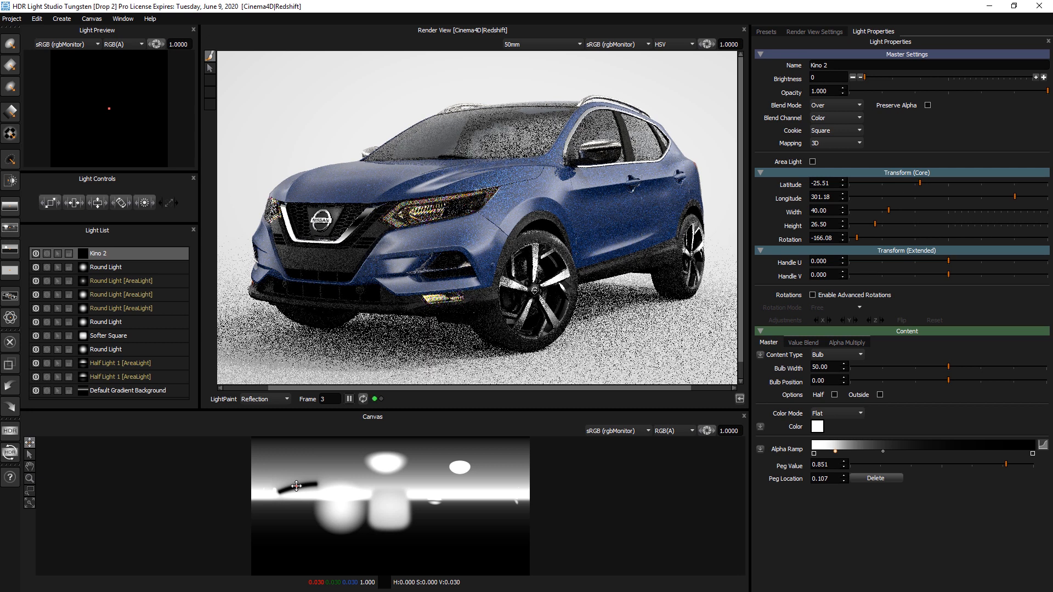
{"action": "left_click_drag", "start_coordinate": [297, 486], "coordinate": [279, 494]}
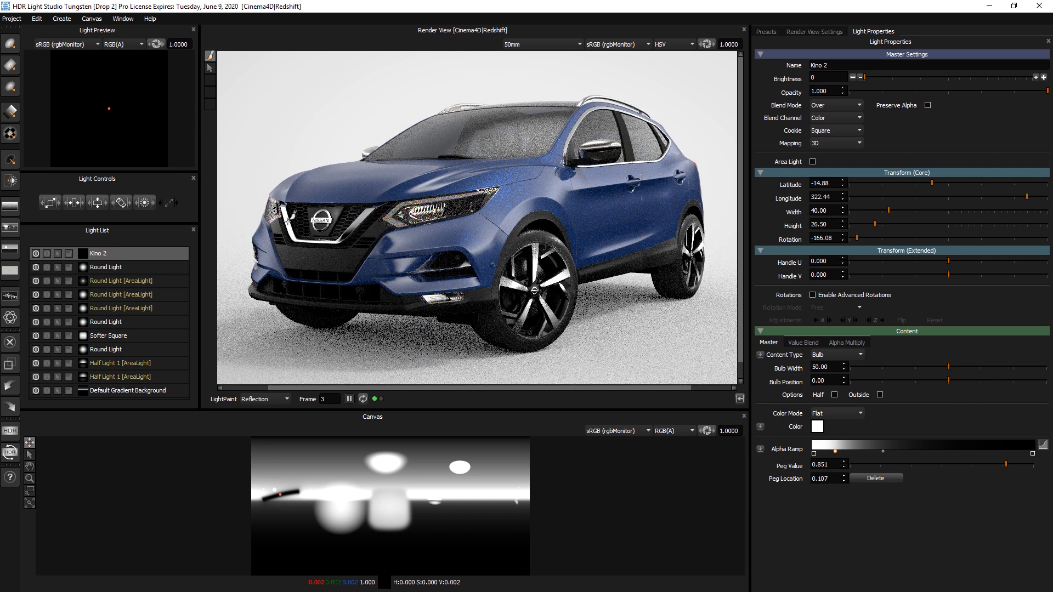
{"action": "left_click", "coordinate": [287, 224]}
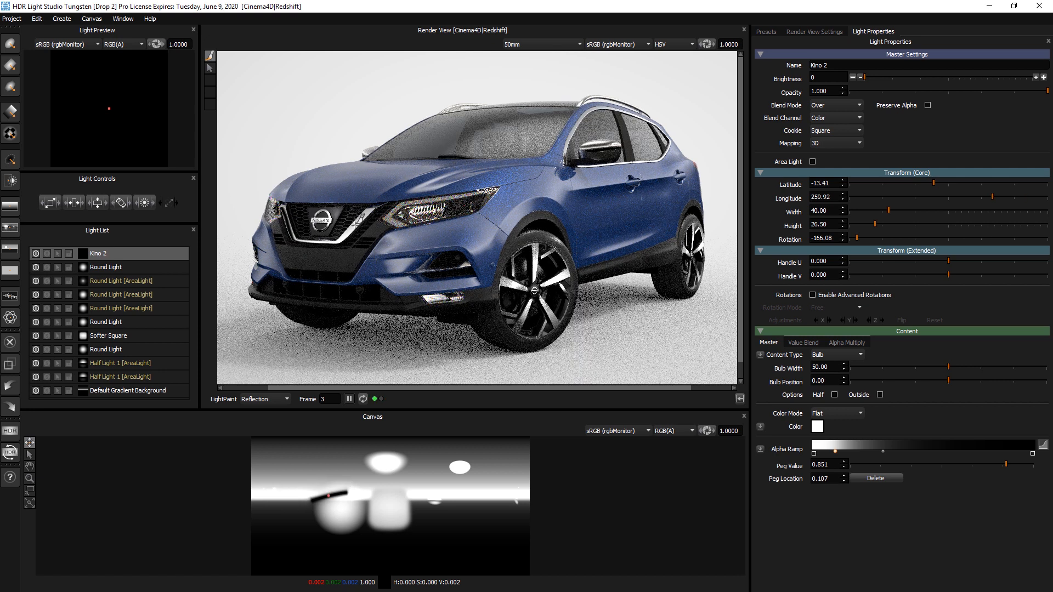
{"action": "left_click", "coordinate": [357, 221]}
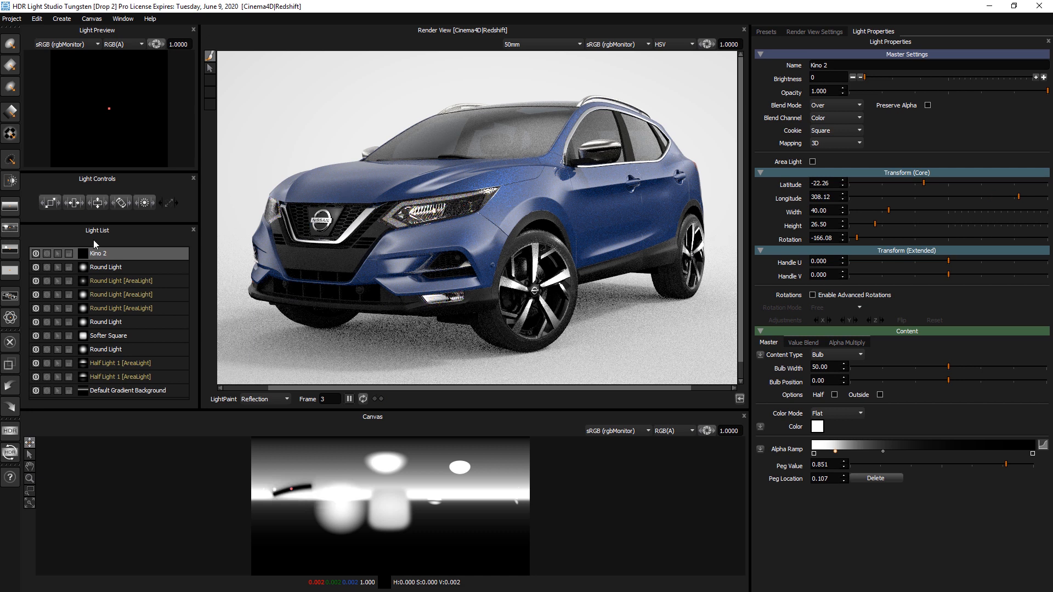
Narrow the Kino 2 light to a width of 9.50 and lower its opacity to 0.945
{"action": "left_click_drag", "start_coordinate": [71, 203], "coordinate": [11, 207]}
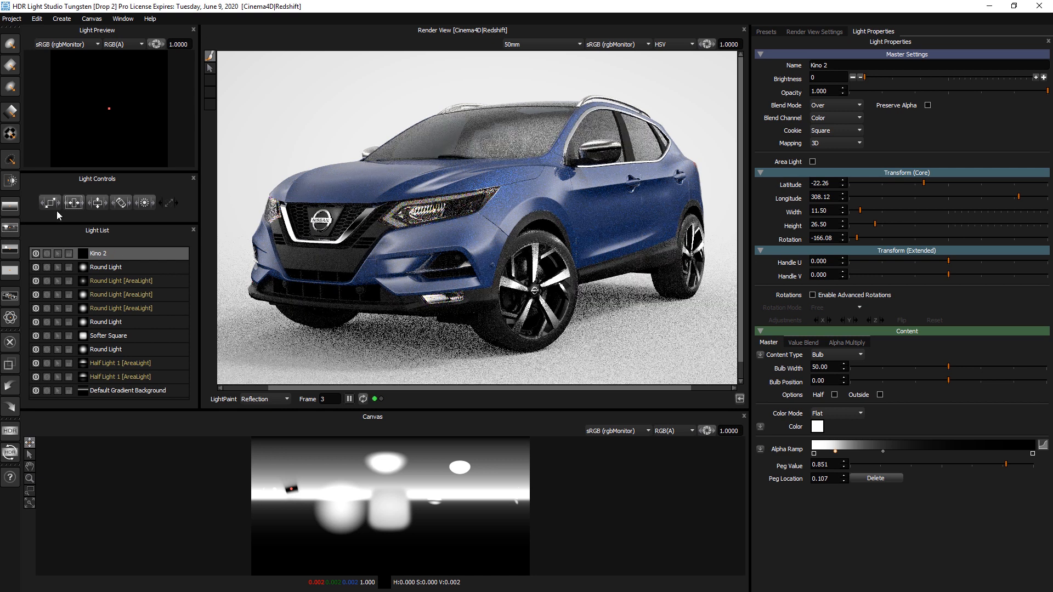
{"action": "left_click_drag", "start_coordinate": [71, 203], "coordinate": [69, 203]}
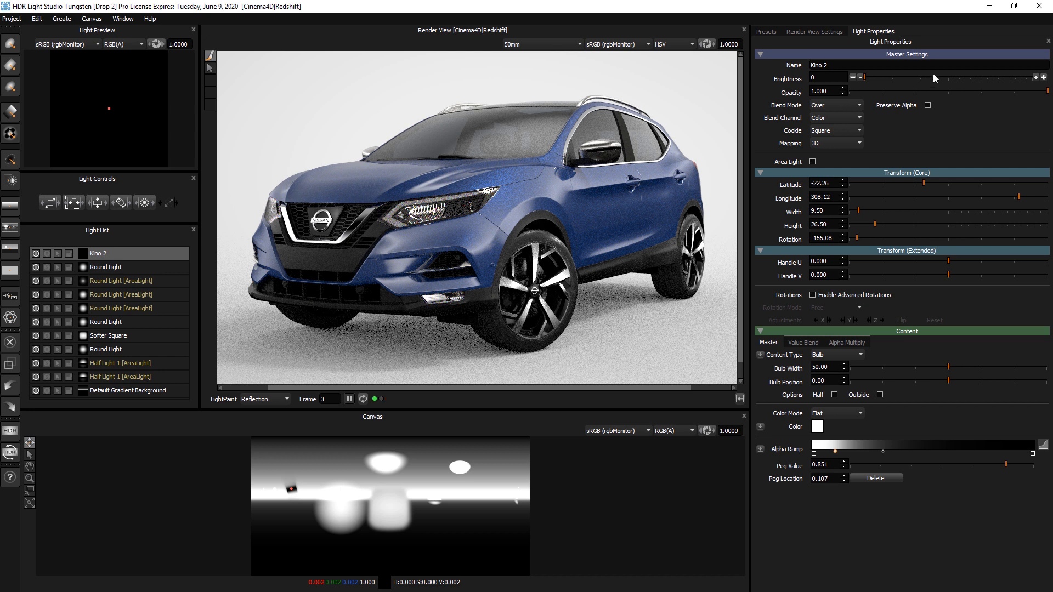
{"action": "left_click", "coordinate": [1037, 91]}
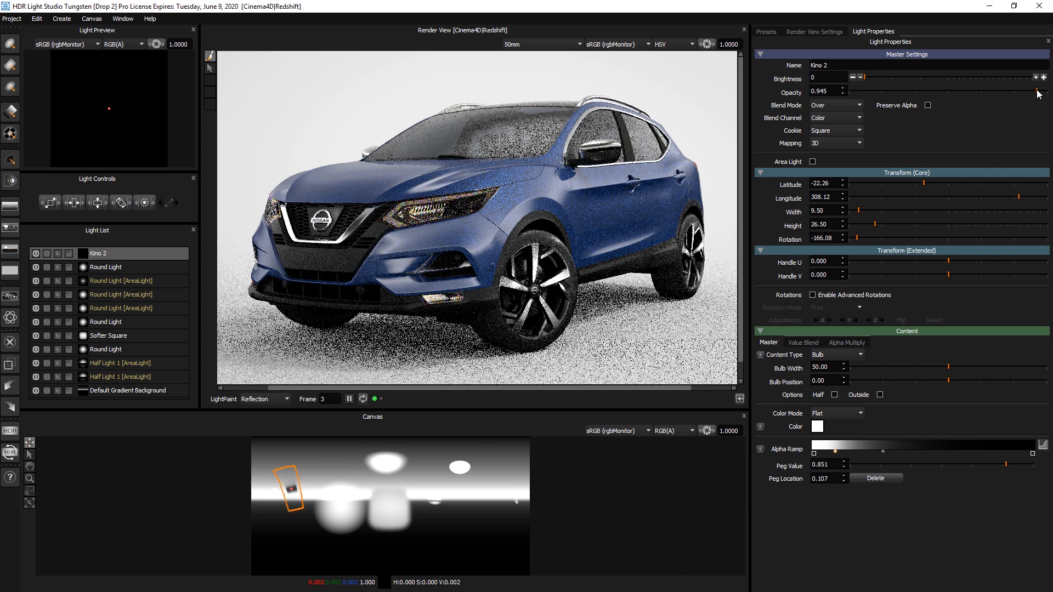
Reduce the Kino 2 light's height to 11.00, switching the light off and on to compare the chrome reflection
{"action": "left_click_drag", "start_coordinate": [99, 203], "coordinate": [91, 204]}
{"action": "left_click", "coordinate": [36, 253]}
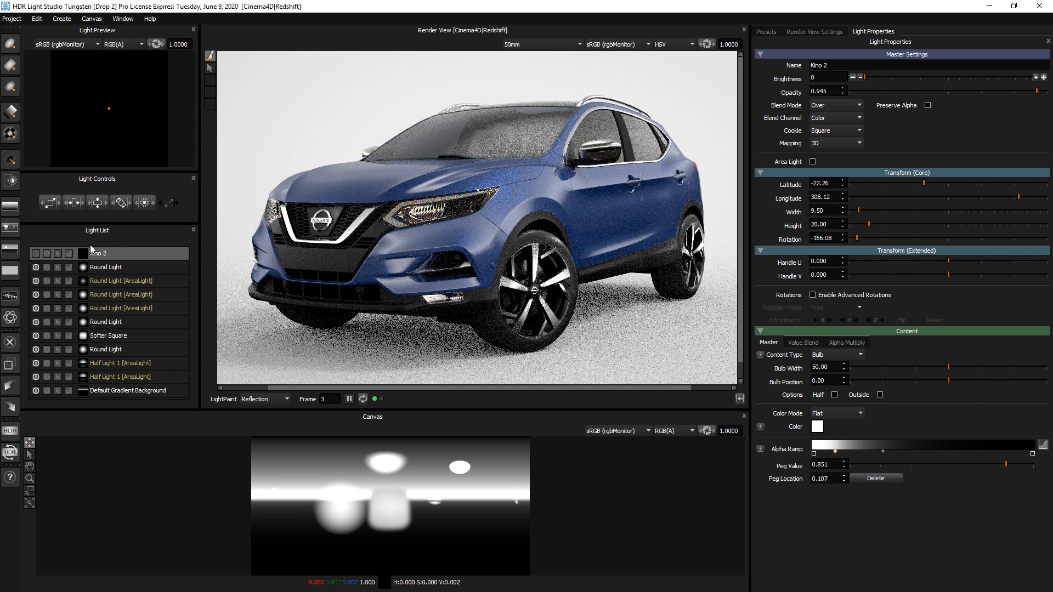
{"action": "left_click", "coordinate": [35, 253]}
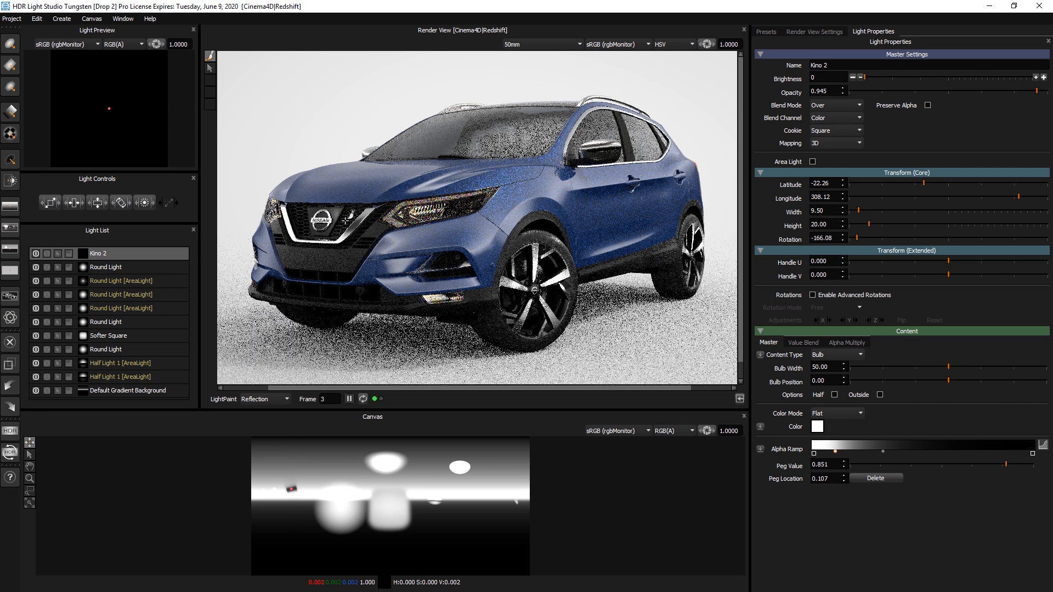
{"action": "left_click_drag", "start_coordinate": [97, 203], "coordinate": [86, 209]}
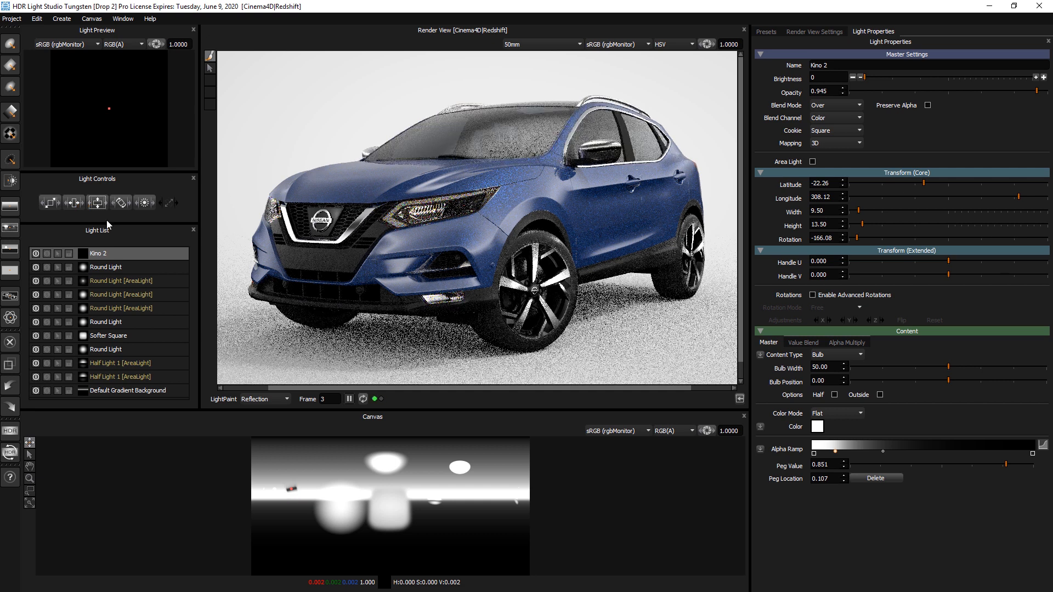
{"action": "left_click_drag", "start_coordinate": [97, 203], "coordinate": [93, 206]}
Duplicate the Kino 2 light and place the copy's reflection on the opposite arm of the grille's chrome trim
{"action": "key", "text": "ctrl+d"}
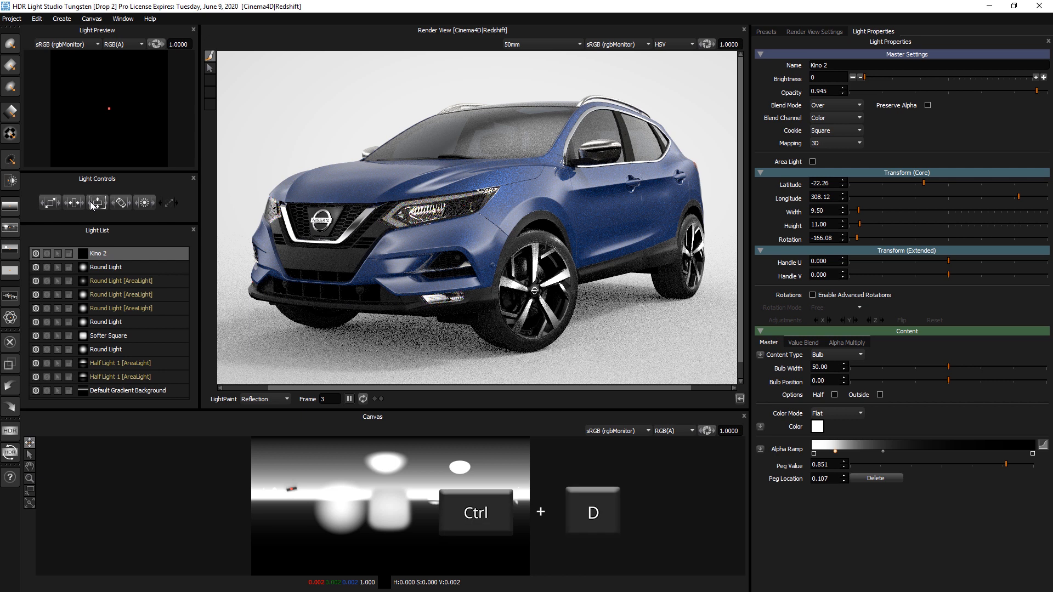
{"action": "key", "text": "Return"}
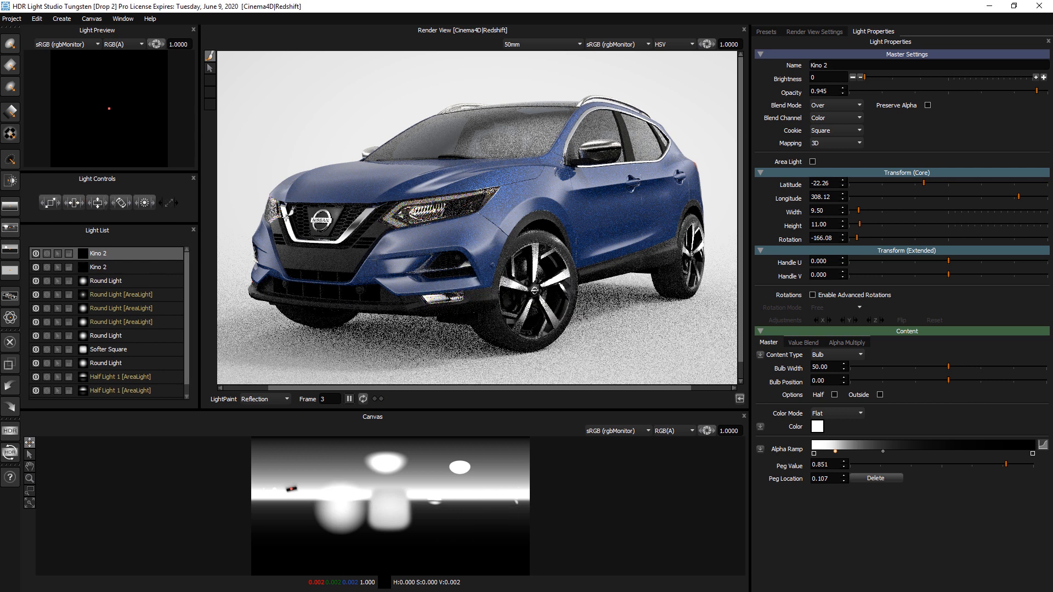
{"action": "left_click", "coordinate": [286, 215]}
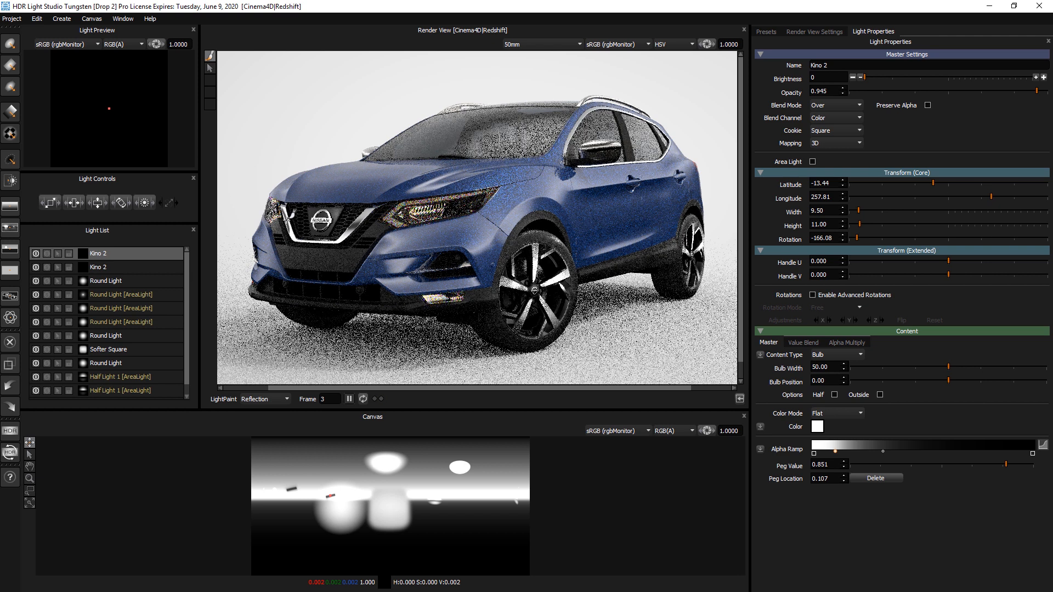
Rotate the Kino 2 copy to -29.83 and fine-tune its reflection on the chrome trim to latitude -13.34, longitude 258.56
{"action": "left_click", "coordinate": [898, 238]}
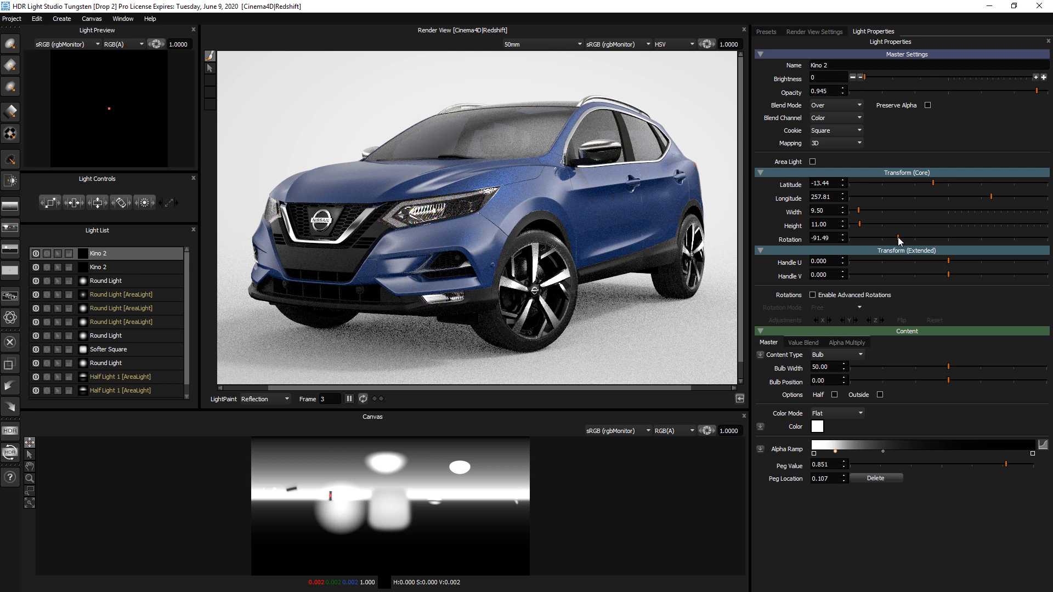
{"action": "left_click_drag", "start_coordinate": [898, 238], "coordinate": [926, 238]}
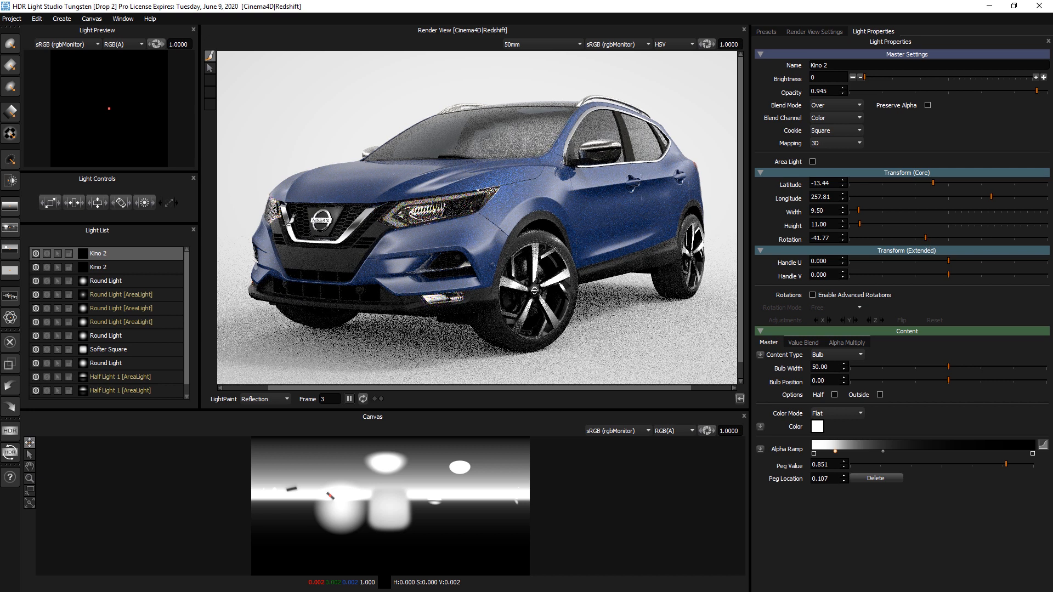
{"action": "left_click", "coordinate": [289, 224]}
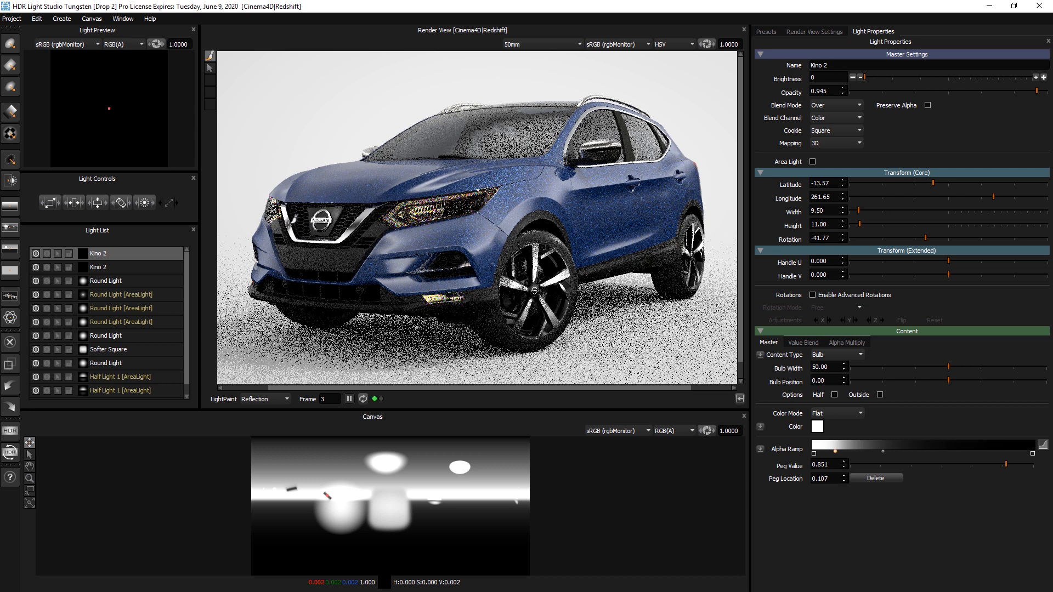
{"action": "left_click", "coordinate": [288, 218]}
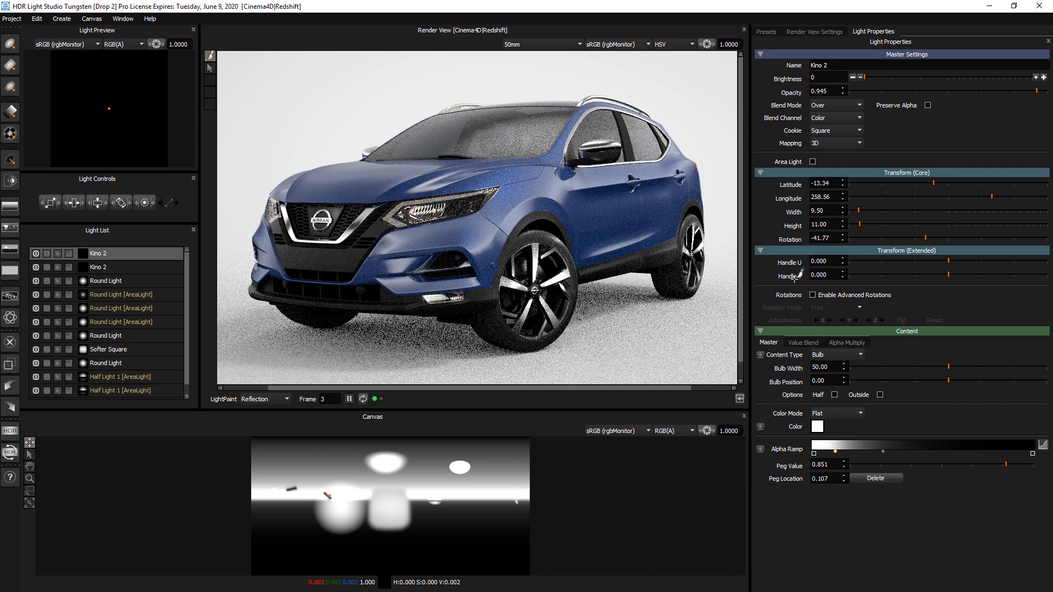
{"action": "left_click", "coordinate": [932, 236]}
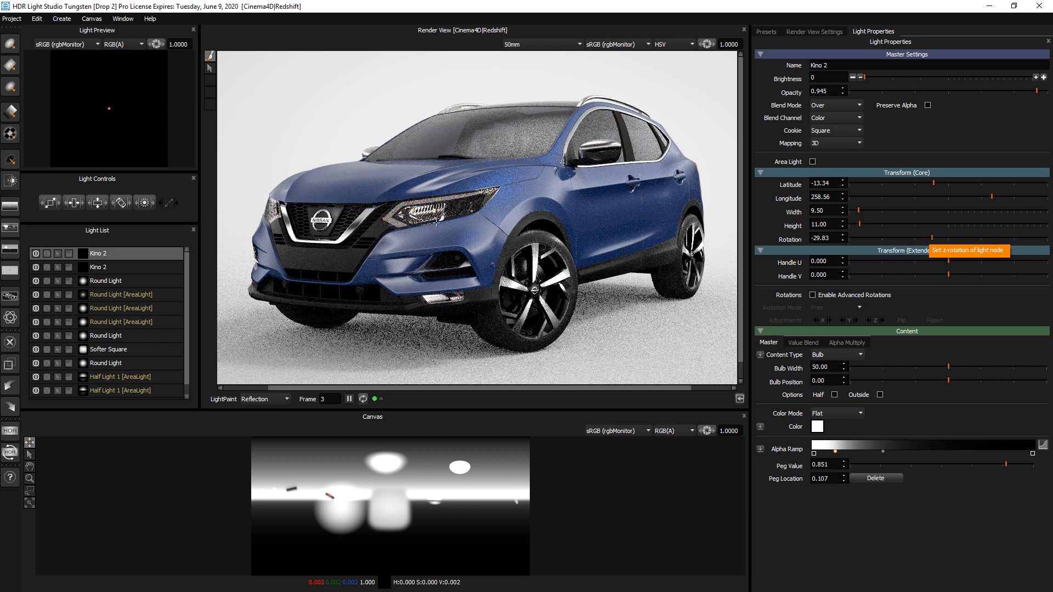
Enlarge the Render View and Light List by shrinking the Canvas panel's height
{"action": "left_click_drag", "start_coordinate": [148, 408], "coordinate": [147, 437]}
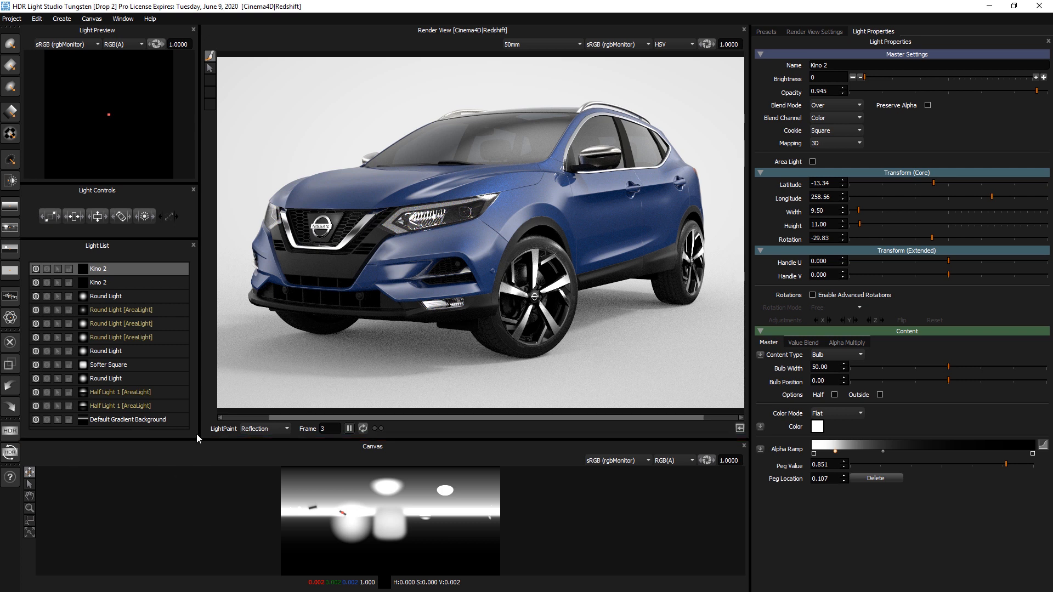
{"action": "left_click_drag", "start_coordinate": [195, 440], "coordinate": [195, 464]}
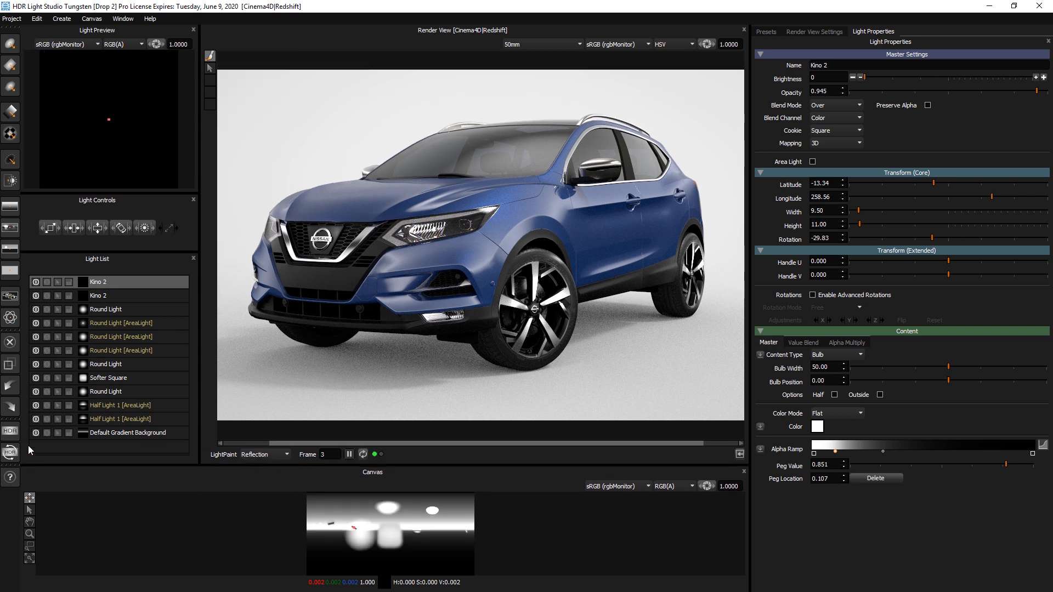
Switch off the six lights directly above the Default Gradient Background one by one
{"action": "left_click", "coordinate": [36, 419]}
{"action": "left_click", "coordinate": [35, 405]}
{"action": "left_click", "coordinate": [36, 392]}
{"action": "left_click", "coordinate": [36, 378]}
{"action": "left_click", "coordinate": [35, 364]}
{"action": "left_click", "coordinate": [35, 351]}
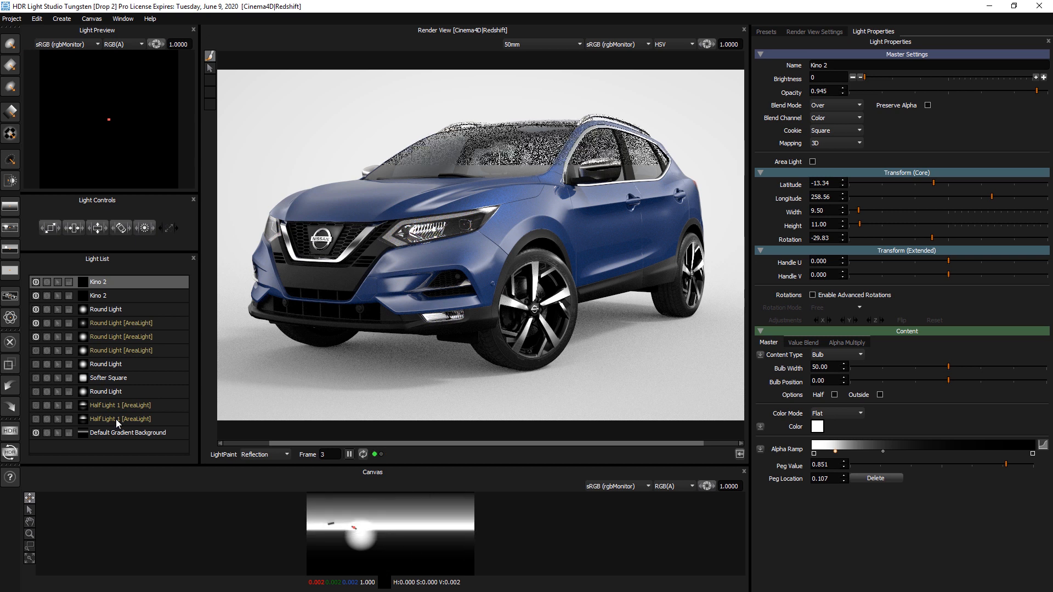
Switch off all lights, make room in the Light List, and turn on only the Default Gradient Background
{"action": "left_click", "coordinate": [127, 432]}
{"action": "left_click", "coordinate": [36, 19]}
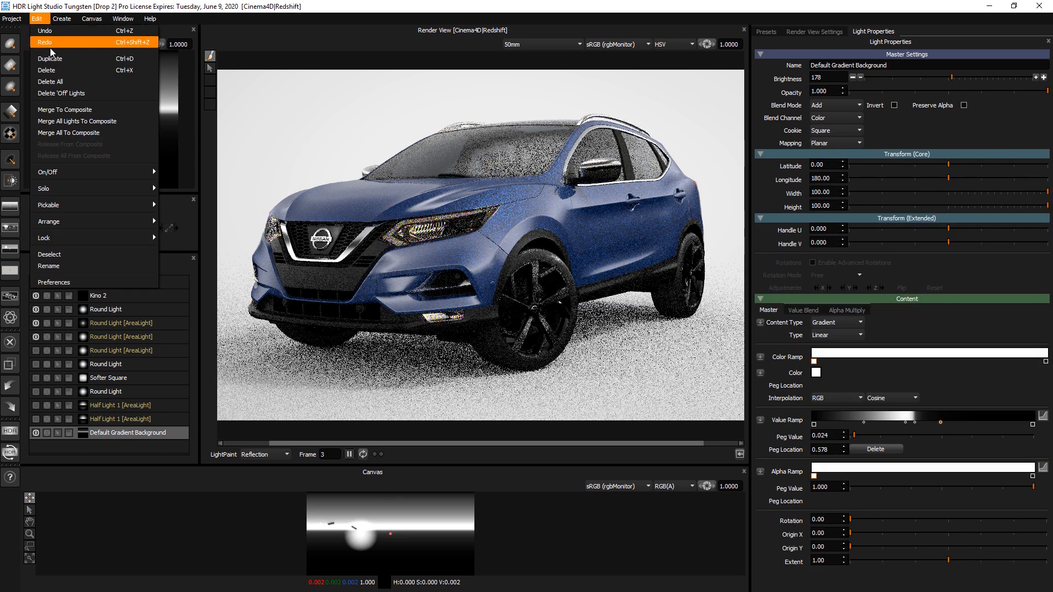
{"action": "mouse_move", "coordinate": [79, 169]}
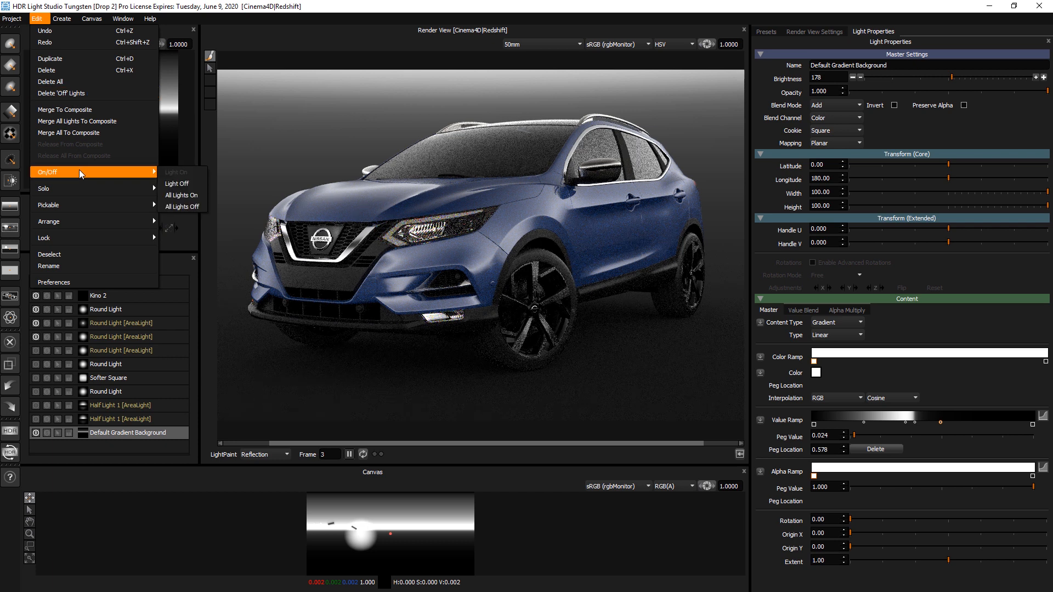
{"action": "left_click", "coordinate": [186, 207]}
{"action": "left_click_drag", "start_coordinate": [174, 252], "coordinate": [173, 235]}
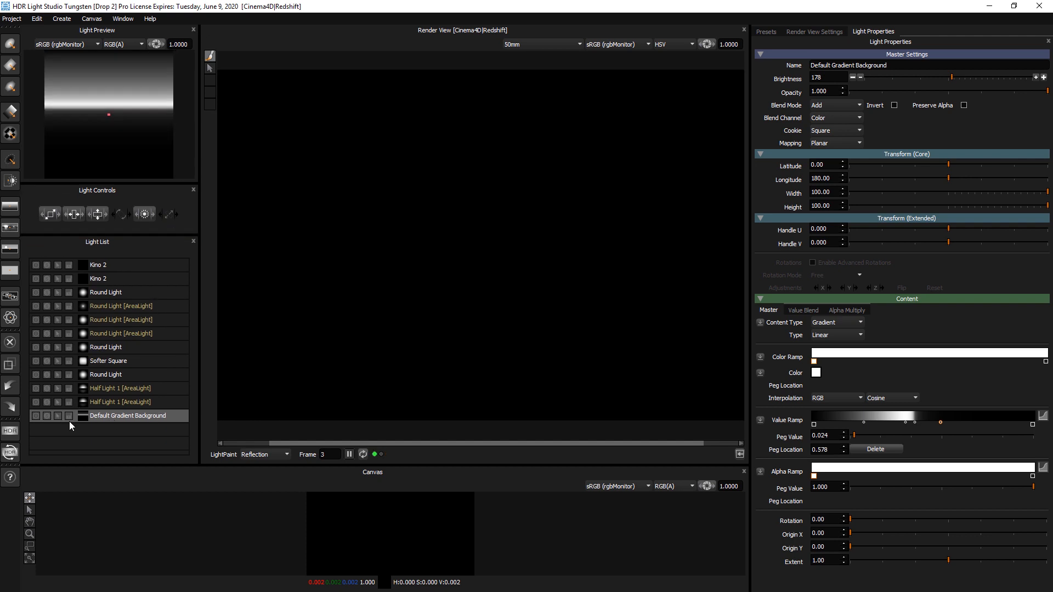
{"action": "left_click", "coordinate": [35, 416]}
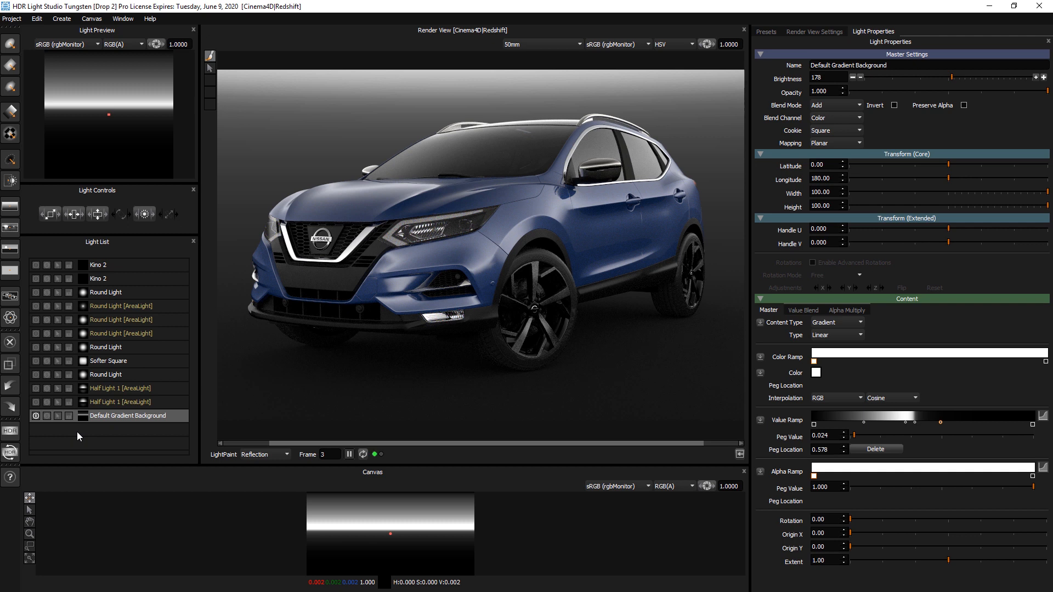
Compare the lower Half Light 1 and the Round Light directly above the half lights by switching each on and off
{"action": "left_click", "coordinate": [36, 402]}
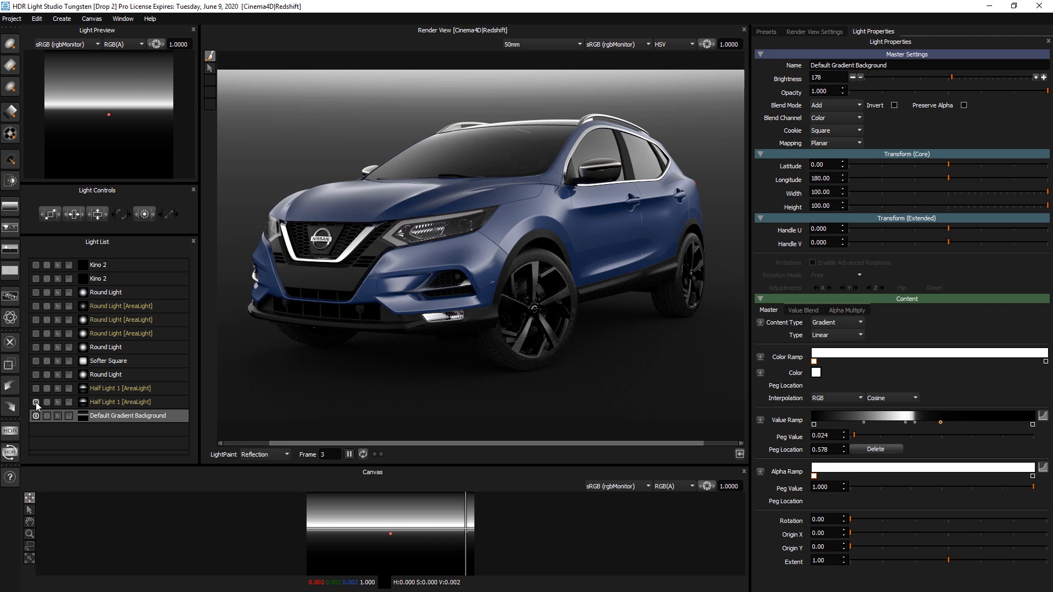
{"action": "left_click", "coordinate": [35, 403]}
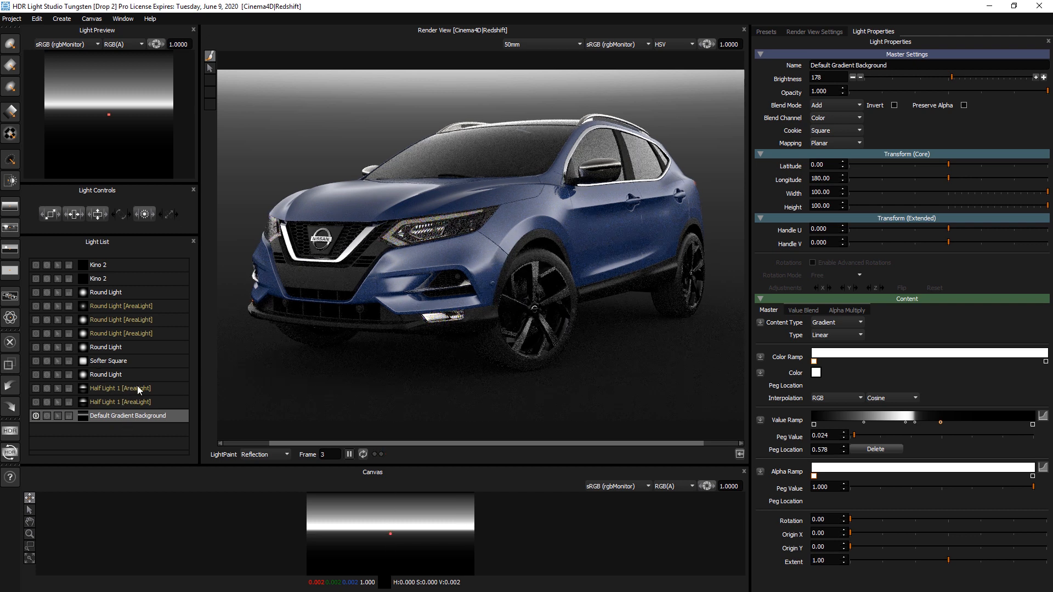
{"action": "left_click", "coordinate": [35, 374]}
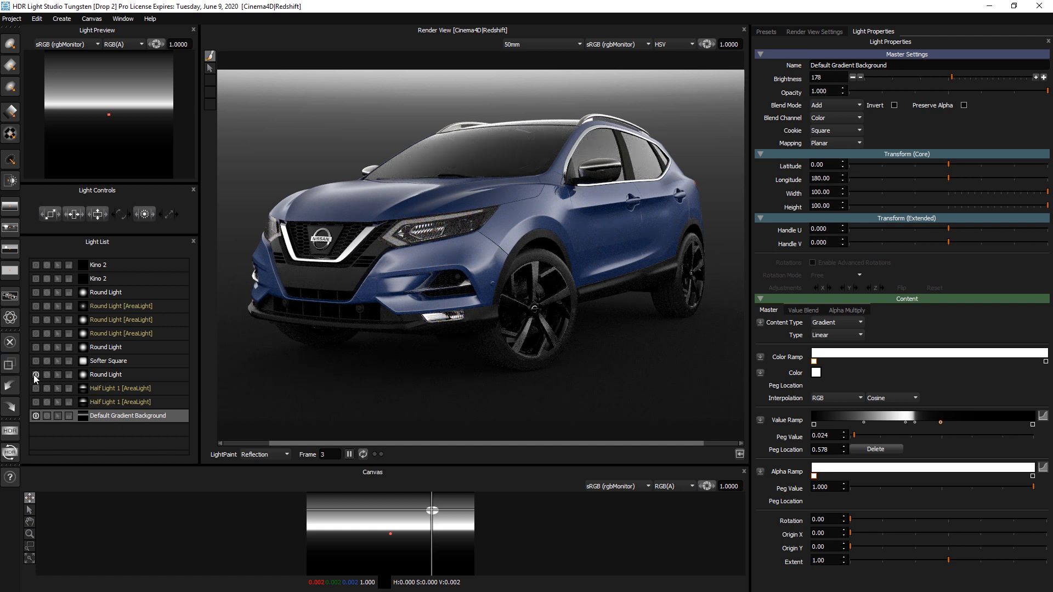
{"action": "left_click", "coordinate": [104, 374]}
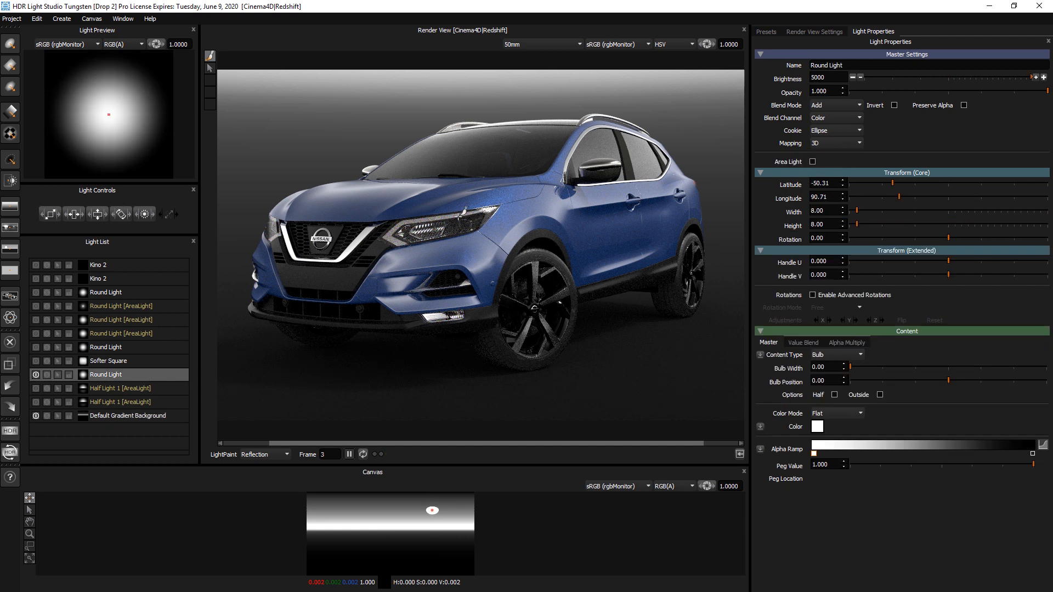
{"action": "left_click", "coordinate": [34, 375]}
Switch on the Softer Square and the Round Light directly above it, leaving that Round Light selected
{"action": "left_click", "coordinate": [35, 361]}
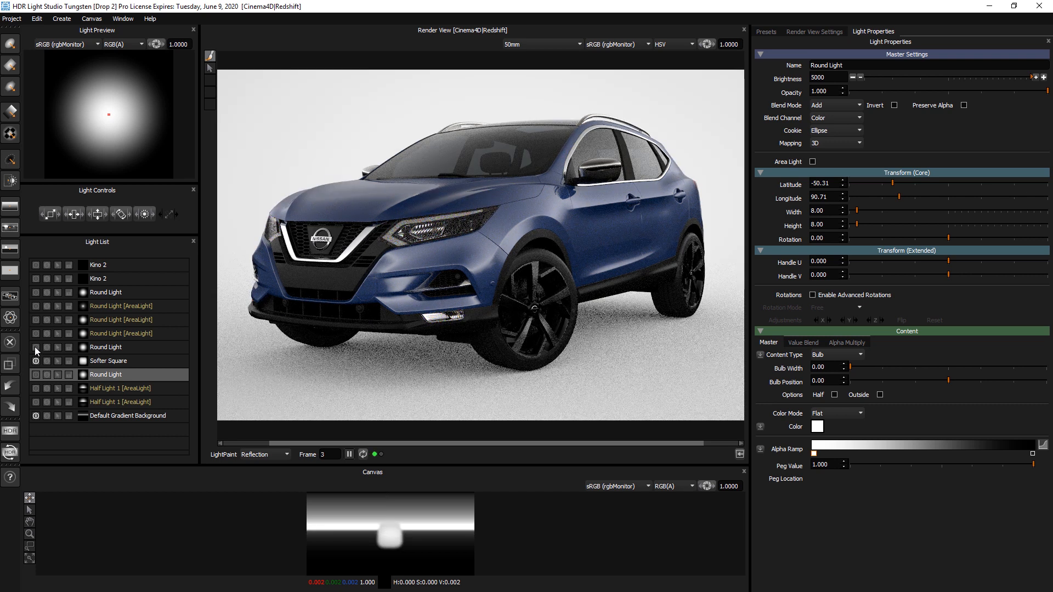
{"action": "left_click", "coordinate": [35, 347]}
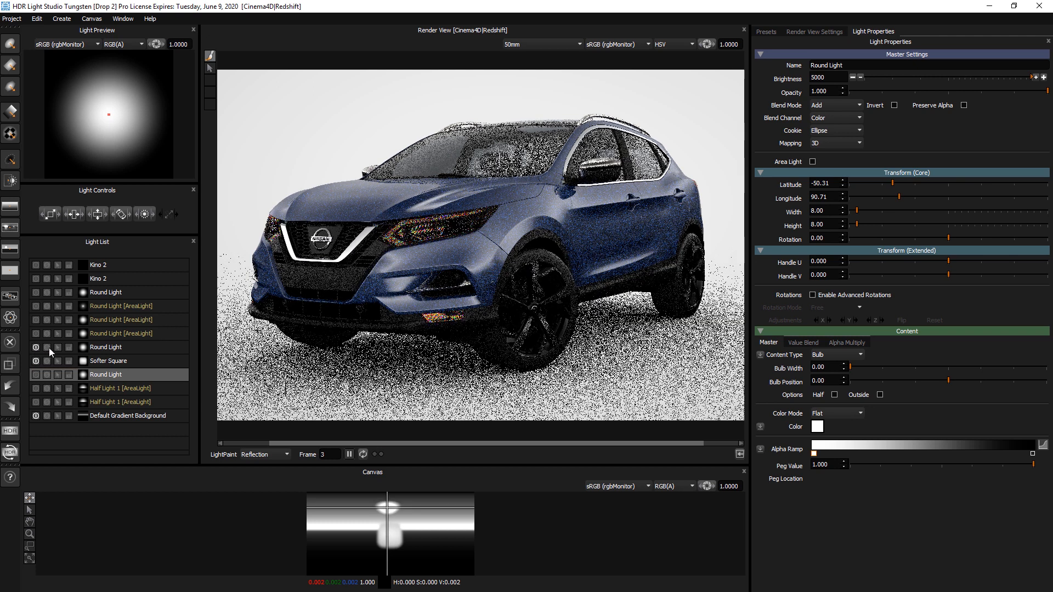
{"action": "left_click", "coordinate": [107, 348]}
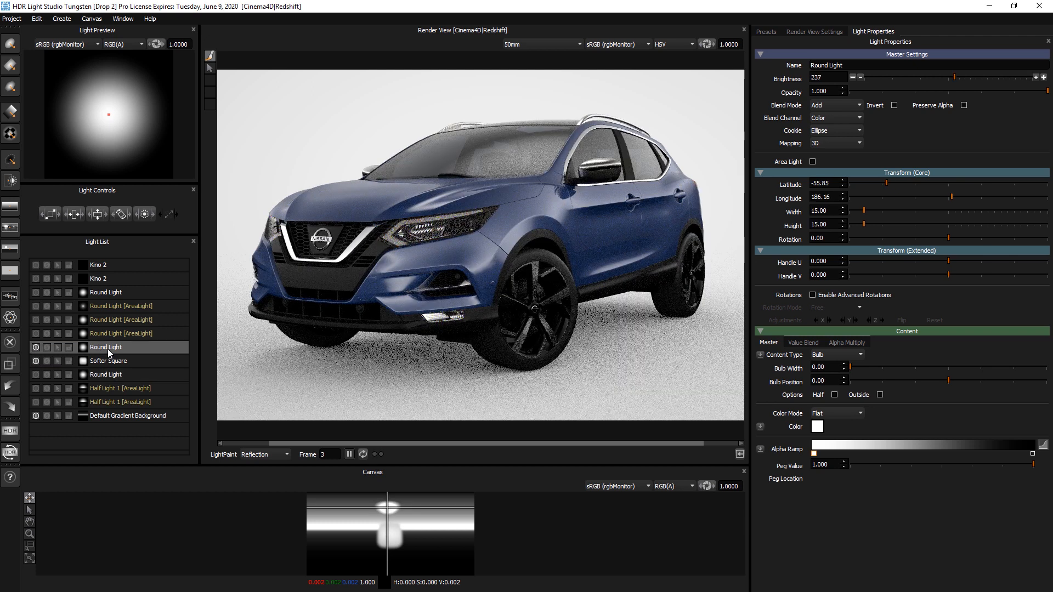
Reposition the Round Light's windscreen reflection to latitude -30.72, longitude 197.80, and set its brightness to 59
{"action": "left_click", "coordinate": [1043, 78]}
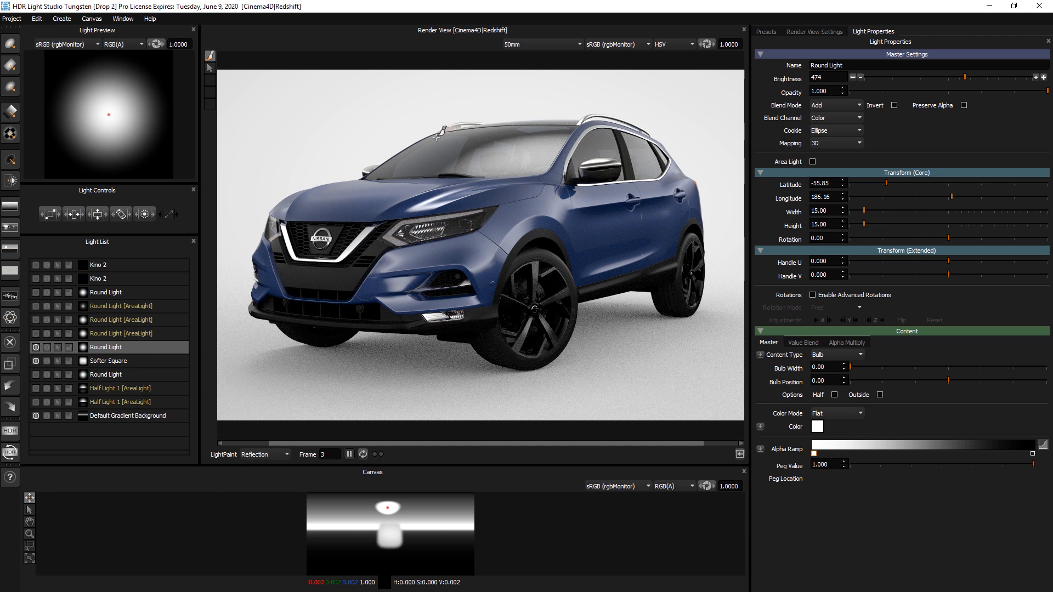
{"action": "left_click", "coordinate": [437, 135]}
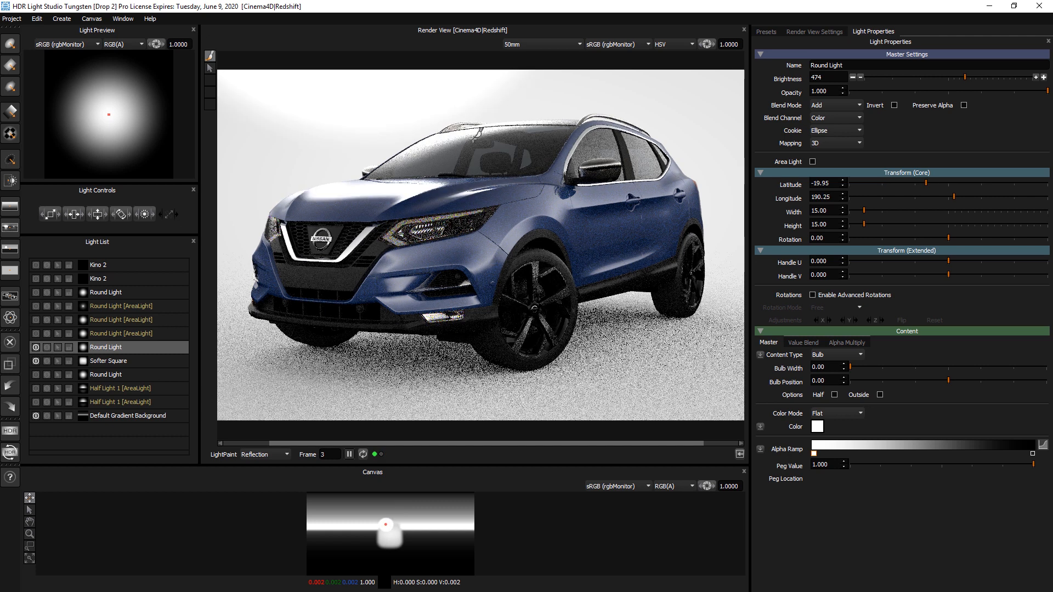
{"action": "left_click", "coordinate": [853, 78]}
{"action": "left_click", "coordinate": [853, 78]}
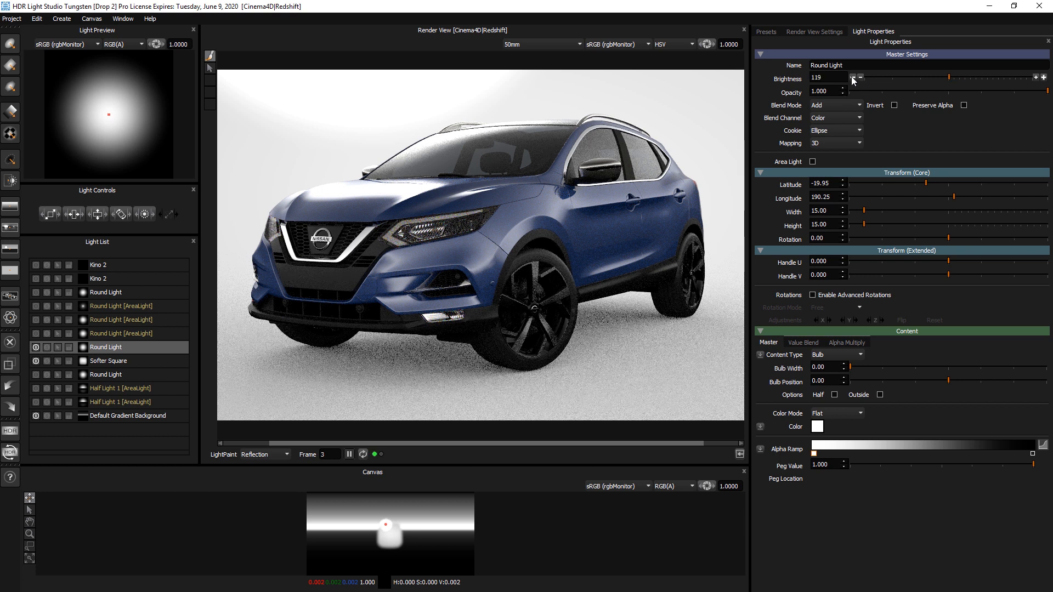
{"action": "left_click", "coordinate": [853, 78]}
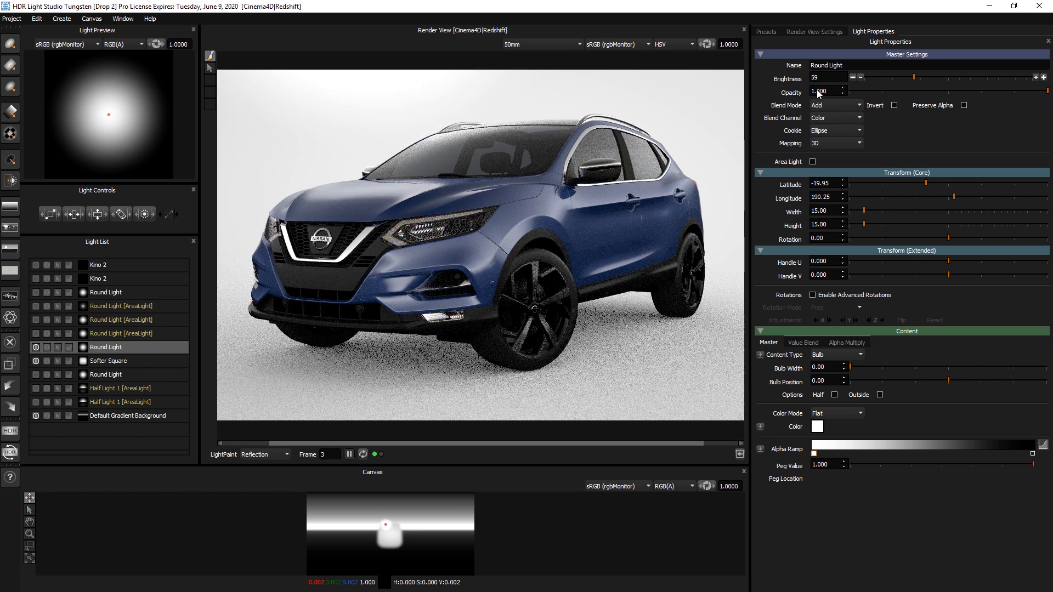
{"action": "left_click", "coordinate": [426, 155]}
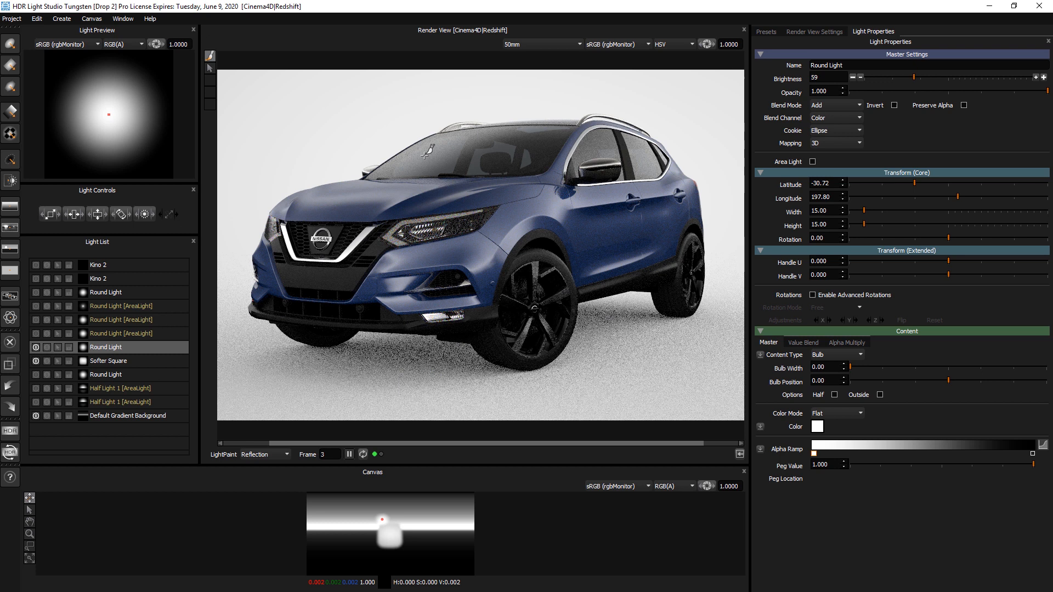
Switch on the Round Light below the Softer Square and apply the Log option to its alpha ramp's custom gradient
{"action": "left_click", "coordinate": [35, 375]}
{"action": "left_click", "coordinate": [110, 375]}
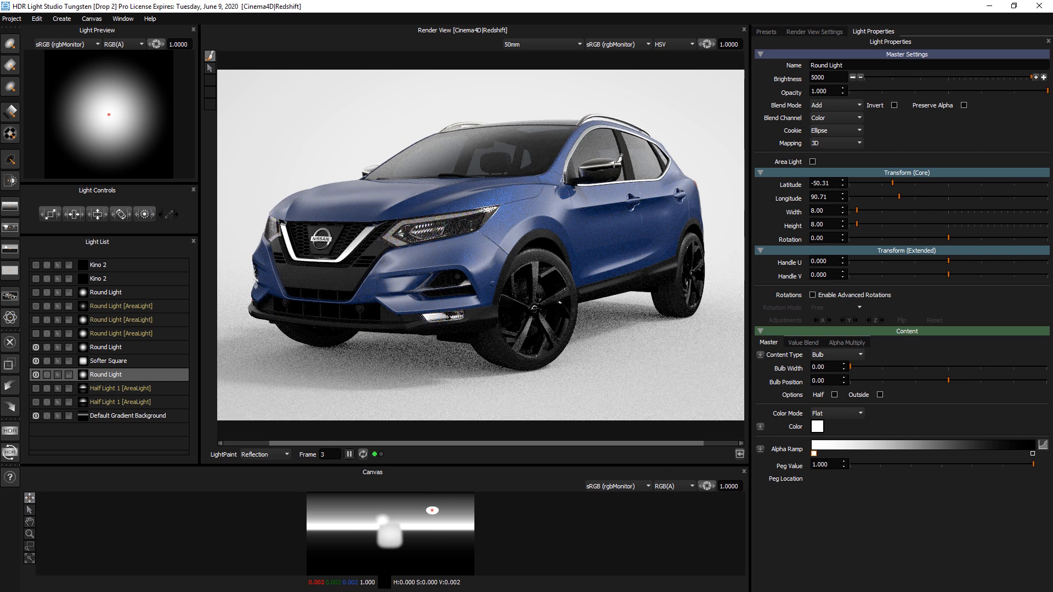
{"action": "left_click", "coordinate": [1043, 444]}
{"action": "left_click", "coordinate": [953, 240]}
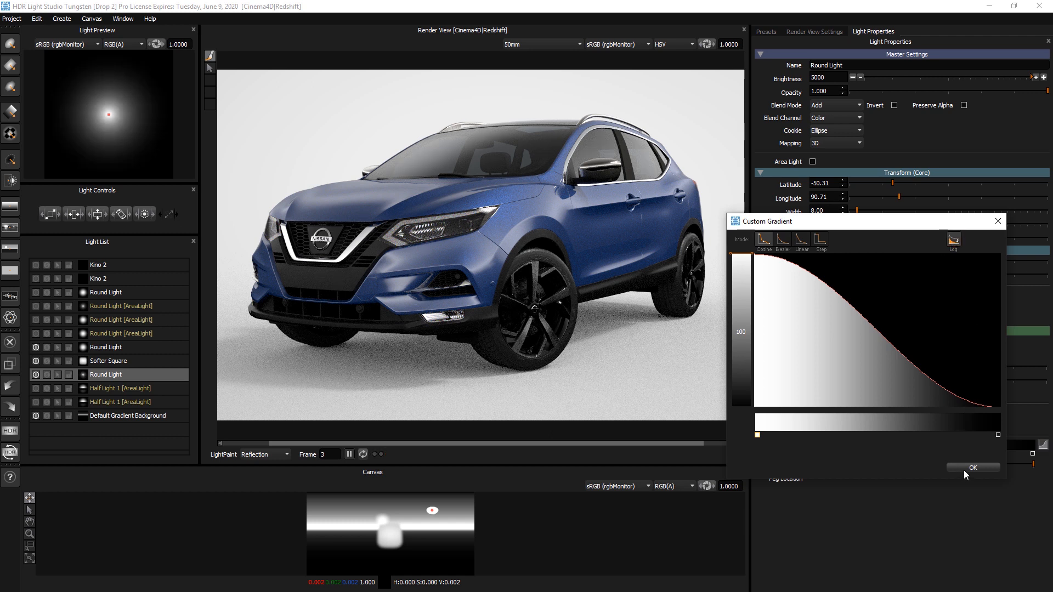
Shape the light's falloff as a Bezier curve with pegs at 0.162 and 0.471, and check it by briefly soloing the light
{"action": "left_click", "coordinate": [783, 240]}
{"action": "left_click_drag", "start_coordinate": [927, 361], "coordinate": [881, 378]}
{"action": "mouse_move", "coordinate": [775, 276]}
{"action": "left_mouse_down"}
{"action": "mouse_move", "coordinate": [778, 293]}
{"action": "mouse_move", "coordinate": [795, 281]}
{"action": "left_mouse_up"}
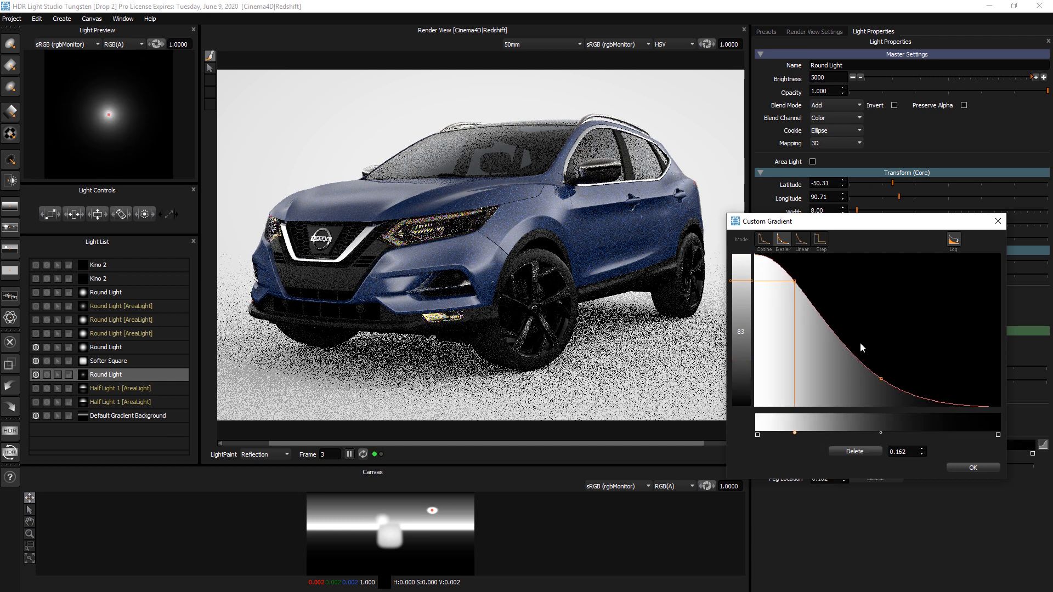
{"action": "left_click_drag", "start_coordinate": [881, 378], "coordinate": [870, 380]}
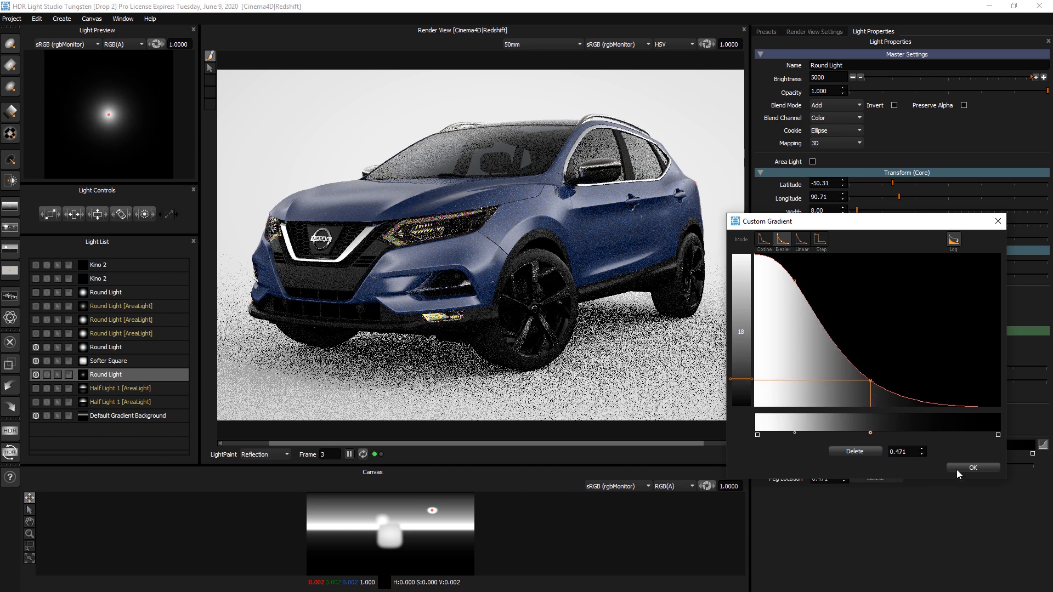
{"action": "left_click", "coordinate": [970, 467]}
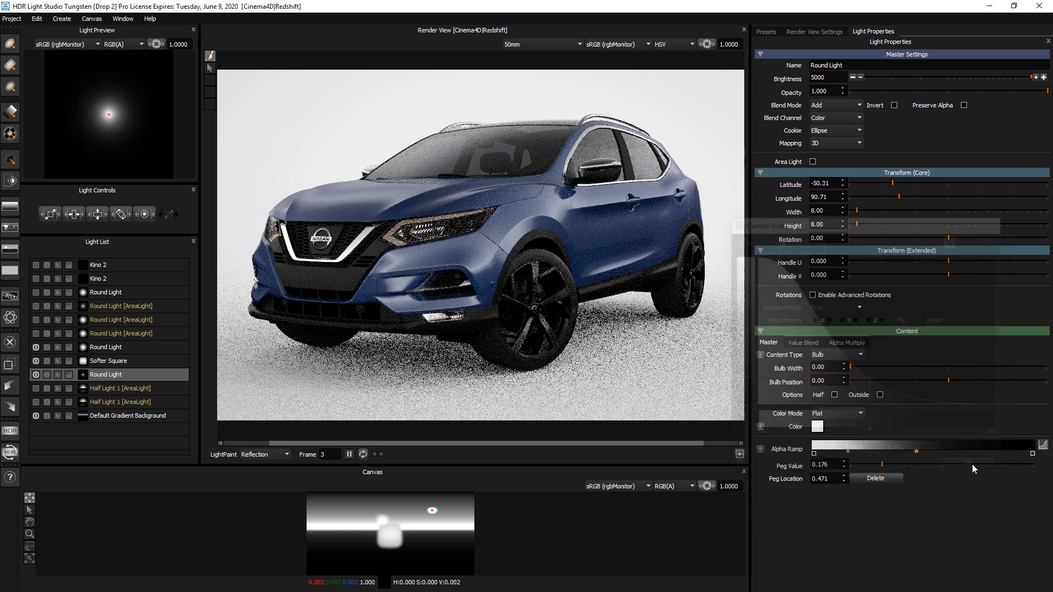
{"action": "left_click", "coordinate": [47, 375]}
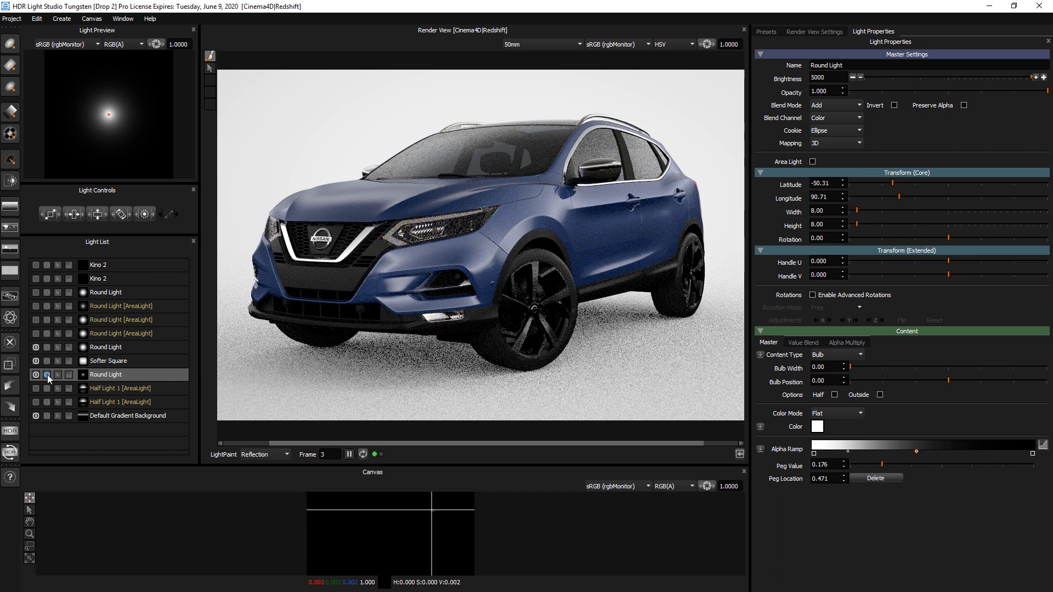
{"action": "left_click", "coordinate": [47, 375]}
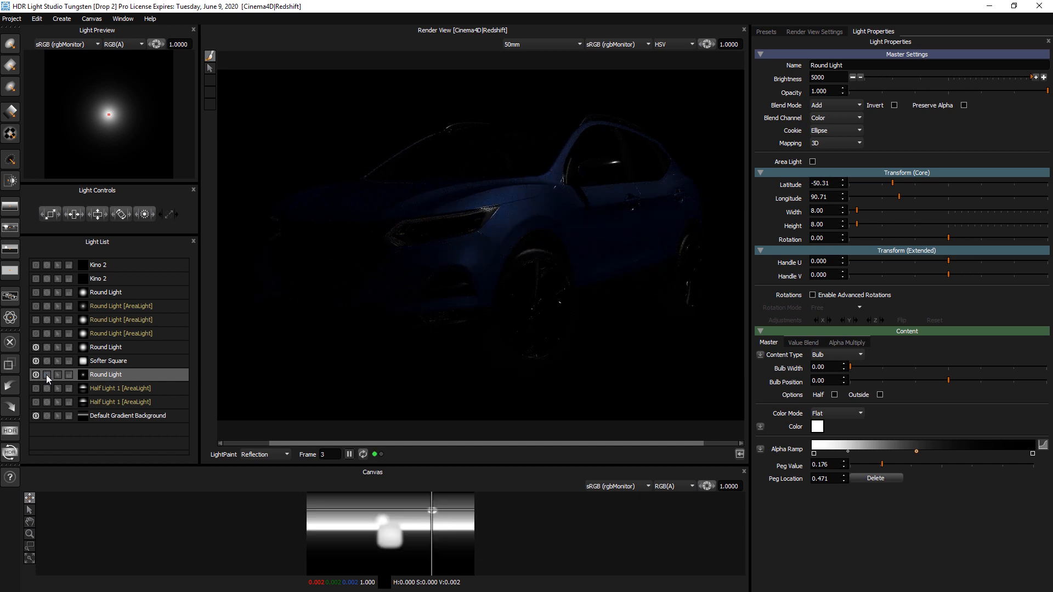
Switch on the Round Light directly below the two Kino 2 lights and set its brightness to 50
{"action": "left_click", "coordinate": [102, 294]}
{"action": "left_click", "coordinate": [35, 293]}
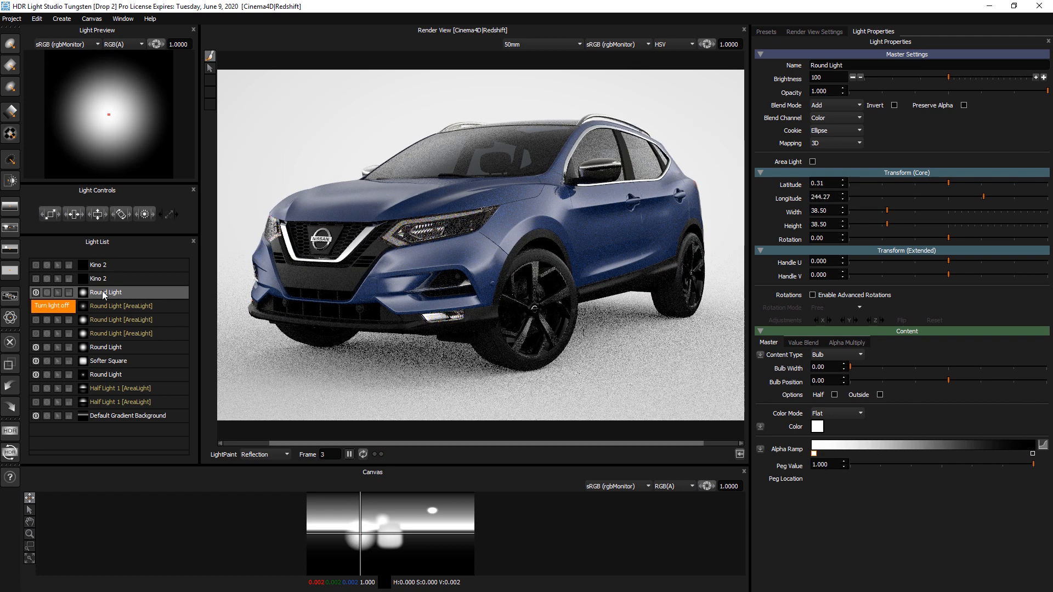
{"action": "left_click", "coordinate": [853, 78]}
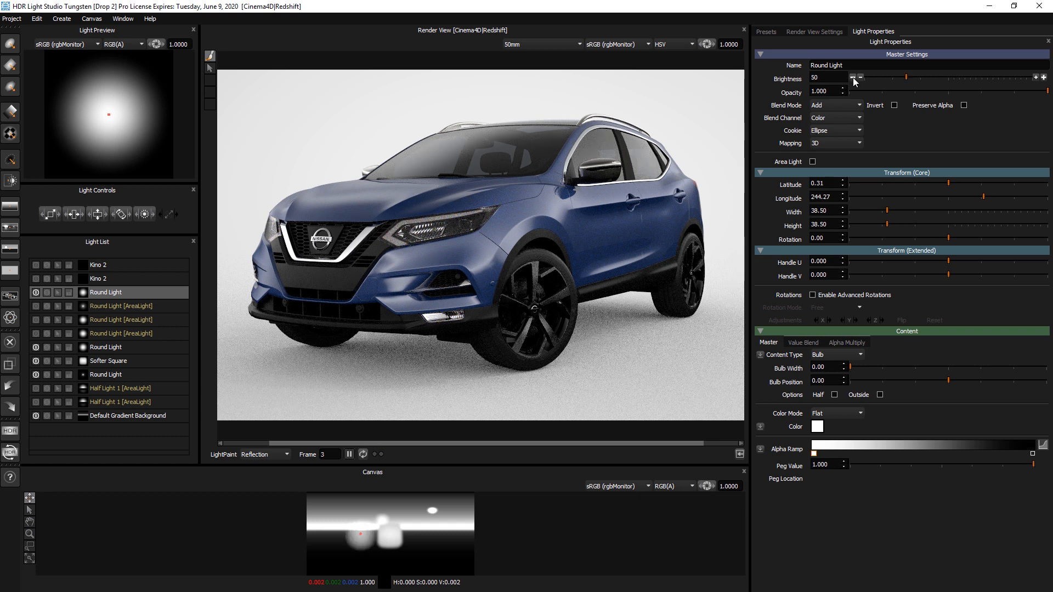
Switch on both black Kino 2 lights at the top of the Light List
{"action": "left_click", "coordinate": [35, 279]}
{"action": "left_click", "coordinate": [101, 277]}
{"action": "left_click", "coordinate": [99, 266]}
{"action": "left_click", "coordinate": [35, 265]}
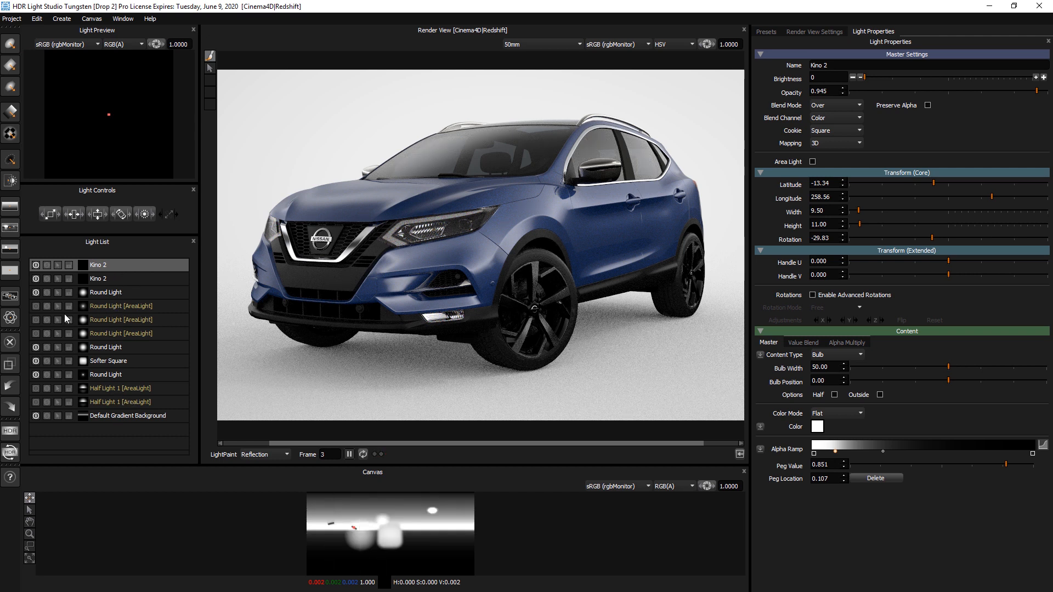
Switch on the two Half Light 1 and three Round Light area lights, and enlarge the Canvas panel's height
{"action": "left_click", "coordinate": [35, 401]}
{"action": "left_click", "coordinate": [35, 388]}
{"action": "left_click", "coordinate": [36, 334]}
{"action": "left_click", "coordinate": [35, 320]}
{"action": "left_click", "coordinate": [35, 306]}
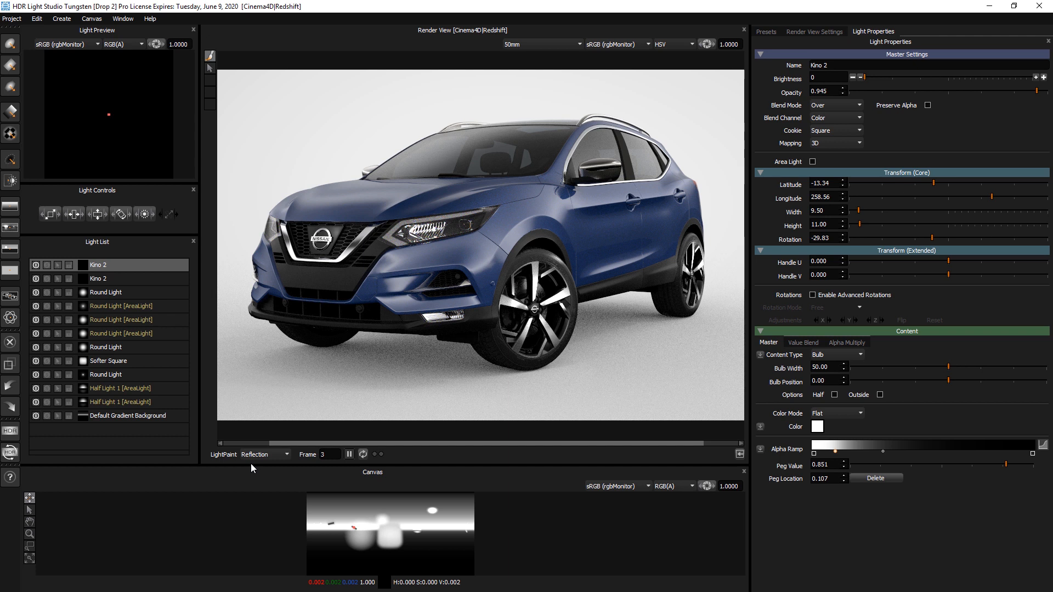
{"action": "left_click_drag", "start_coordinate": [249, 465], "coordinate": [250, 427]}
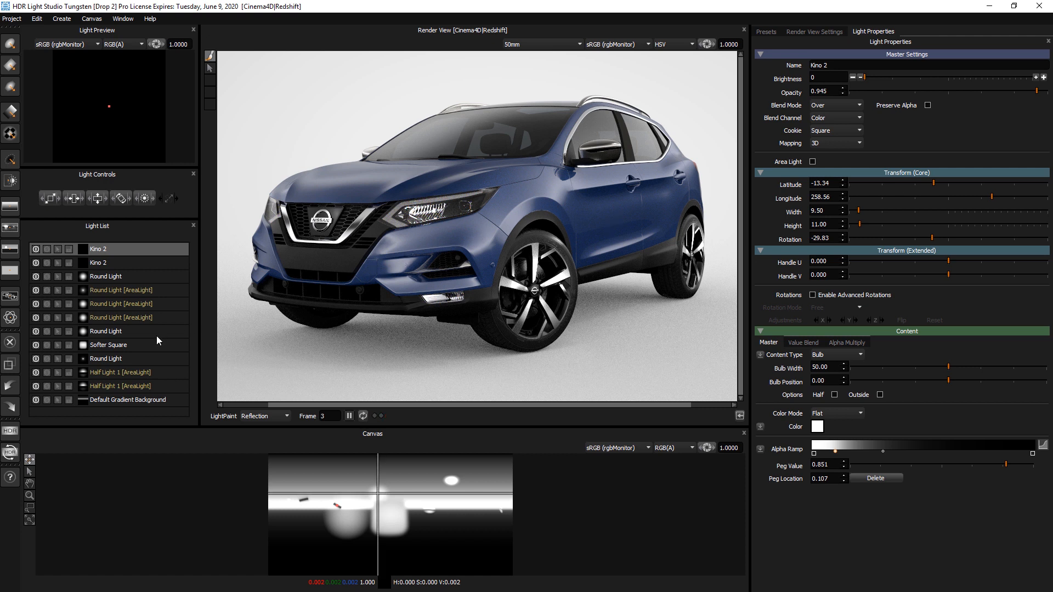
Try the Round Light below the Softer Square as an area light, hidden from the camera, with Smart Dolly at 858.29
{"action": "left_click", "coordinate": [133, 357]}
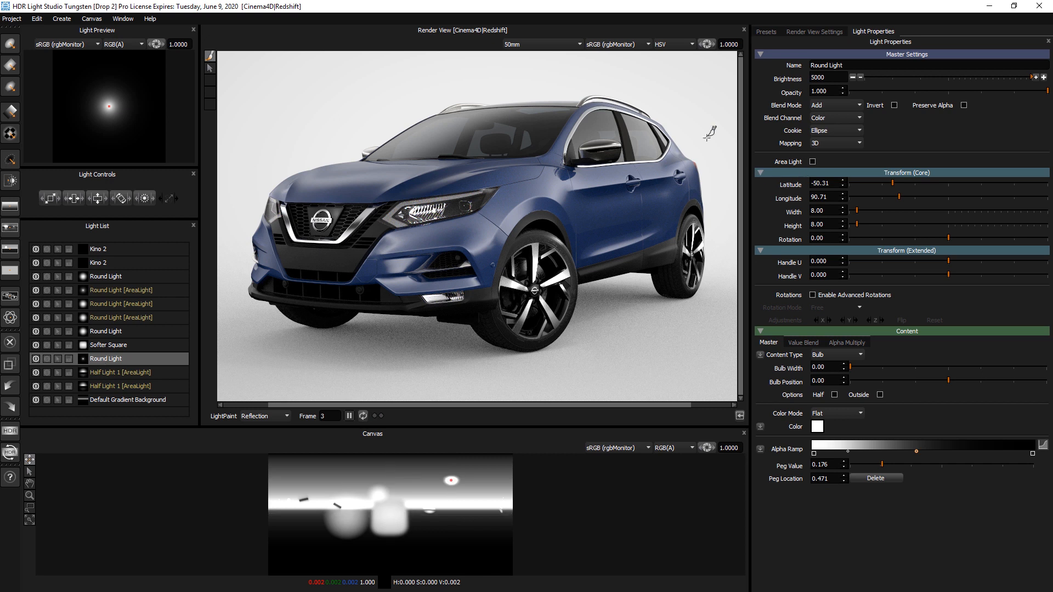
{"action": "left_click", "coordinate": [813, 161]}
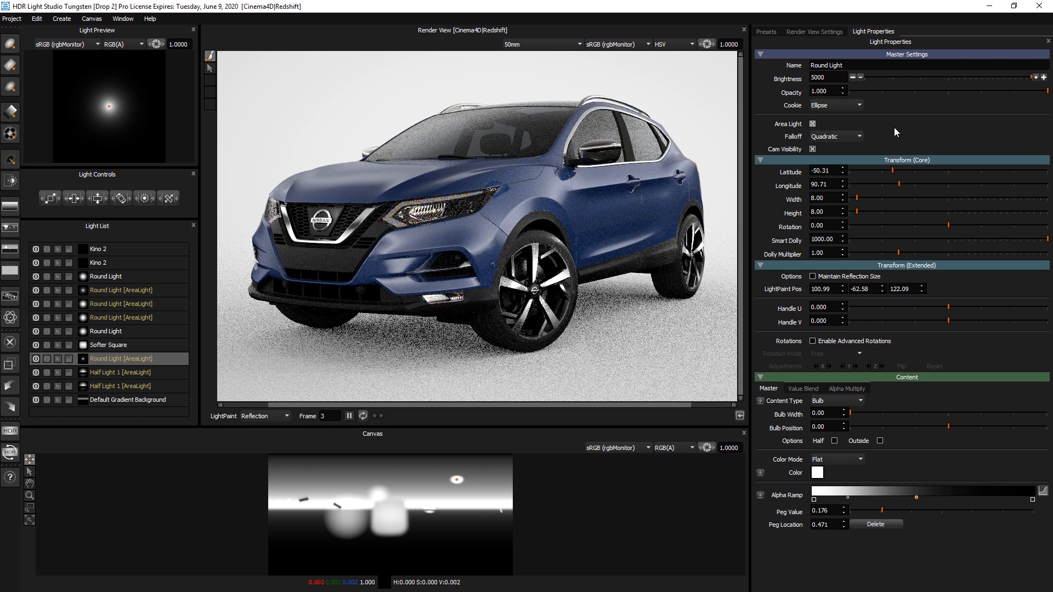
{"action": "left_click_drag", "start_coordinate": [964, 236], "coordinate": [948, 236]}
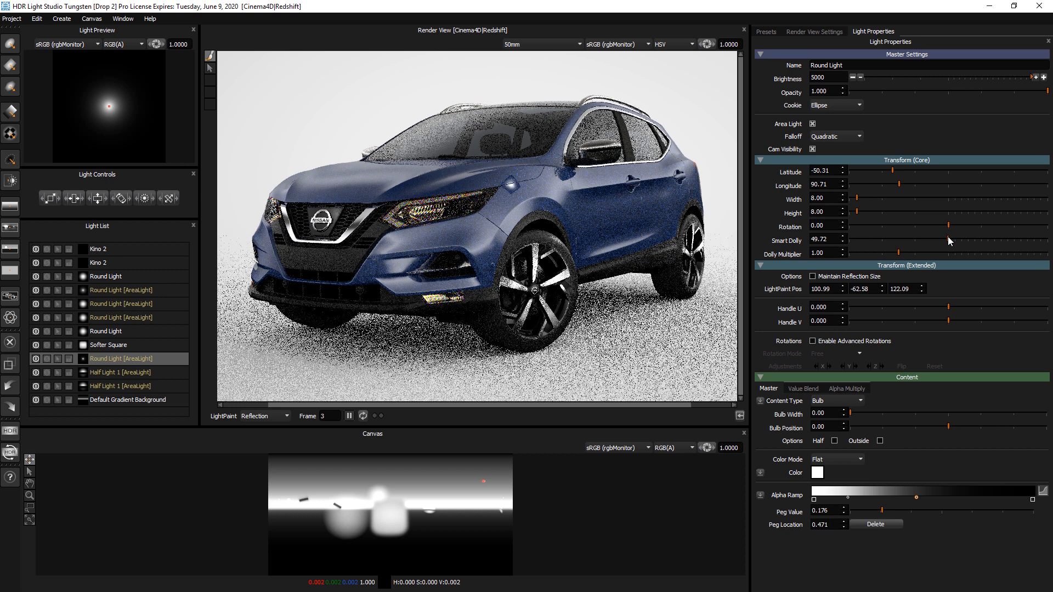
{"action": "left_click", "coordinate": [812, 148]}
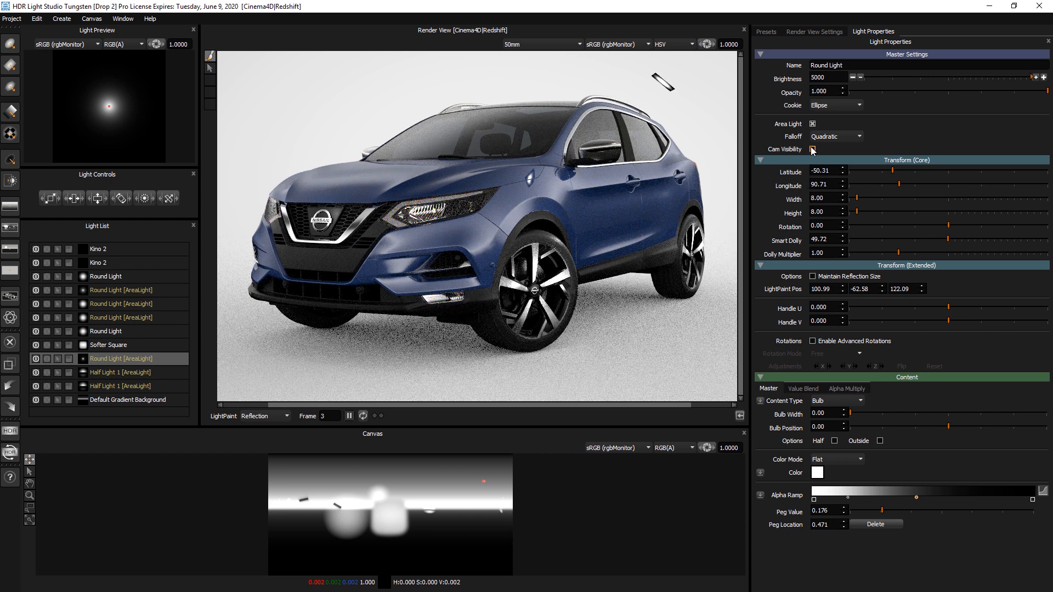
{"action": "left_click_drag", "start_coordinate": [948, 239], "coordinate": [1033, 240]}
Turn off the Round Light's area light mode, set its brightness to 20000, and slightly reduce the Canvas panel's height
{"action": "left_click", "coordinate": [1043, 77]}
{"action": "left_click", "coordinate": [1043, 78]}
{"action": "left_click", "coordinate": [1044, 77]}
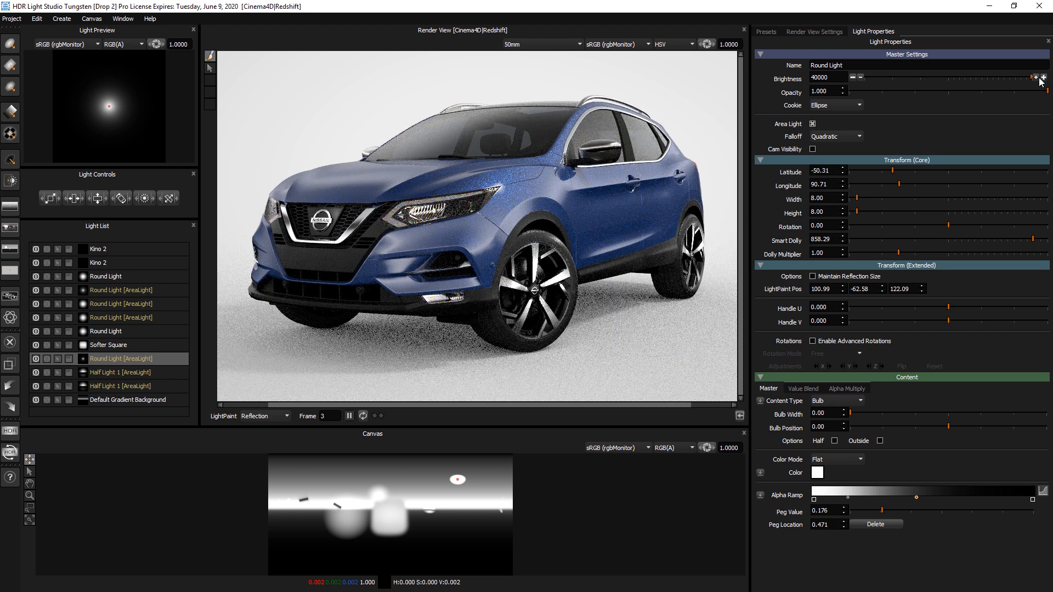
{"action": "left_click", "coordinate": [813, 124]}
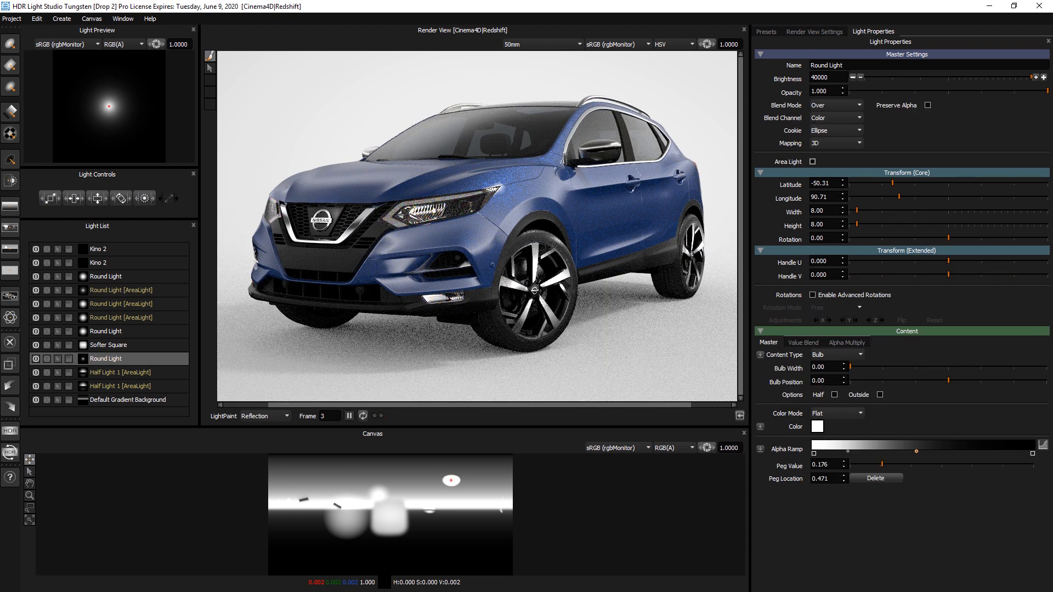
{"action": "left_click", "coordinate": [853, 77]}
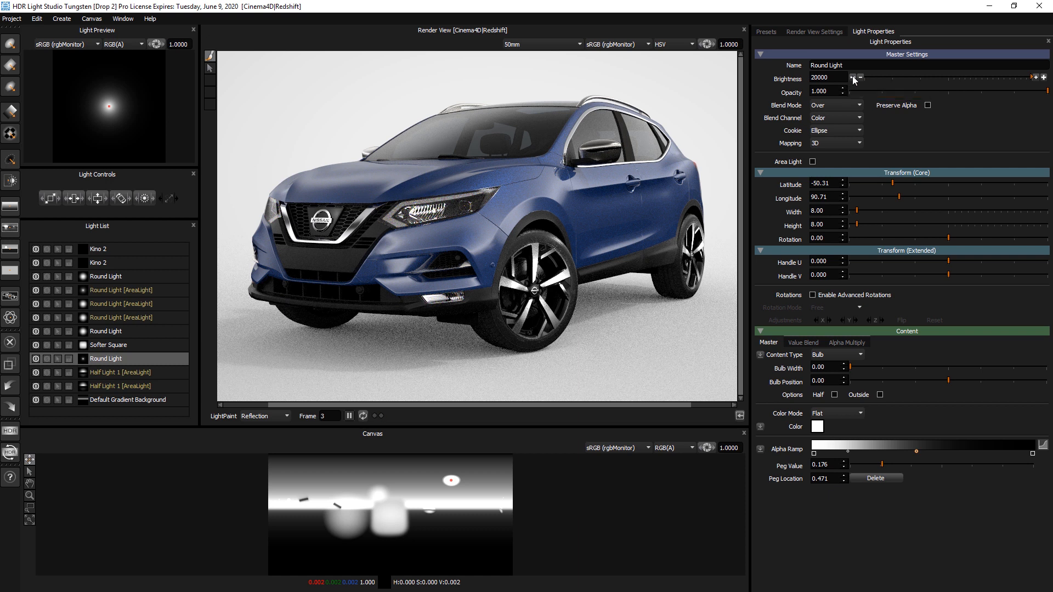
{"action": "left_click_drag", "start_coordinate": [560, 427], "coordinate": [569, 439]}
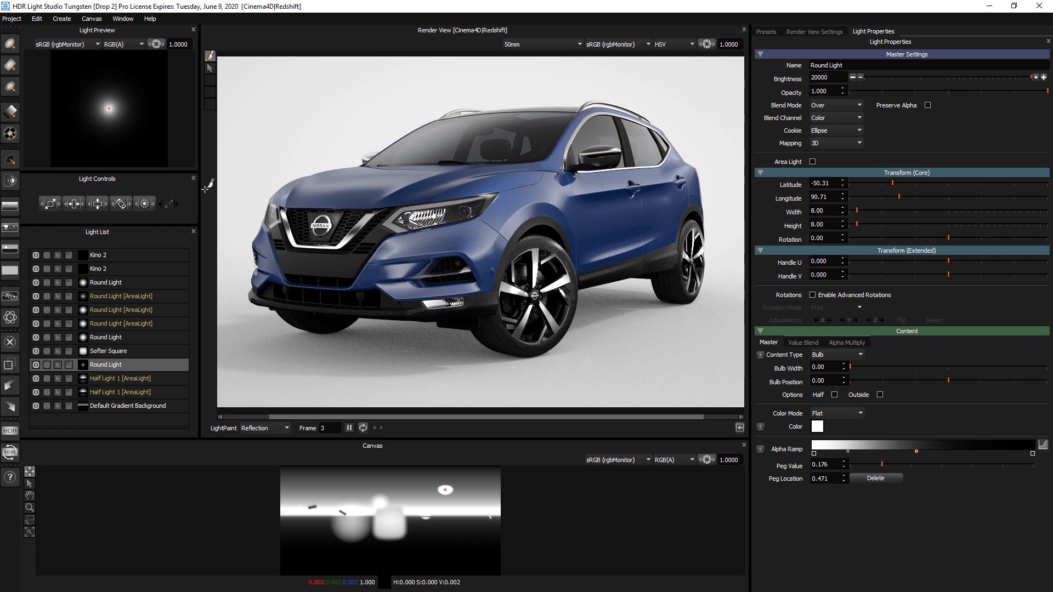
Add a Round Light reflecting above the front wheel at latitude -13.72, longitude 92.44, with size 12.50 and brightness 200
{"action": "left_click", "coordinate": [10, 45]}
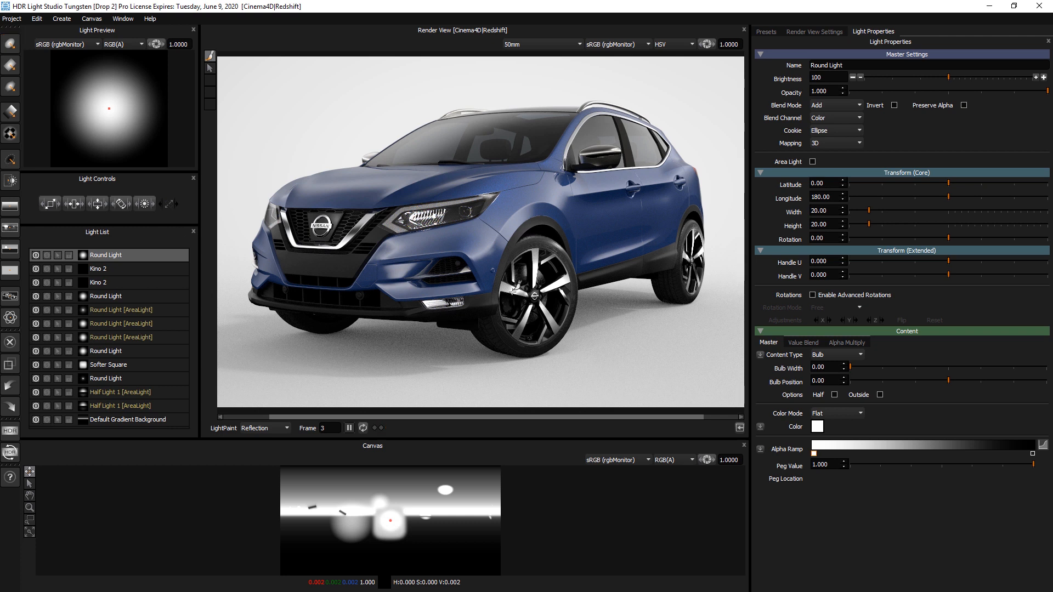
{"action": "left_click", "coordinate": [513, 222]}
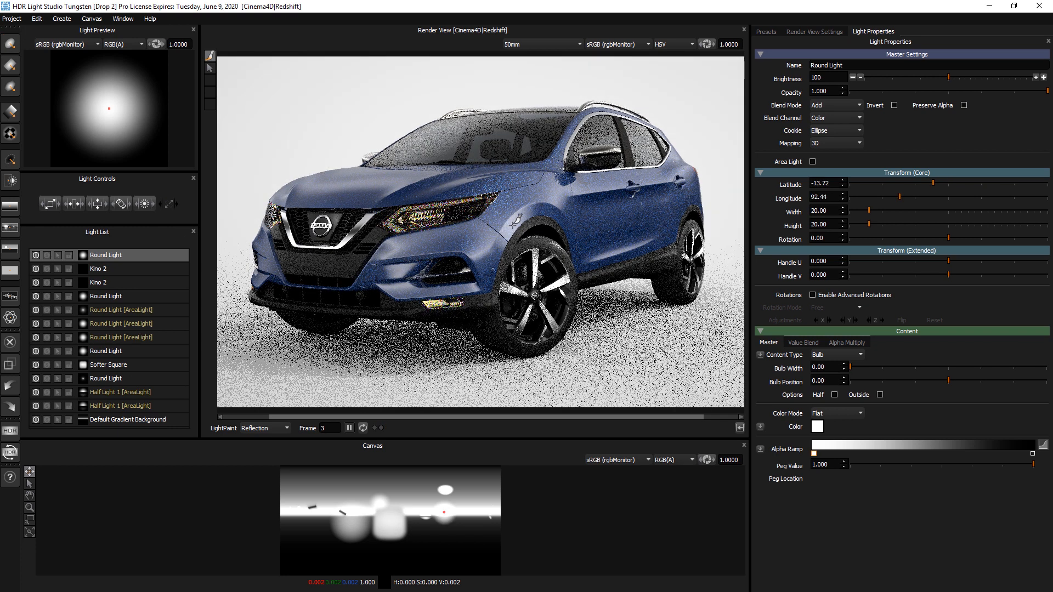
{"action": "left_click", "coordinate": [48, 204]}
{"action": "left_click_drag", "start_coordinate": [48, 206], "coordinate": [31, 206]}
{"action": "left_click", "coordinate": [1045, 79]}
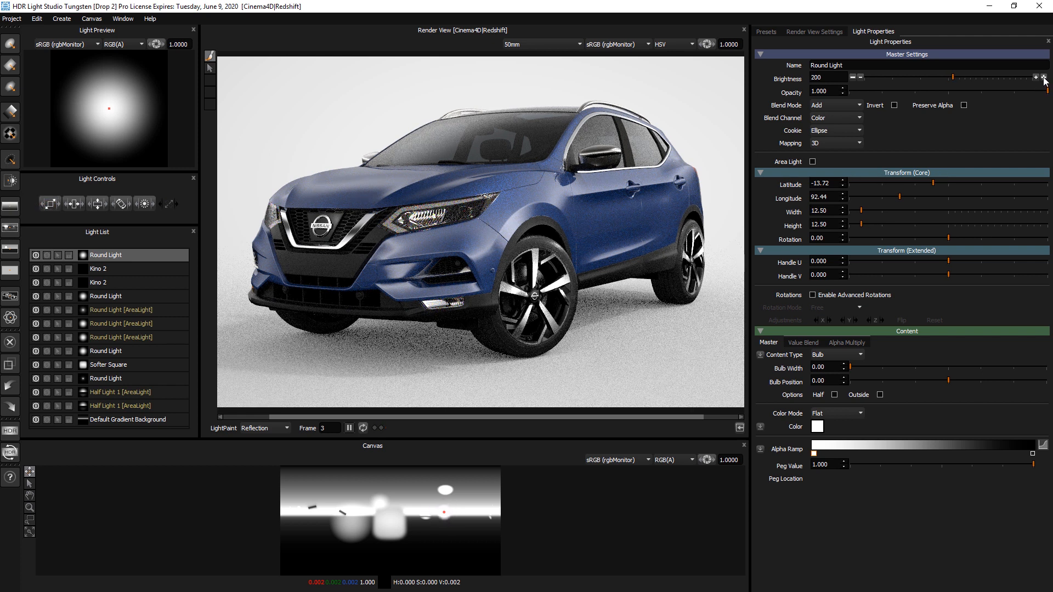
Shrink the Round Light above the front wheel to width and height 6.50, with brightness 200
{"action": "left_click", "coordinate": [1045, 79]}
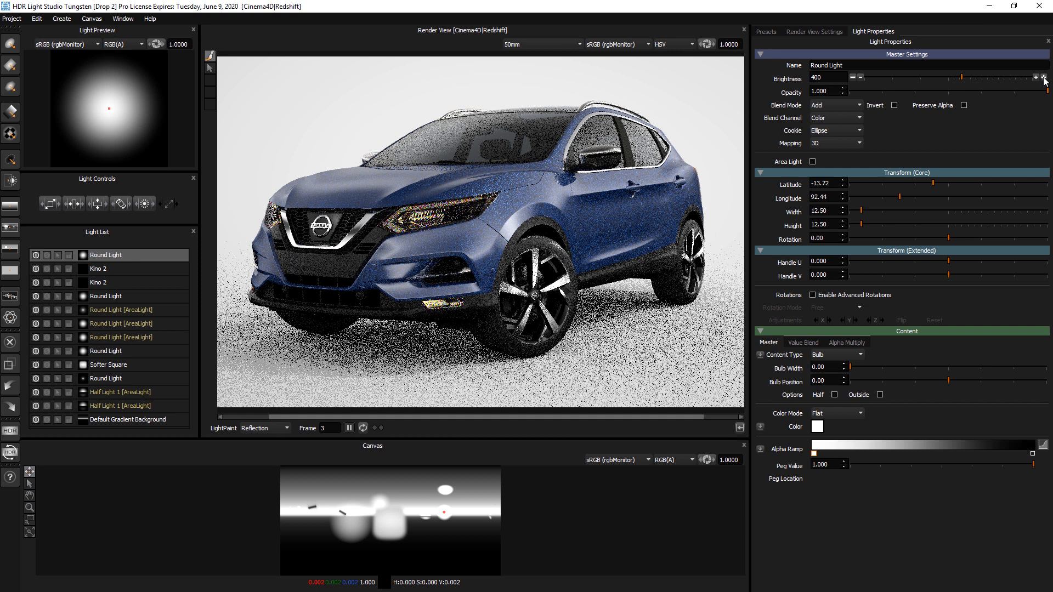
{"action": "left_click_drag", "start_coordinate": [51, 205], "coordinate": [37, 206]}
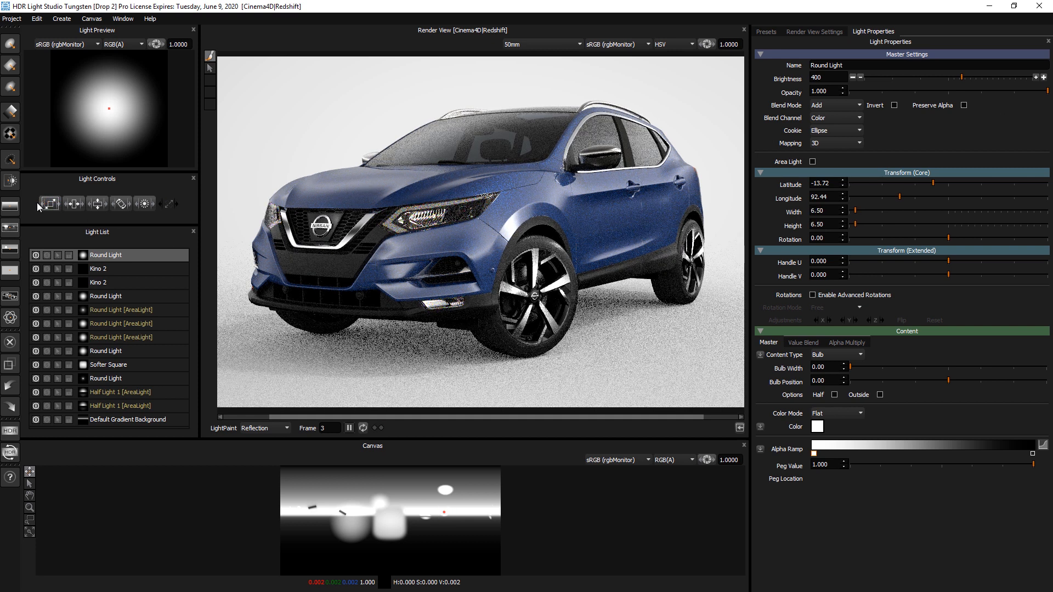
{"action": "left_click", "coordinate": [853, 78]}
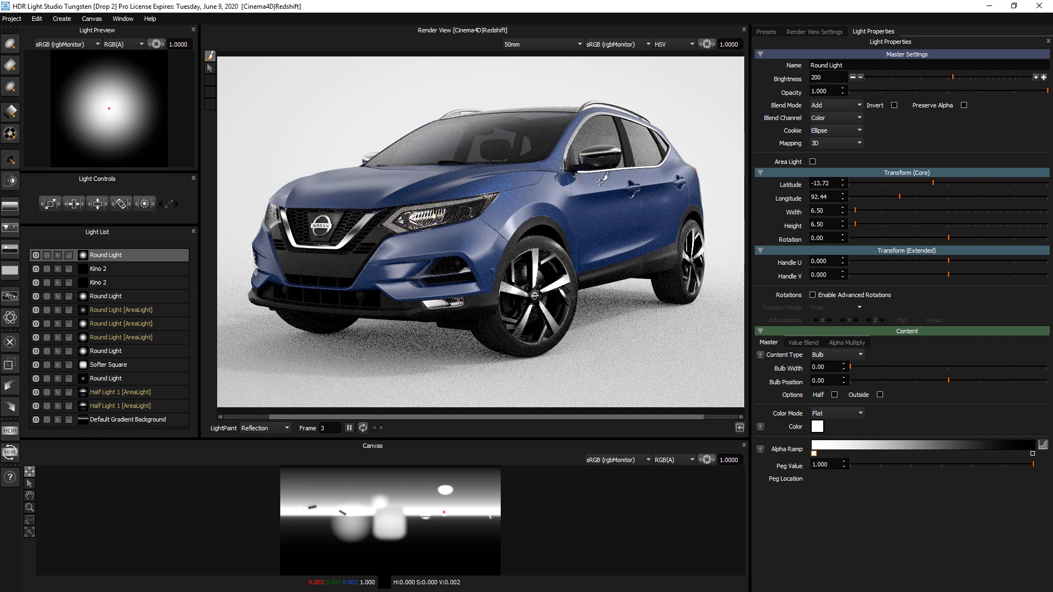
Duplicate the wheel Round Light onto the car's side at latitude -18.94, longitude 135.13, with size 11.50 and brightness 133
{"action": "key", "text": "ctrl+d"}
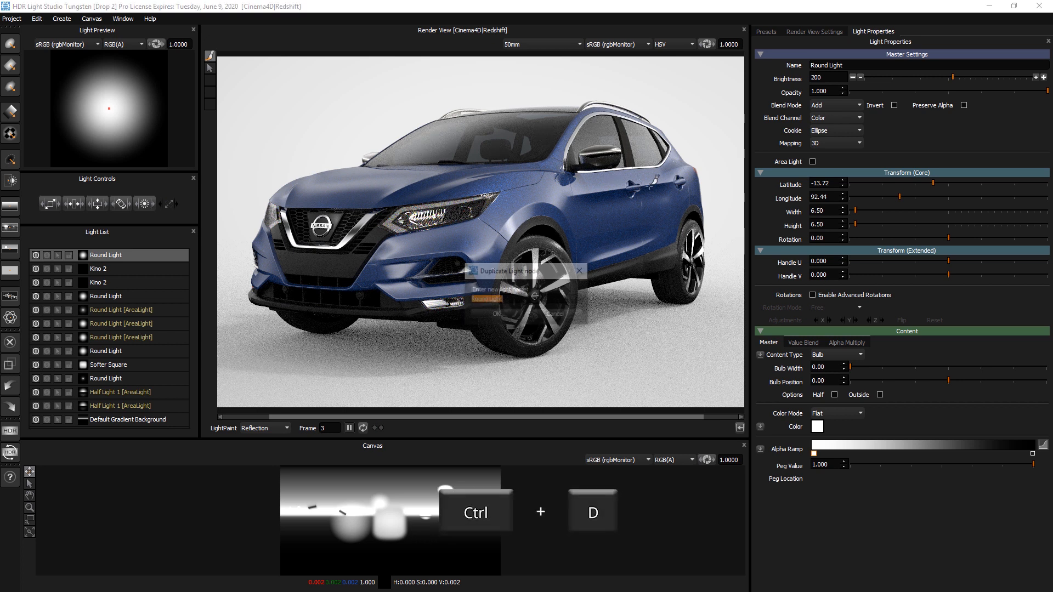
{"action": "left_click", "coordinate": [650, 182]}
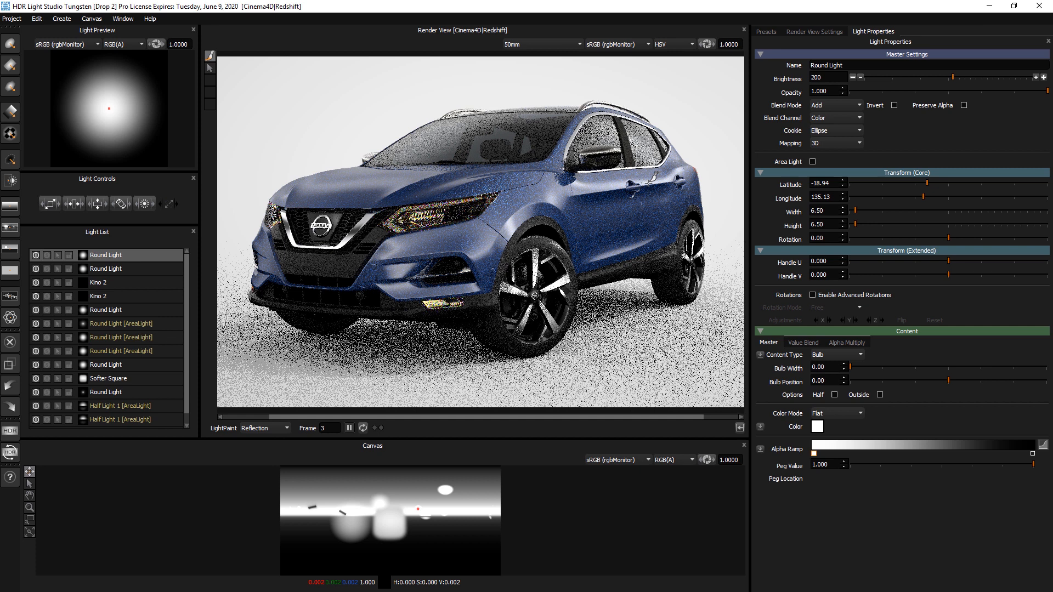
{"action": "left_click_drag", "start_coordinate": [51, 205], "coordinate": [65, 205]}
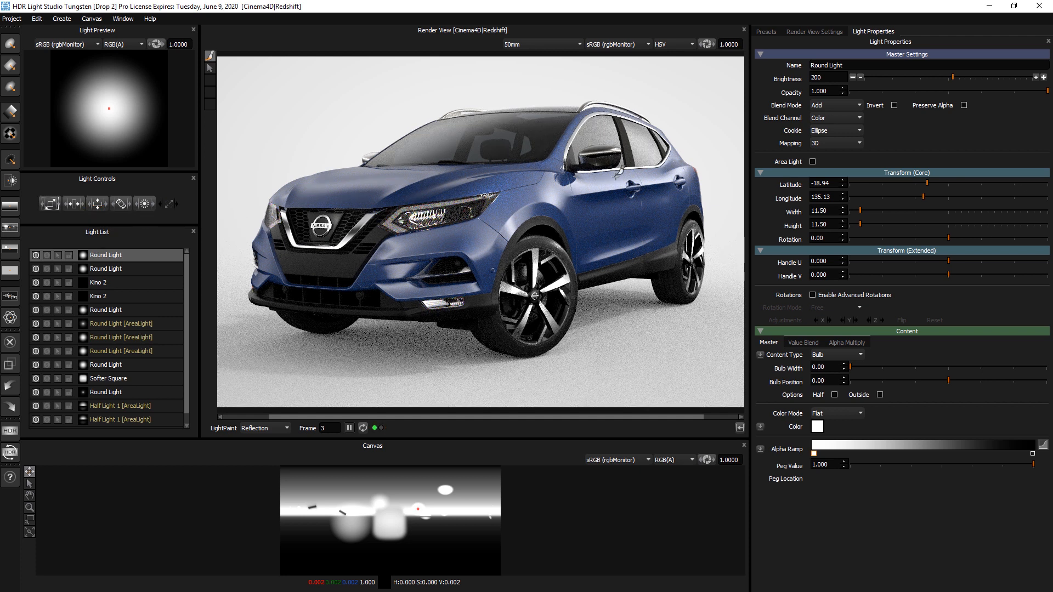
{"action": "left_click", "coordinate": [36, 255]}
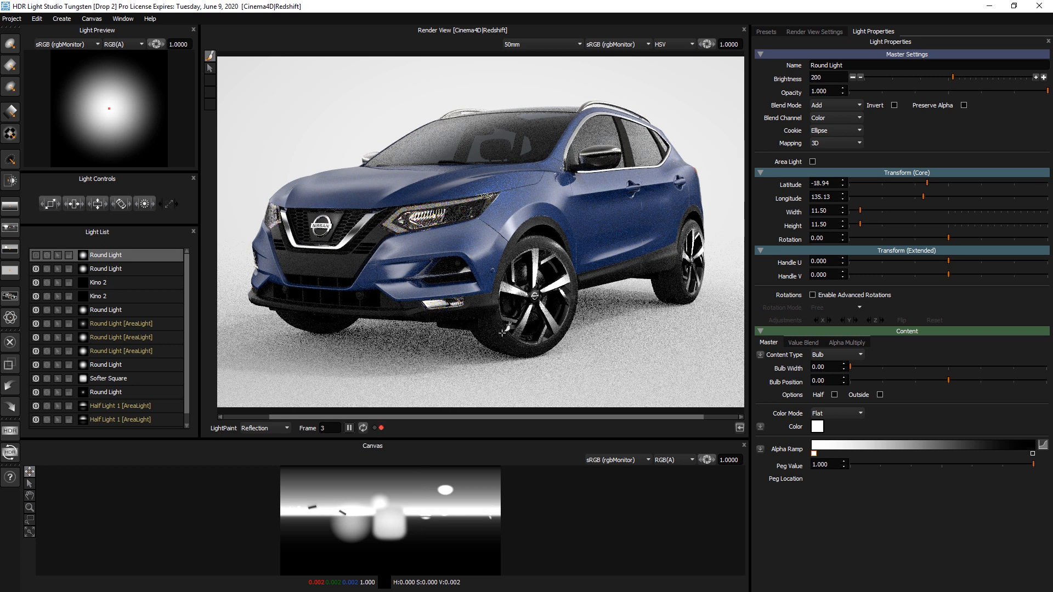
{"action": "left_click", "coordinate": [36, 255]}
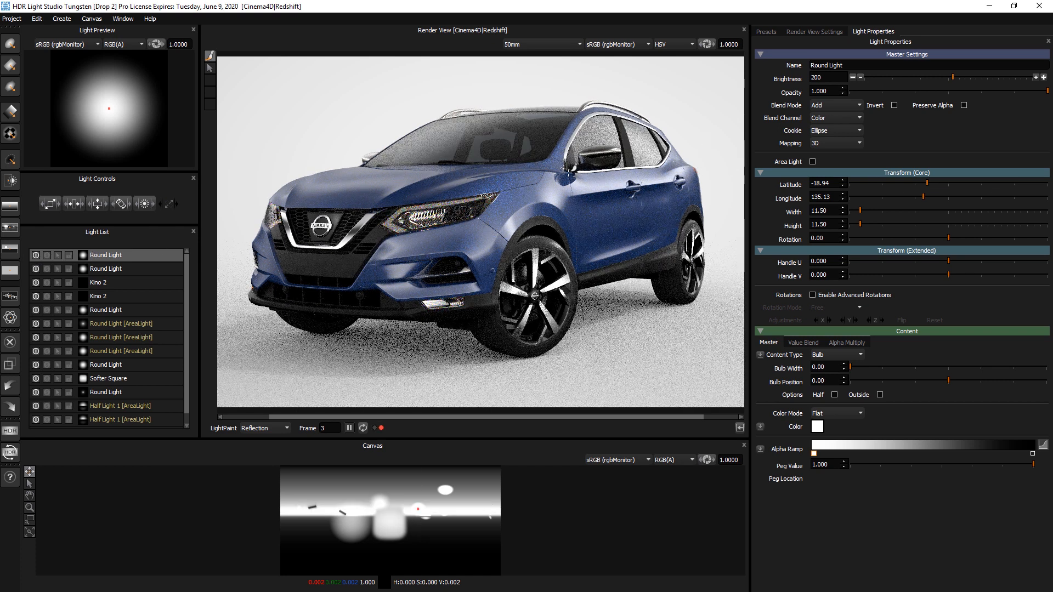
{"action": "left_click", "coordinate": [861, 78]}
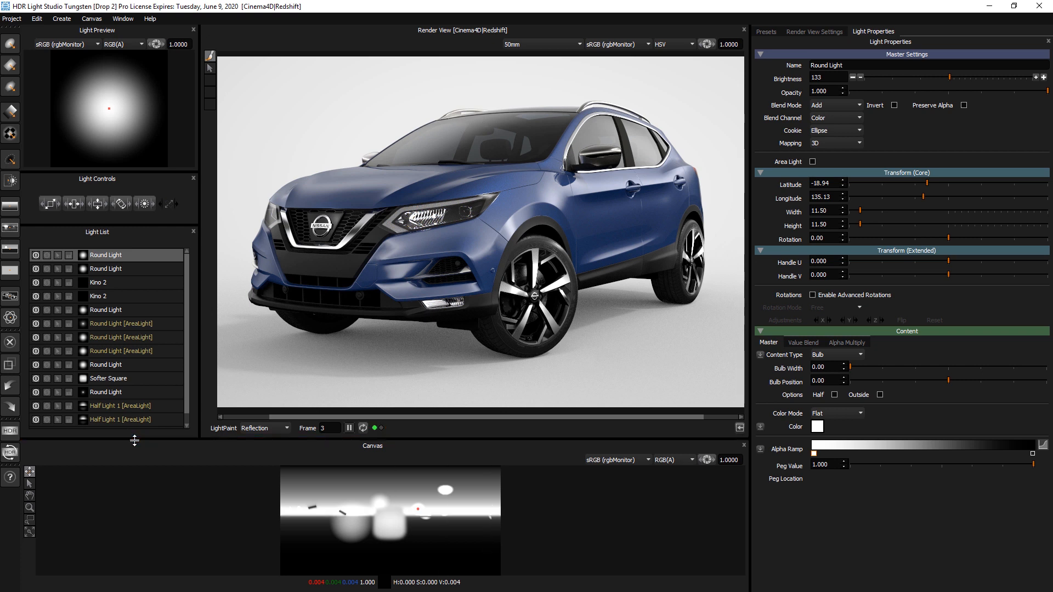
Enlarge the Light List panel, and set the Round Light just above Softer Square to size 16.00 and brightness 158
{"action": "left_click_drag", "start_coordinate": [134, 439], "coordinate": [137, 483]}
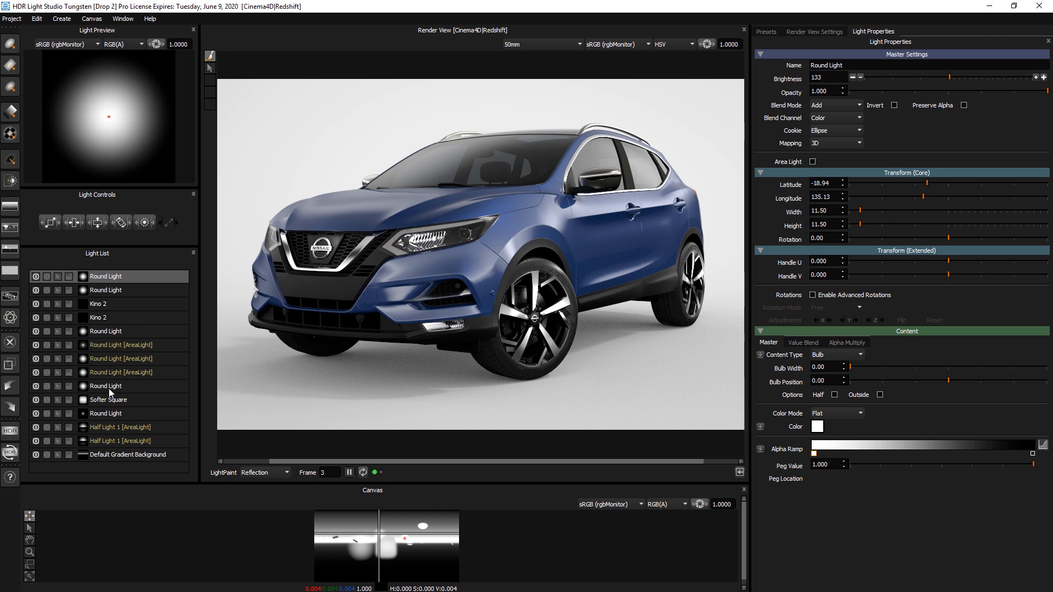
{"action": "left_click", "coordinate": [38, 388]}
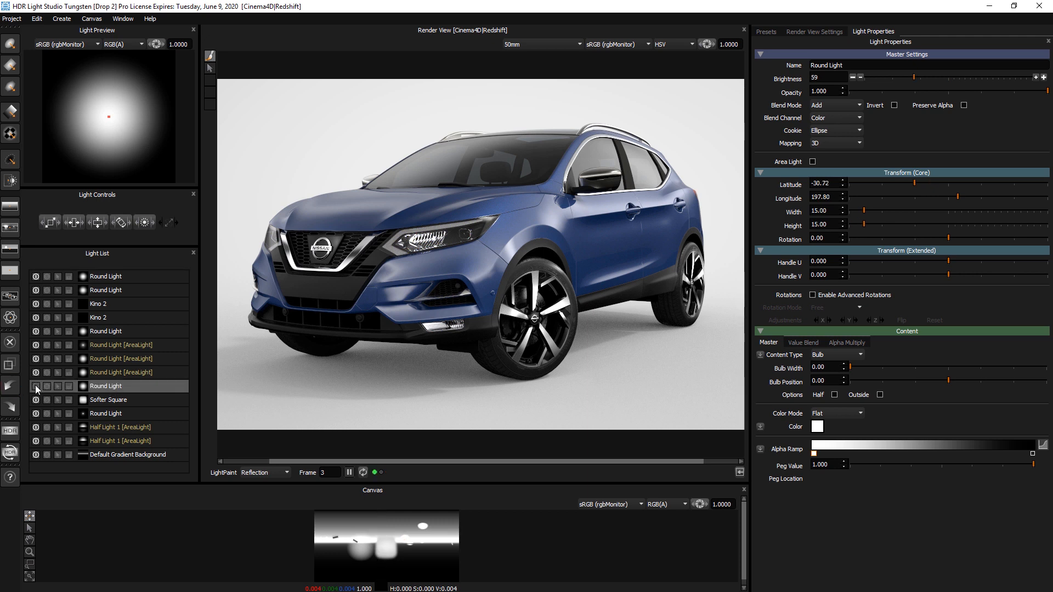
{"action": "left_click", "coordinate": [36, 386]}
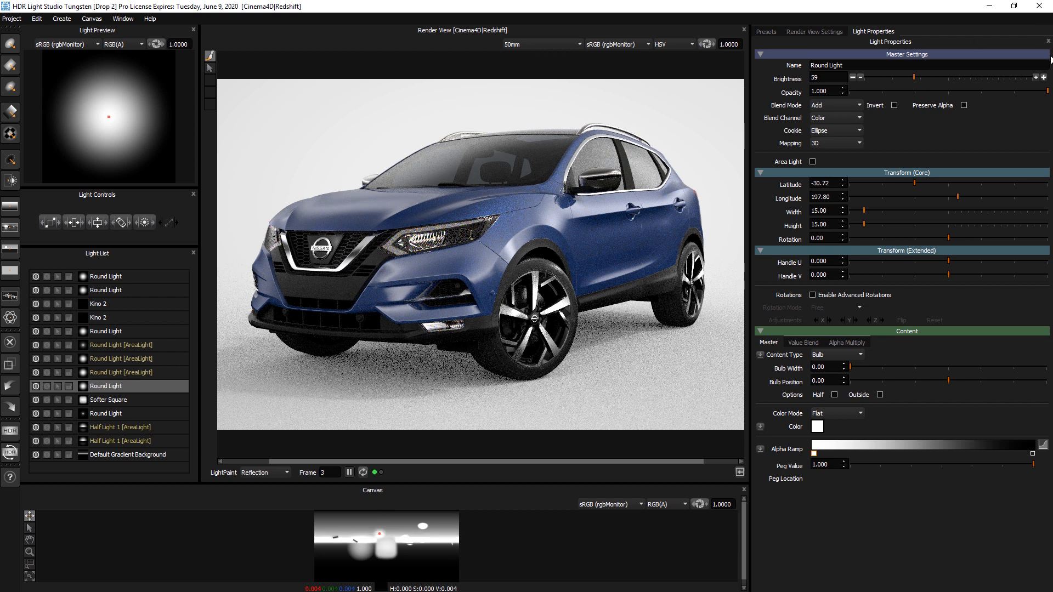
{"action": "left_click", "coordinate": [1044, 78]}
{"action": "left_click", "coordinate": [1043, 77]}
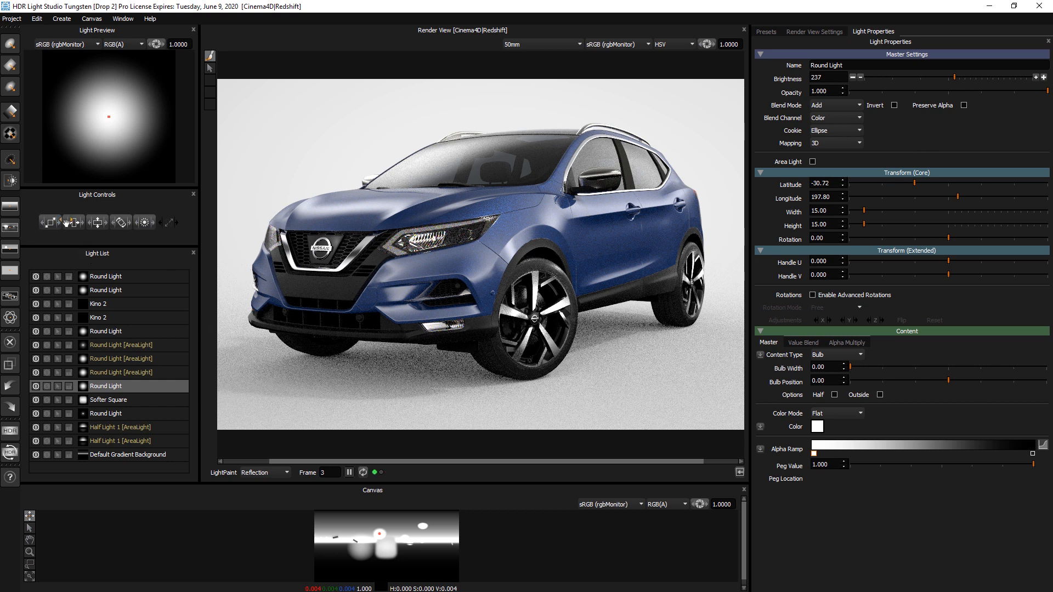
{"action": "left_click_drag", "start_coordinate": [49, 225], "coordinate": [38, 226]}
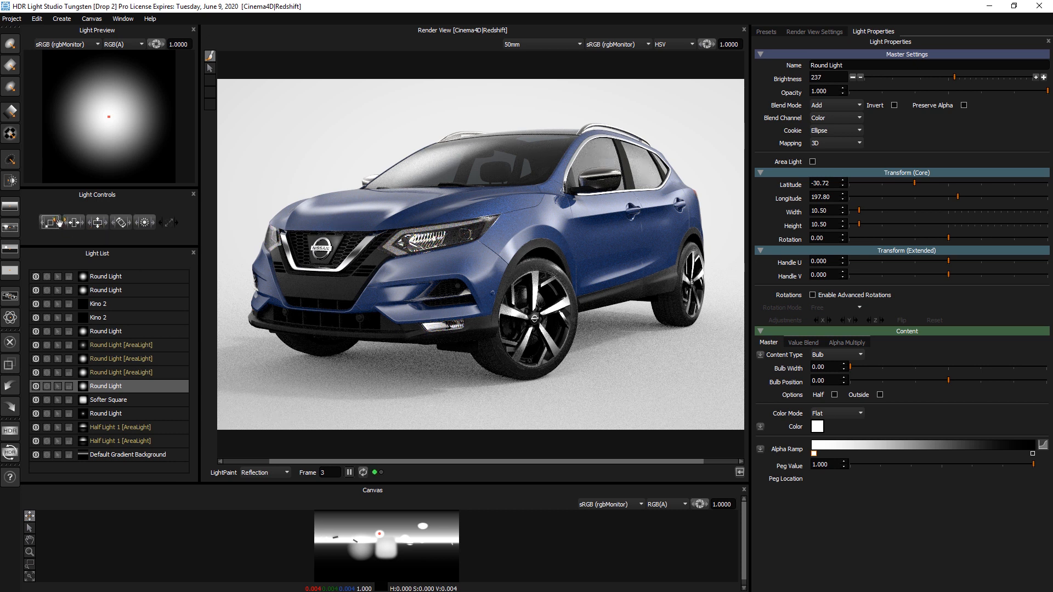
{"action": "left_click_drag", "start_coordinate": [53, 222], "coordinate": [62, 223]}
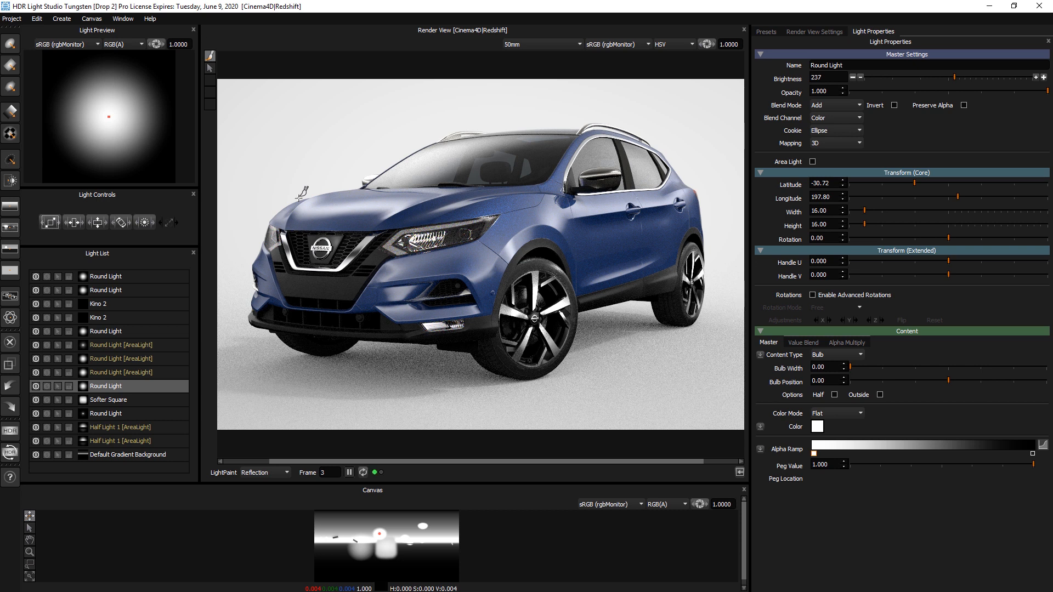
{"action": "left_click", "coordinate": [861, 78]}
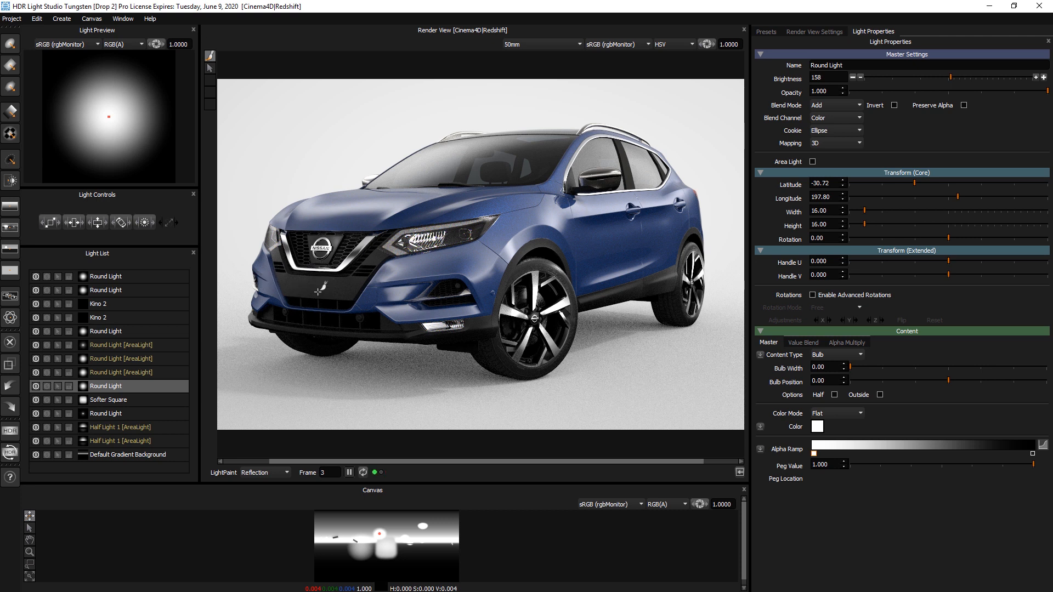
Duplicate the uppermost Round Light area light onto the lower front grille at latitude -1.65, longitude 274.80, and check its contribution in solo
{"action": "left_click", "coordinate": [141, 344]}
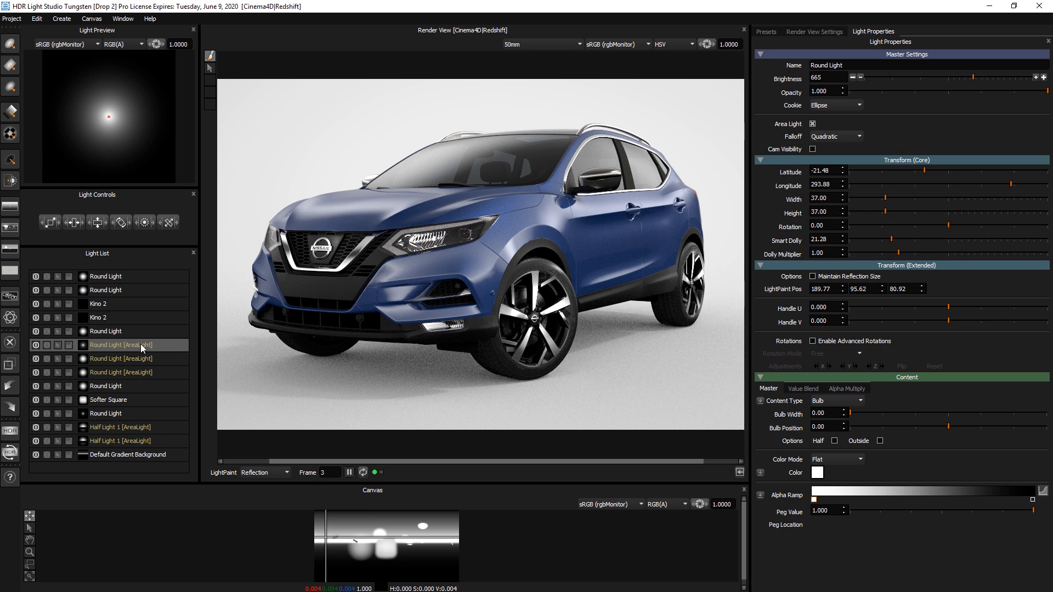
{"action": "key", "text": "ctrl+d"}
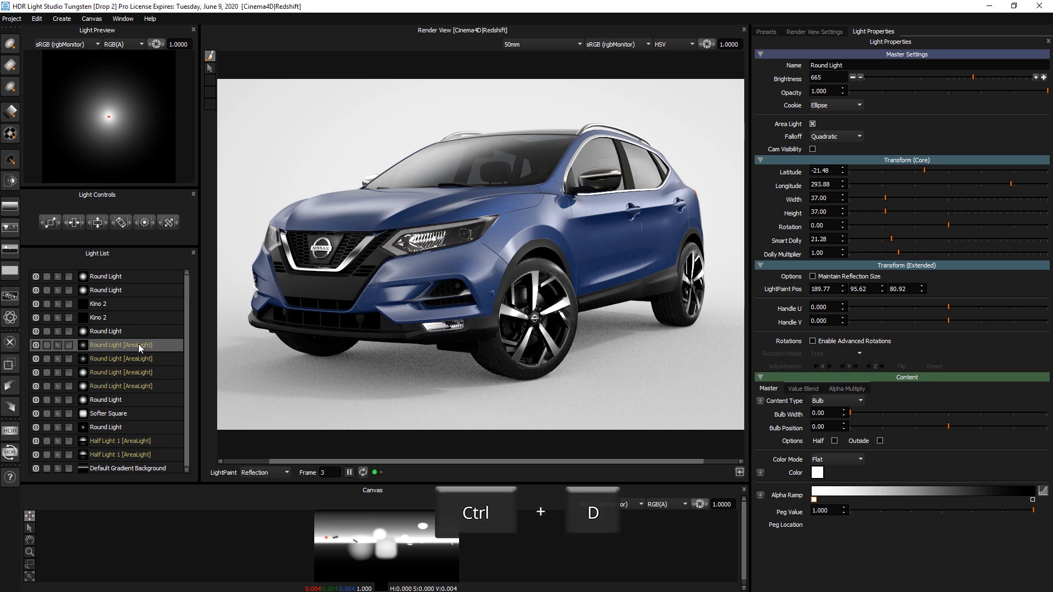
{"action": "left_click", "coordinate": [293, 284]}
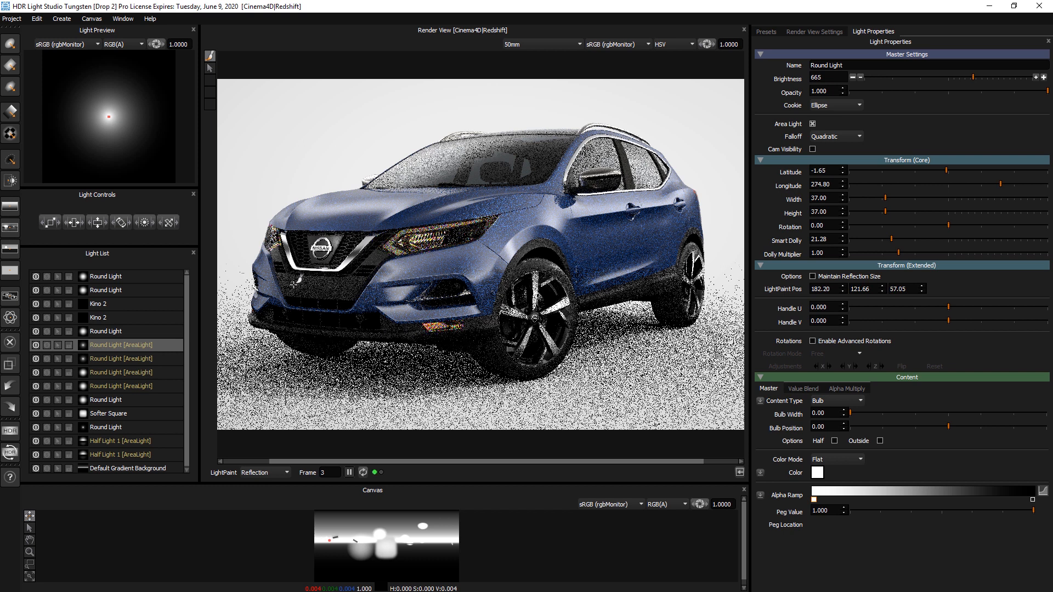
{"action": "left_click", "coordinate": [47, 345]}
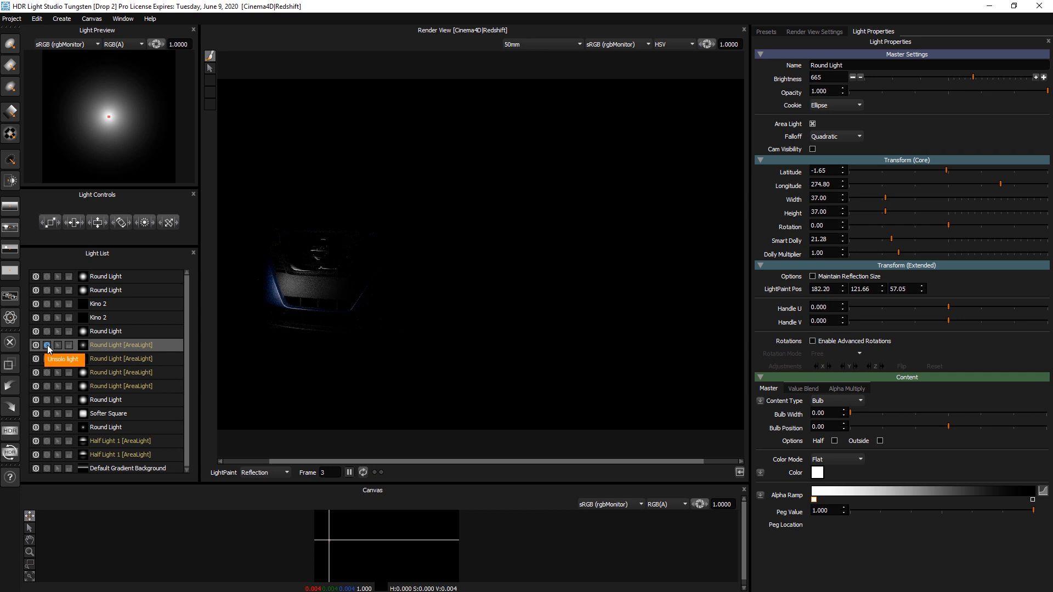
{"action": "left_click", "coordinate": [47, 344]}
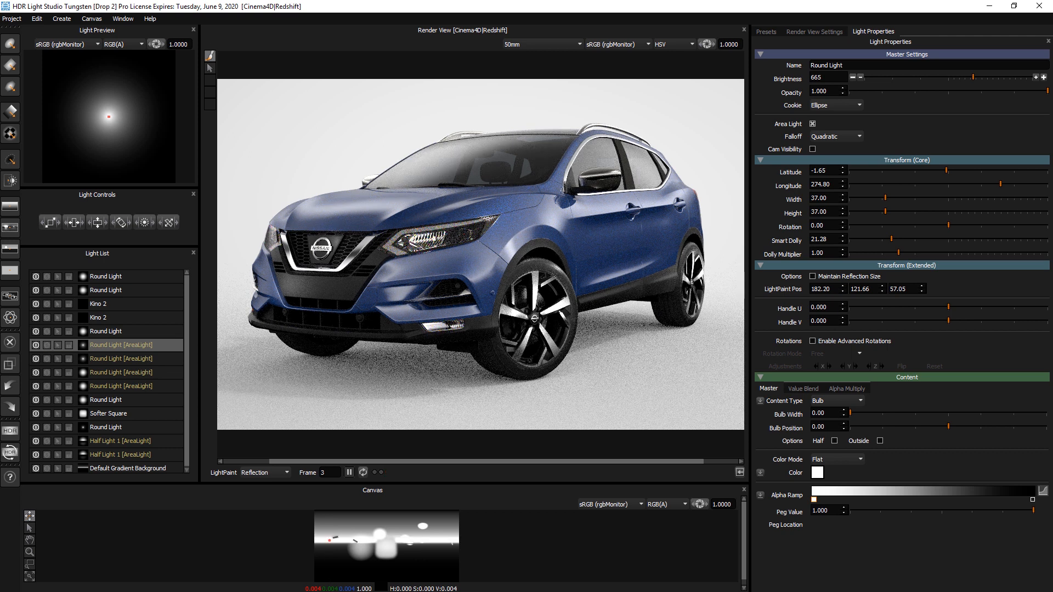
Lower the Softer Square light's brightness to 44 to darken the background
{"action": "scroll", "coordinate": [188, 296], "scroll_direction": "down", "scroll_amount": 1}
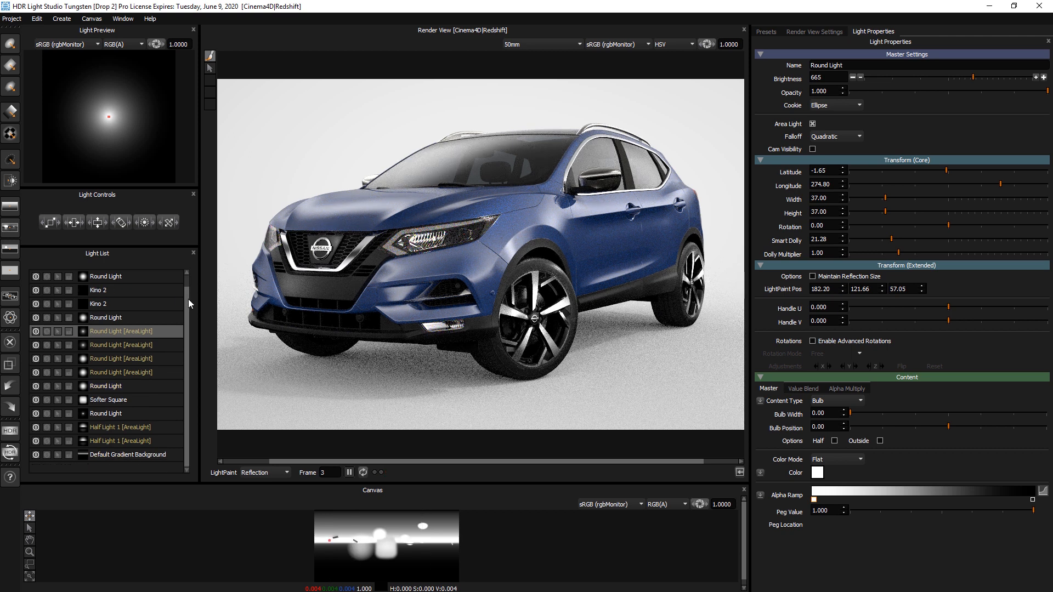
{"action": "left_click", "coordinate": [134, 399]}
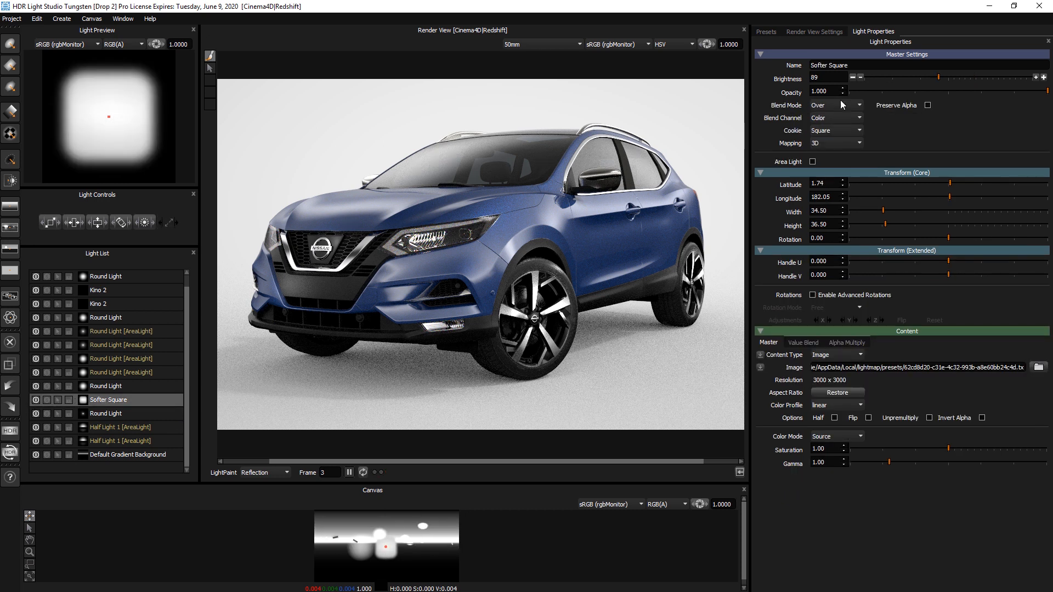
{"action": "left_click", "coordinate": [853, 78]}
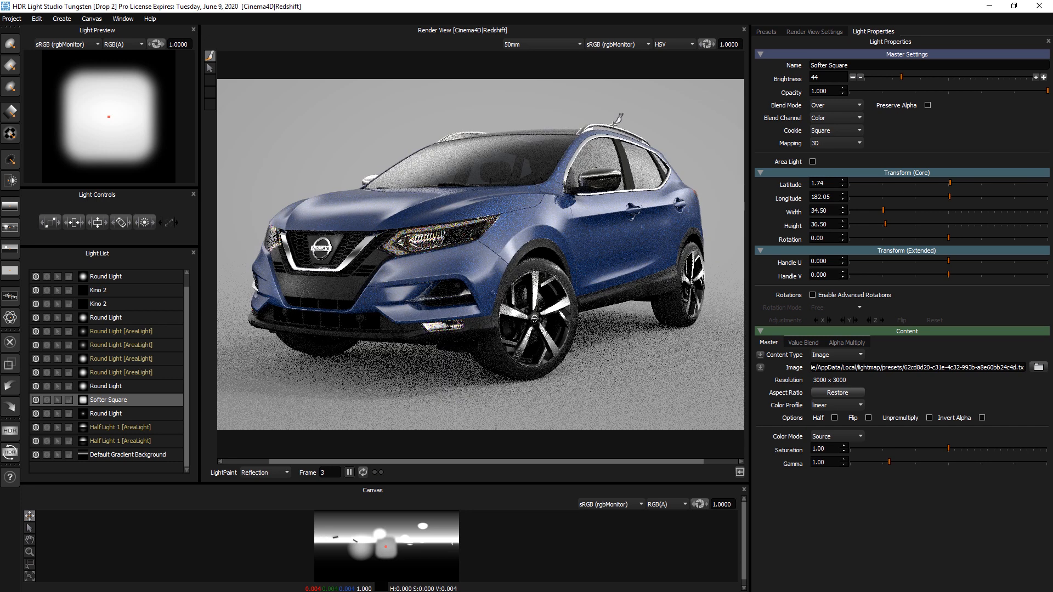
Add a Round Light behind the car using Rim LightPaint at latitude 1.30, longitude 181.62, with width and height 15.00
{"action": "left_click", "coordinate": [16, 50]}
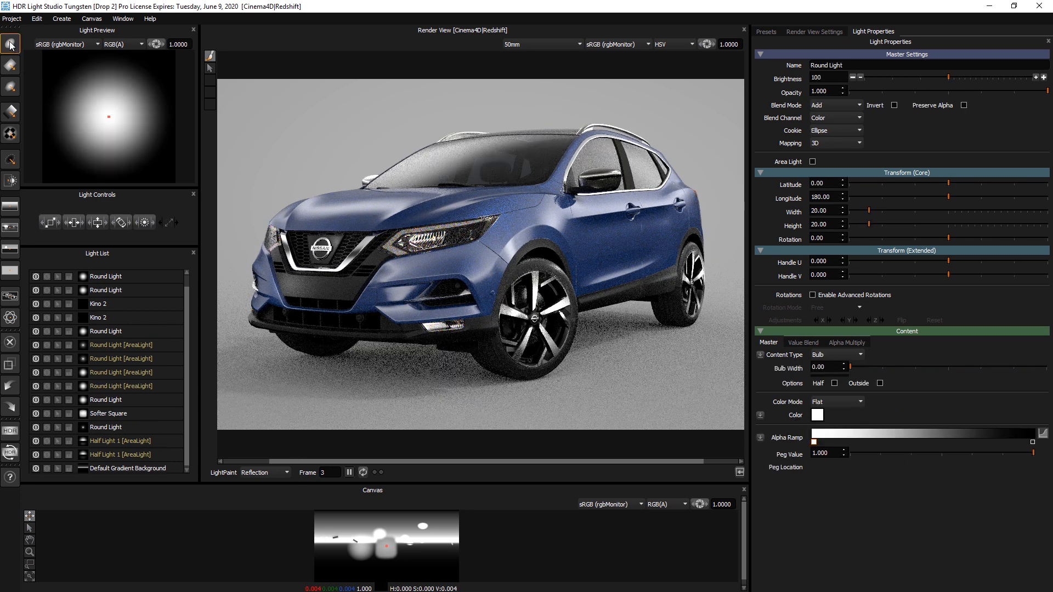
{"action": "left_click", "coordinate": [263, 472]}
{"action": "left_click", "coordinate": [257, 491]}
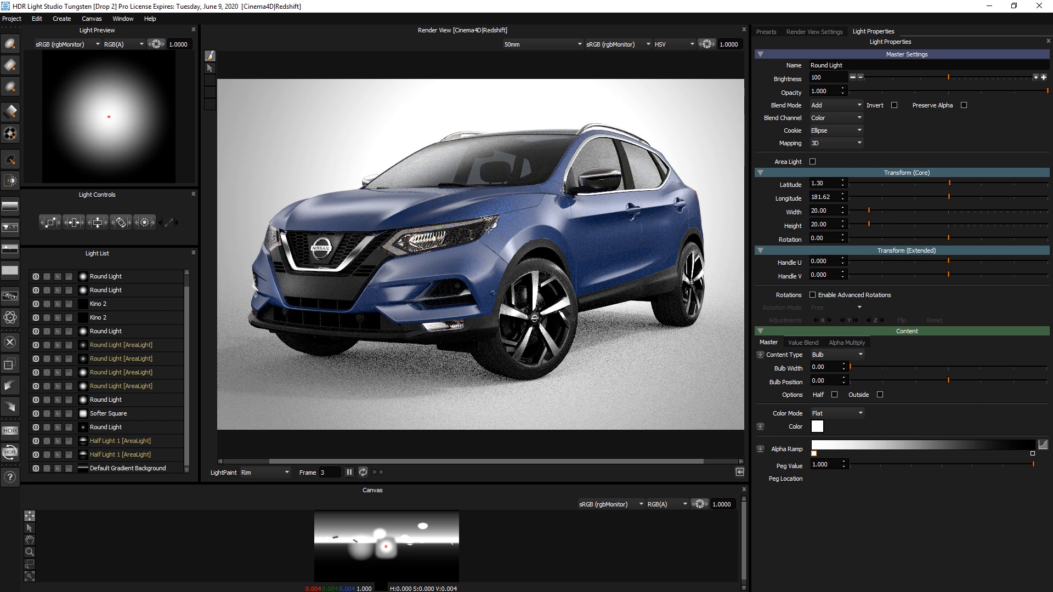
{"action": "left_click_drag", "start_coordinate": [53, 225], "coordinate": [37, 222]}
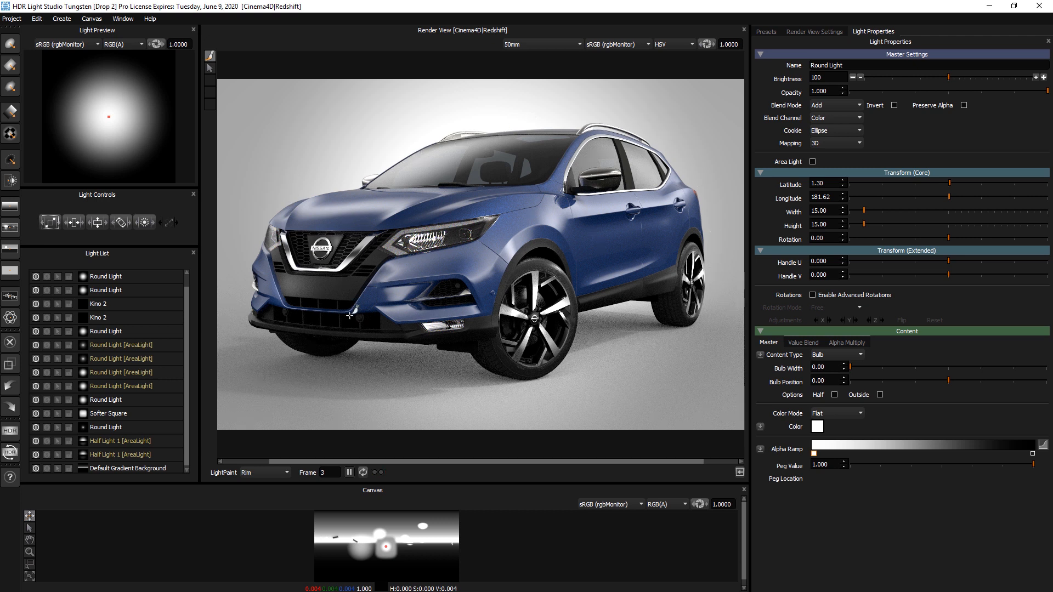
Add a Light Ring light from the StudioLights presets and solo it to isolate its contribution
{"action": "left_click", "coordinate": [834, 31]}
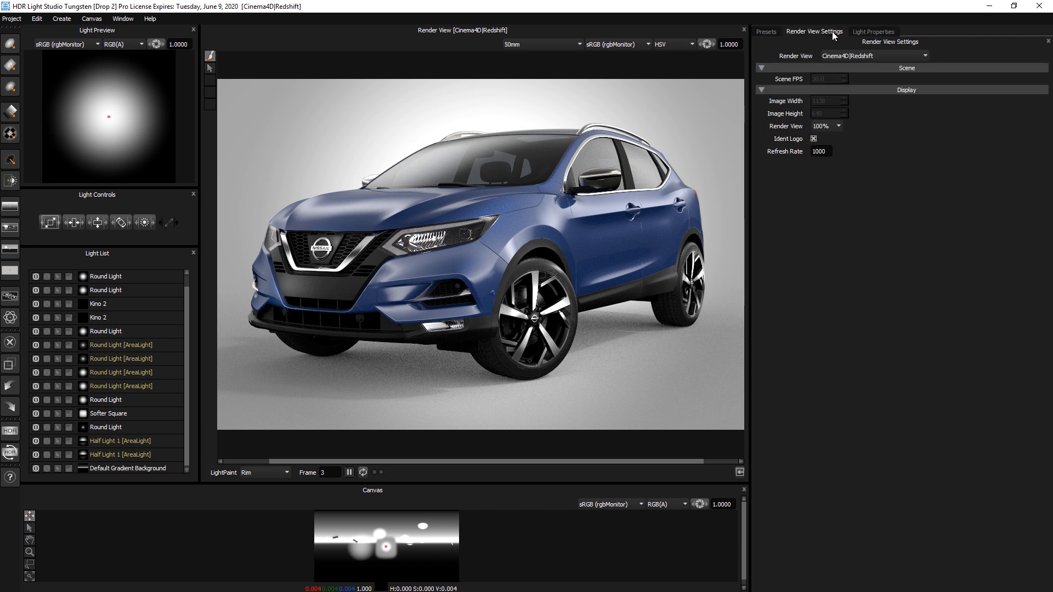
{"action": "left_click", "coordinate": [769, 31]}
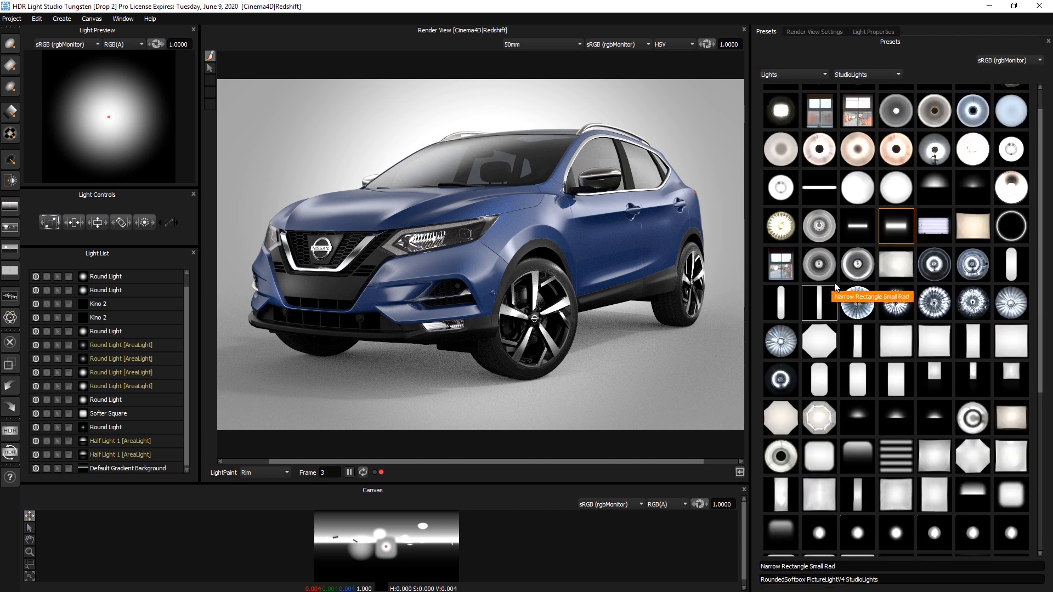
{"action": "scroll", "coordinate": [836, 284], "scroll_direction": "down", "scroll_amount": 5}
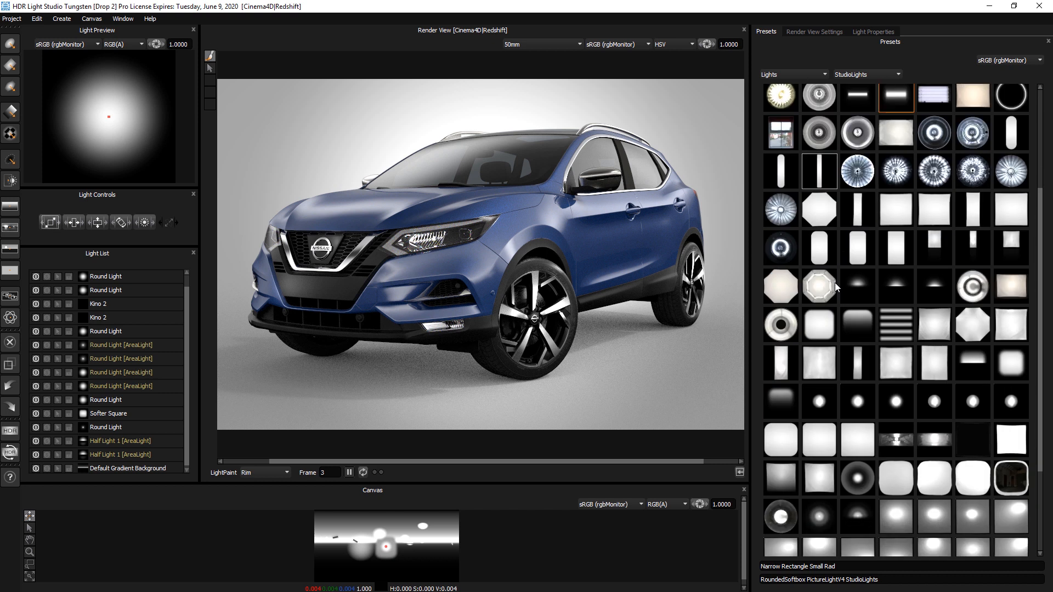
{"action": "scroll", "coordinate": [834, 282], "scroll_direction": "up", "scroll_amount": 2}
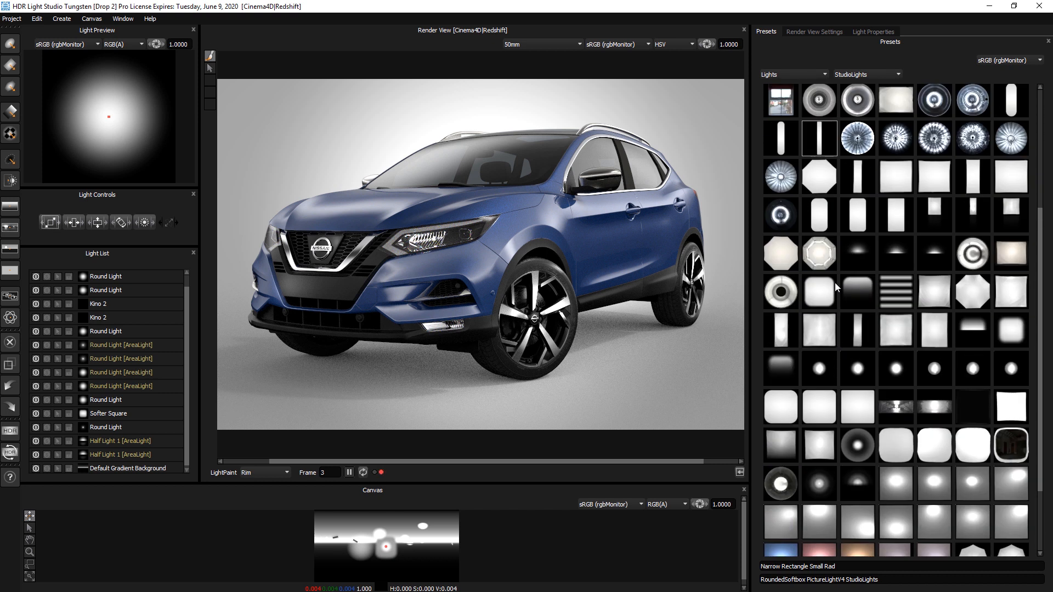
{"action": "scroll", "coordinate": [834, 282], "scroll_direction": "up", "scroll_amount": 2}
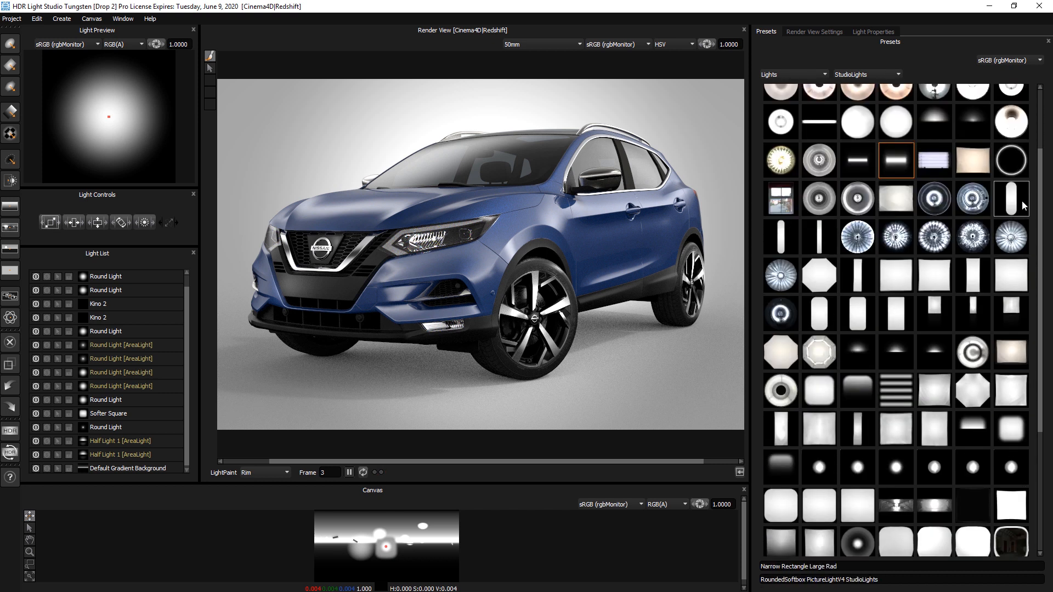
{"action": "left_click", "coordinate": [995, 172]}
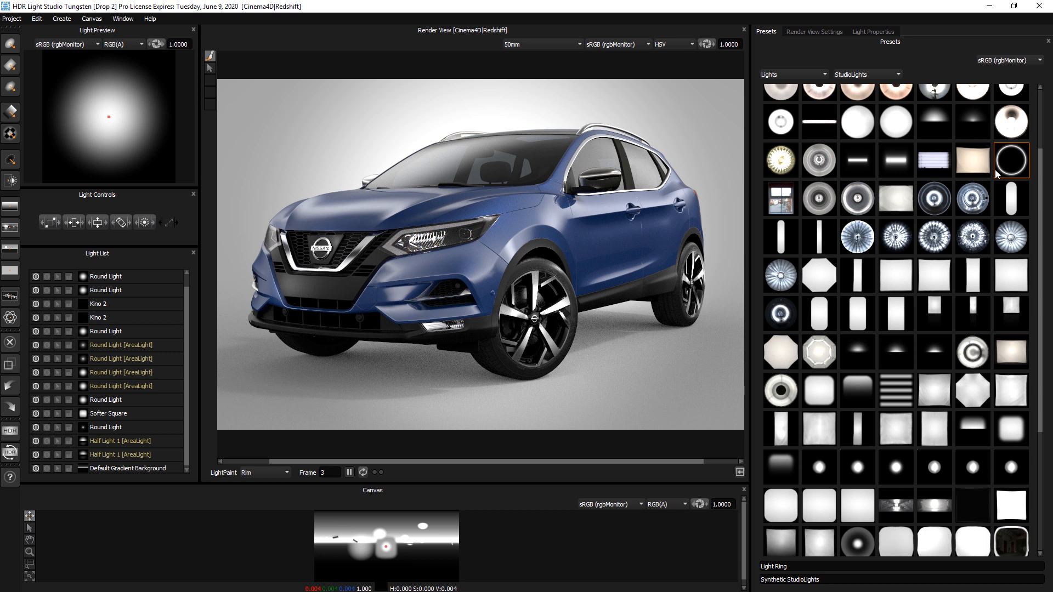
{"action": "left_click", "coordinate": [478, 237]}
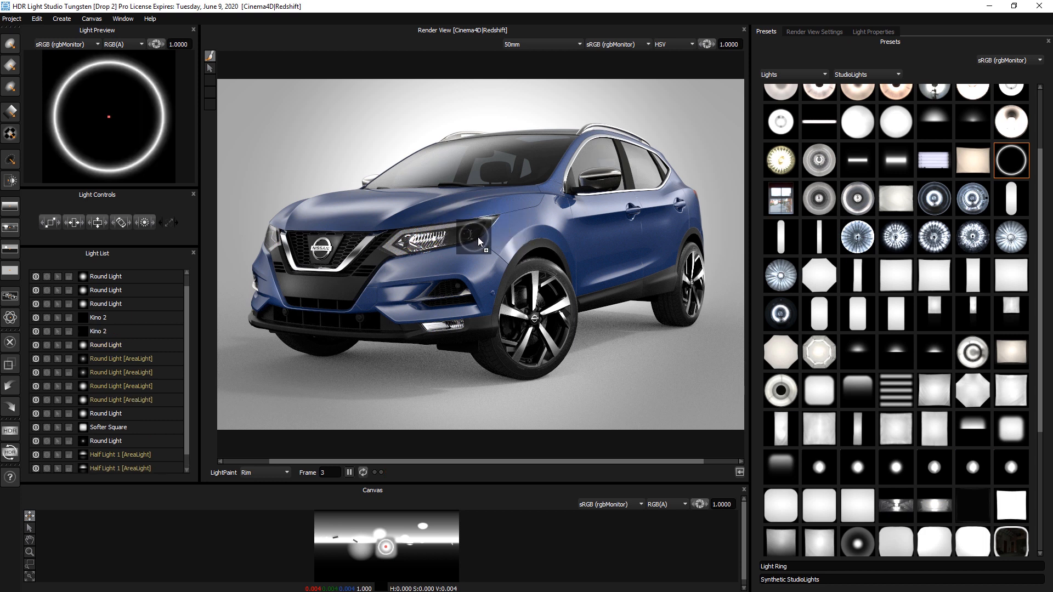
{"action": "left_click", "coordinate": [185, 278]}
{"action": "left_click", "coordinate": [48, 276]}
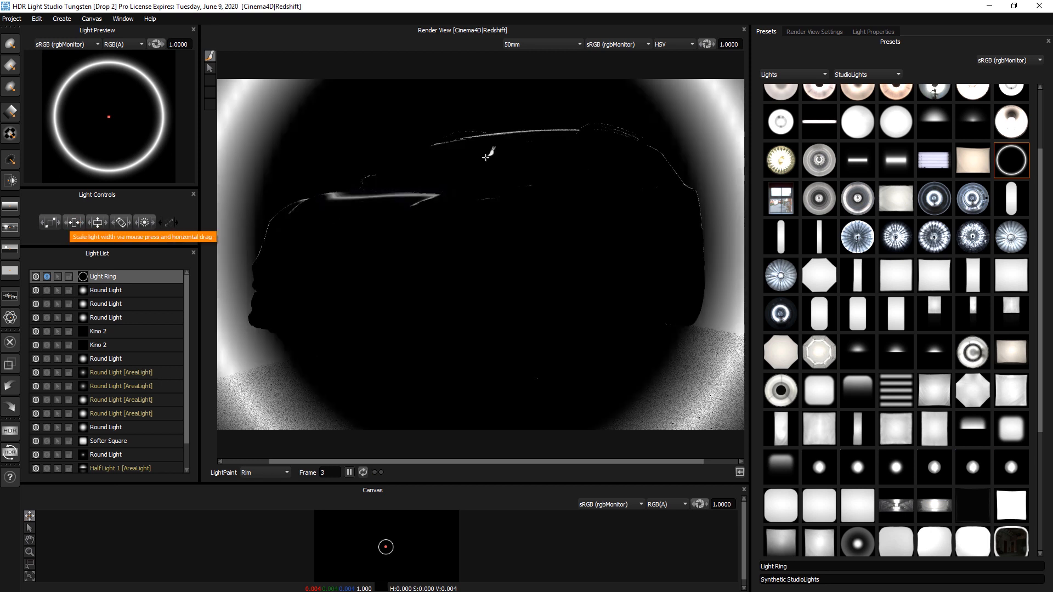
Resize the Light Ring to a width of 46.50 and a height of 18.06 so it traces the car's outer edges
{"action": "left_click_drag", "start_coordinate": [73, 224], "coordinate": [118, 226]}
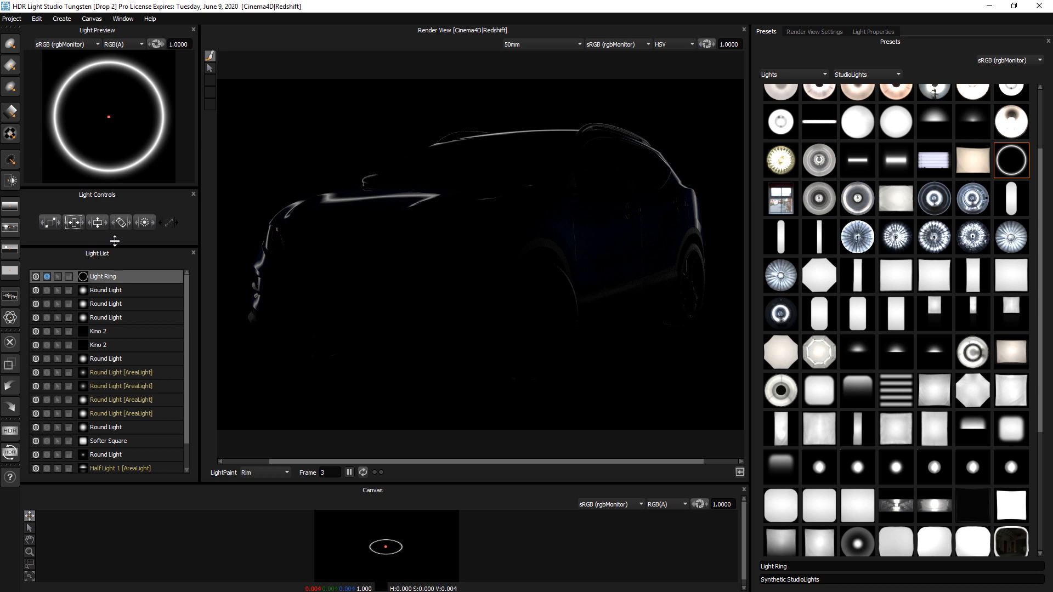
{"action": "left_click", "coordinate": [50, 223]}
{"action": "left_click_drag", "start_coordinate": [63, 224], "coordinate": [68, 224]}
{"action": "mouse_move", "coordinate": [52, 225]}
{"action": "left_mouse_down"}
{"action": "mouse_move", "coordinate": [30, 227]}
{"action": "mouse_move", "coordinate": [59, 224]}
{"action": "left_mouse_up"}
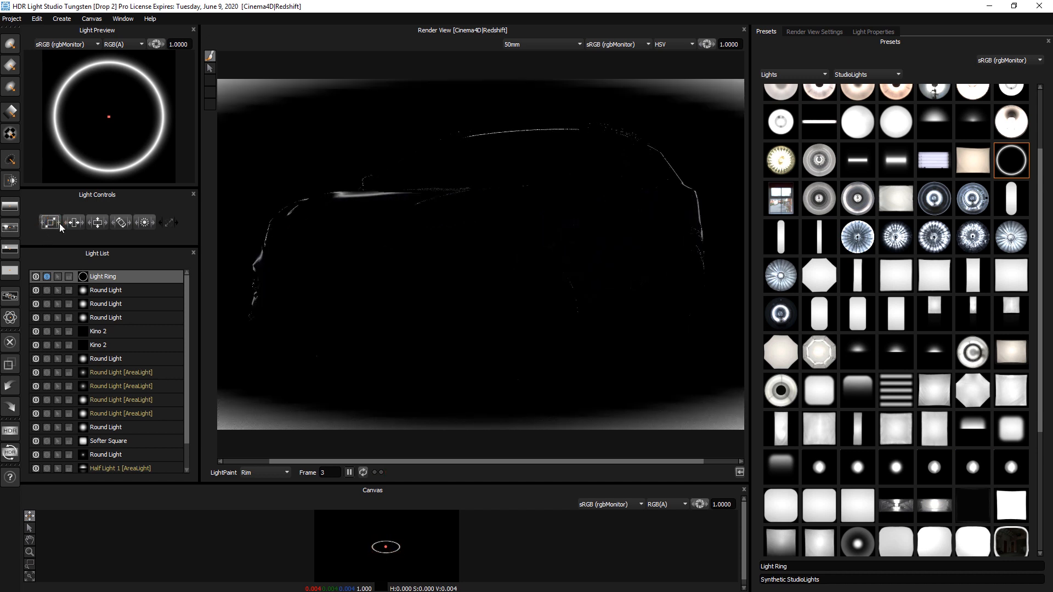
{"action": "left_click_drag", "start_coordinate": [51, 226], "coordinate": [61, 227]}
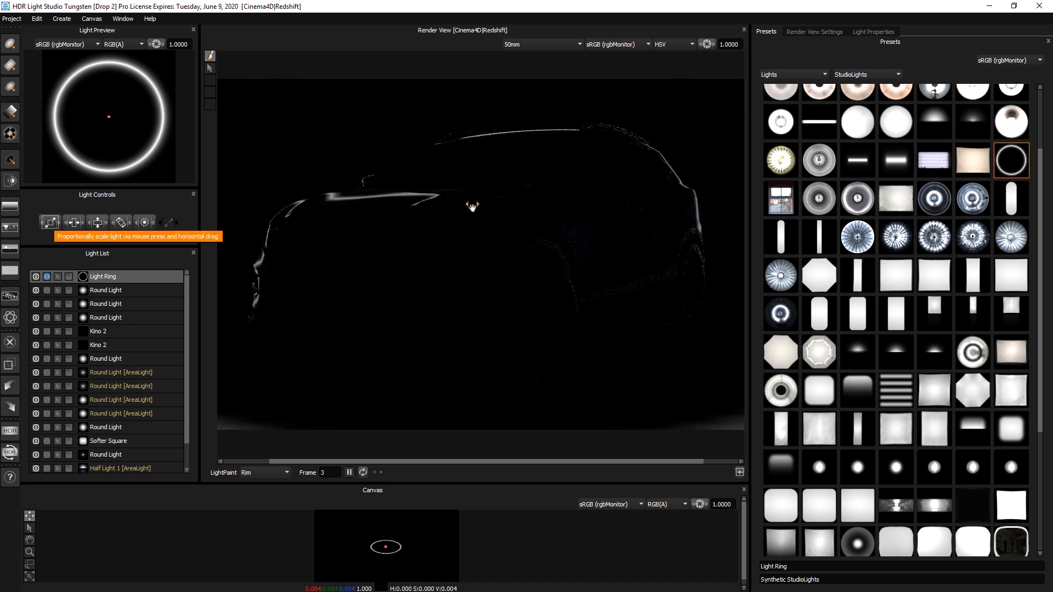
{"action": "left_click", "coordinate": [881, 32]}
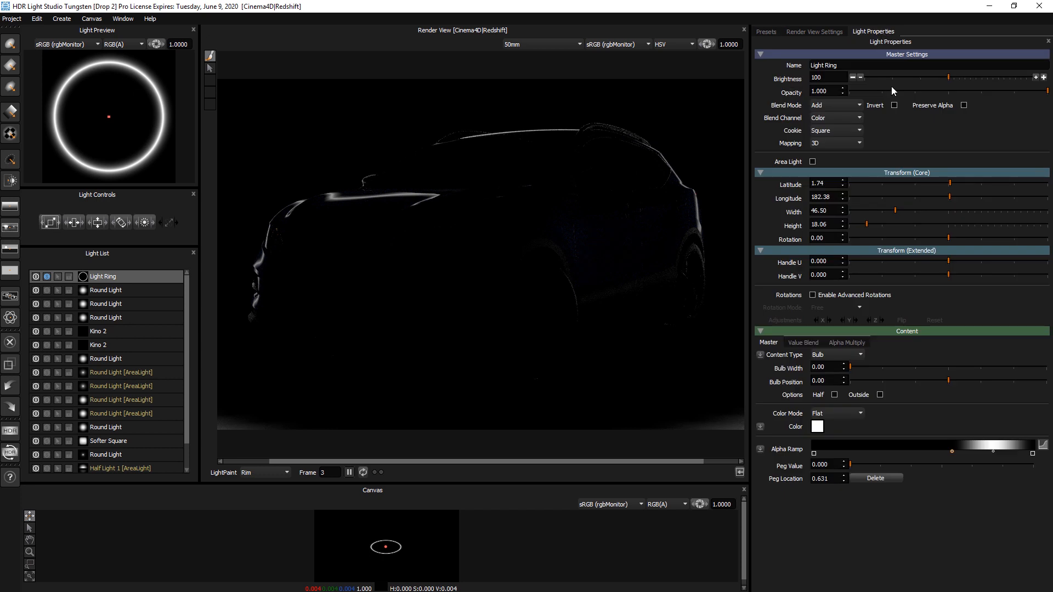
{"action": "left_click", "coordinate": [992, 452]}
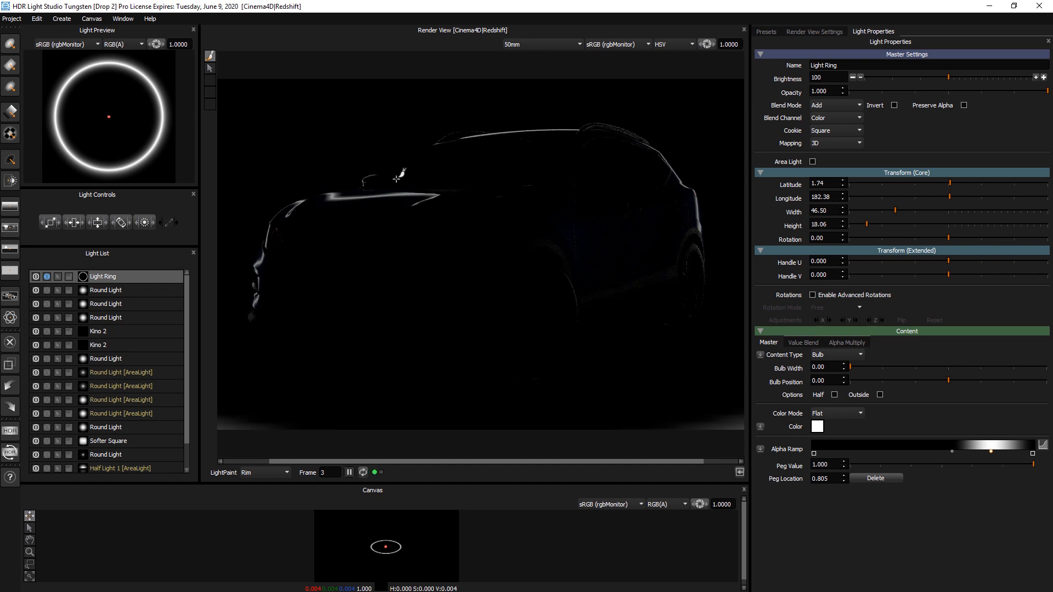
Add a Round Light and place it with Reflection LightPaint on the bonnet beside the mirror, at latitude -14.74, longitude 191.27
{"action": "left_click", "coordinate": [10, 44]}
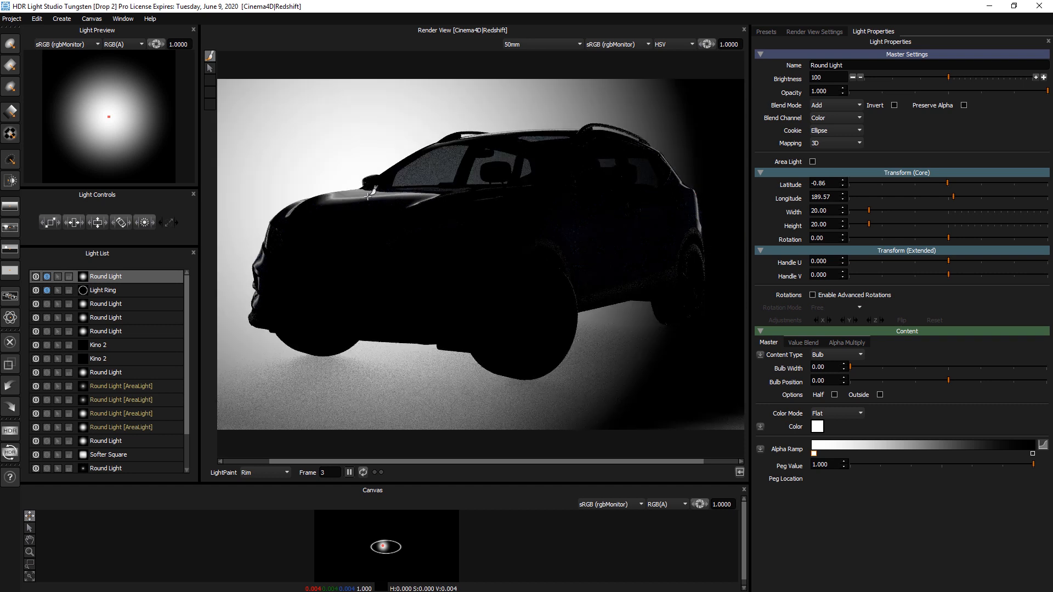
{"action": "left_click", "coordinate": [265, 473]}
{"action": "left_click", "coordinate": [258, 490]}
{"action": "left_click", "coordinate": [371, 197]}
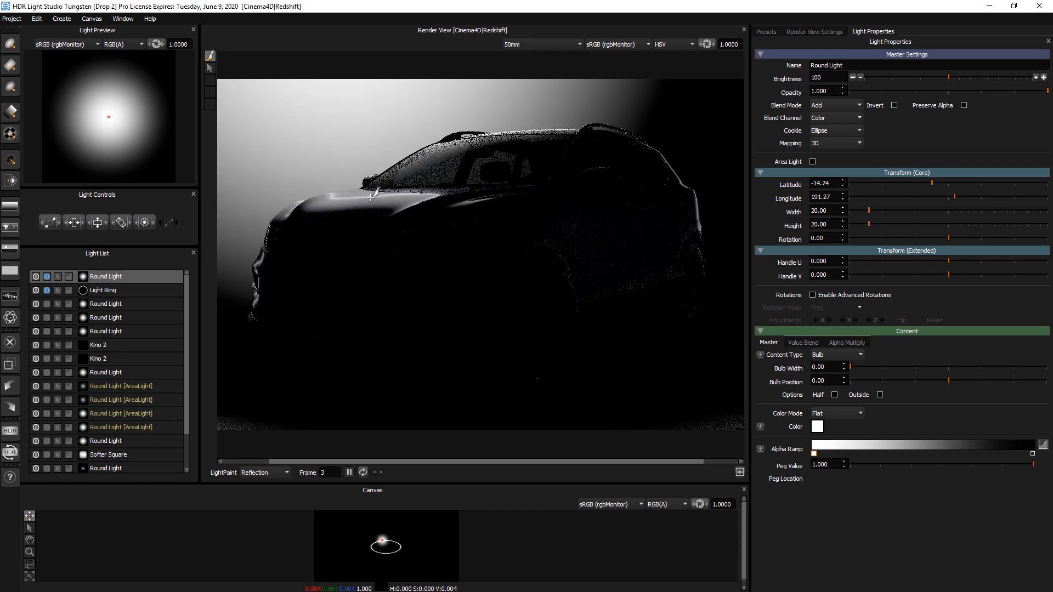
Turn the new Round Light into a black mask with Over blending, brightness 0 and an alpha ramp peg of 1.000 at location 0.749
{"action": "left_click", "coordinate": [830, 104]}
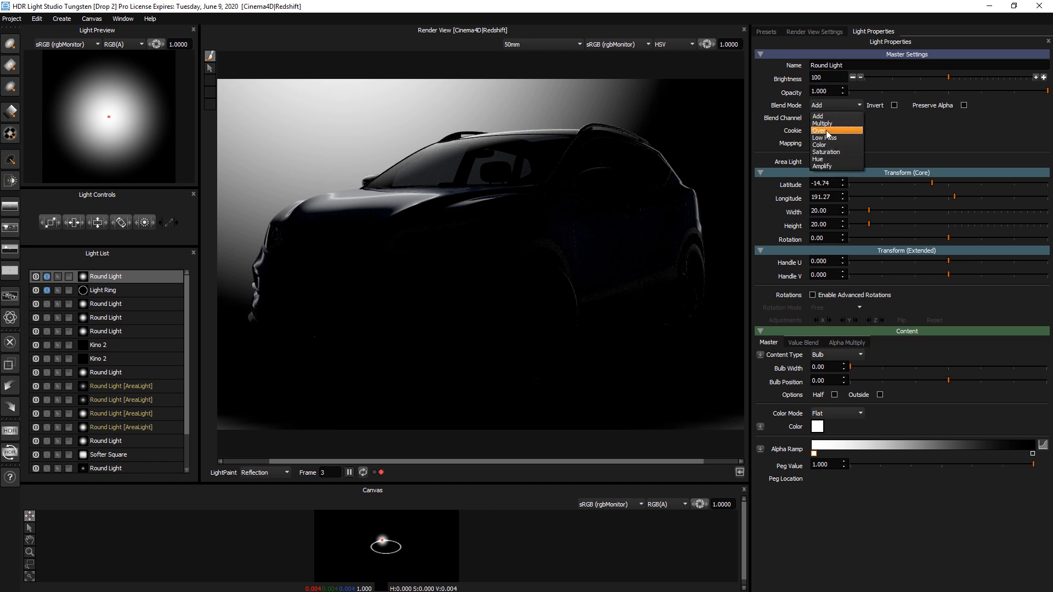
{"action": "left_click", "coordinate": [826, 130]}
{"action": "left_click_drag", "start_coordinate": [875, 77], "coordinate": [864, 75]}
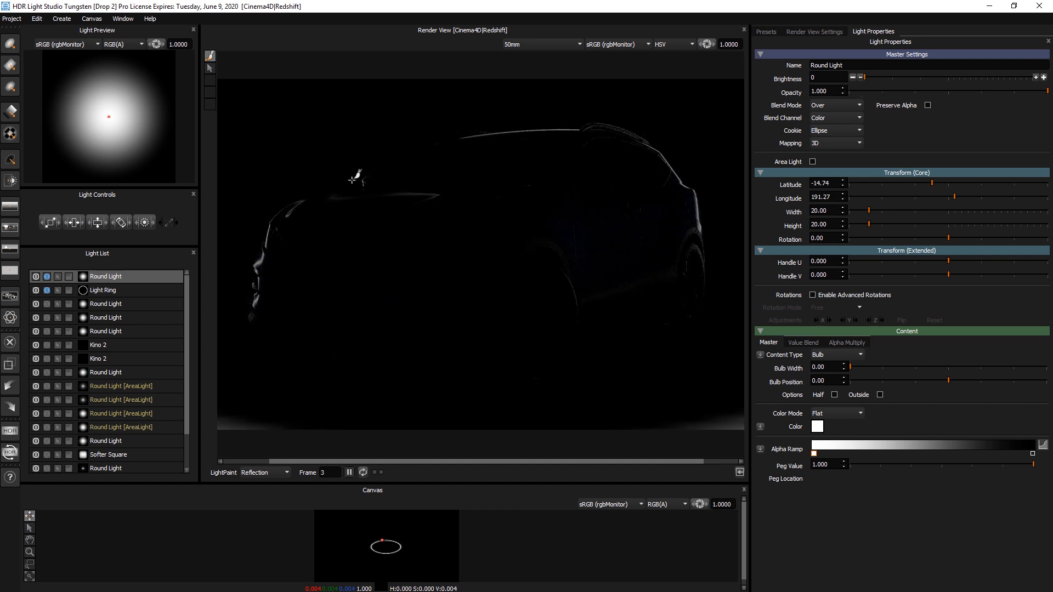
{"action": "left_click", "coordinate": [979, 446]}
{"action": "left_click_drag", "start_coordinate": [981, 466], "coordinate": [1042, 469]}
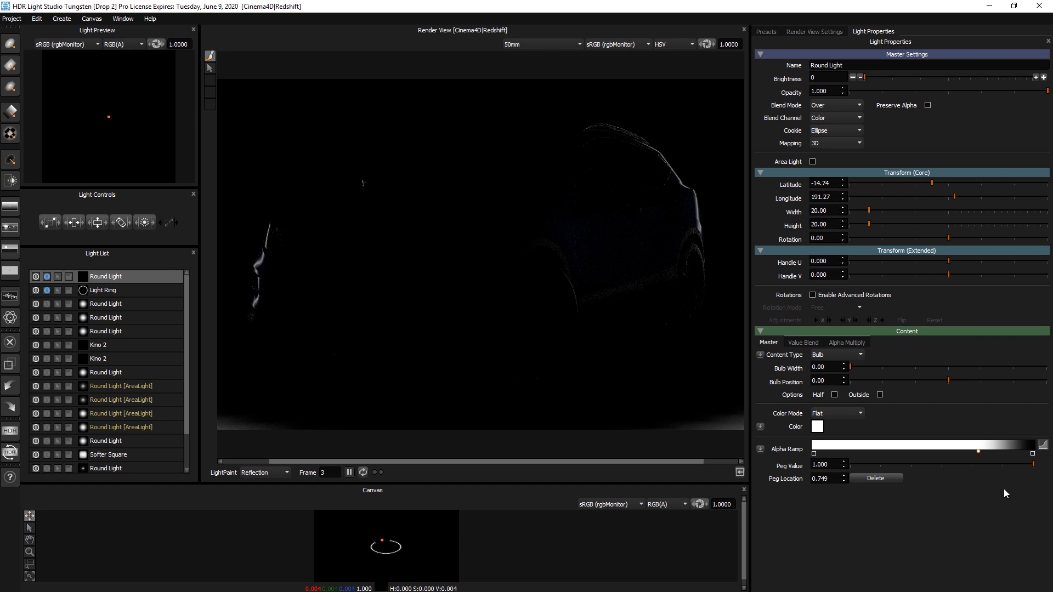
Shrink the masking Round Light to 6.50 wide and high and reposition it on the ring at latitude -12.21, longitude 190.93
{"action": "left_click_drag", "start_coordinate": [51, 223], "coordinate": [38, 228]}
{"action": "left_click_drag", "start_coordinate": [394, 489], "coordinate": [394, 402]}
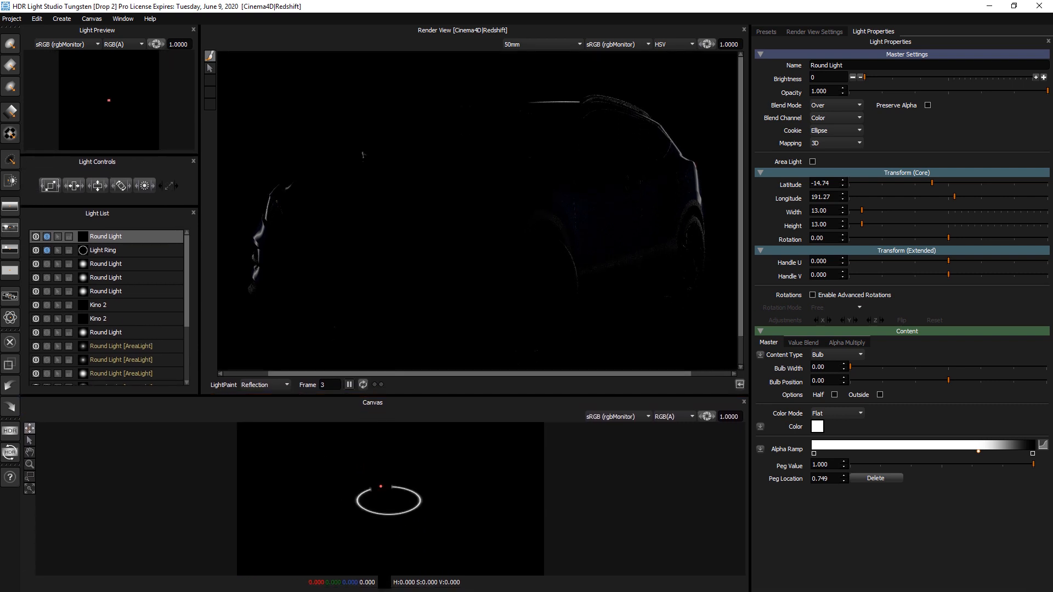
{"action": "left_click", "coordinate": [47, 236]}
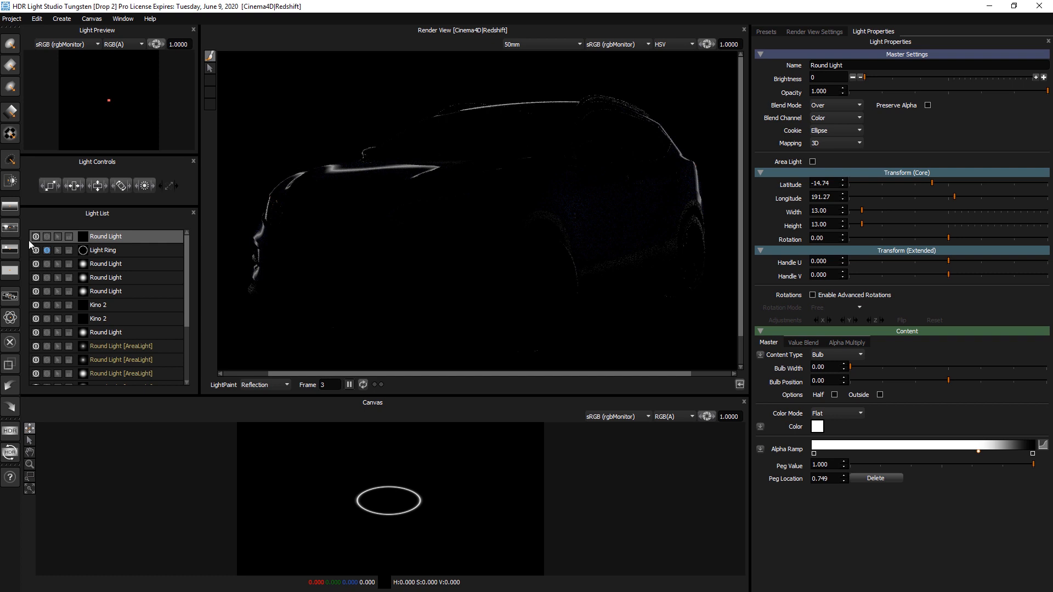
{"action": "left_click", "coordinate": [47, 236]}
{"action": "left_click_drag", "start_coordinate": [381, 487], "coordinate": [380, 488]}
{"action": "left_click_drag", "start_coordinate": [50, 190], "coordinate": [35, 192]}
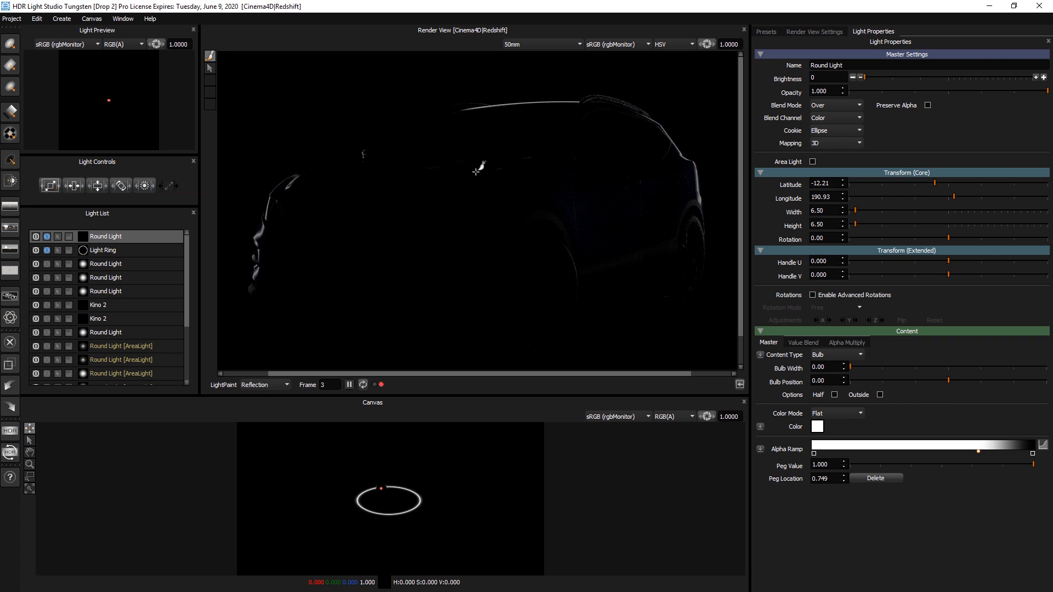
Merge the masking Round Light and the Light Ring into one composite light
{"action": "left_click", "coordinate": [105, 251]}
{"action": "right_click", "coordinate": [104, 248]}
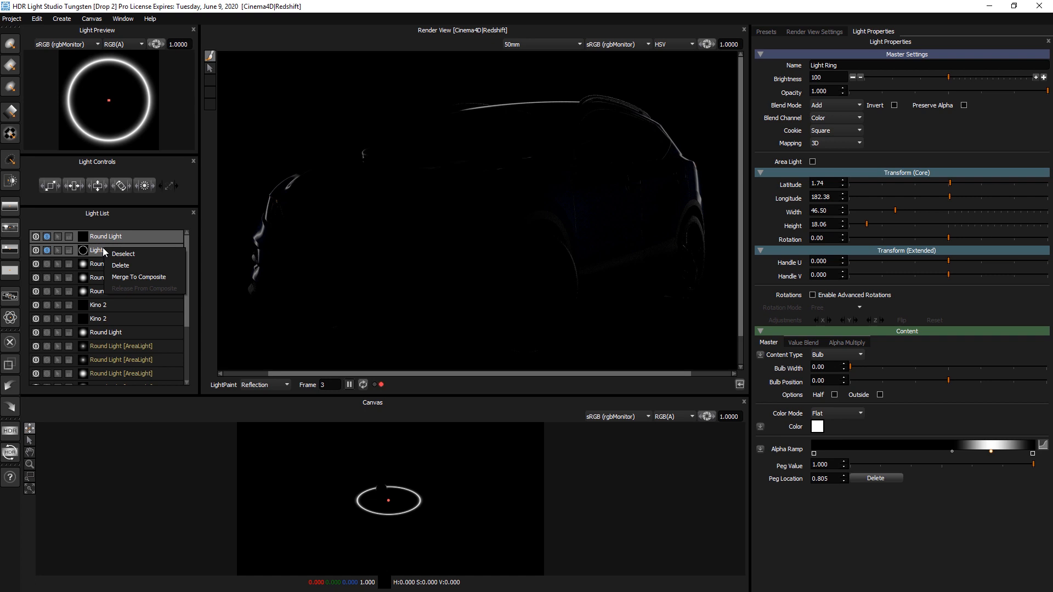
{"action": "left_click", "coordinate": [143, 277]}
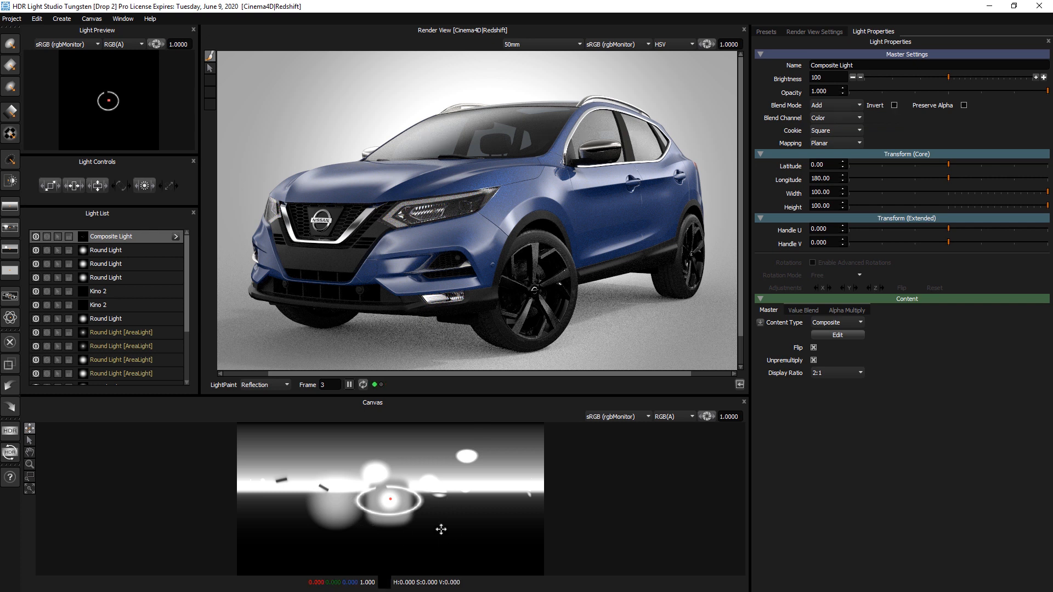
Toggle the Composite Light off and on to compare its rim lighting contribution in the full render
{"action": "left_click_drag", "start_coordinate": [213, 395], "coordinate": [209, 457]}
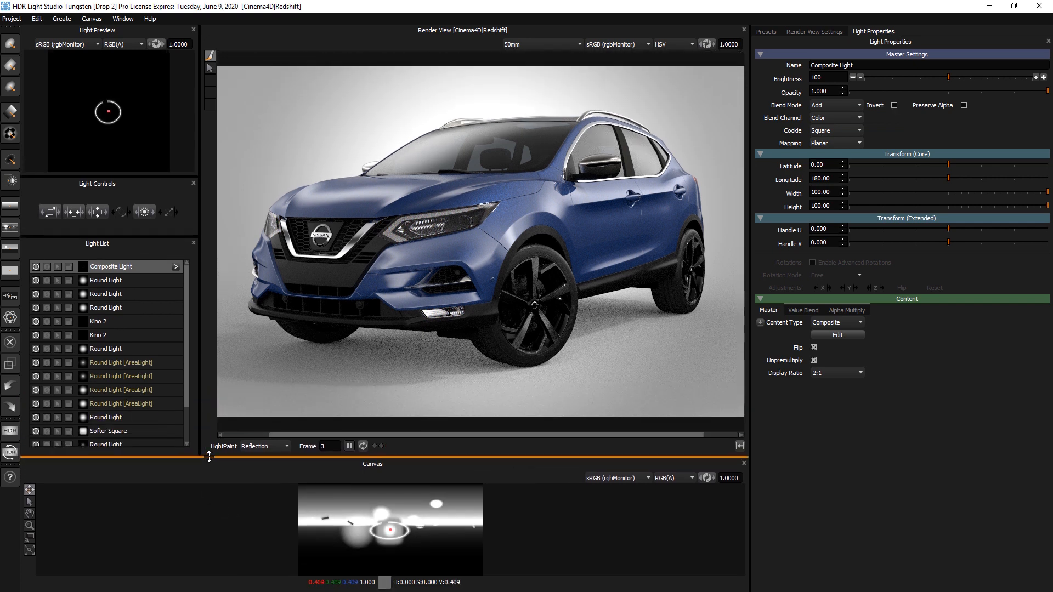
{"action": "left_click", "coordinate": [176, 266]}
{"action": "left_click", "coordinate": [48, 278]}
{"action": "left_click", "coordinate": [47, 278]}
{"action": "left_click", "coordinate": [32, 261]}
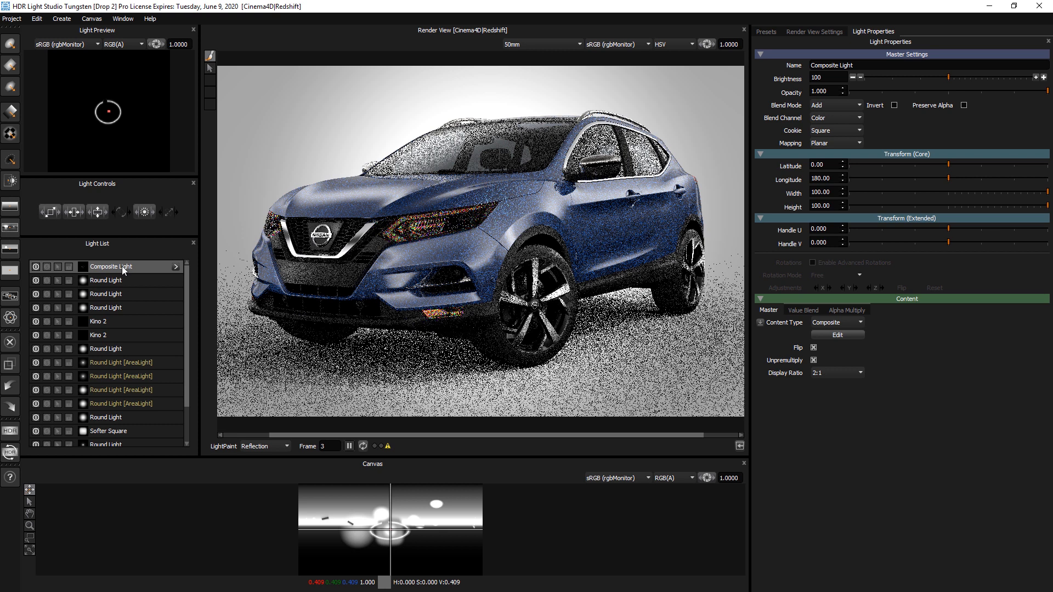
{"action": "left_click", "coordinate": [36, 267]}
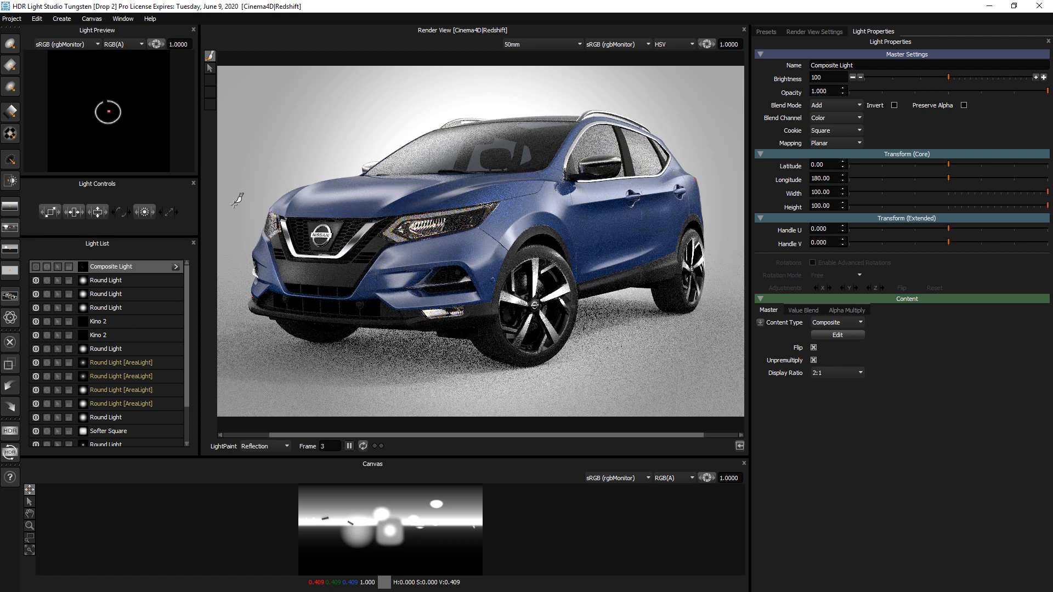
{"action": "left_click", "coordinate": [36, 267]}
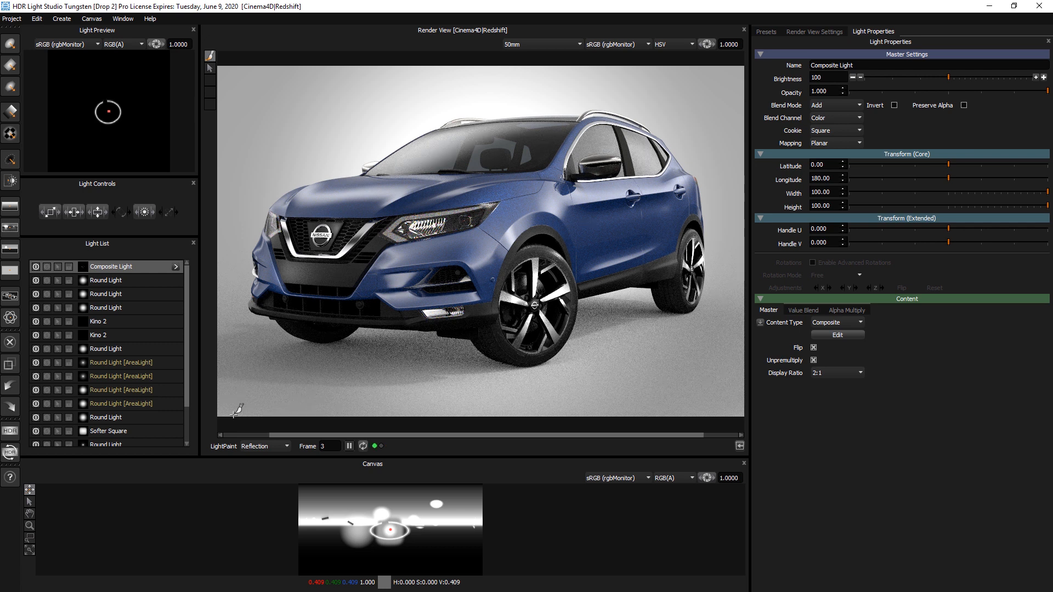
Lower the last dim peg in the Default Gradient Background's value ramp to 0 and move it to location 0.516
{"action": "scroll", "coordinate": [185, 434], "scroll_direction": "down", "scroll_amount": 1}
{"action": "left_click_drag", "start_coordinate": [186, 457], "coordinate": [186, 468]}
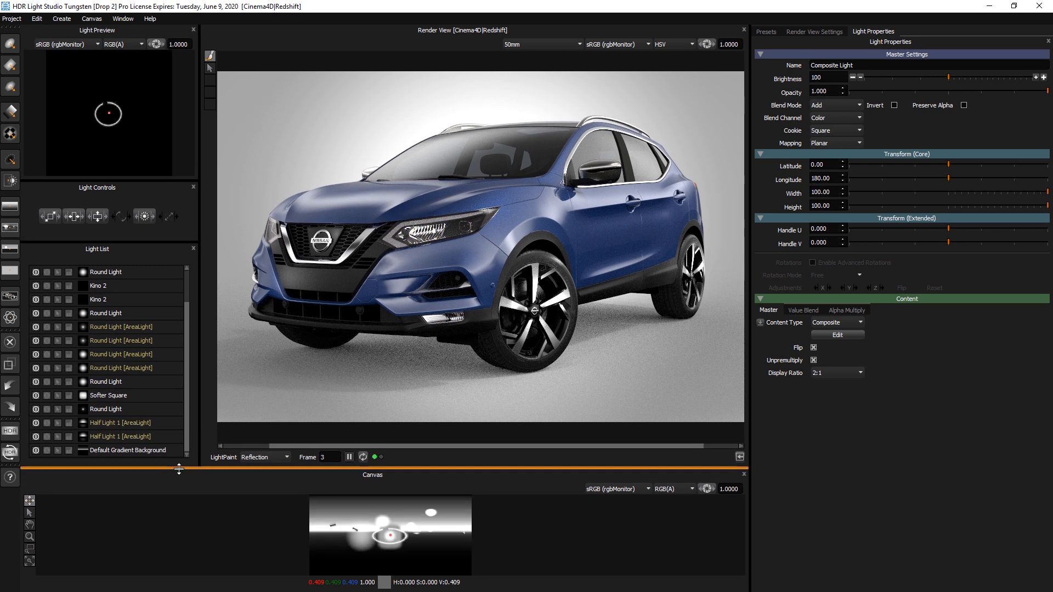
{"action": "left_click", "coordinate": [159, 449]}
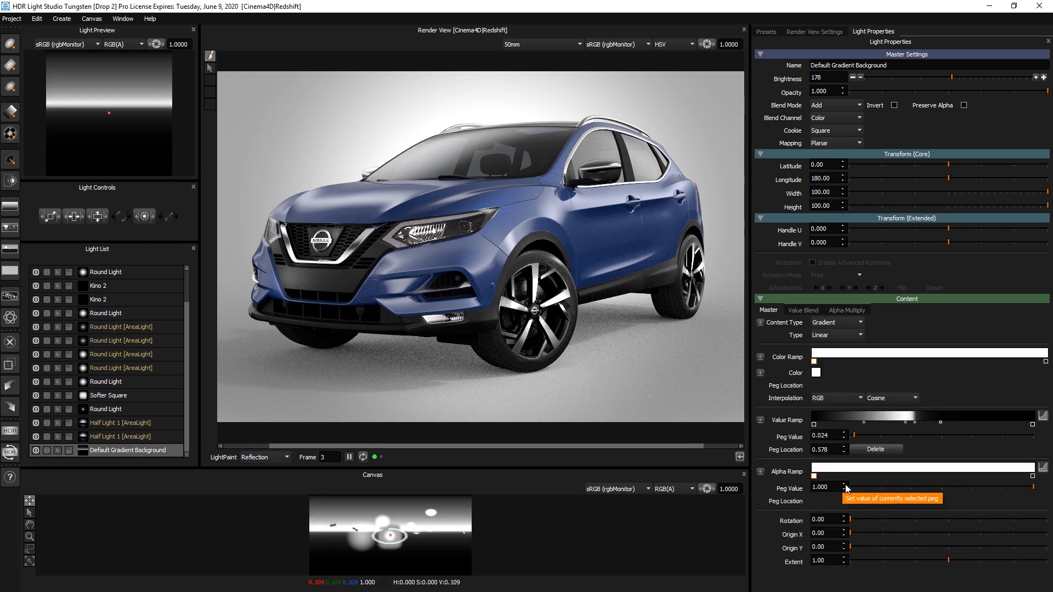
{"action": "left_click", "coordinate": [1043, 416]}
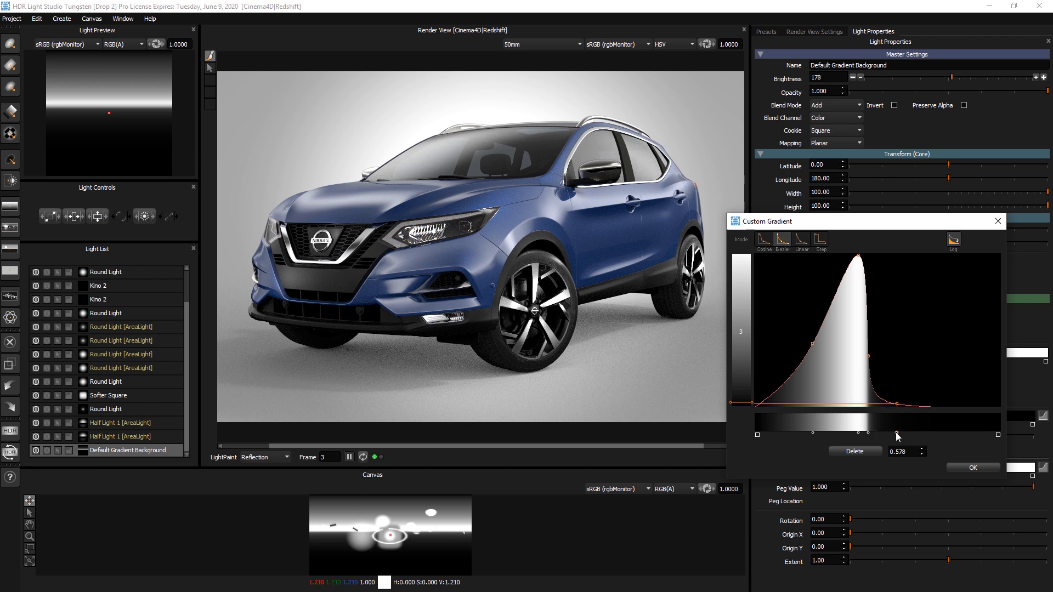
{"action": "left_click_drag", "start_coordinate": [744, 404], "coordinate": [742, 411]}
{"action": "left_click_drag", "start_coordinate": [897, 432], "coordinate": [890, 433]}
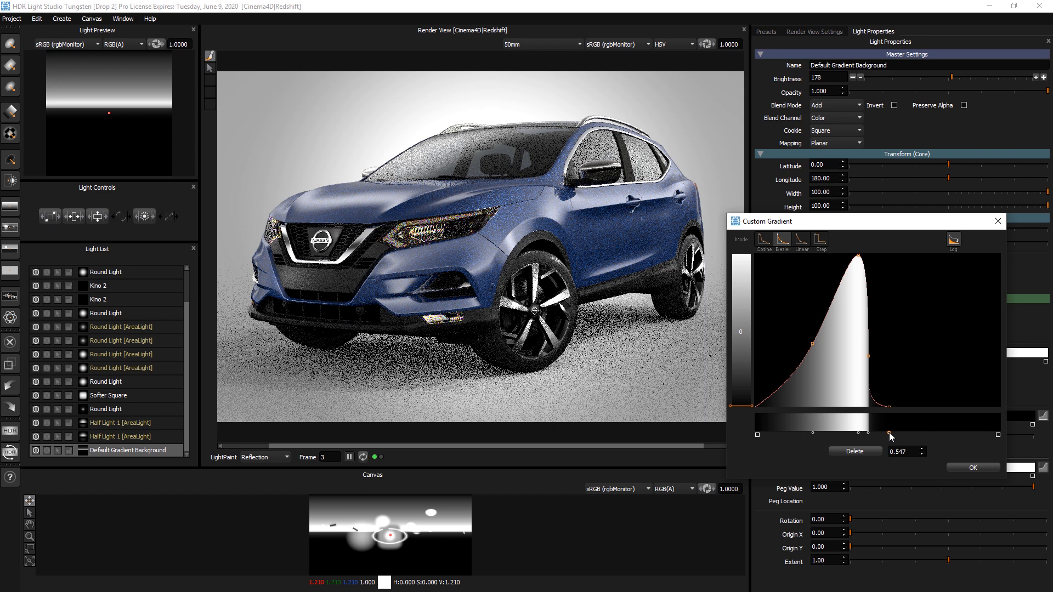
{"action": "left_click_drag", "start_coordinate": [890, 433], "coordinate": [881, 433]}
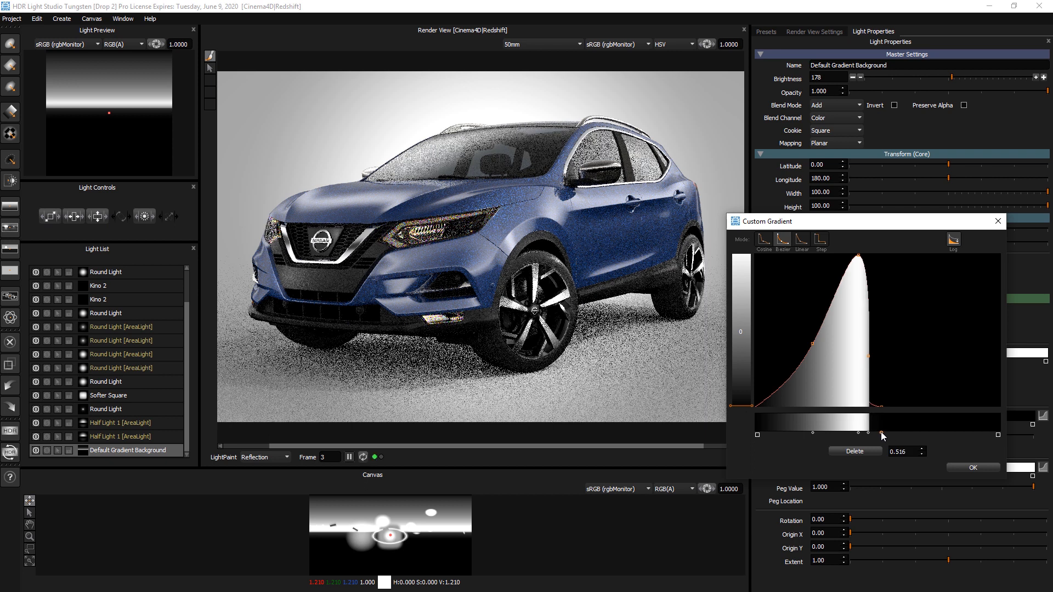
Steepen the background gradient's falloff by shifting its mid-falloff peg inward and adding a peg of value 0.133 at location 0.458
{"action": "left_click_drag", "start_coordinate": [868, 357], "coordinate": [866, 357]}
{"action": "left_click_drag", "start_coordinate": [869, 403], "coordinate": [868, 390]}
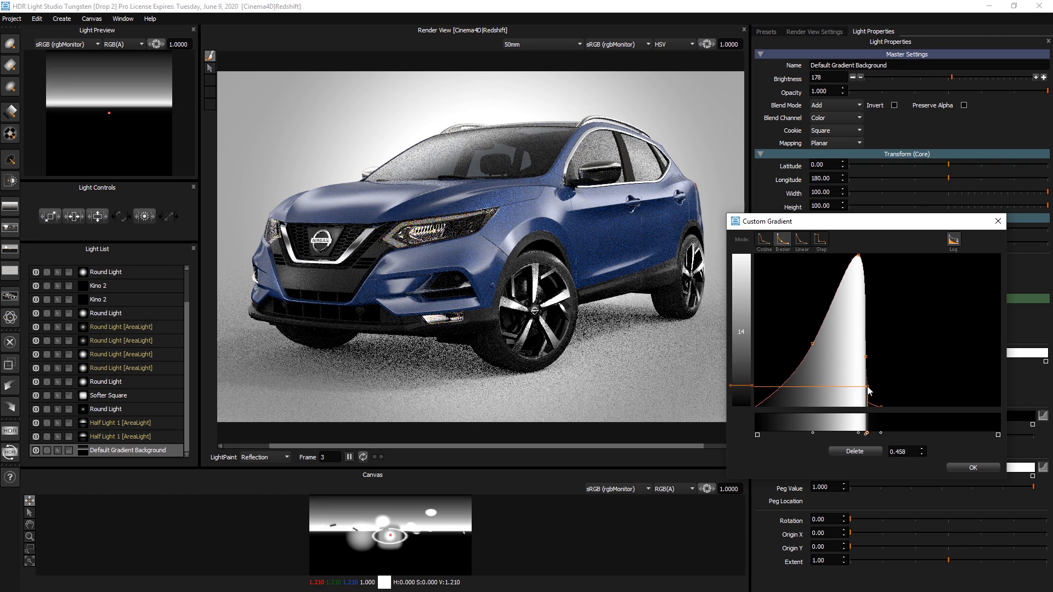
{"action": "left_click", "coordinate": [998, 221]}
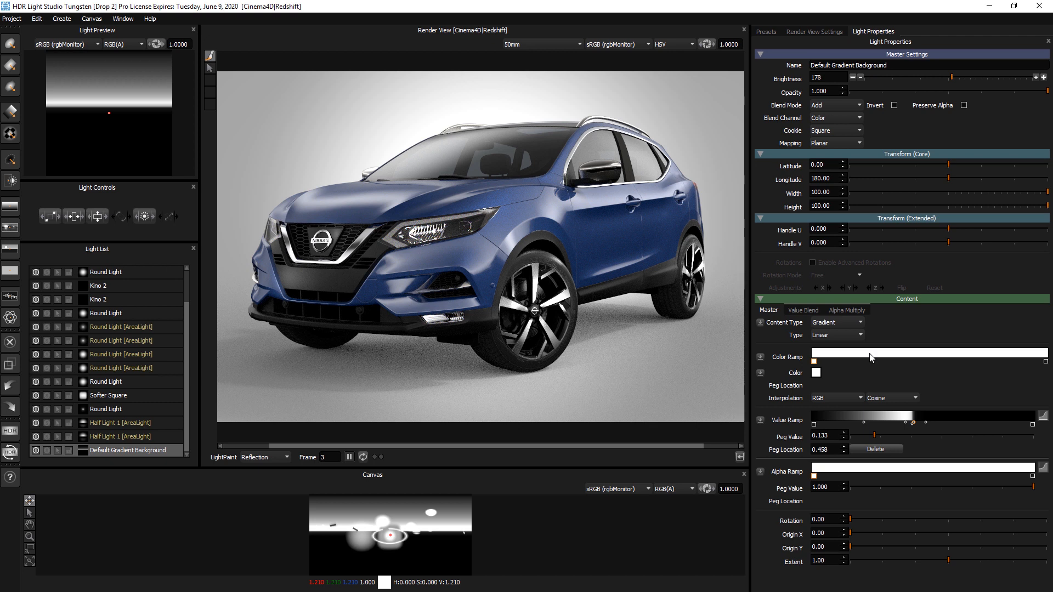
Configure the production render with a map resolution of 3000x1500 and an area light resolution of 1000
{"action": "left_click_drag", "start_coordinate": [559, 467], "coordinate": [559, 506]}
{"action": "scroll", "coordinate": [182, 303], "scroll_direction": "up", "scroll_amount": 1}
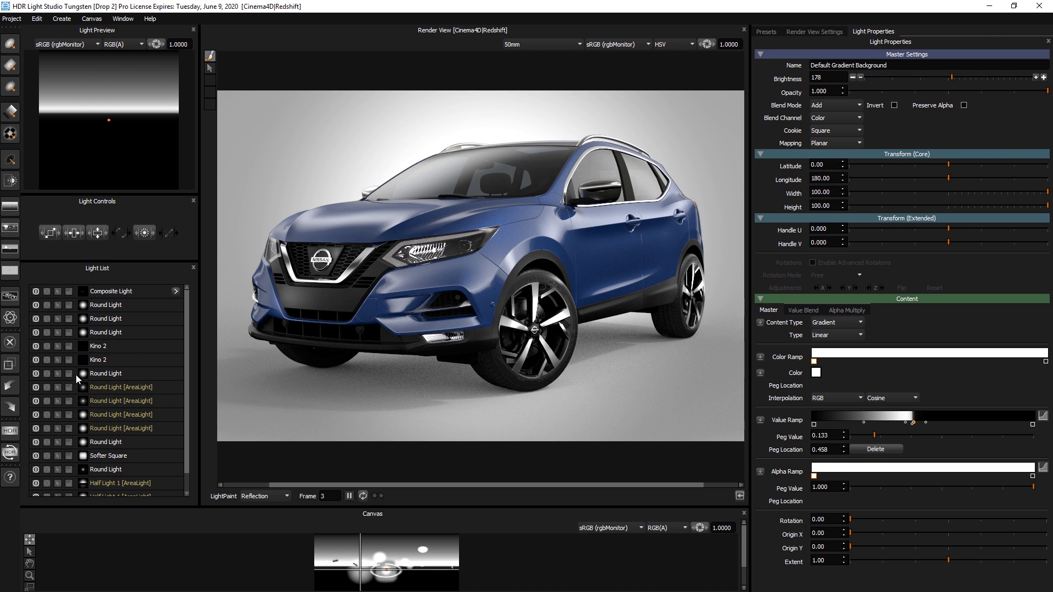
{"action": "left_click", "coordinate": [10, 430]}
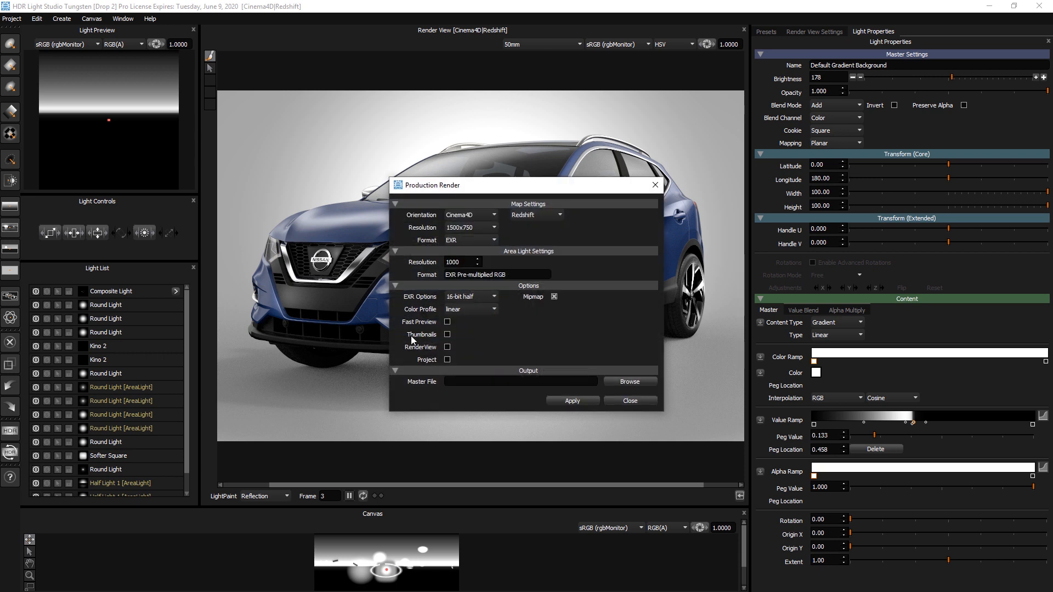
{"action": "left_click", "coordinate": [478, 229]}
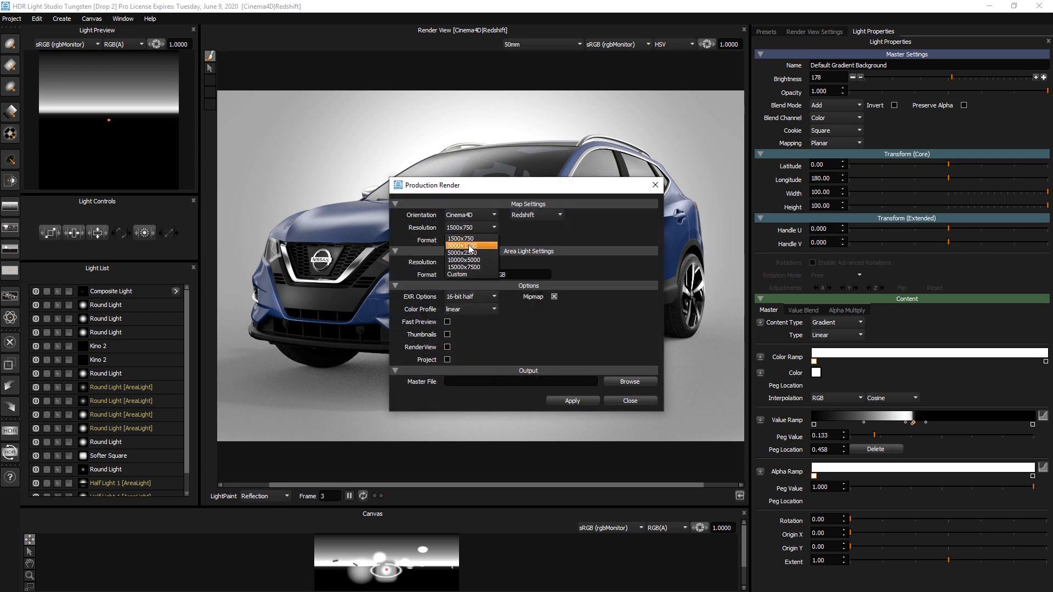
{"action": "left_click", "coordinate": [469, 246]}
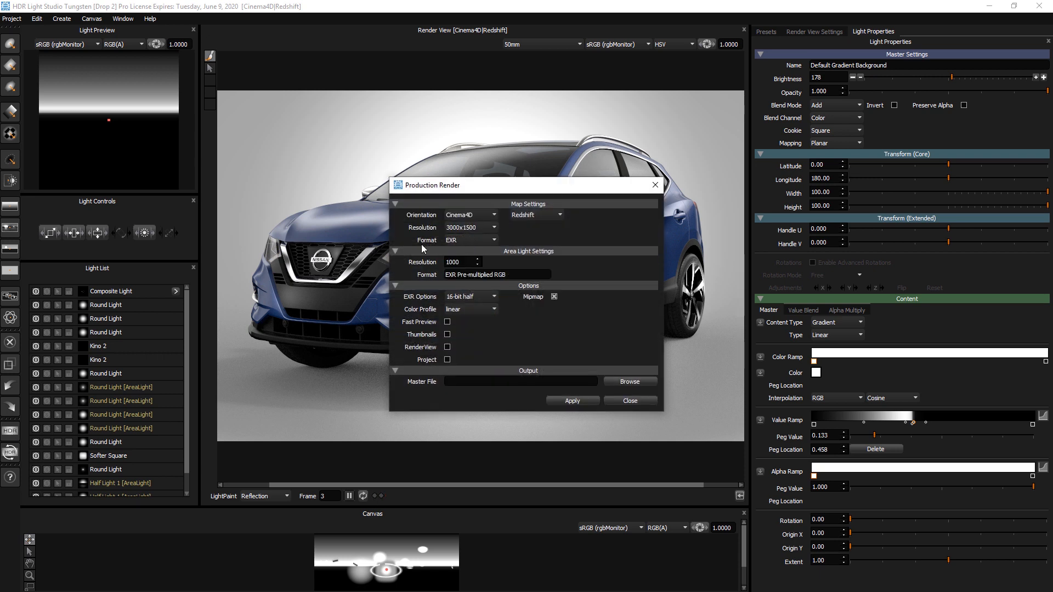
{"action": "double_click", "coordinate": [459, 262]}
{"action": "type", "text": "2"}
{"action": "key", "text": "BackSpace"}
{"action": "type", "text": "1000"}
{"action": "key", "text": "Tab"}
Set the production render's master file to nissan_lighting on the Desktop in EXR format and start rendering
{"action": "left_click", "coordinate": [620, 380]}
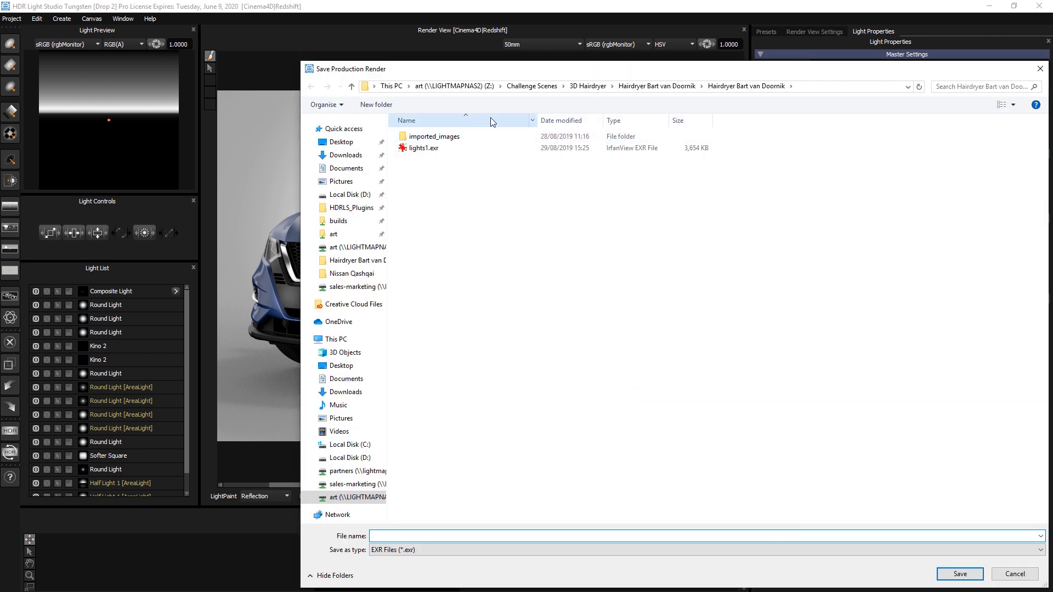
{"action": "left_click_drag", "start_coordinate": [486, 71], "coordinate": [387, 27]}
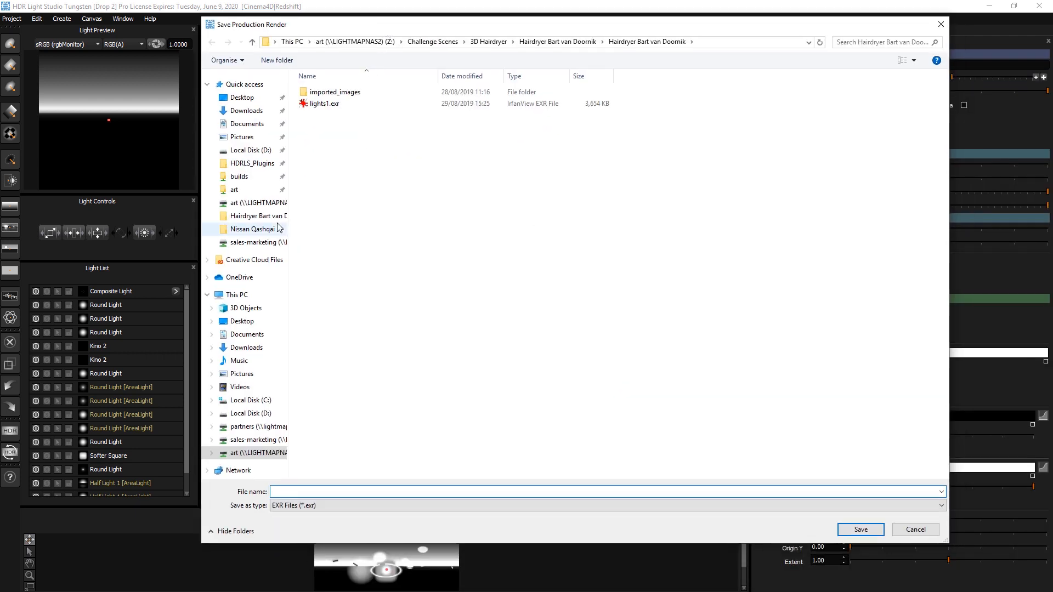
{"action": "left_click", "coordinate": [244, 98]}
{"action": "left_click", "coordinate": [285, 493]}
{"action": "left_click", "coordinate": [286, 493]}
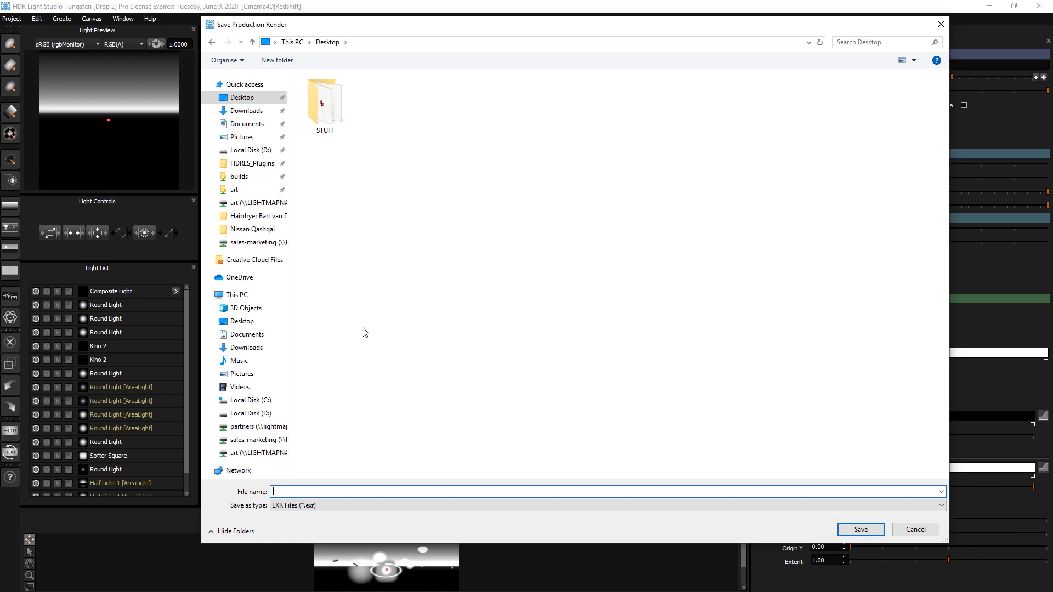
{"action": "type", "text": "nissan_lighting"}
{"action": "left_click", "coordinate": [855, 529]}
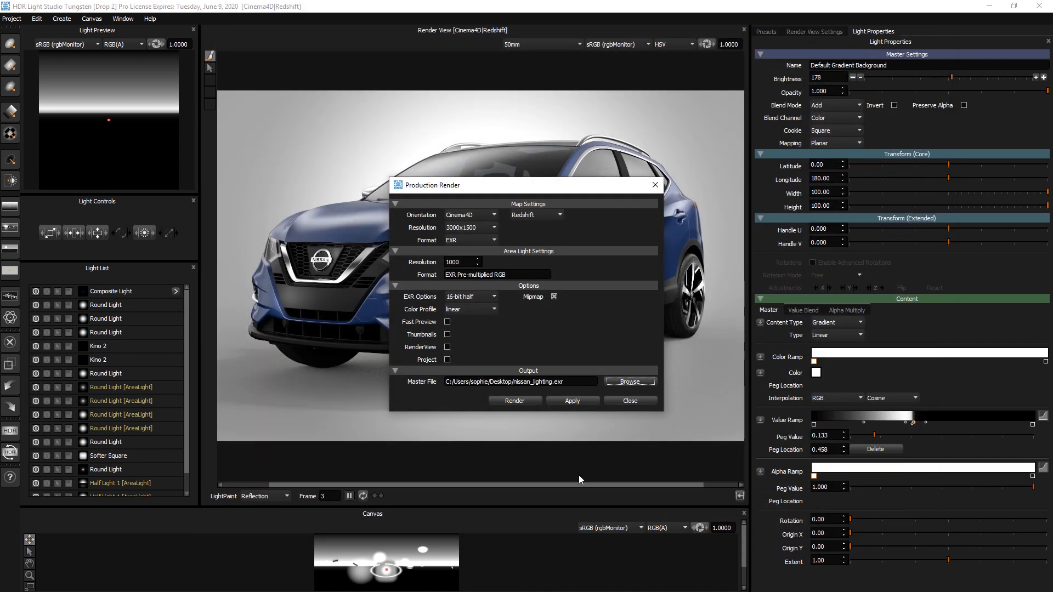
{"action": "left_click", "coordinate": [513, 401]}
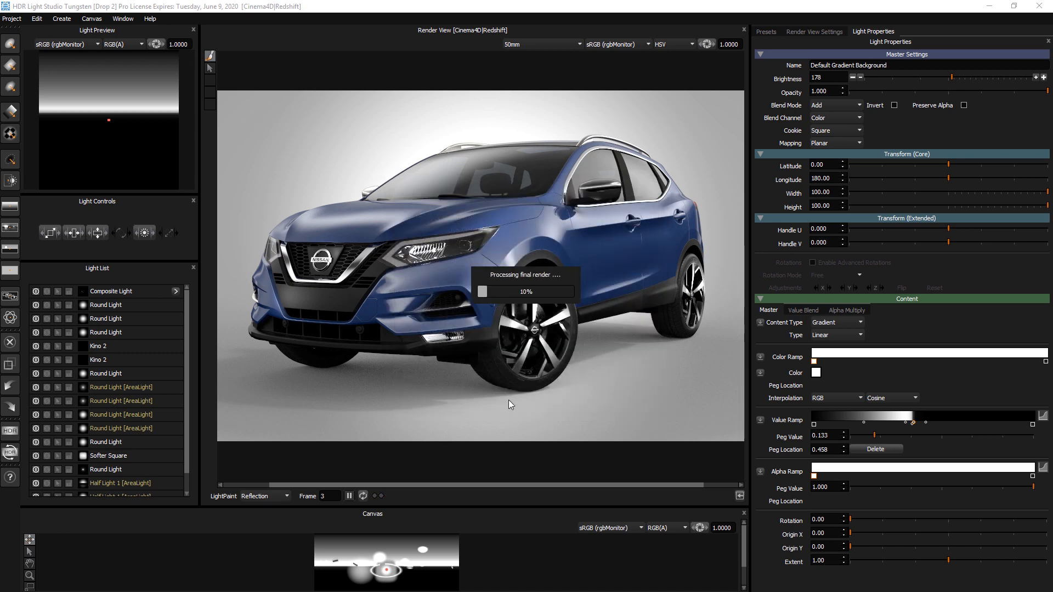